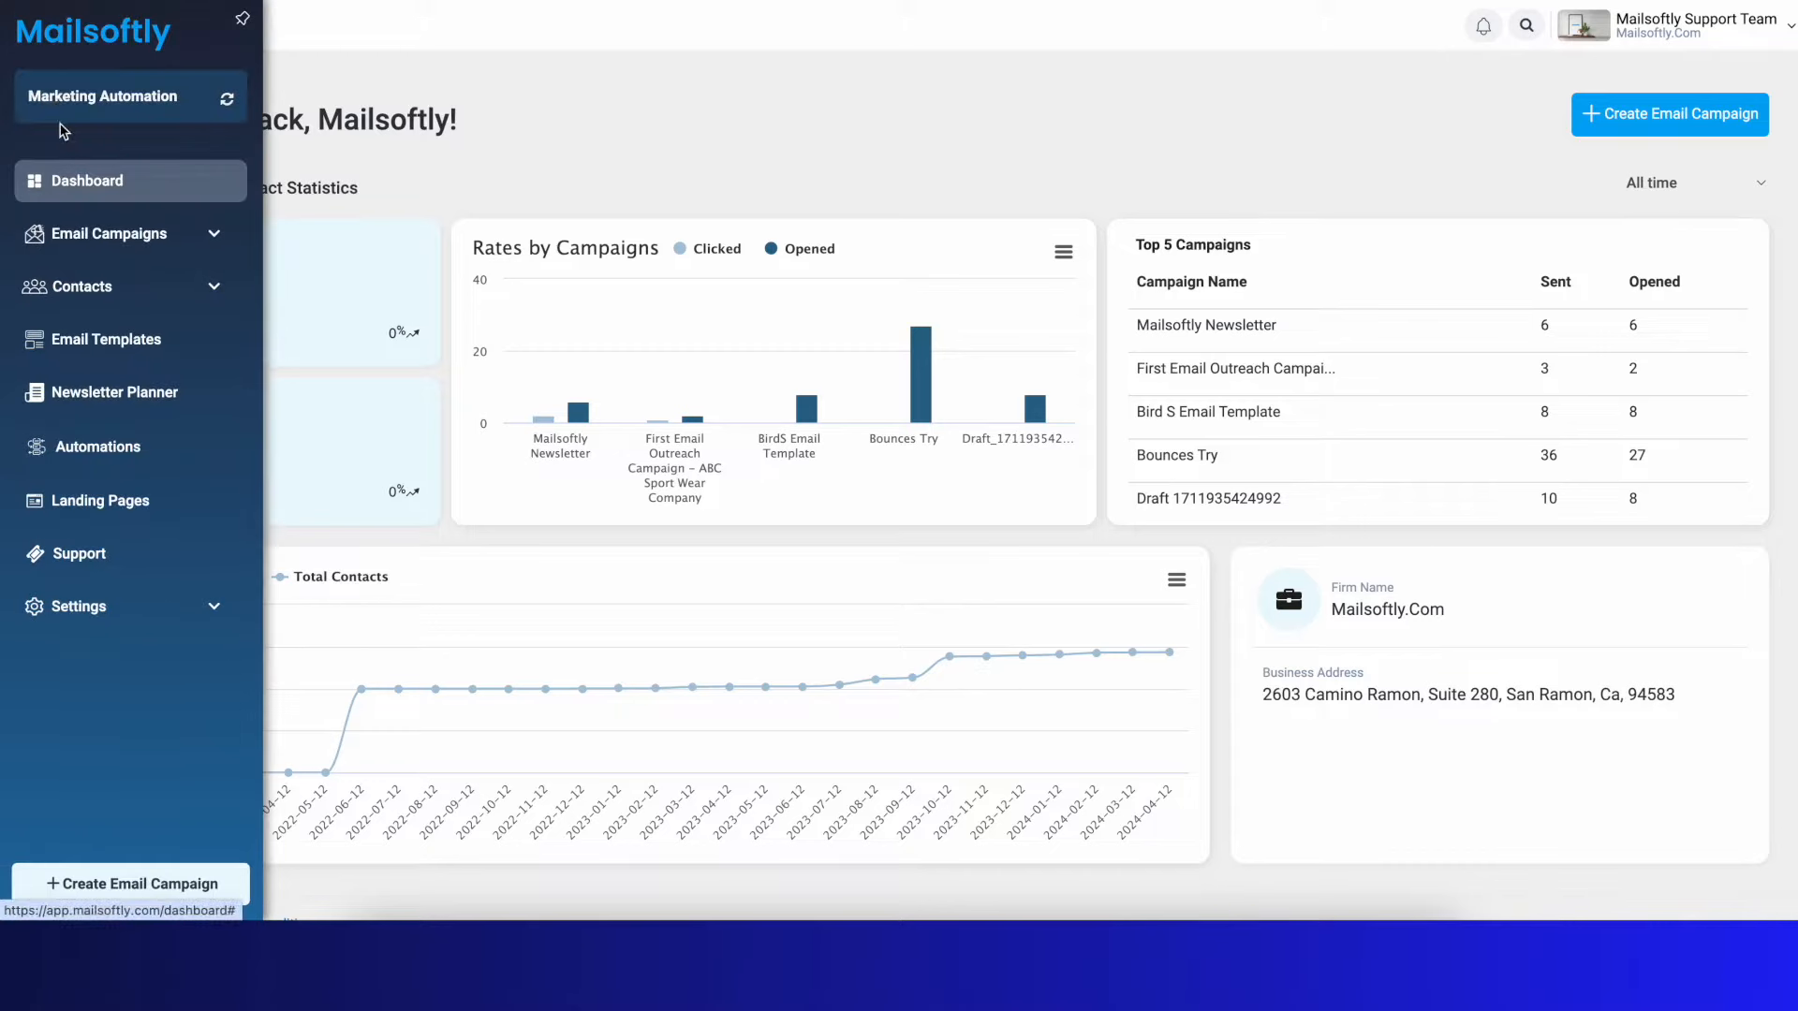
Open the contact forms list and create a new form, dismissing the creation confirmation
left_click(214, 289)
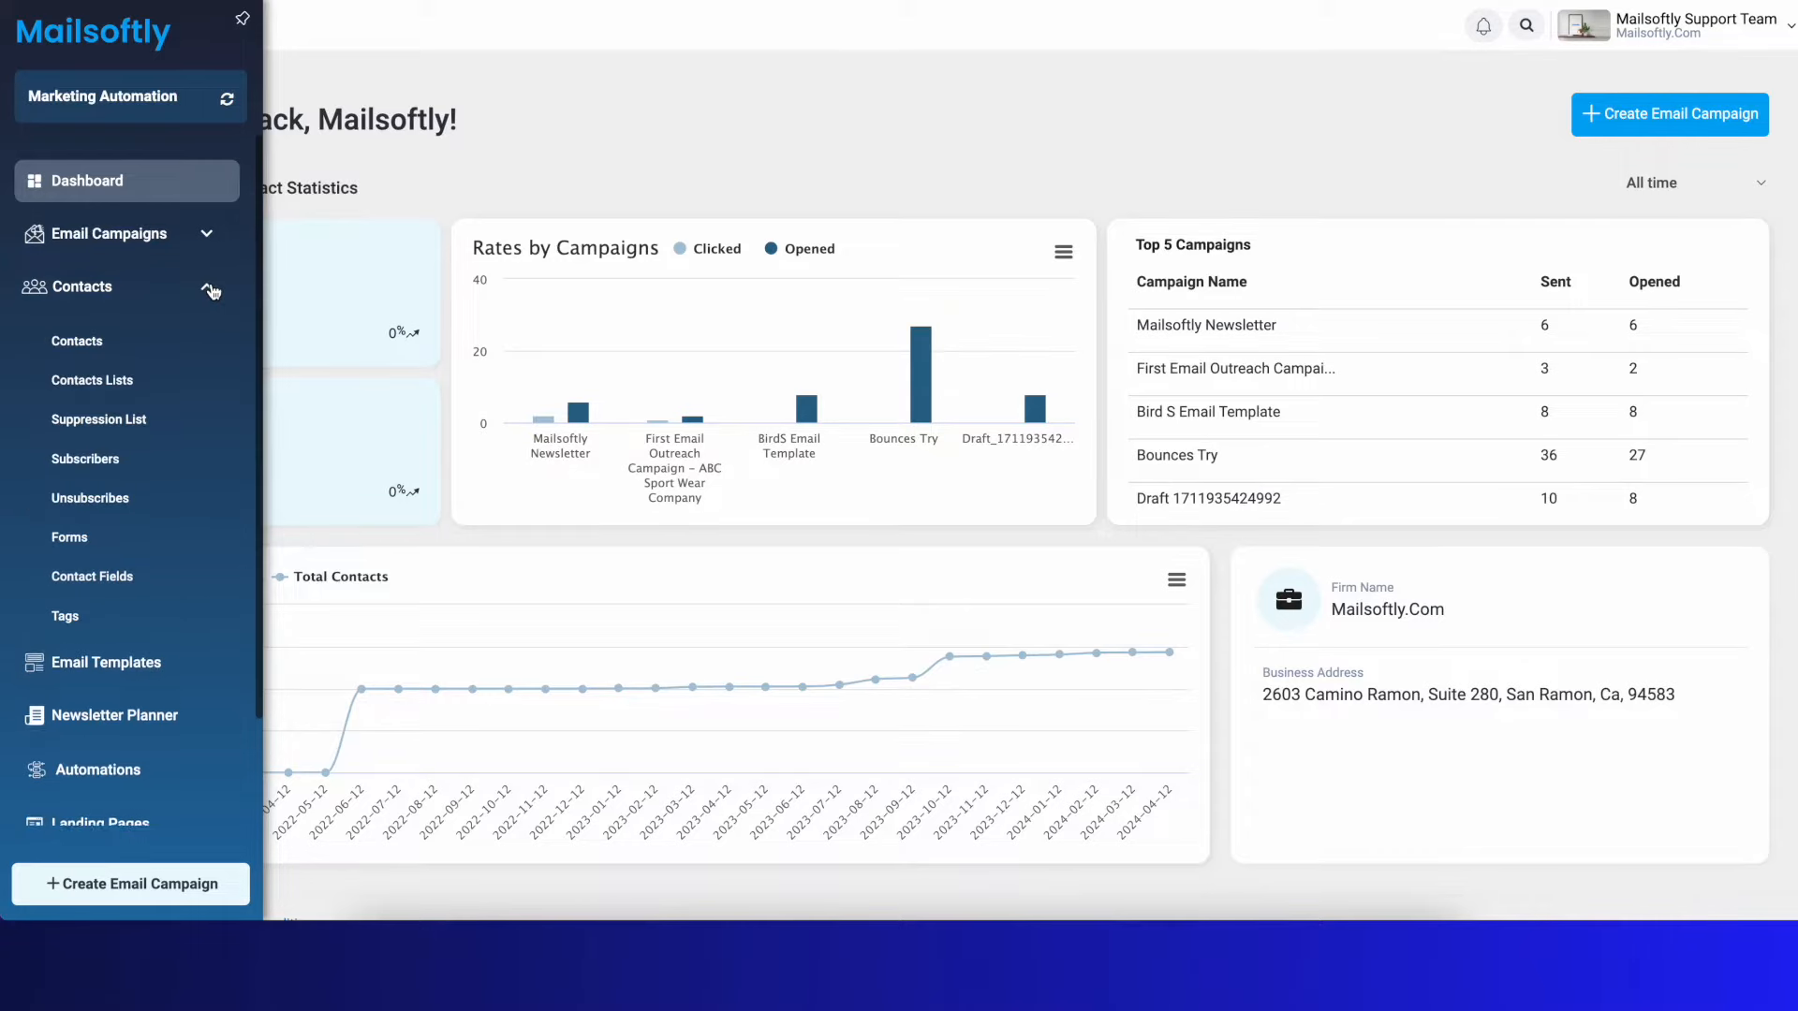
left_click(76, 540)
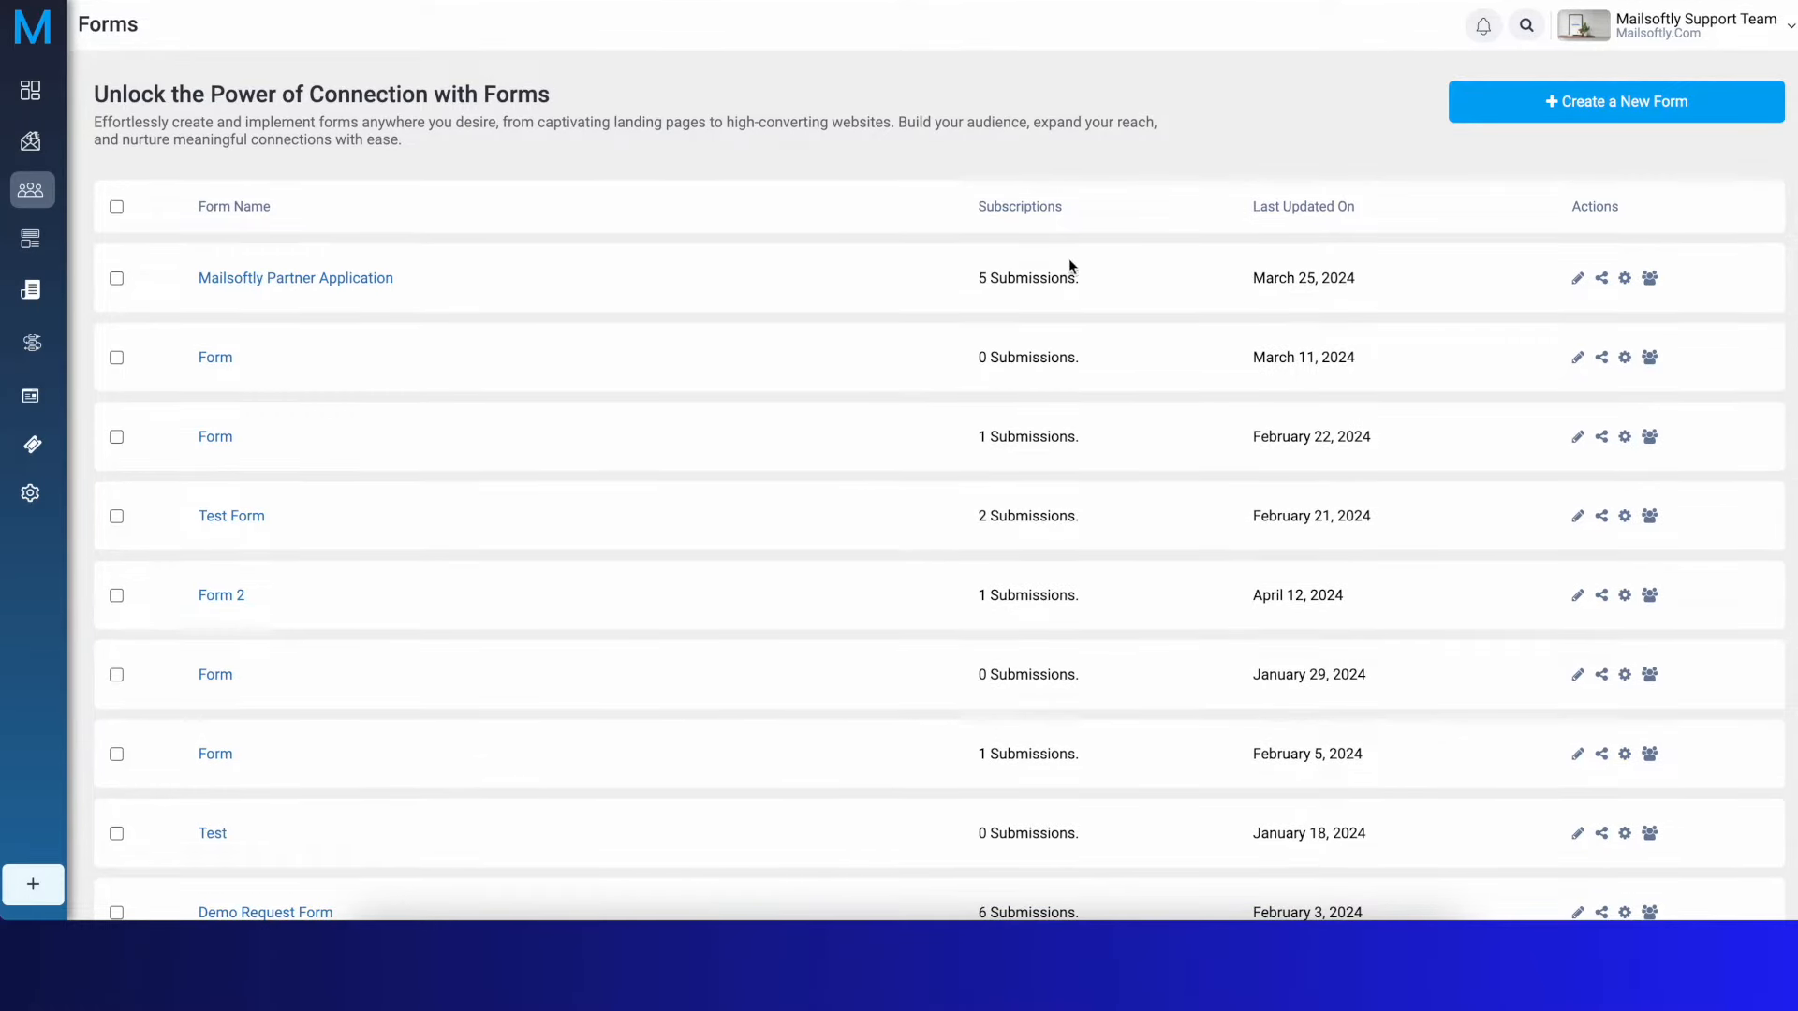
left_click(1643, 115)
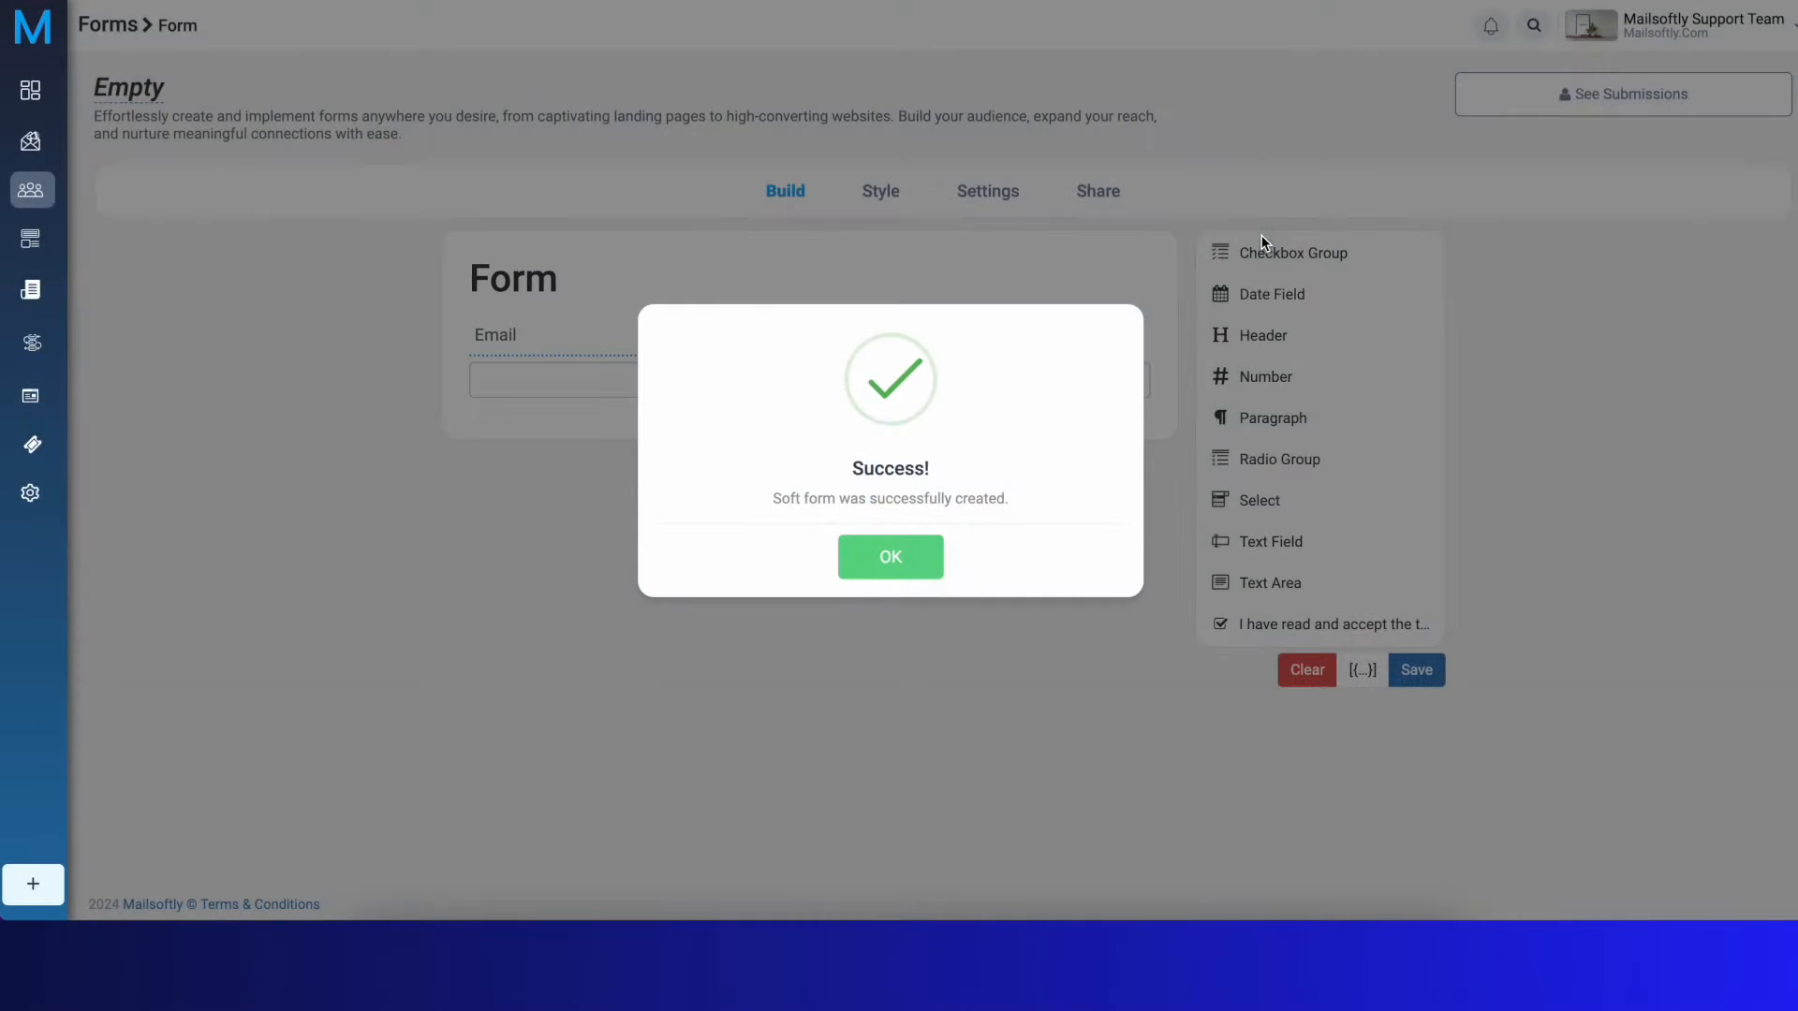
left_click(932, 562)
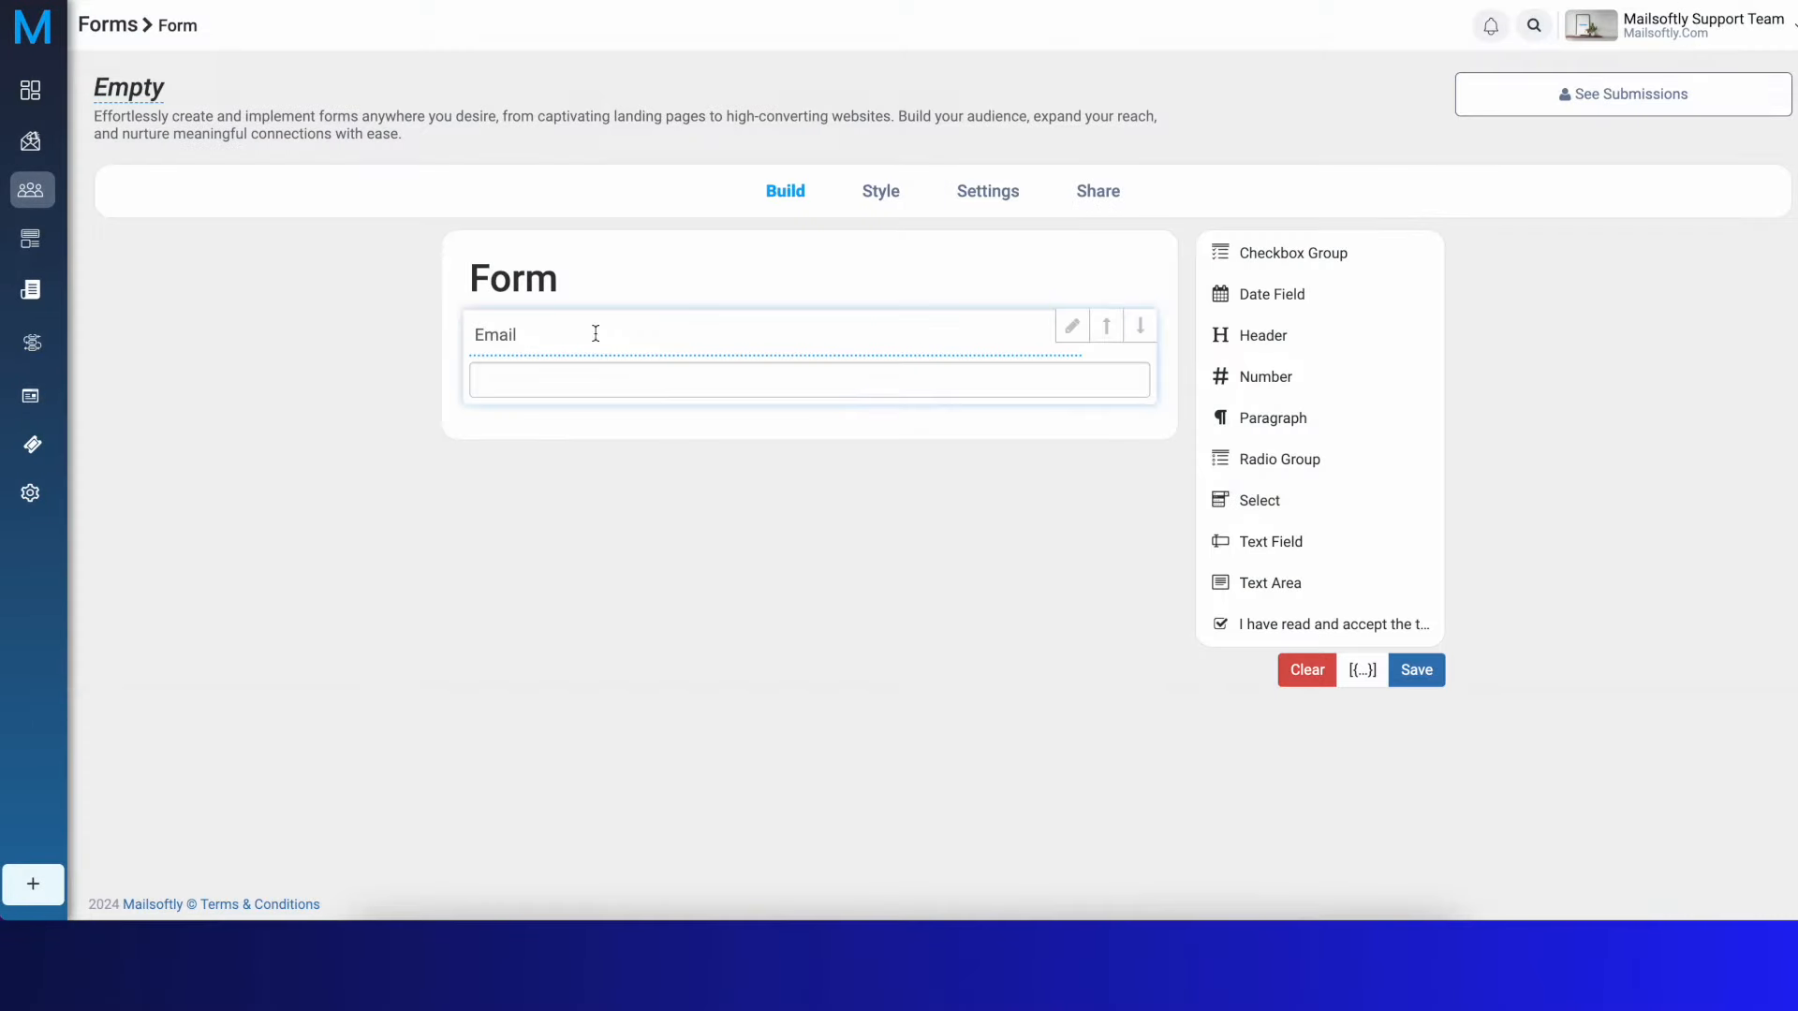
Name the new form "Subscription Form"
left_click(127, 89)
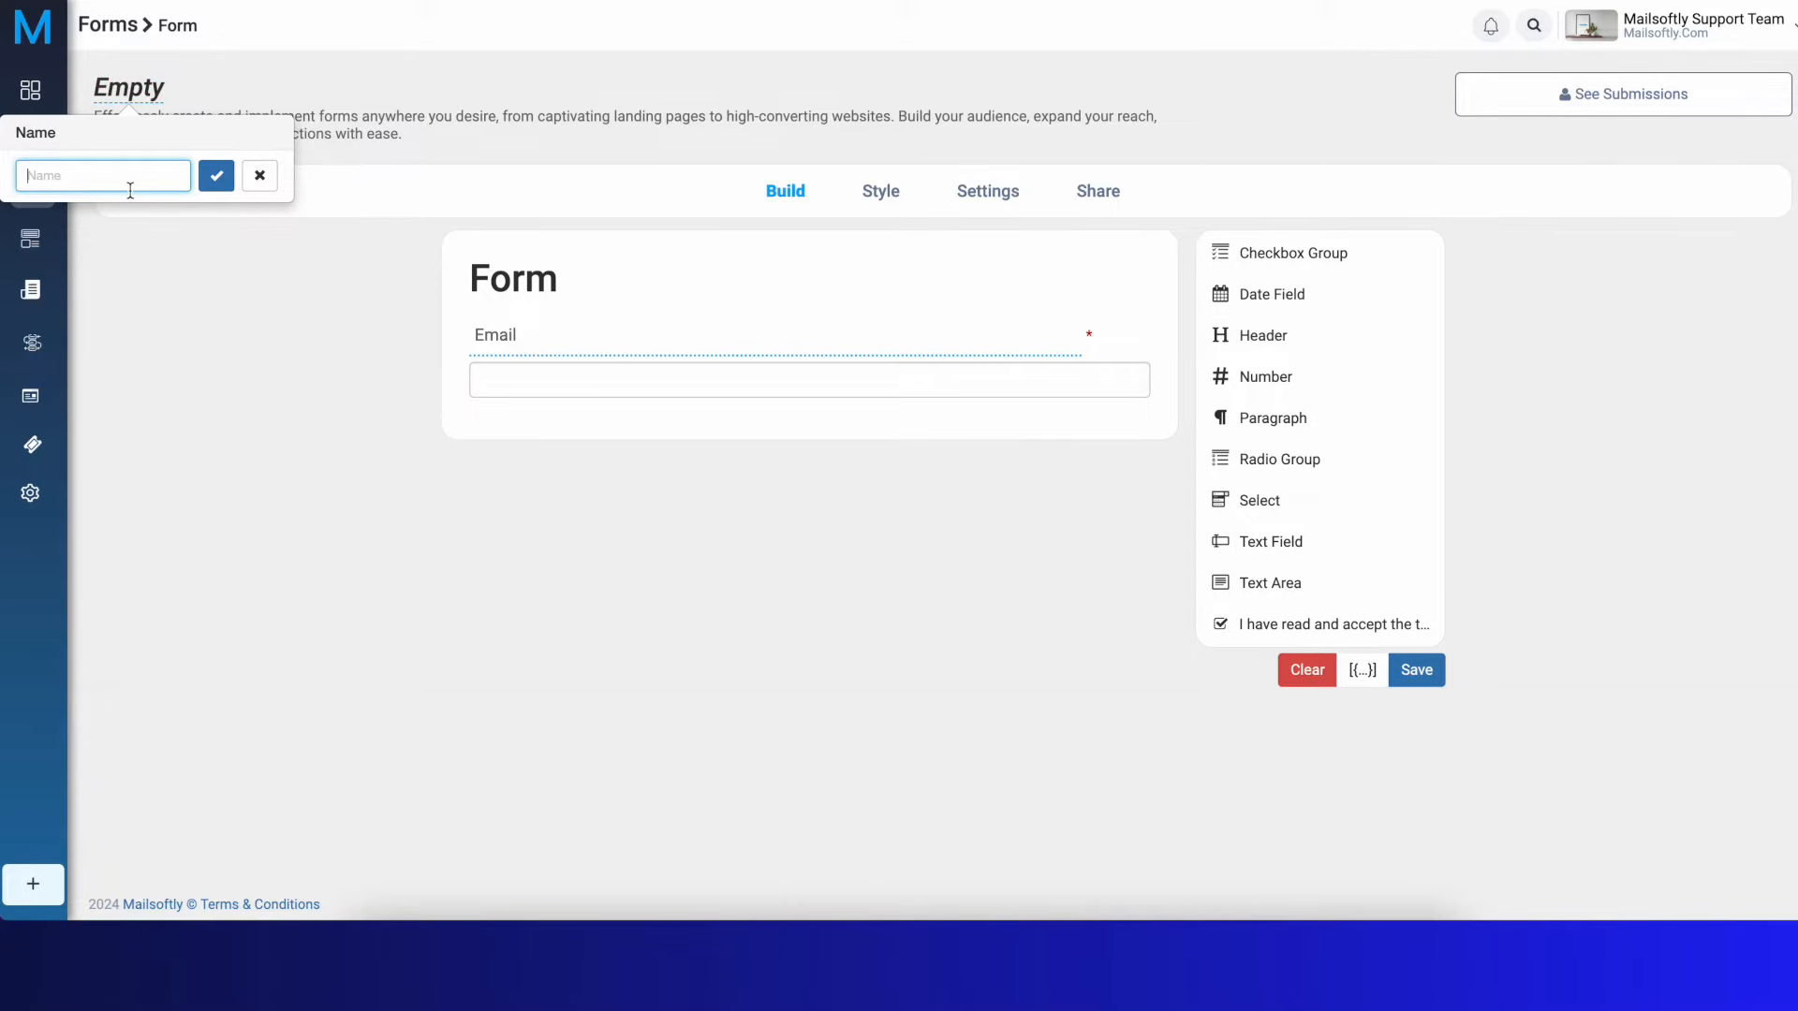
type("Subscription Form")
left_click(216, 175)
Change the form heading's label to "Subscription Form" with heading type h1 and close its settings
mouse_move(562, 285)
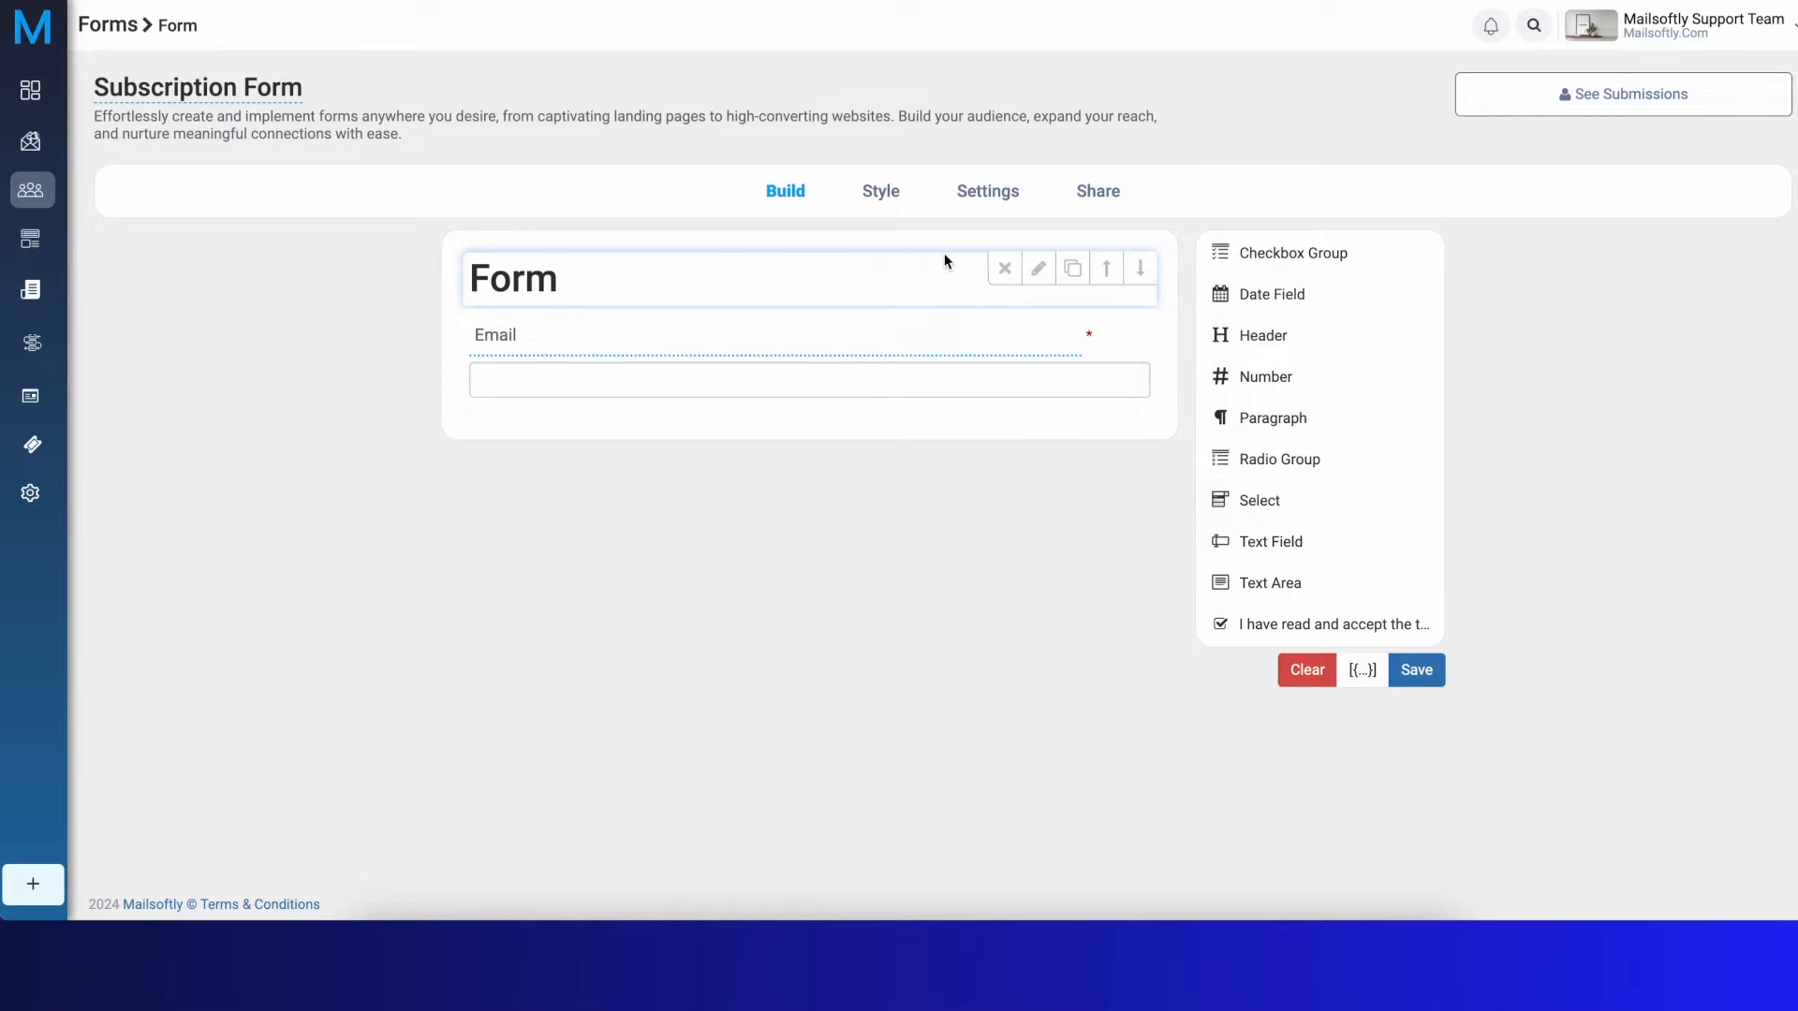
left_click(1038, 269)
left_click_drag(661, 335, 526, 342)
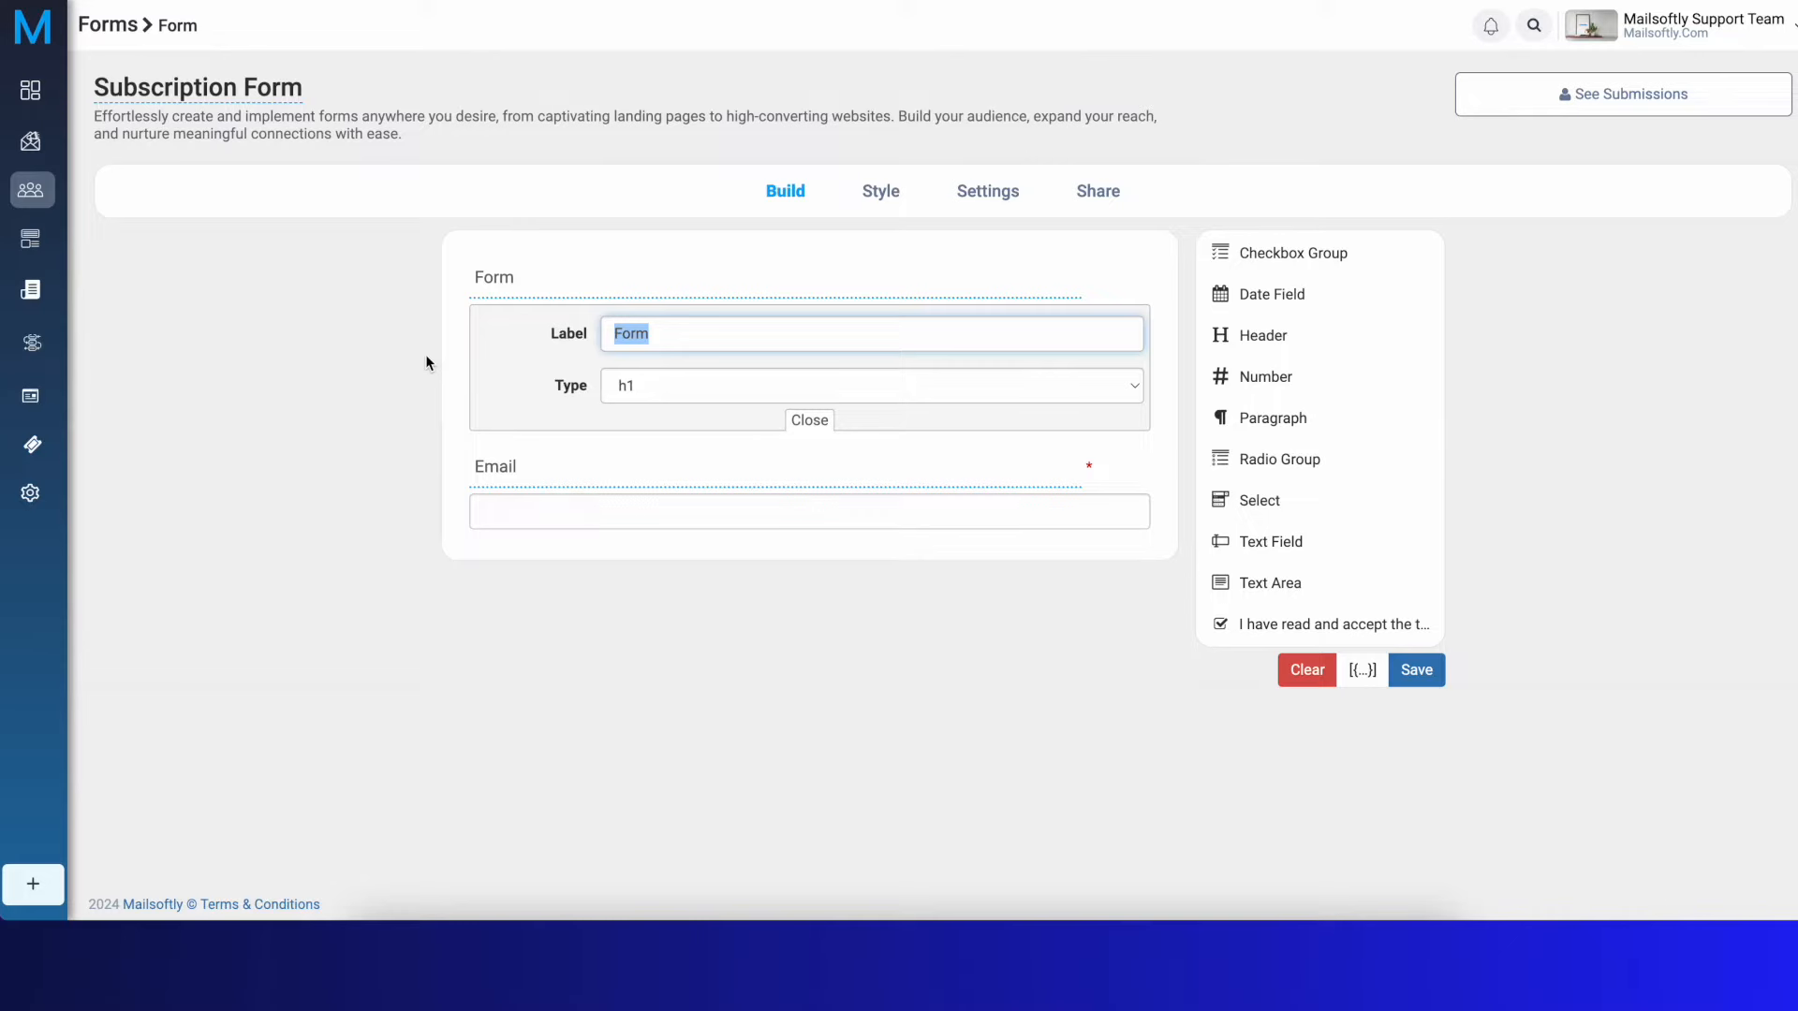
type("Subs")
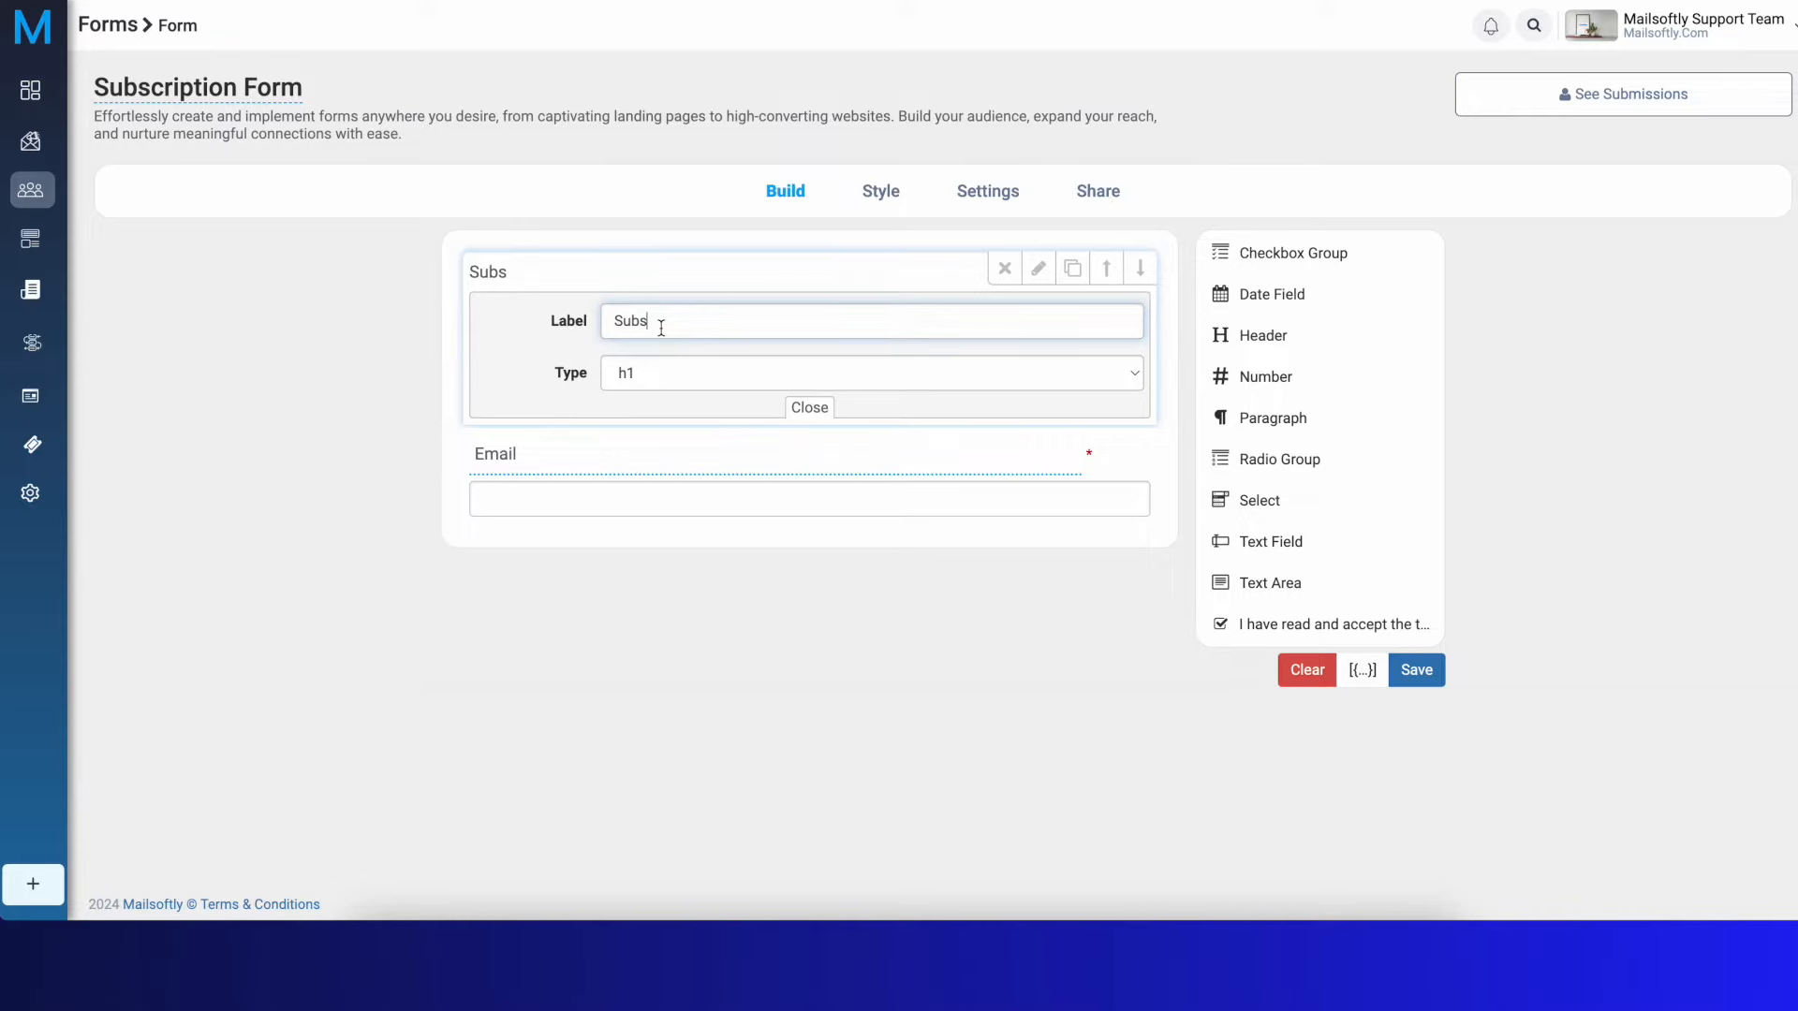
type("cription Form")
left_click(899, 386)
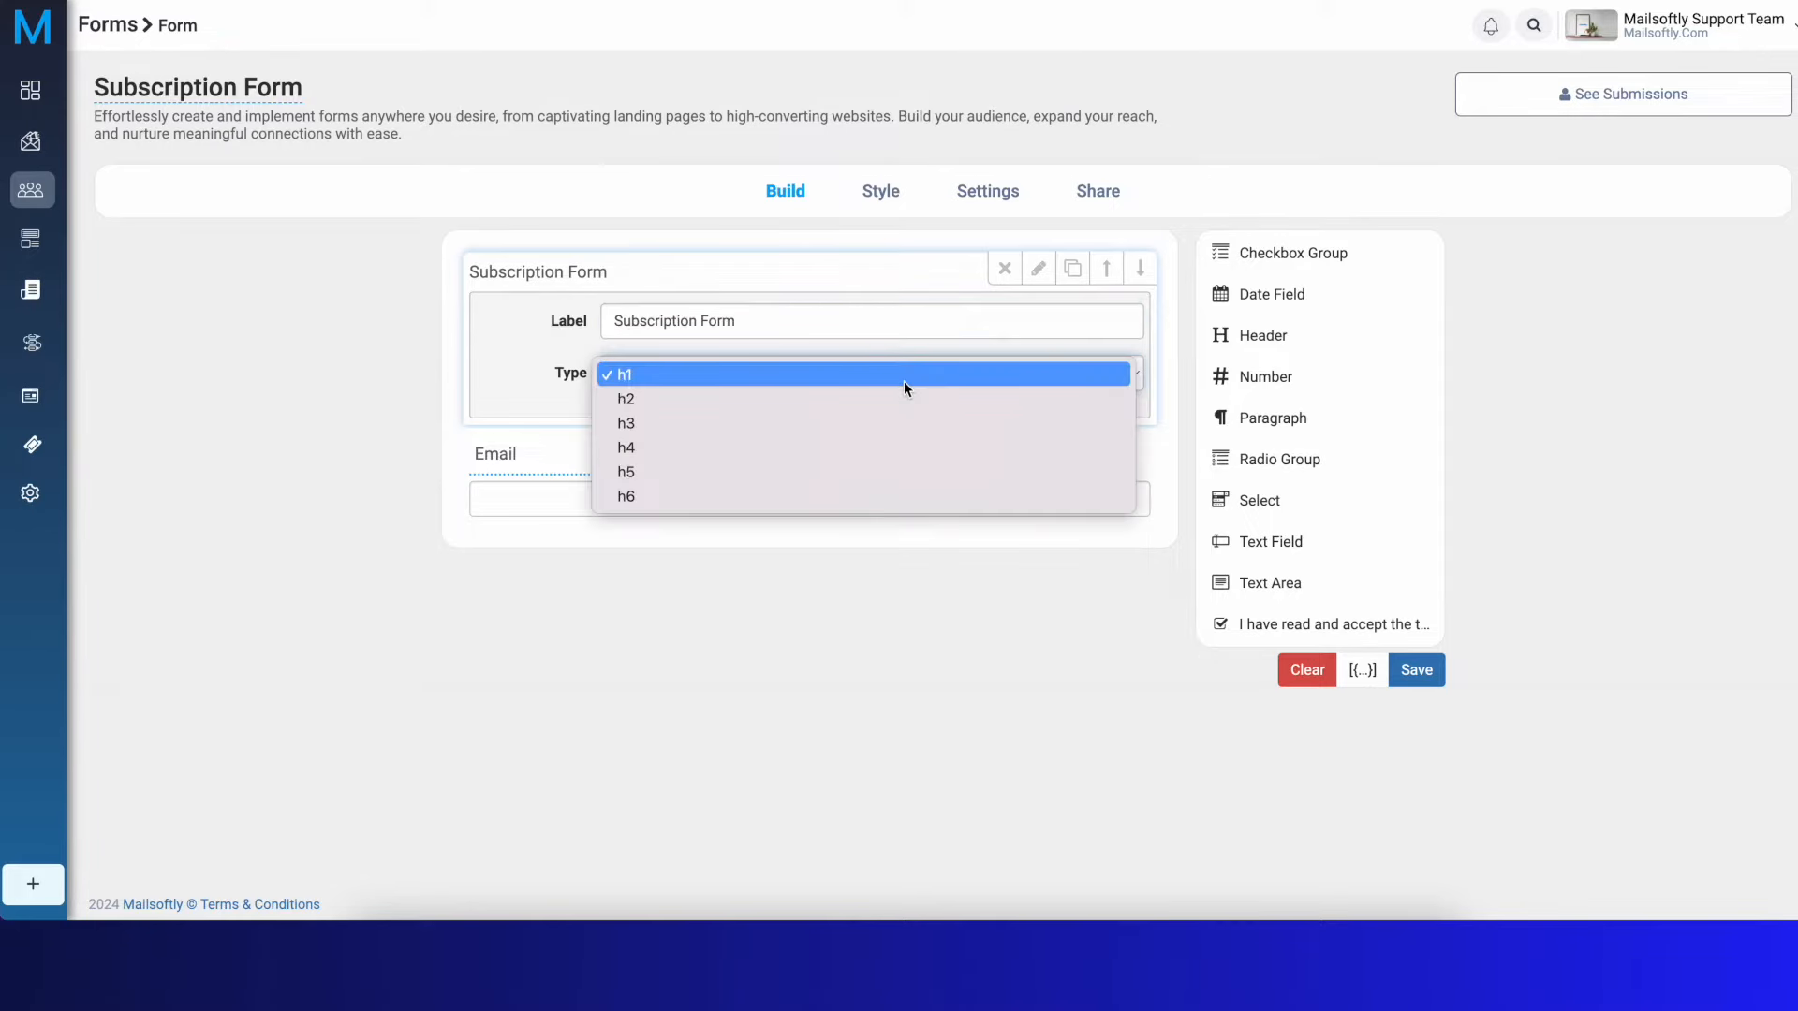
left_click(879, 374)
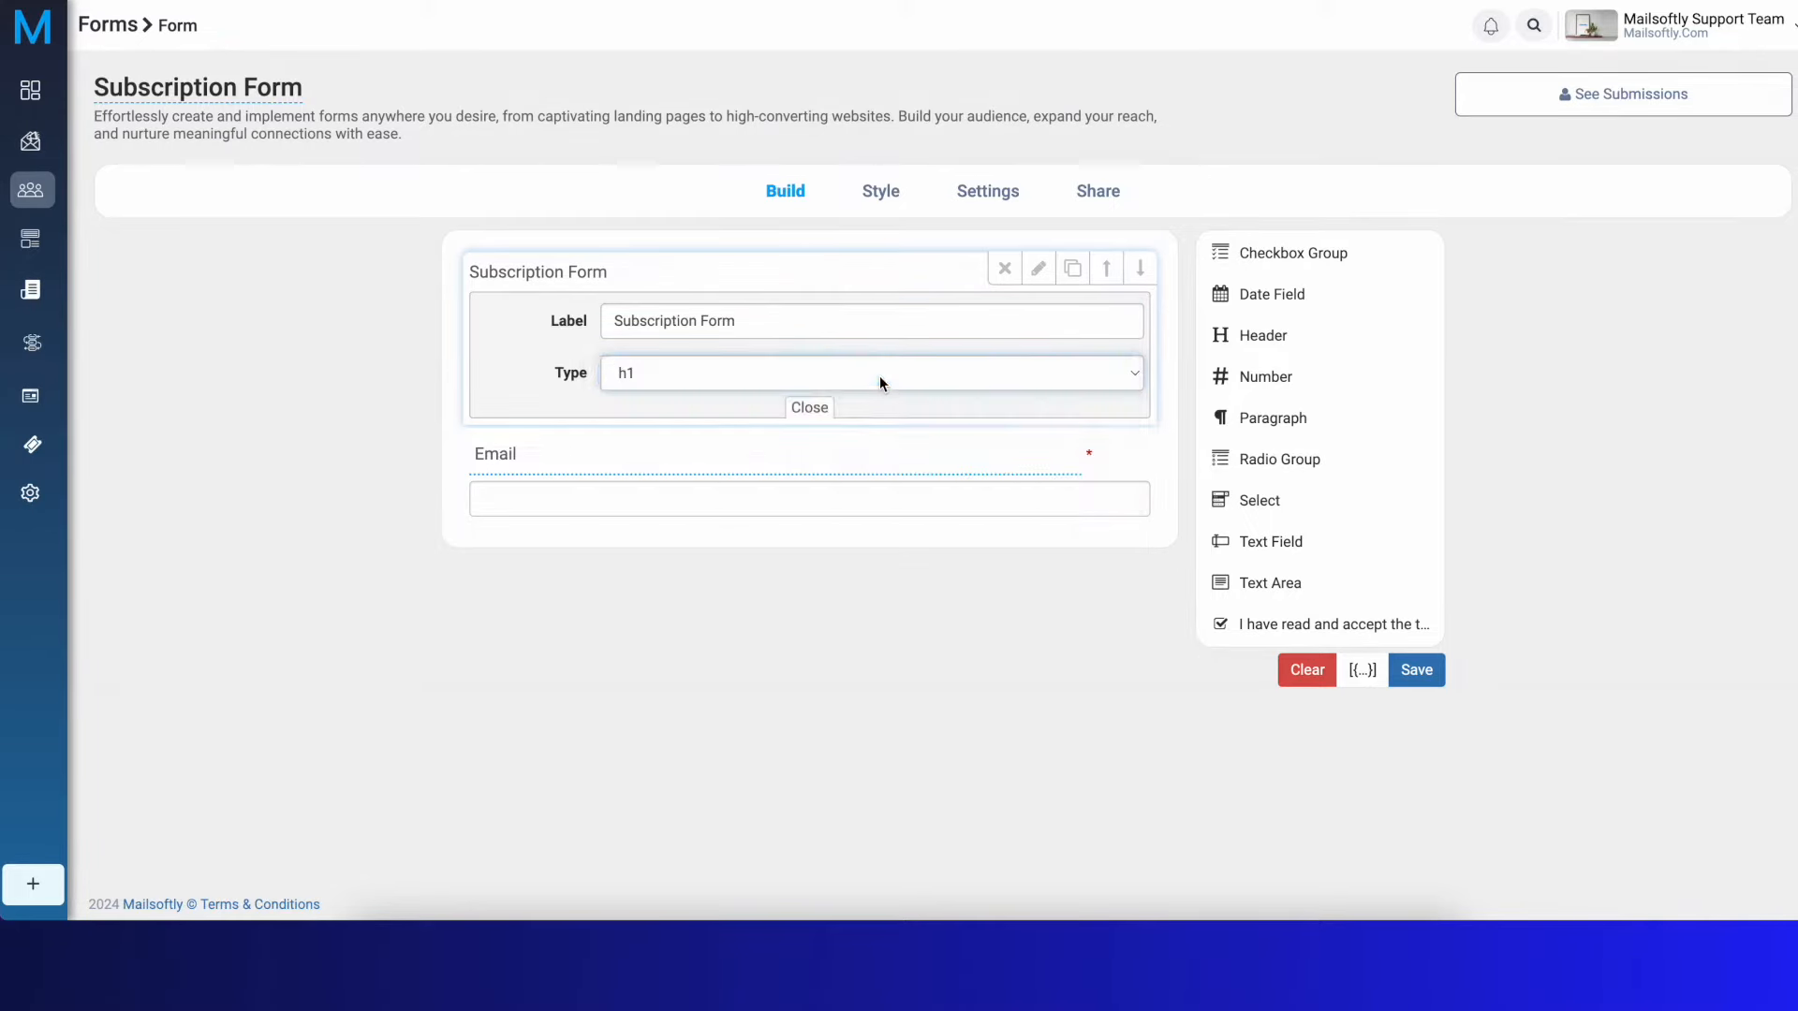
left_click(811, 406)
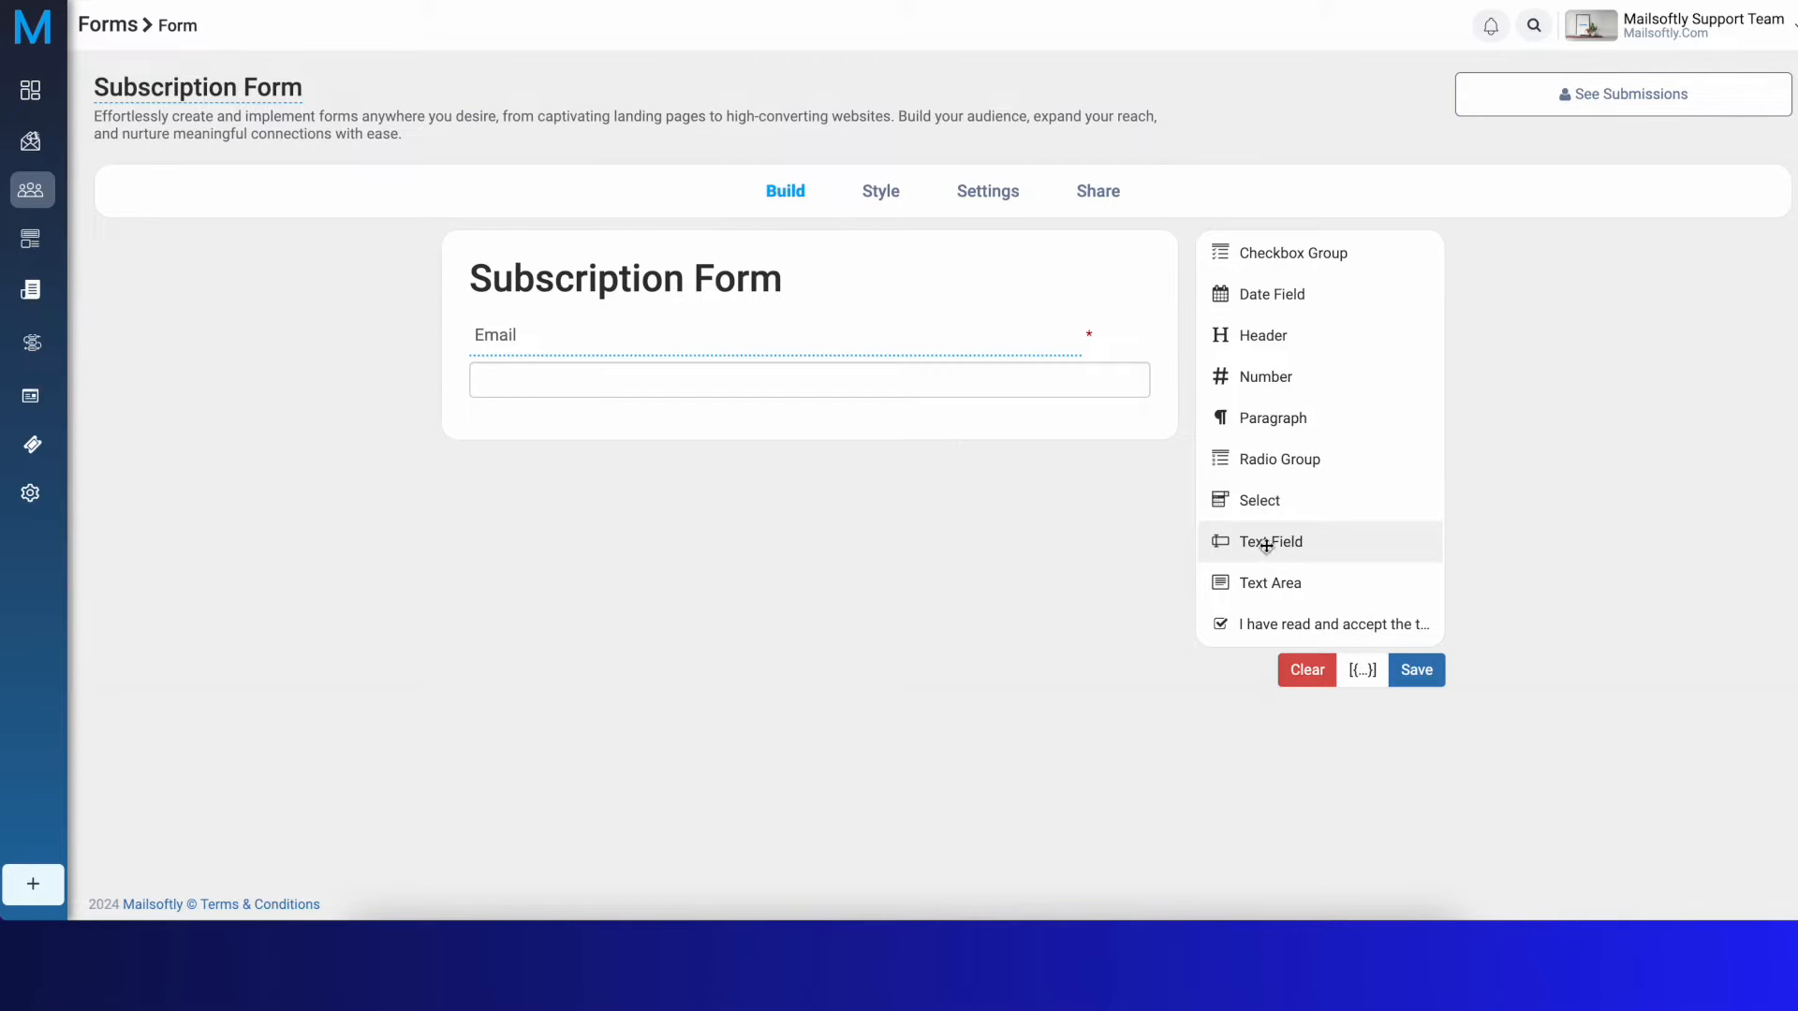
Add a text field between the heading and the Email field and label it "First Name"
left_click_drag(1294, 543, 871, 317)
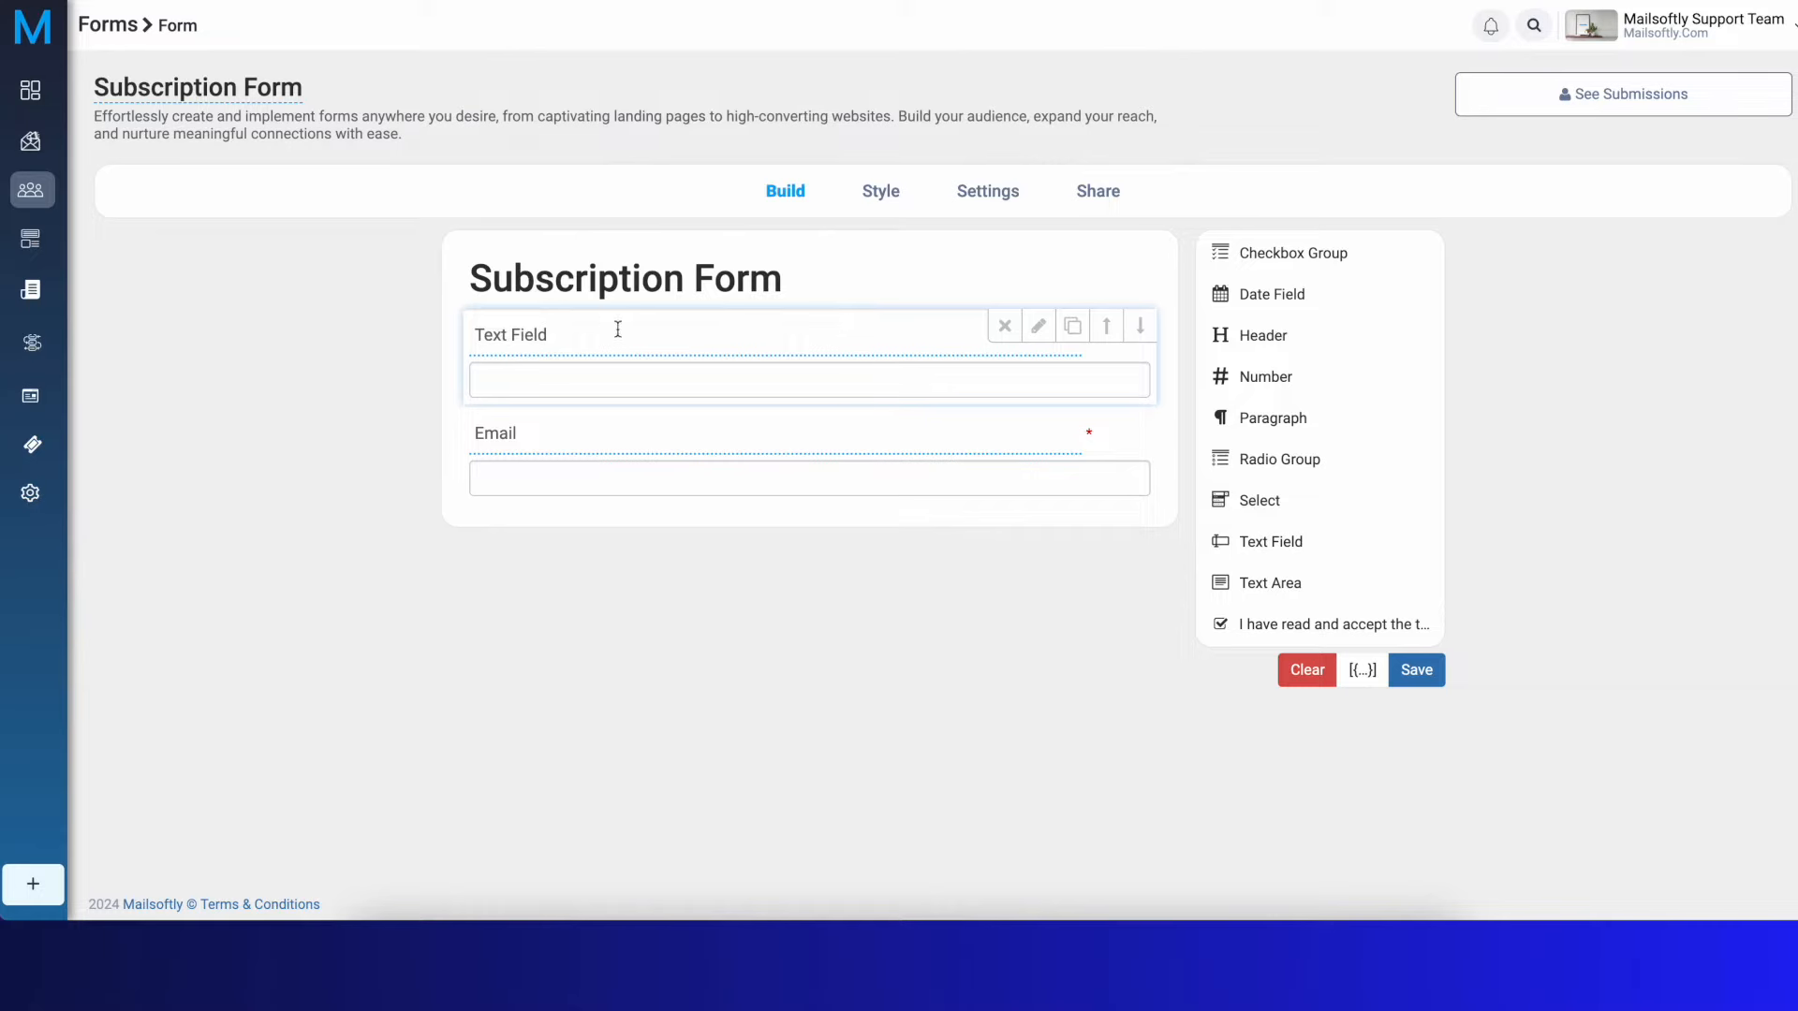
triple_click(521, 333)
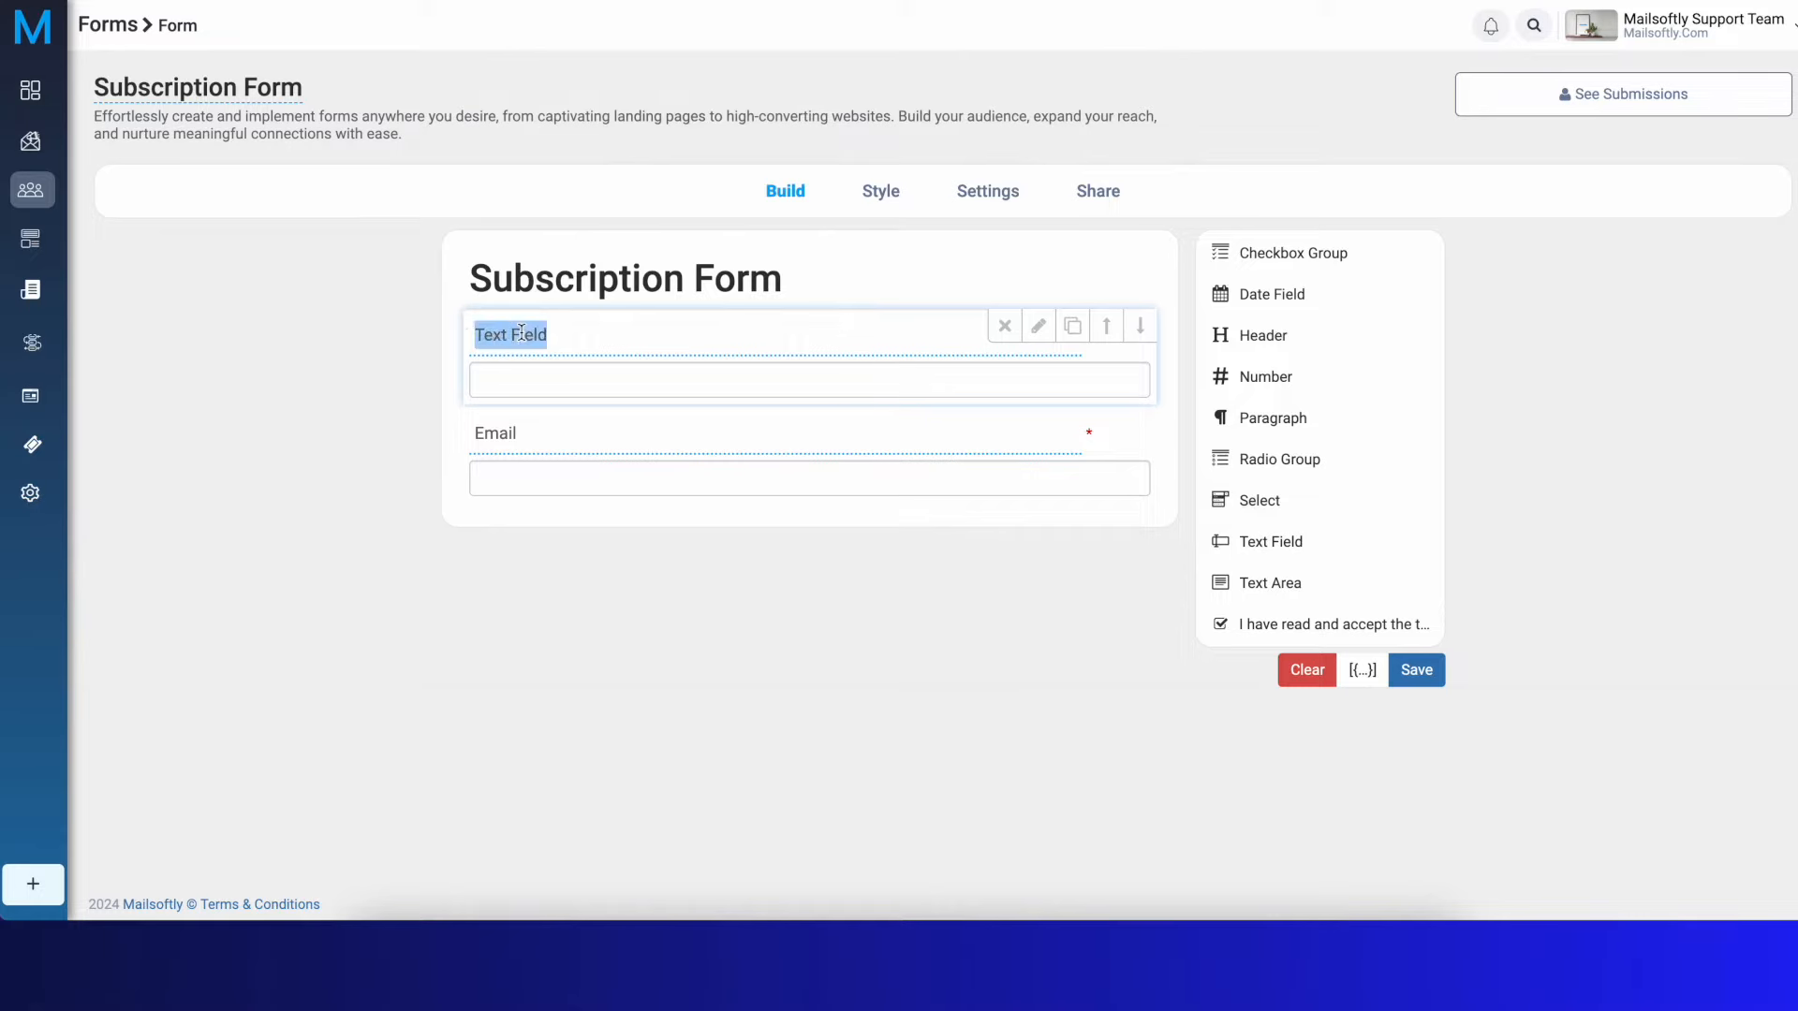
type("Firs")
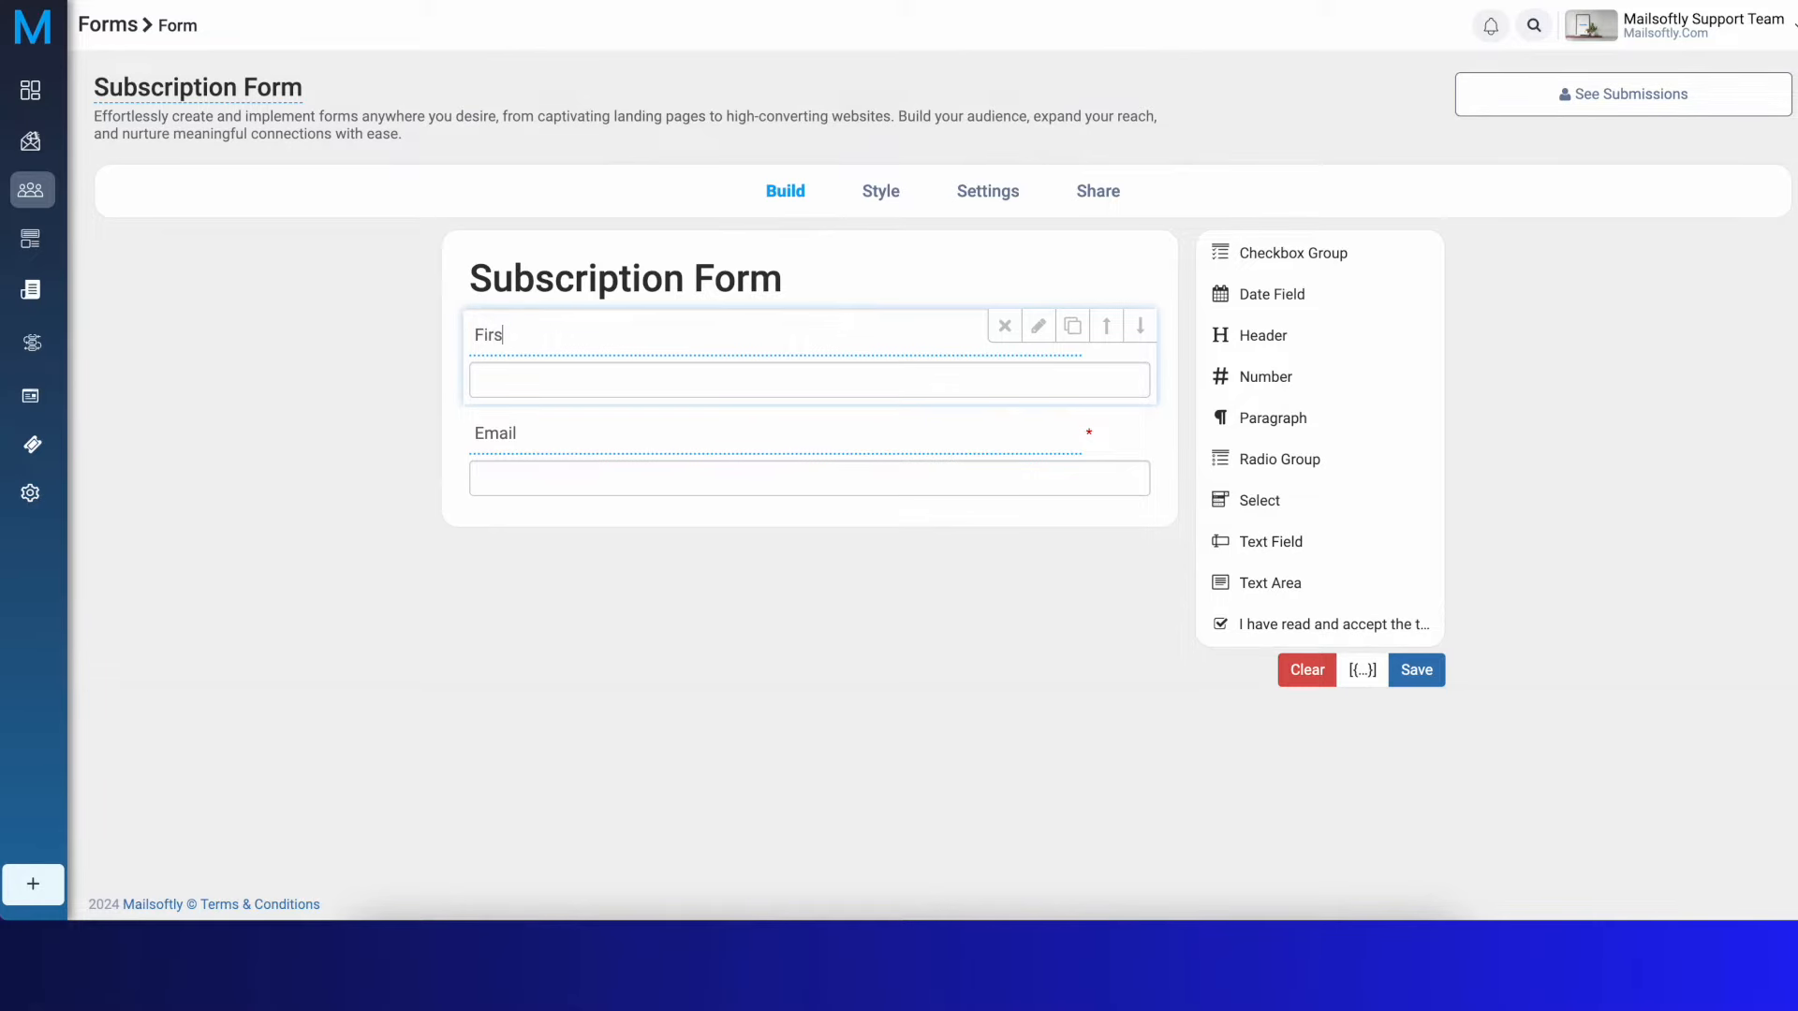
type("t Name")
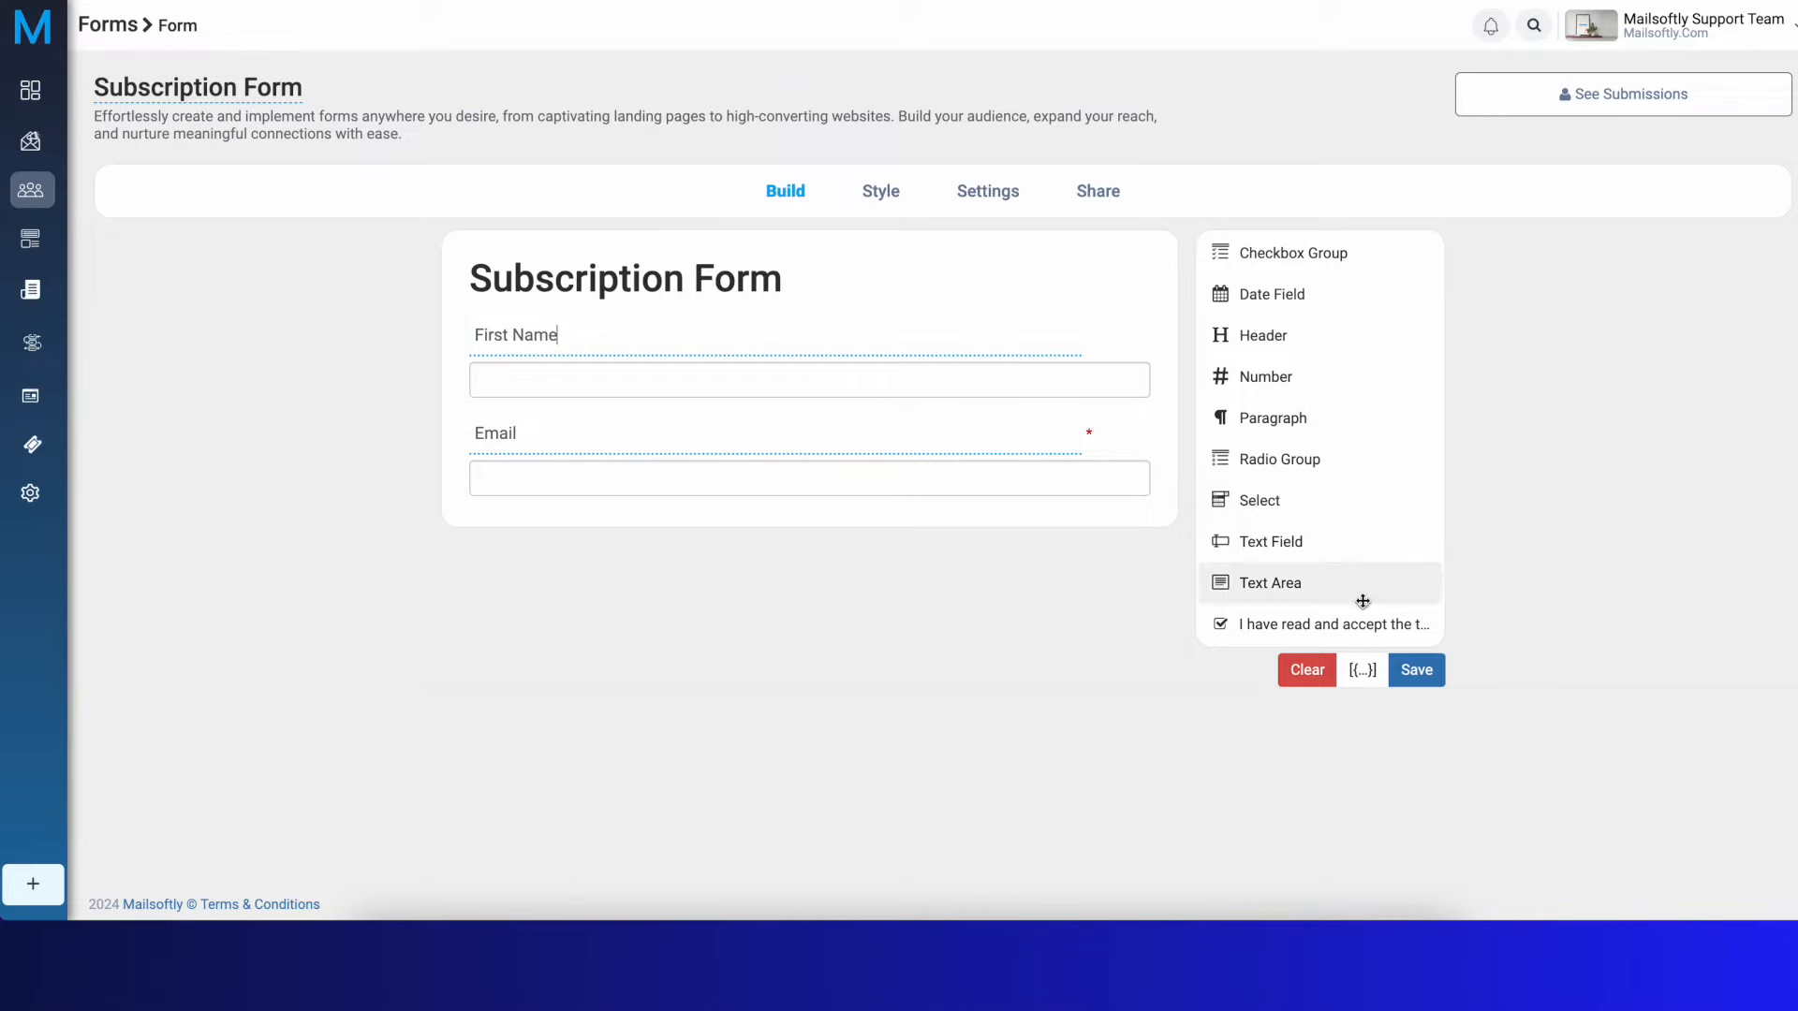
Add a second text field between First Name and Email and label it "Last Name"
left_click_drag(1293, 538, 693, 417)
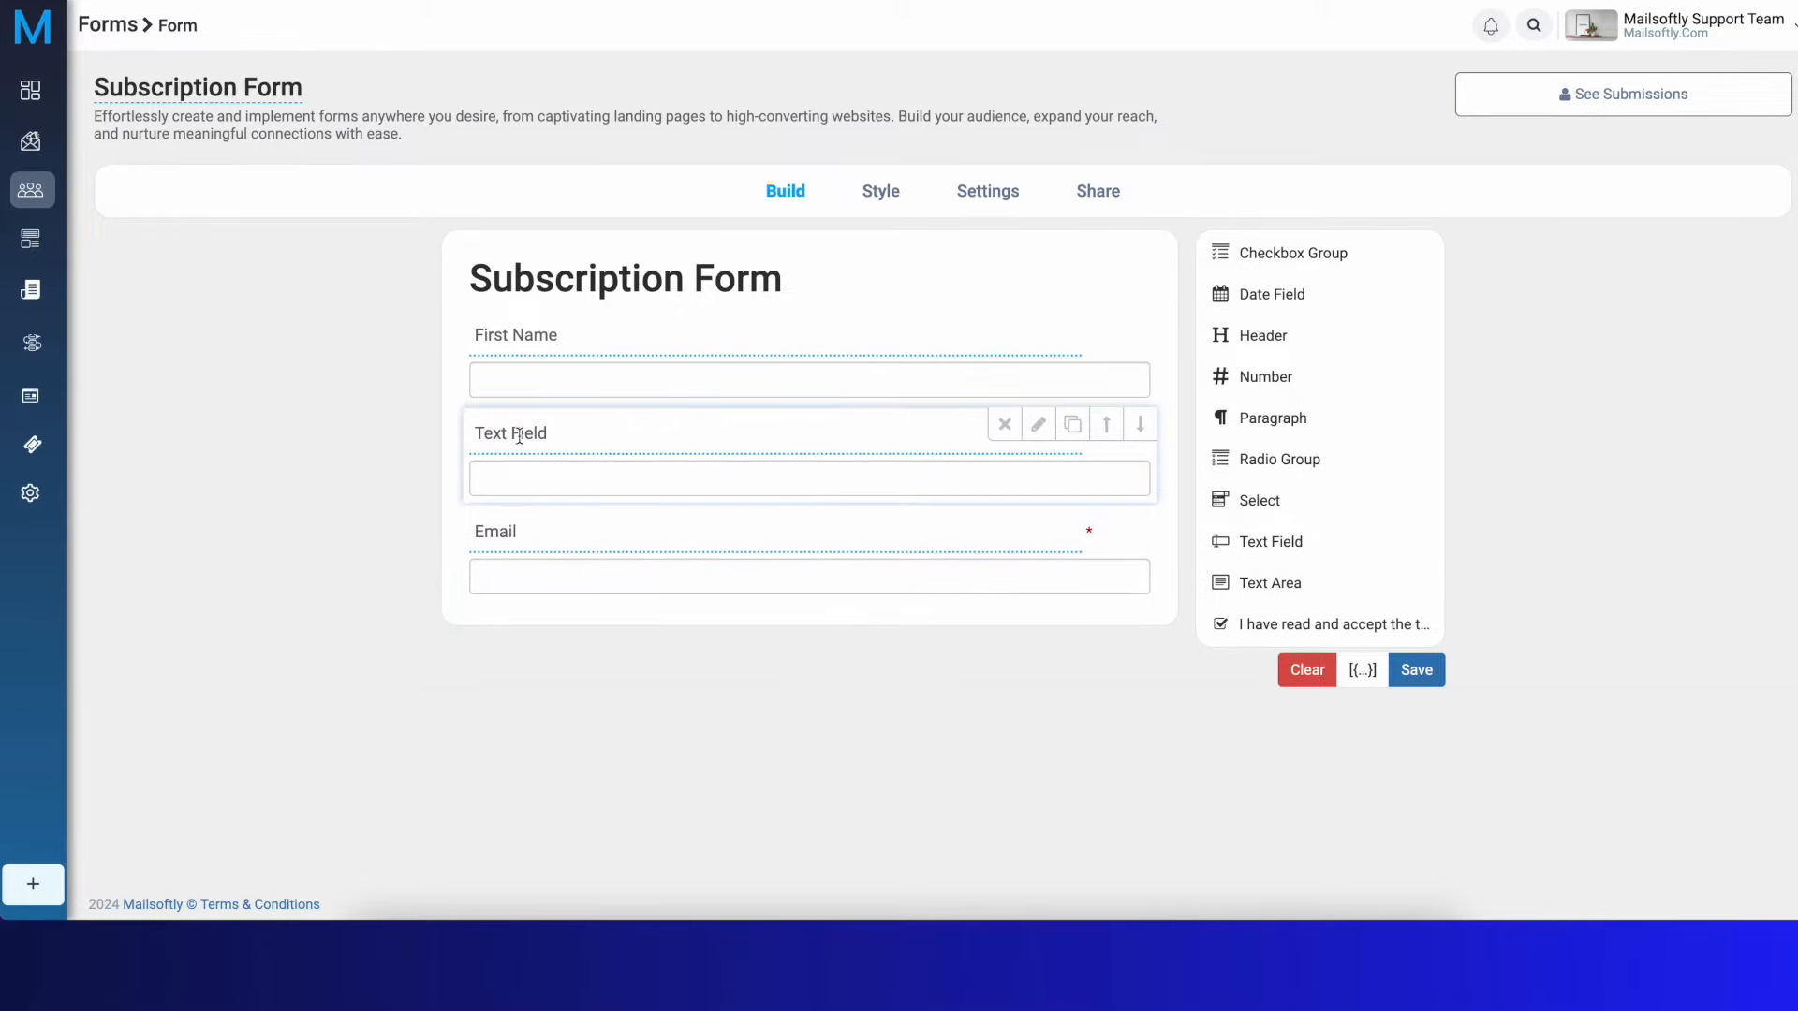
left_click_drag(553, 433, 424, 440)
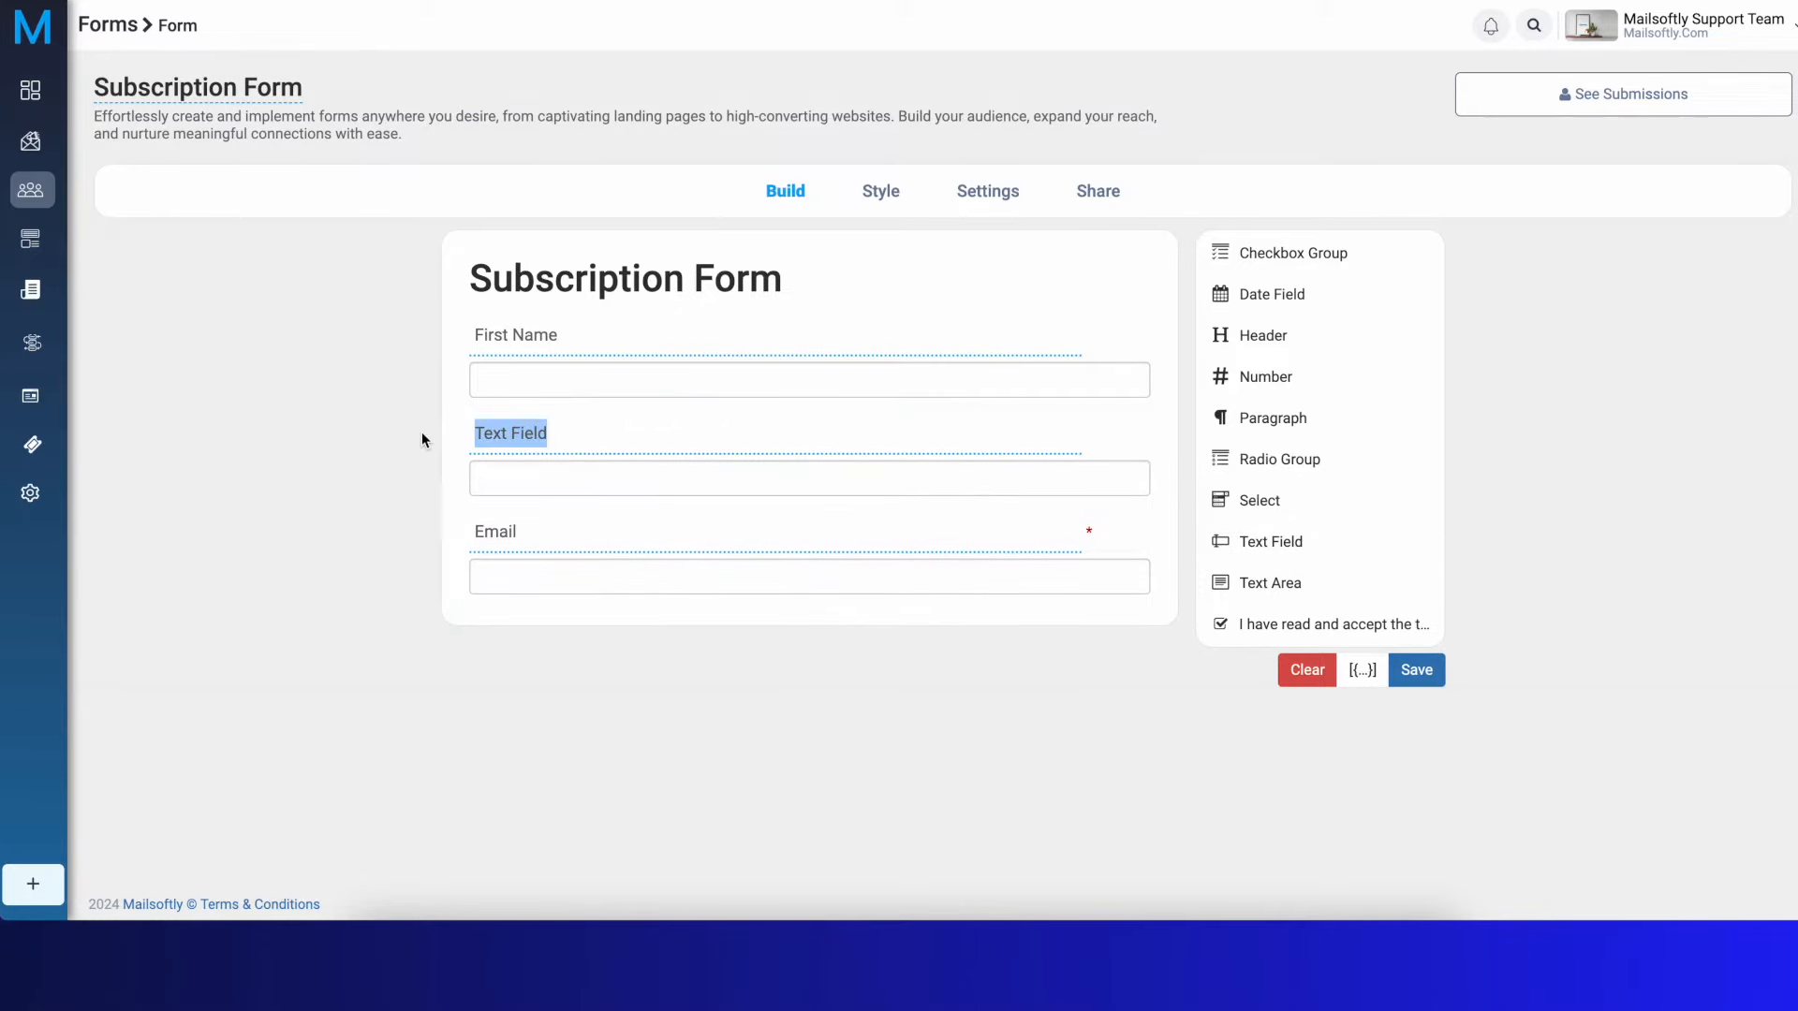
key("BackSpace")
type("L")
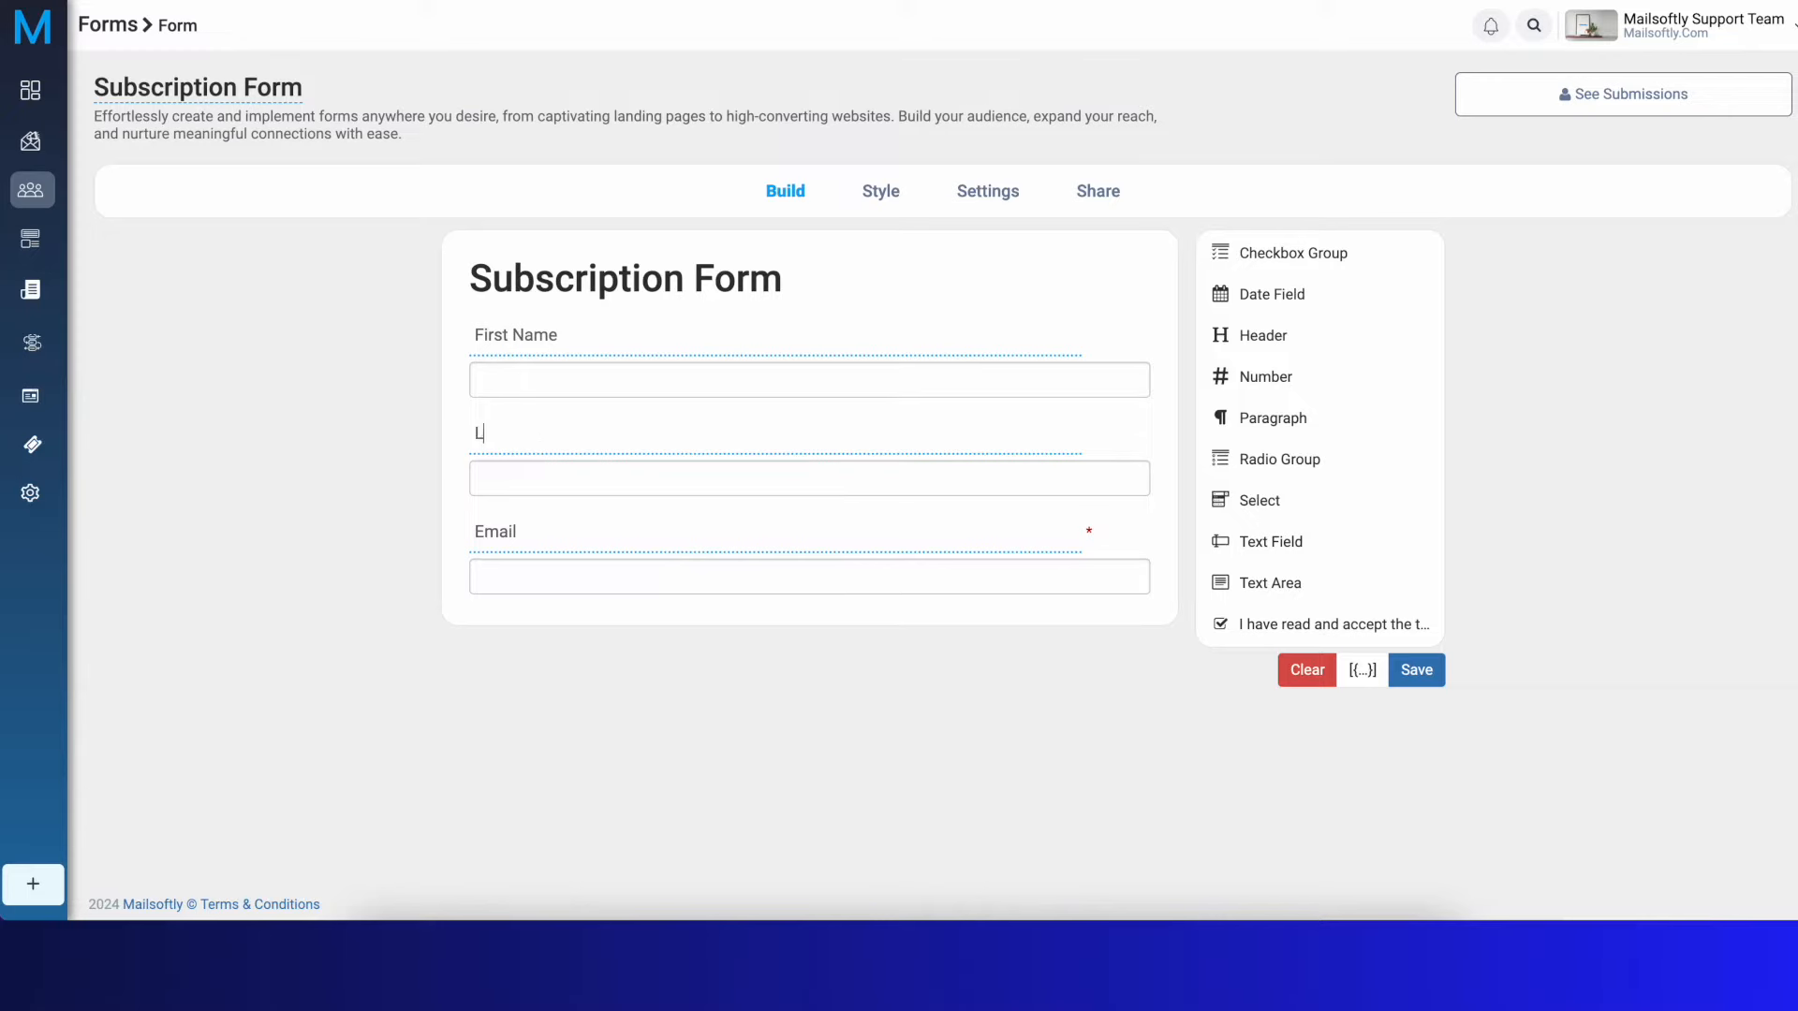
type("ast Name")
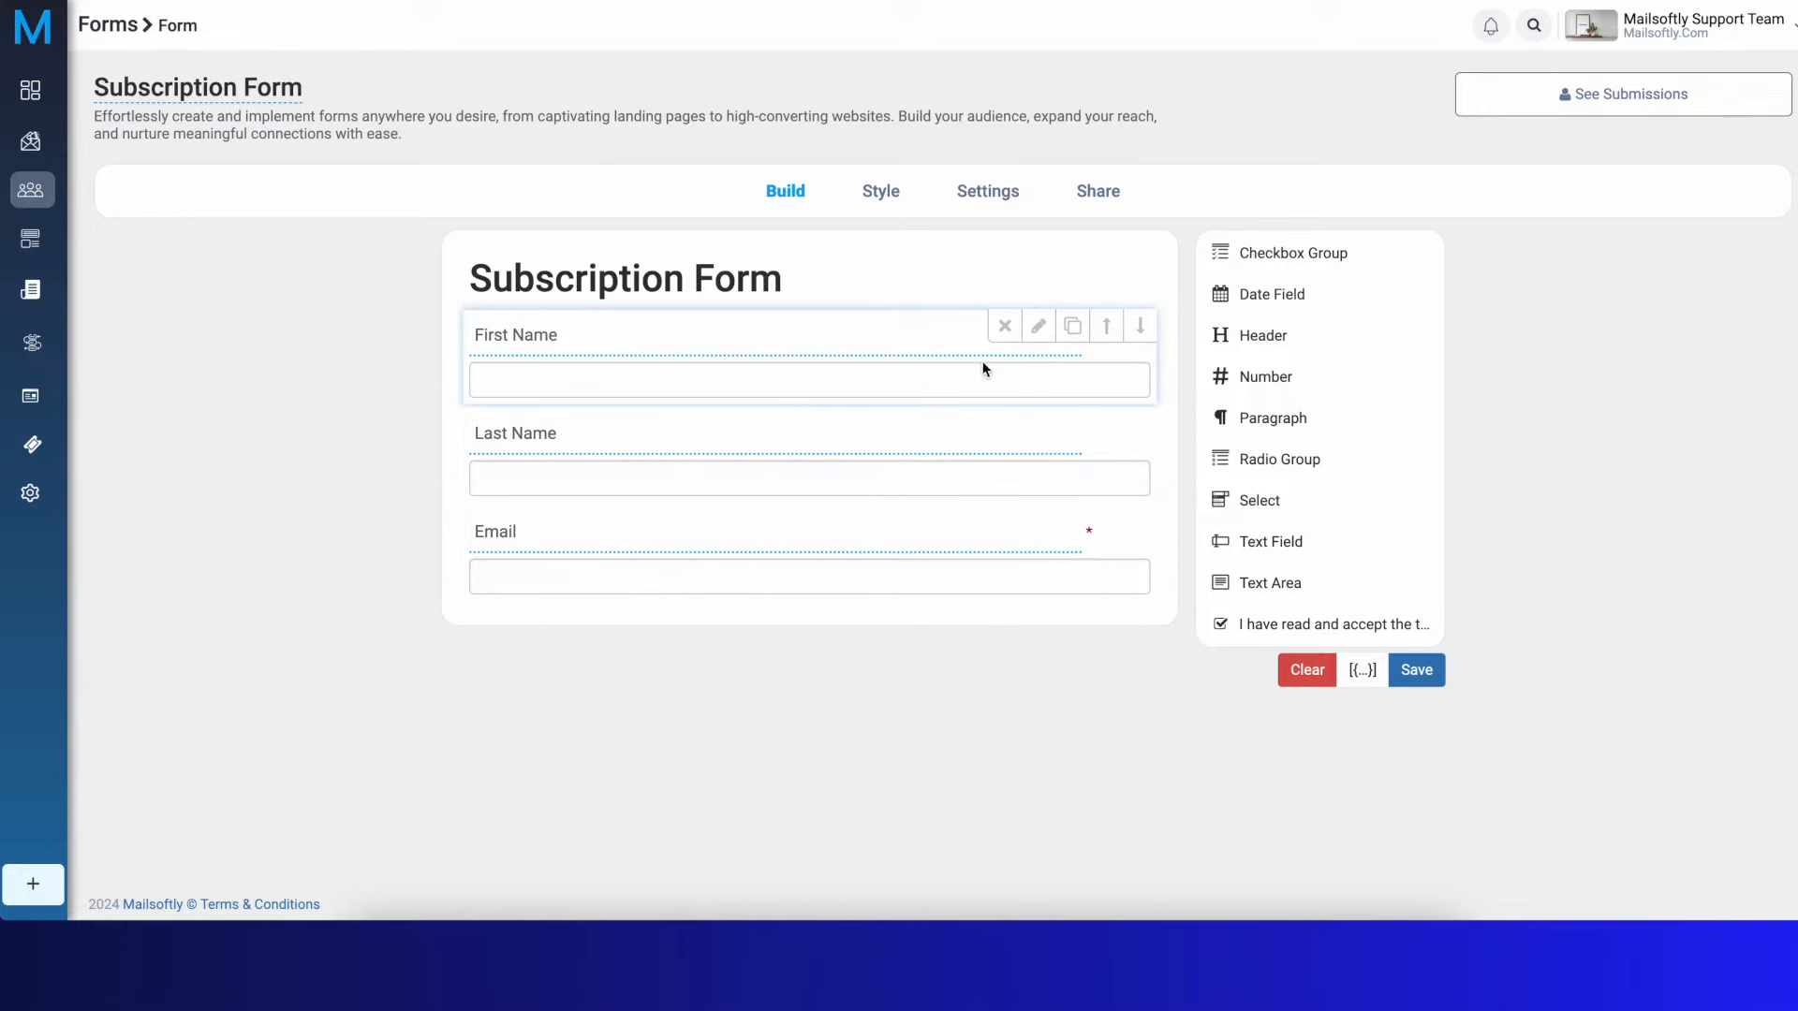
Make the First Name and Last Name fields required
left_click(1040, 339)
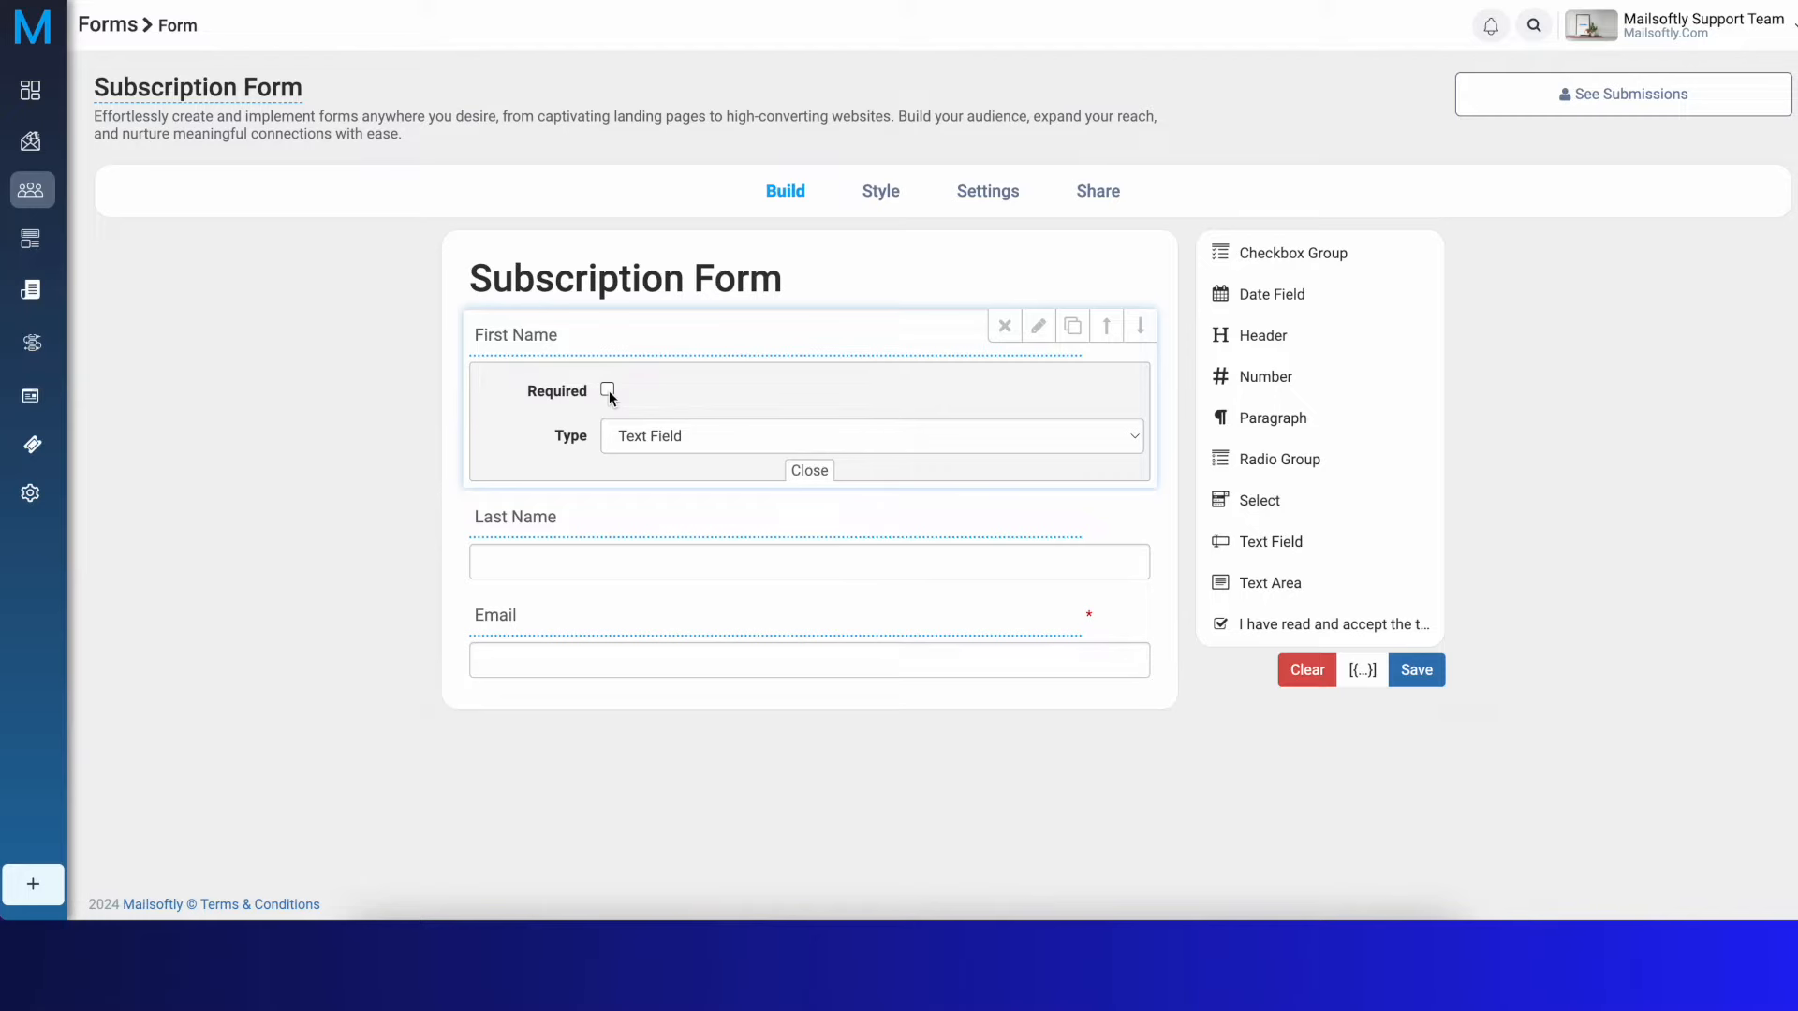
left_click(807, 471)
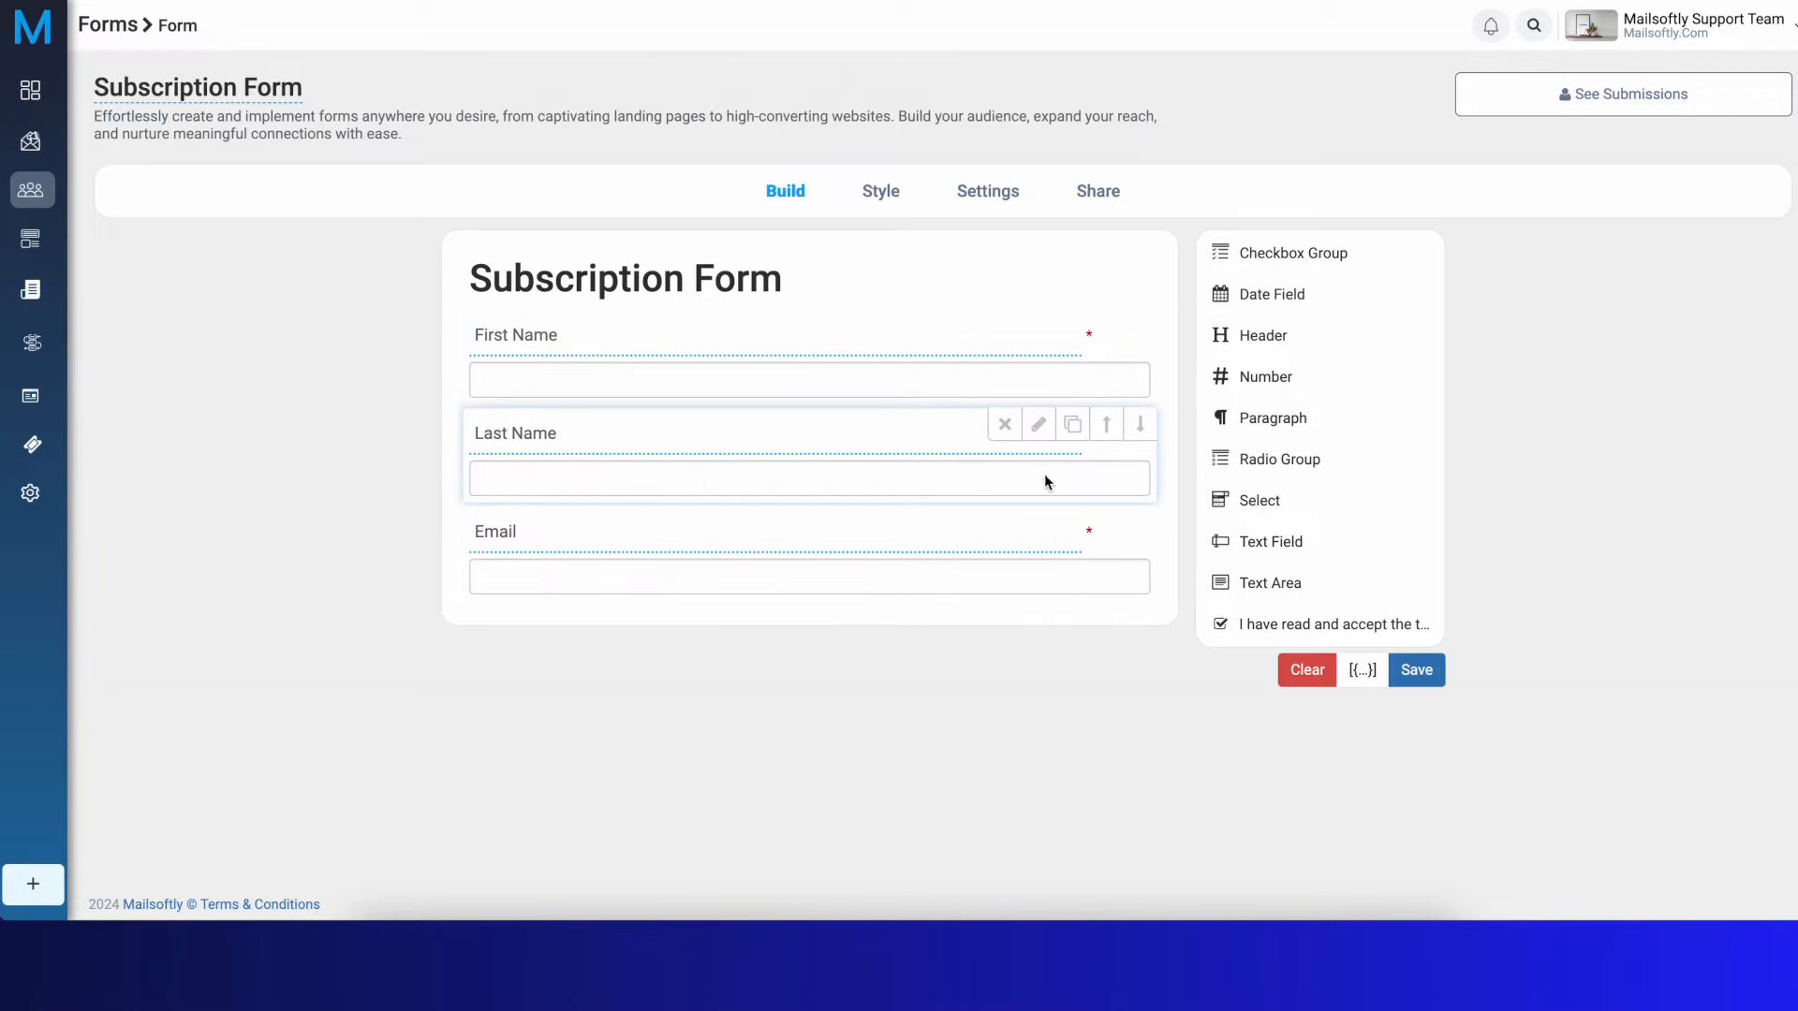
left_click(1037, 424)
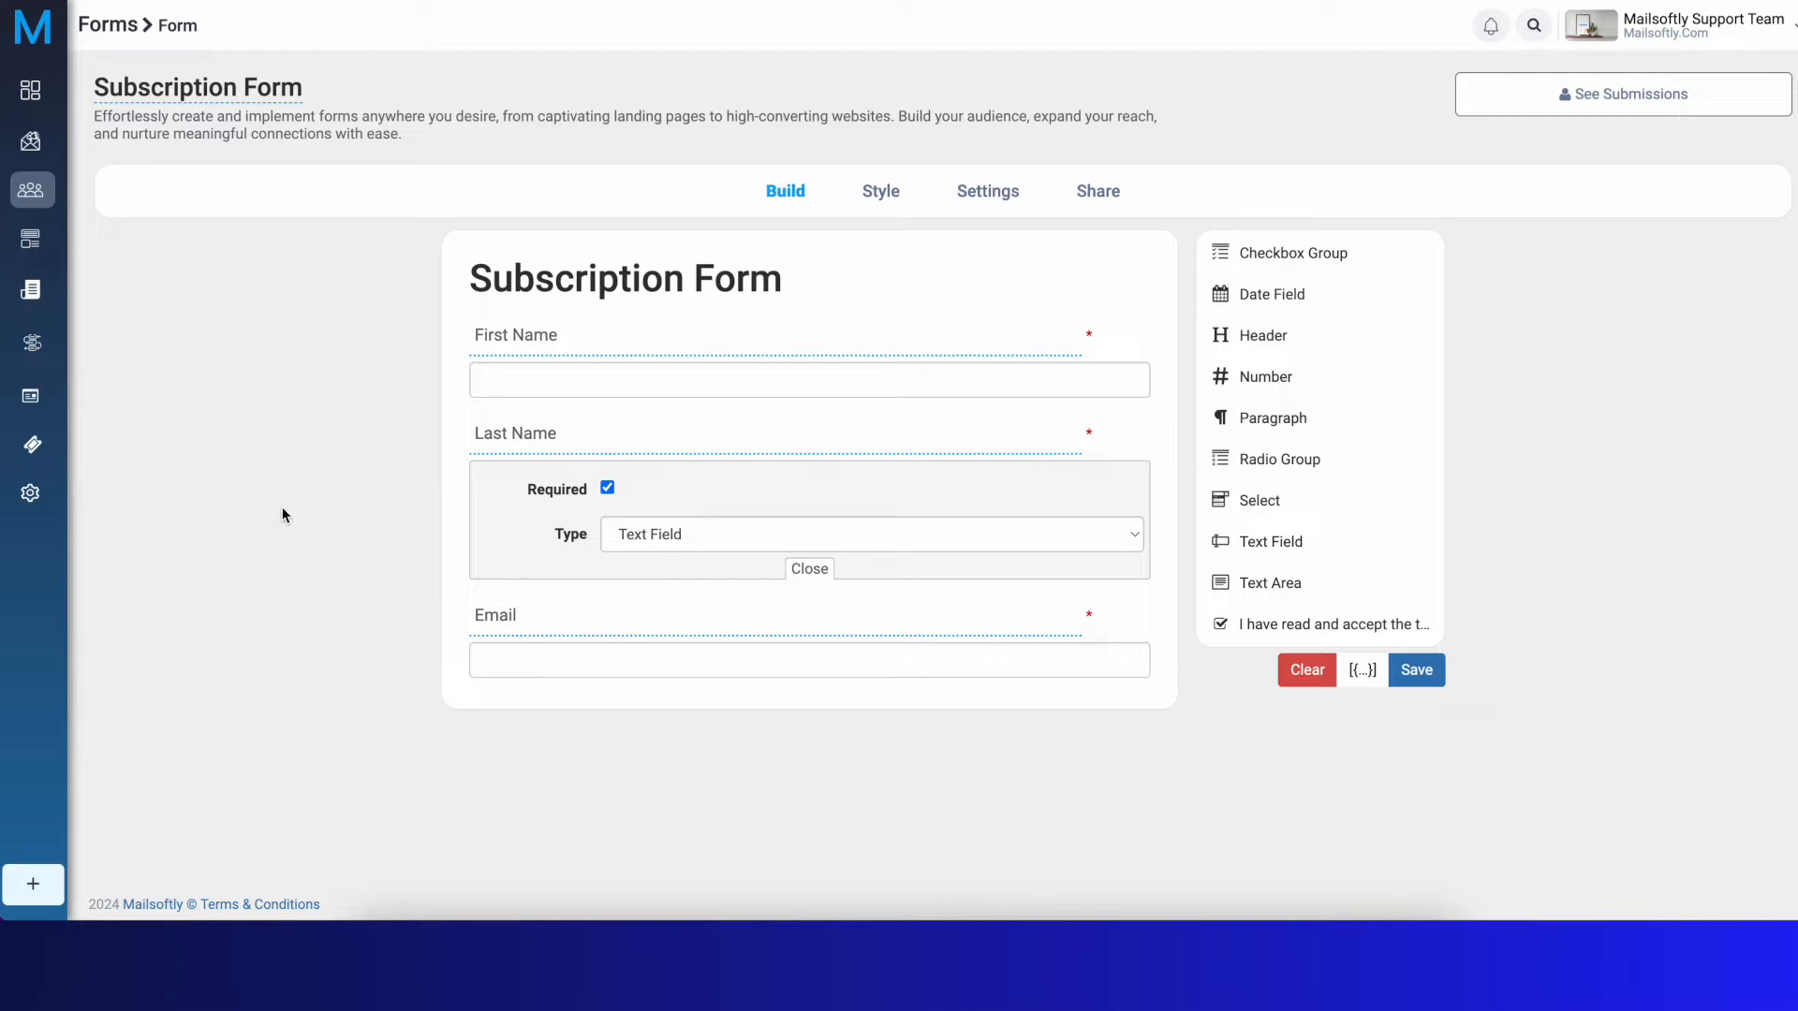
left_click(818, 569)
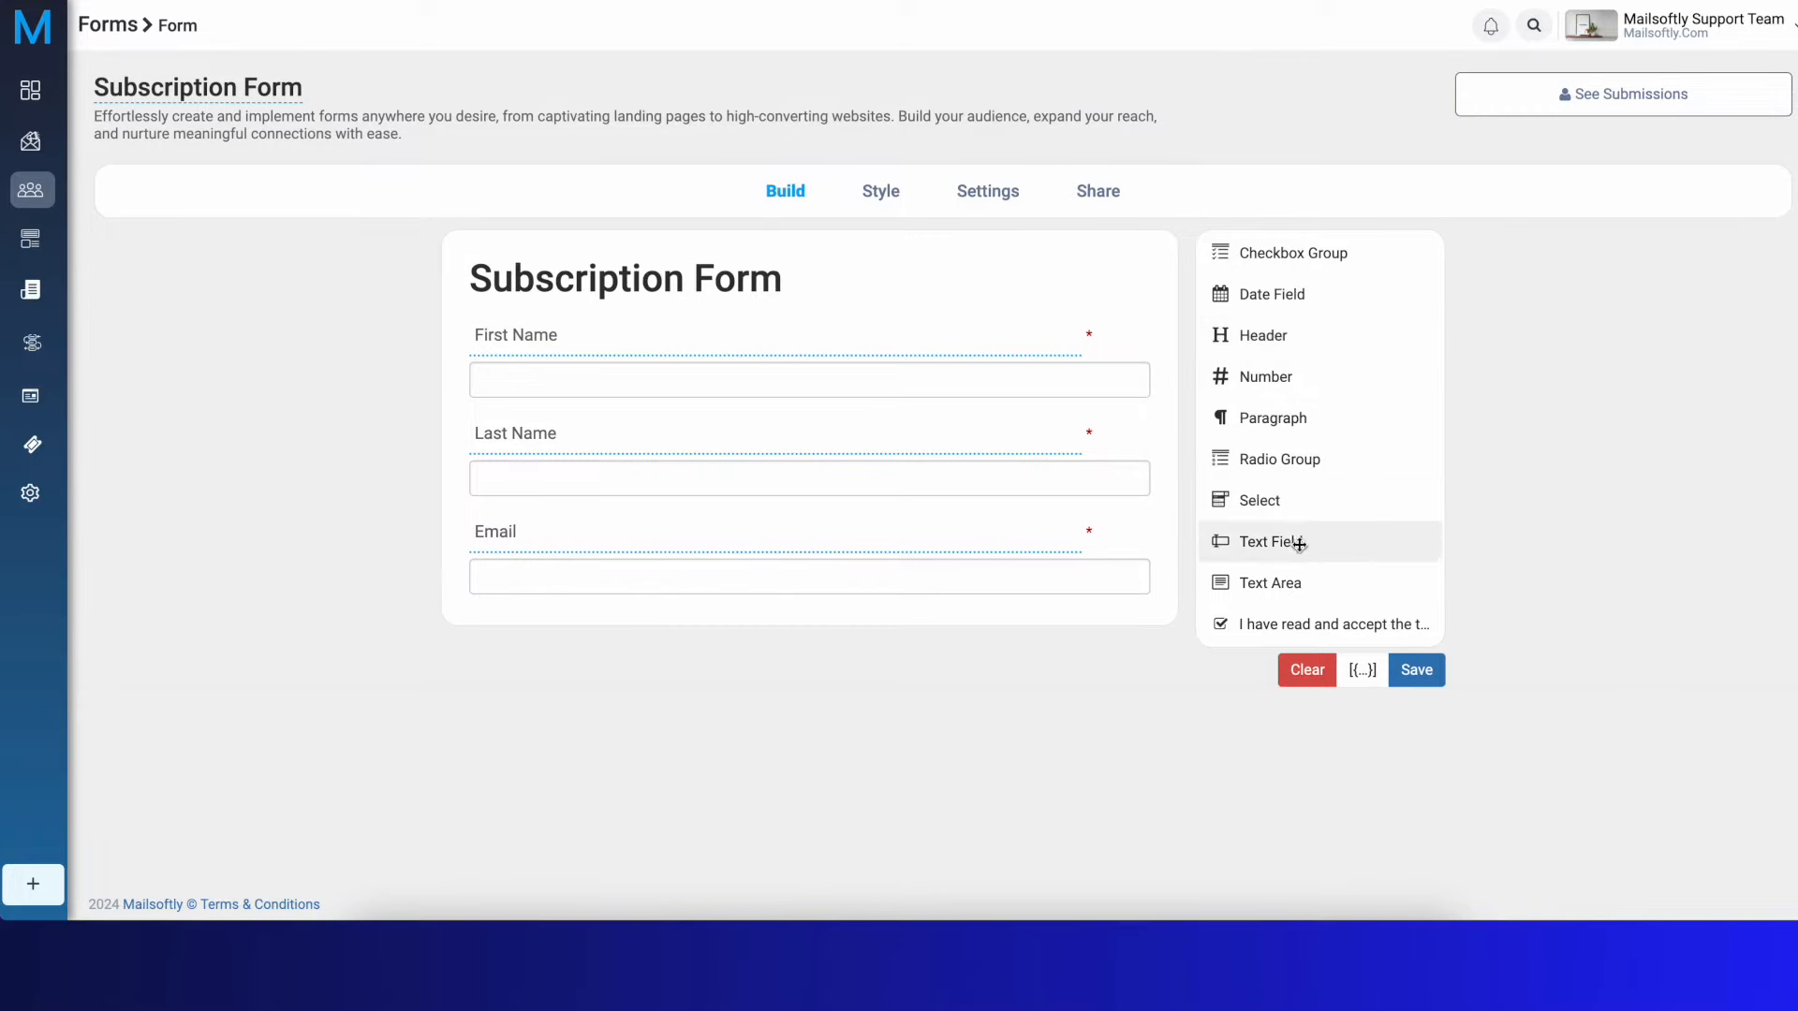
Add a radio group between the Last Name and Email fields, view its options, and delete the group
left_click_drag(1320, 474, 879, 549)
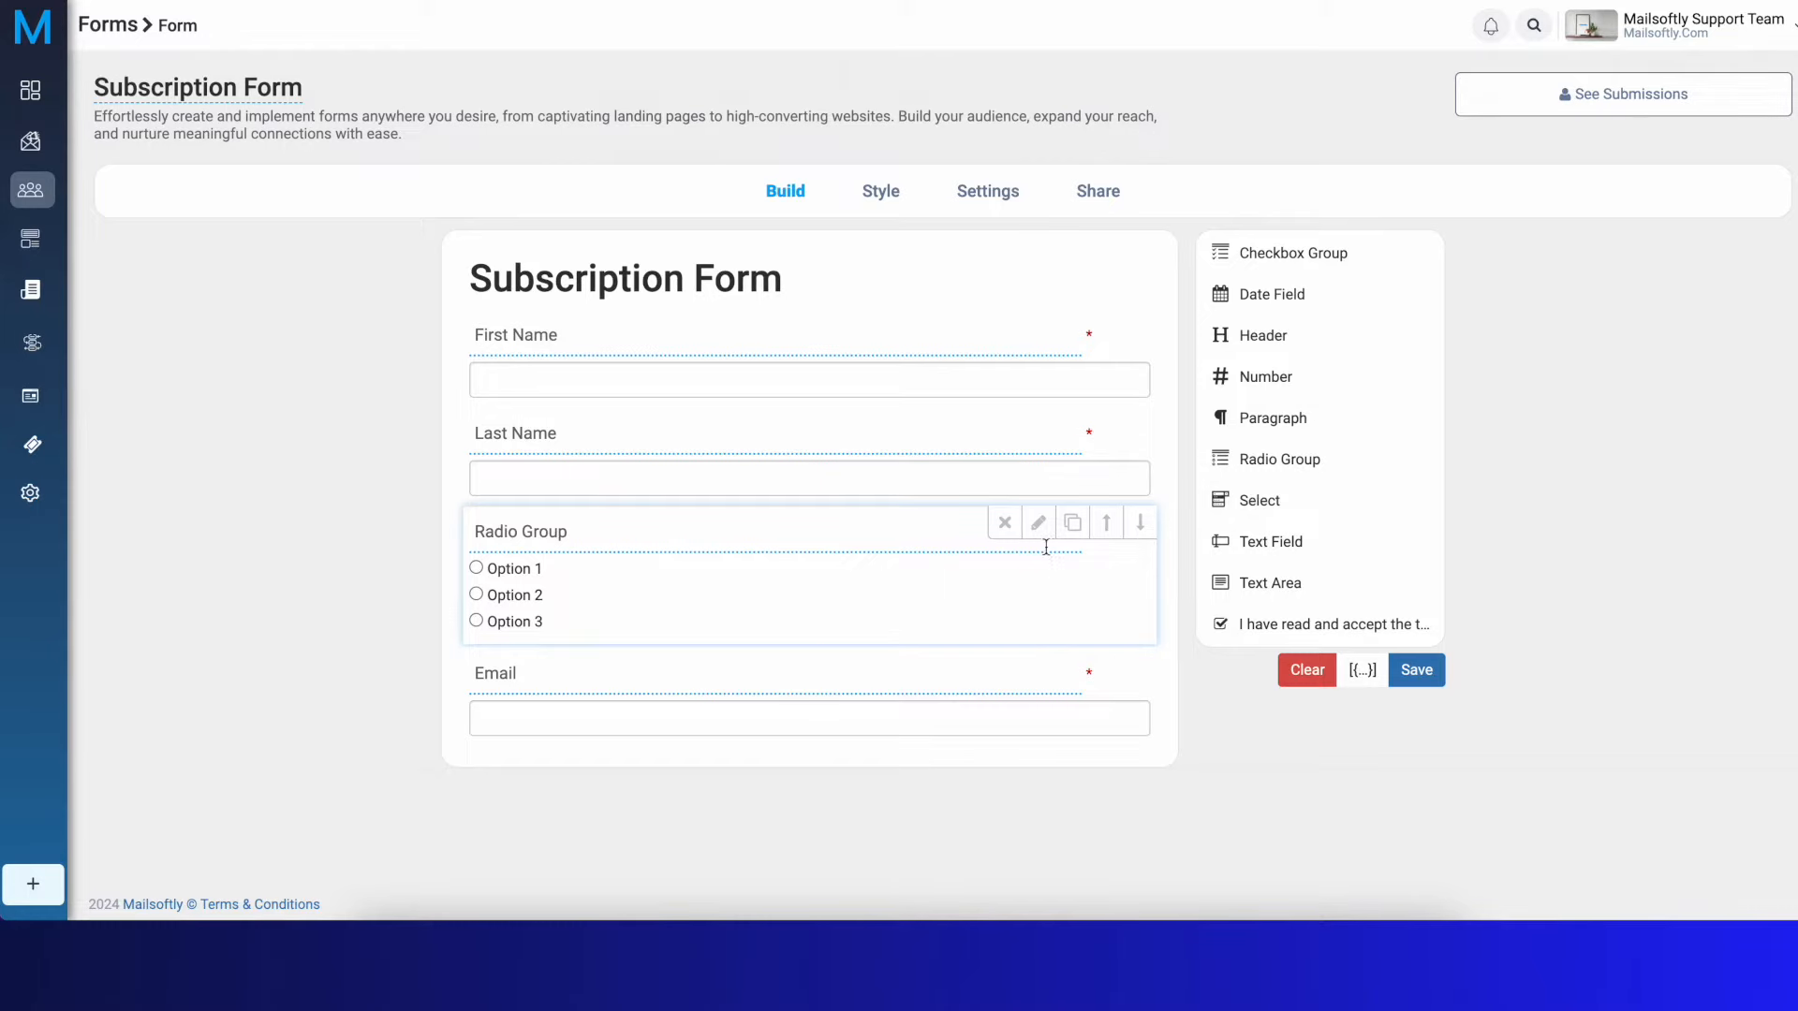
left_click(1037, 523)
scroll(933, 635, "down", 1)
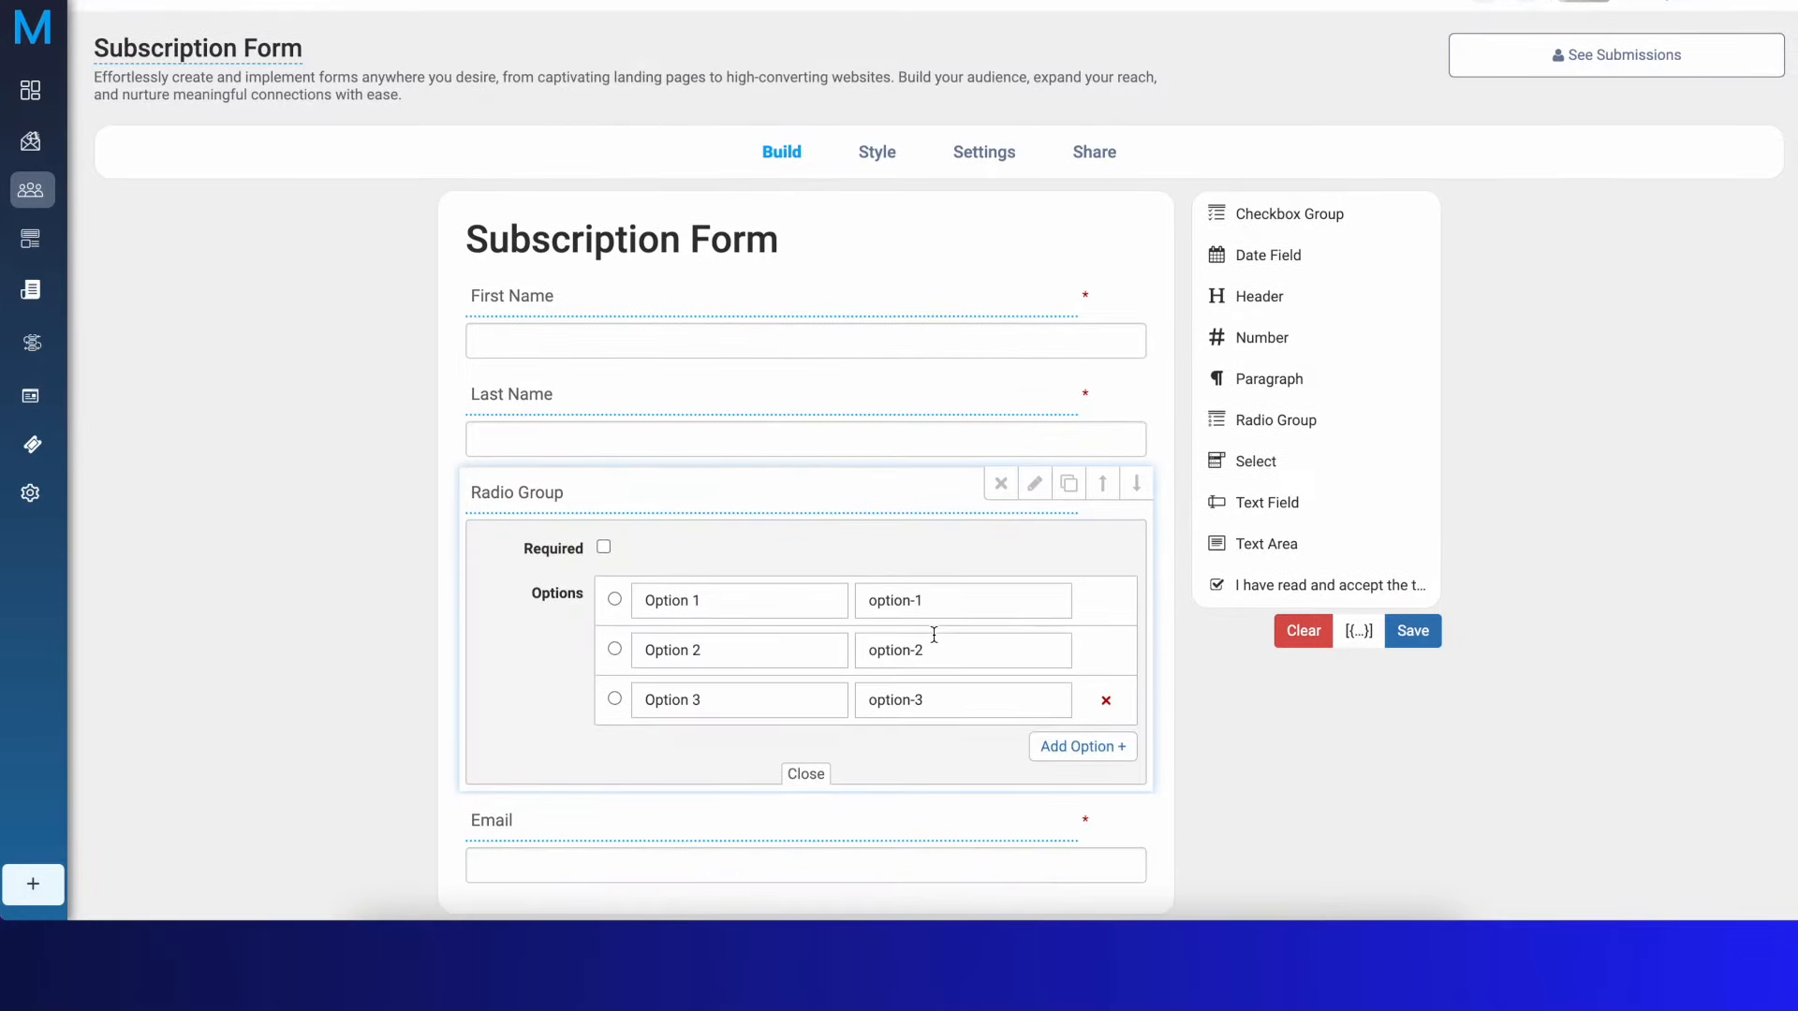
left_click(1001, 483)
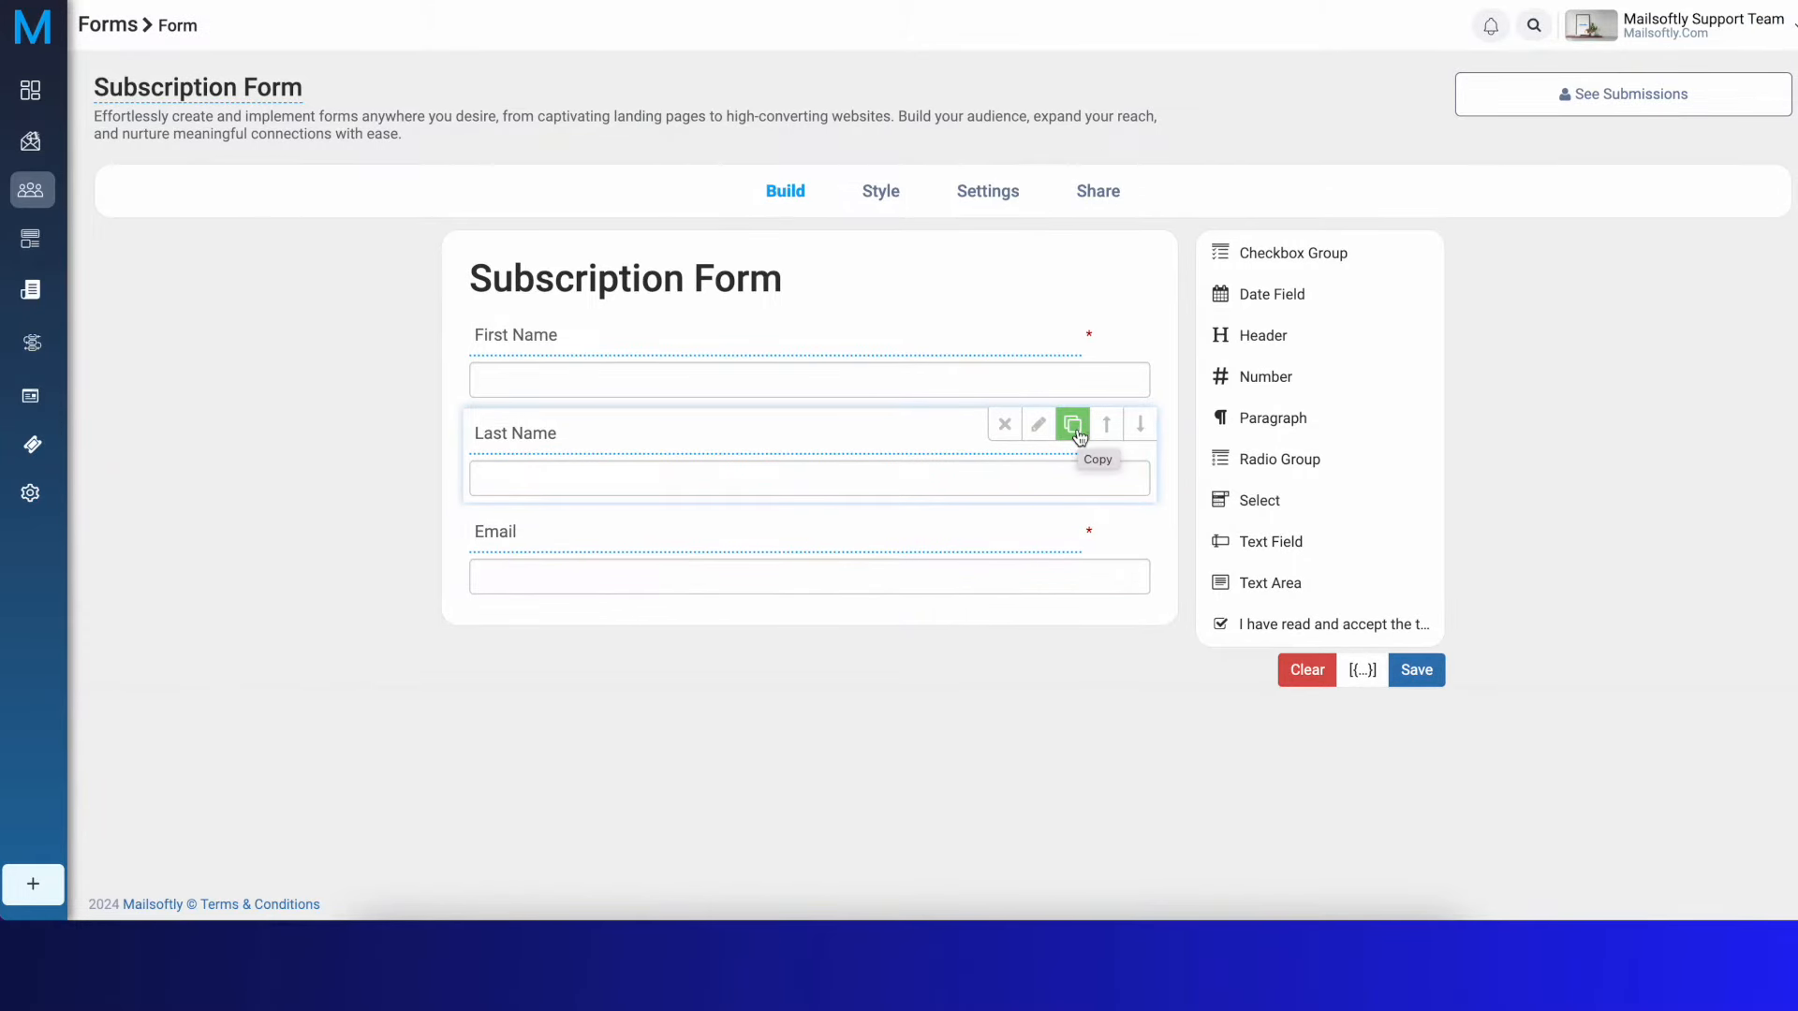
Try duplicating the Last Name field and moving the Email field above it, reverting both changes
left_click(1075, 426)
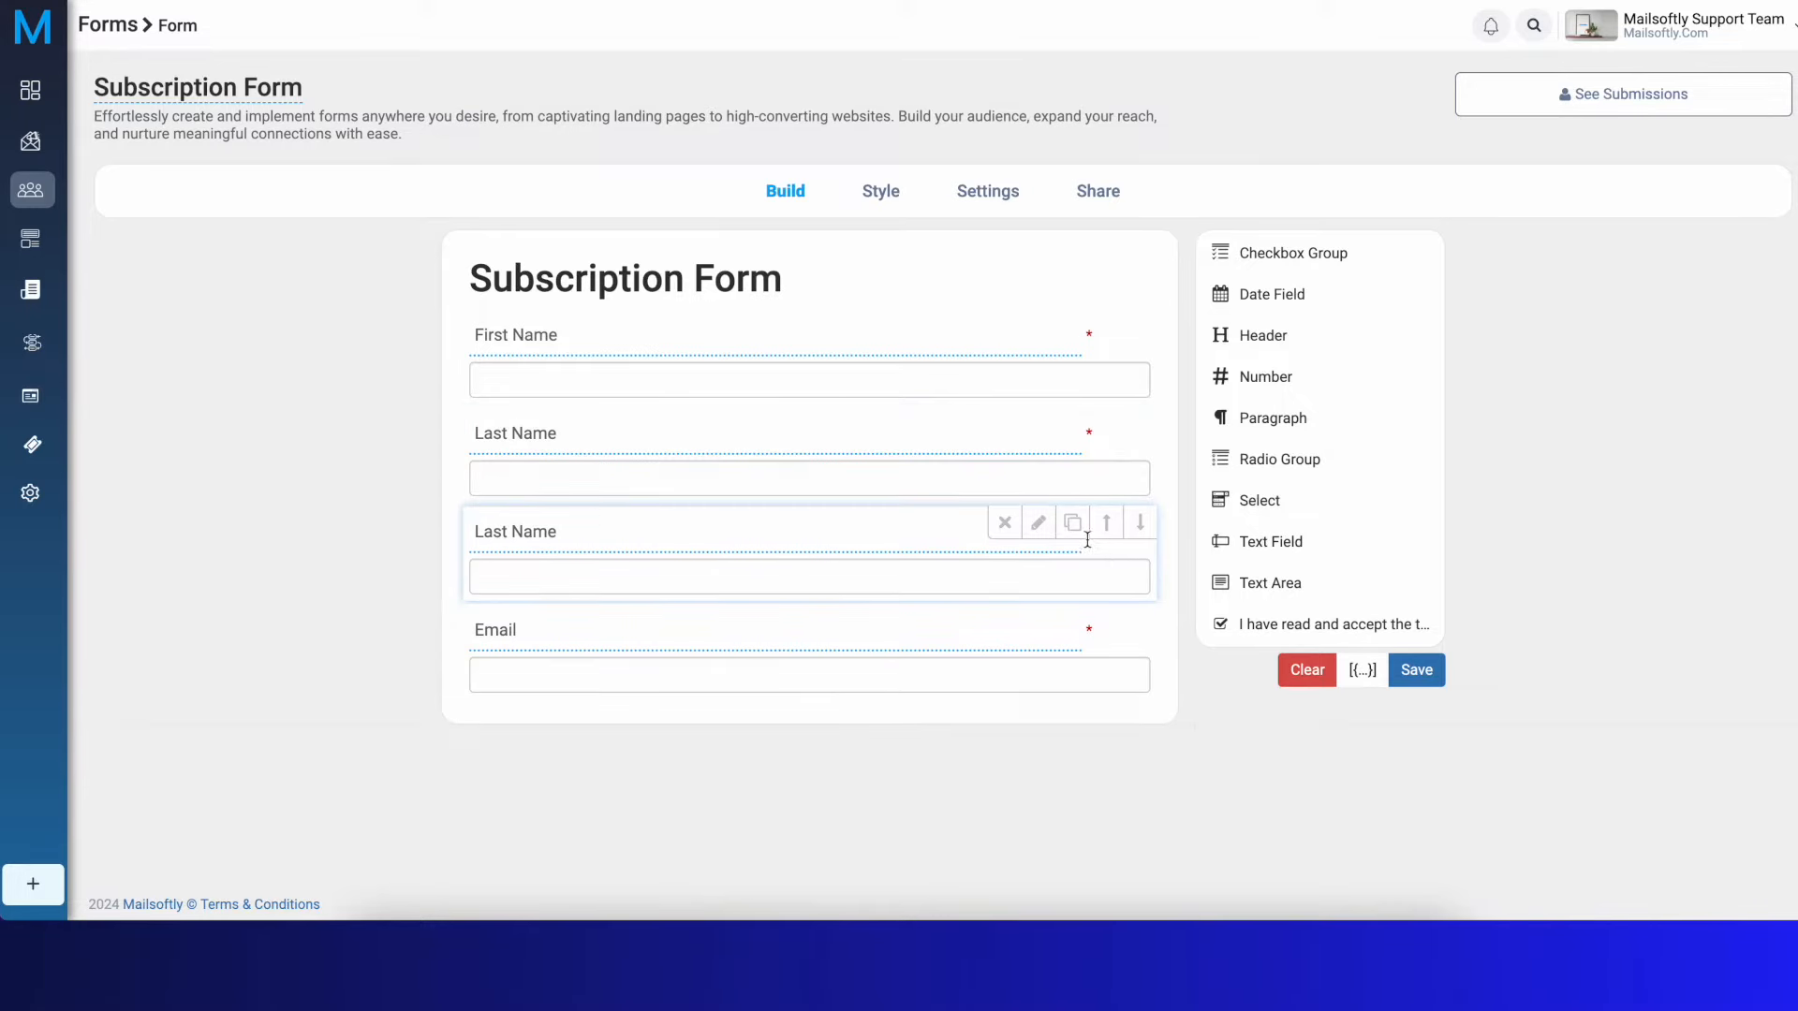
left_click(1005, 529)
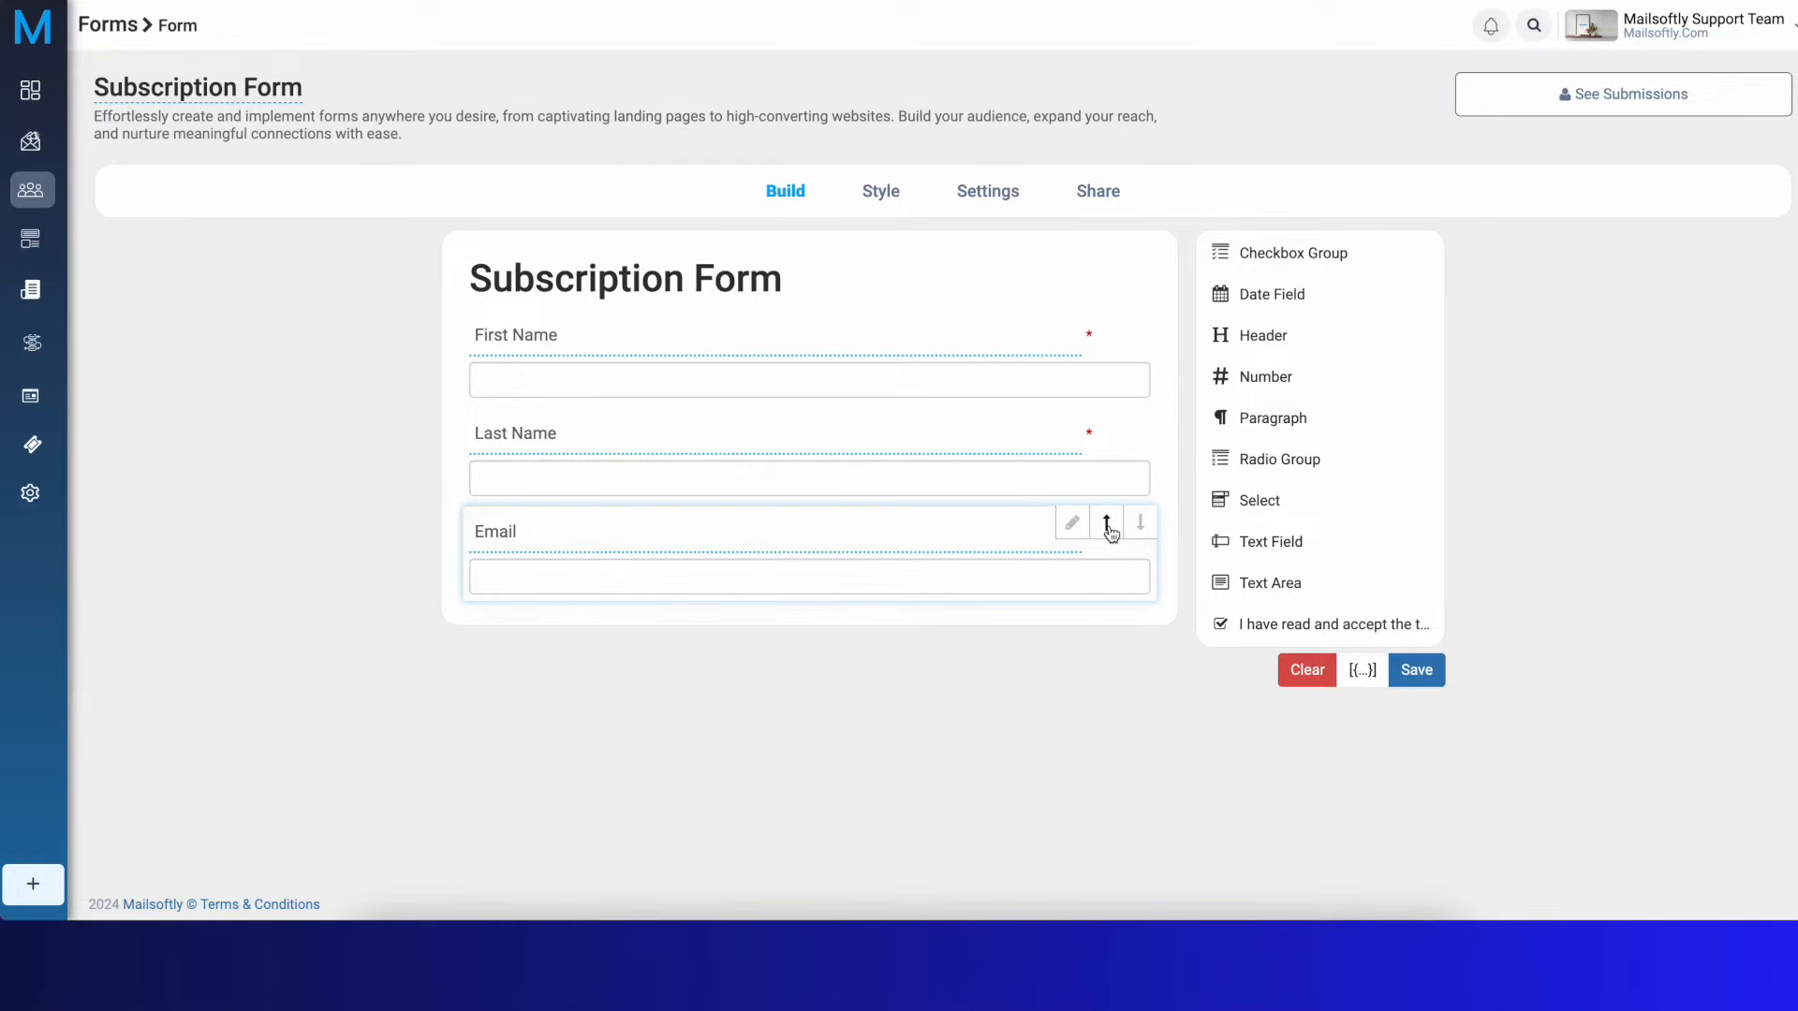
left_click(1109, 527)
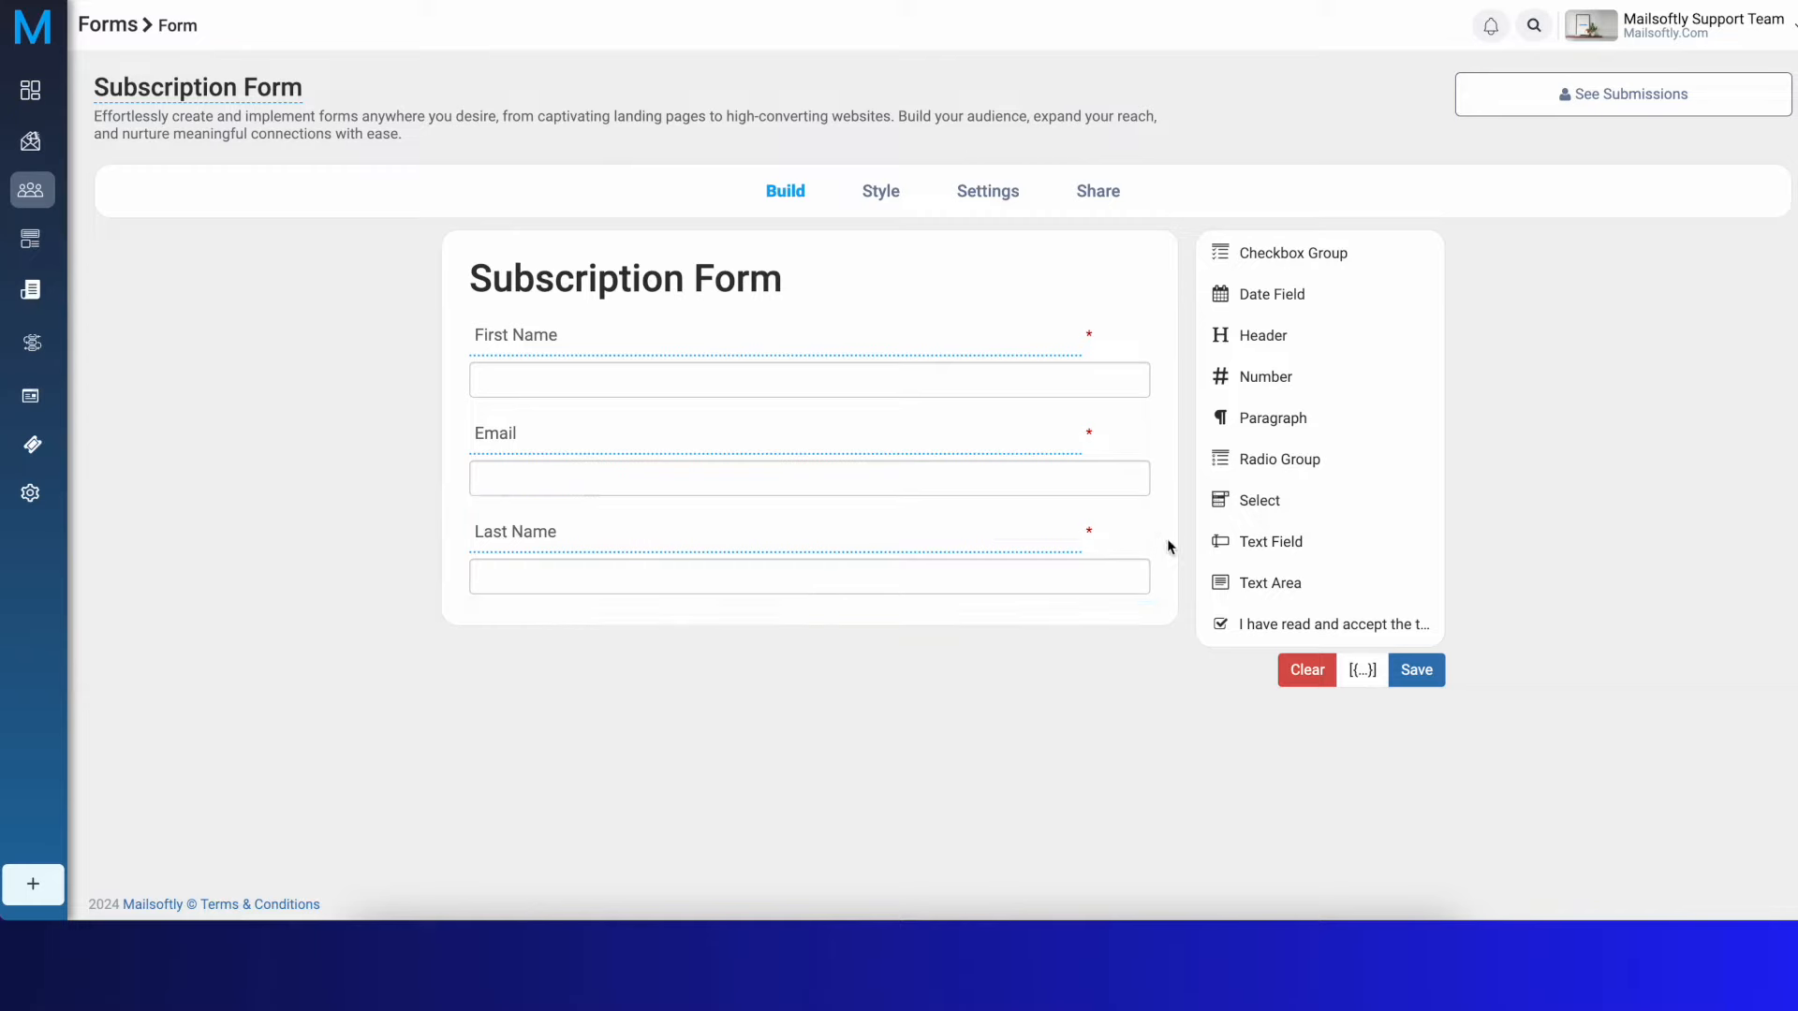
left_click(1137, 429)
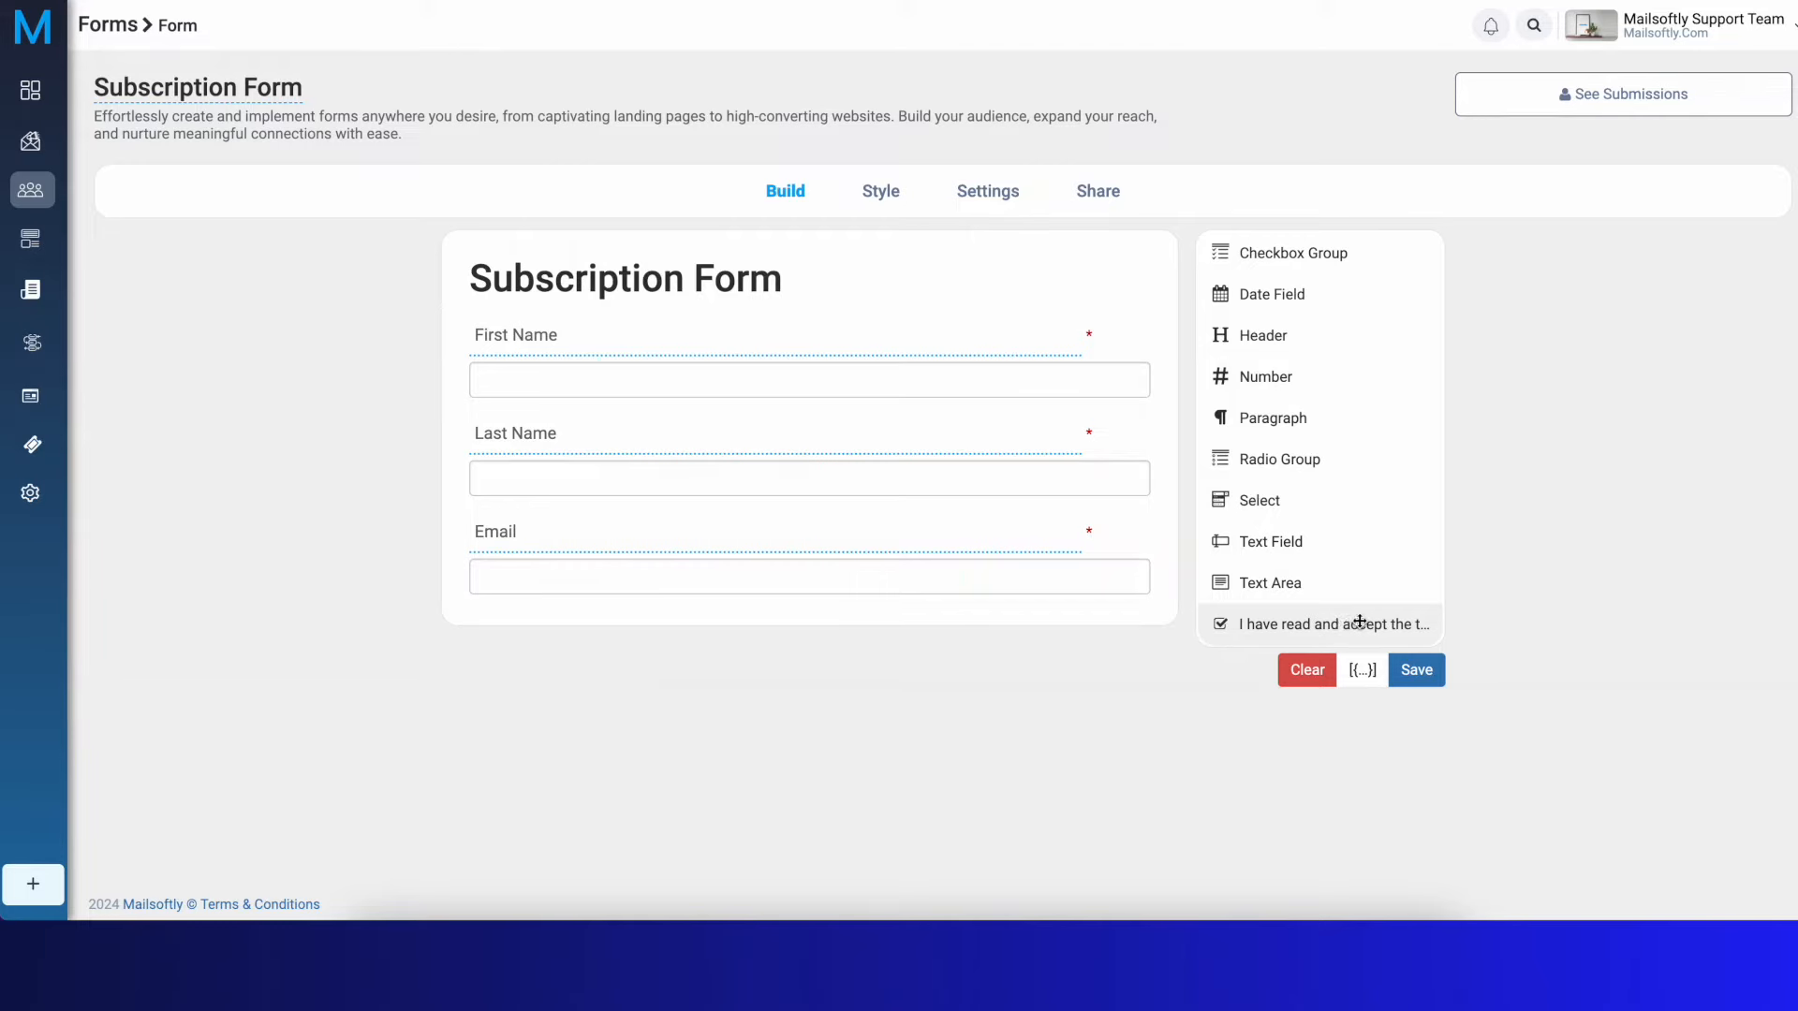
Add the "I have read and accept the terms and conditions" field below Email and make it required
left_click_drag(1360, 622, 727, 666)
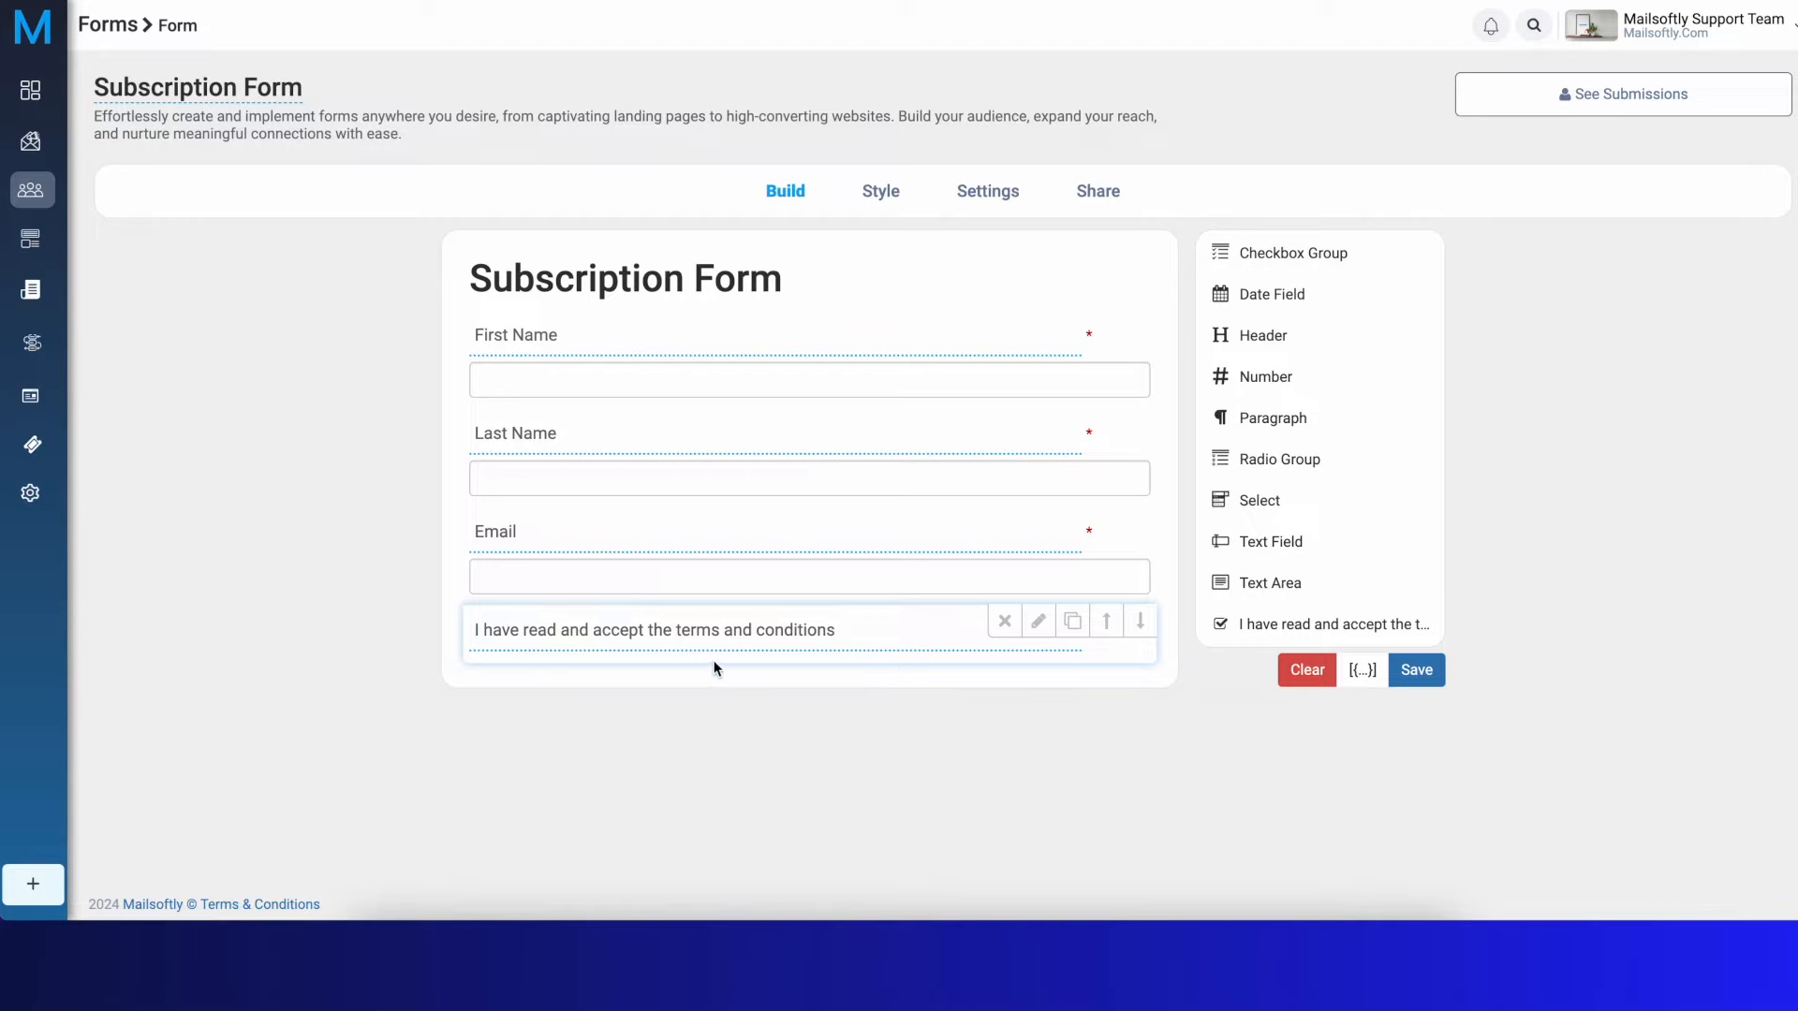
triple_click(816, 629)
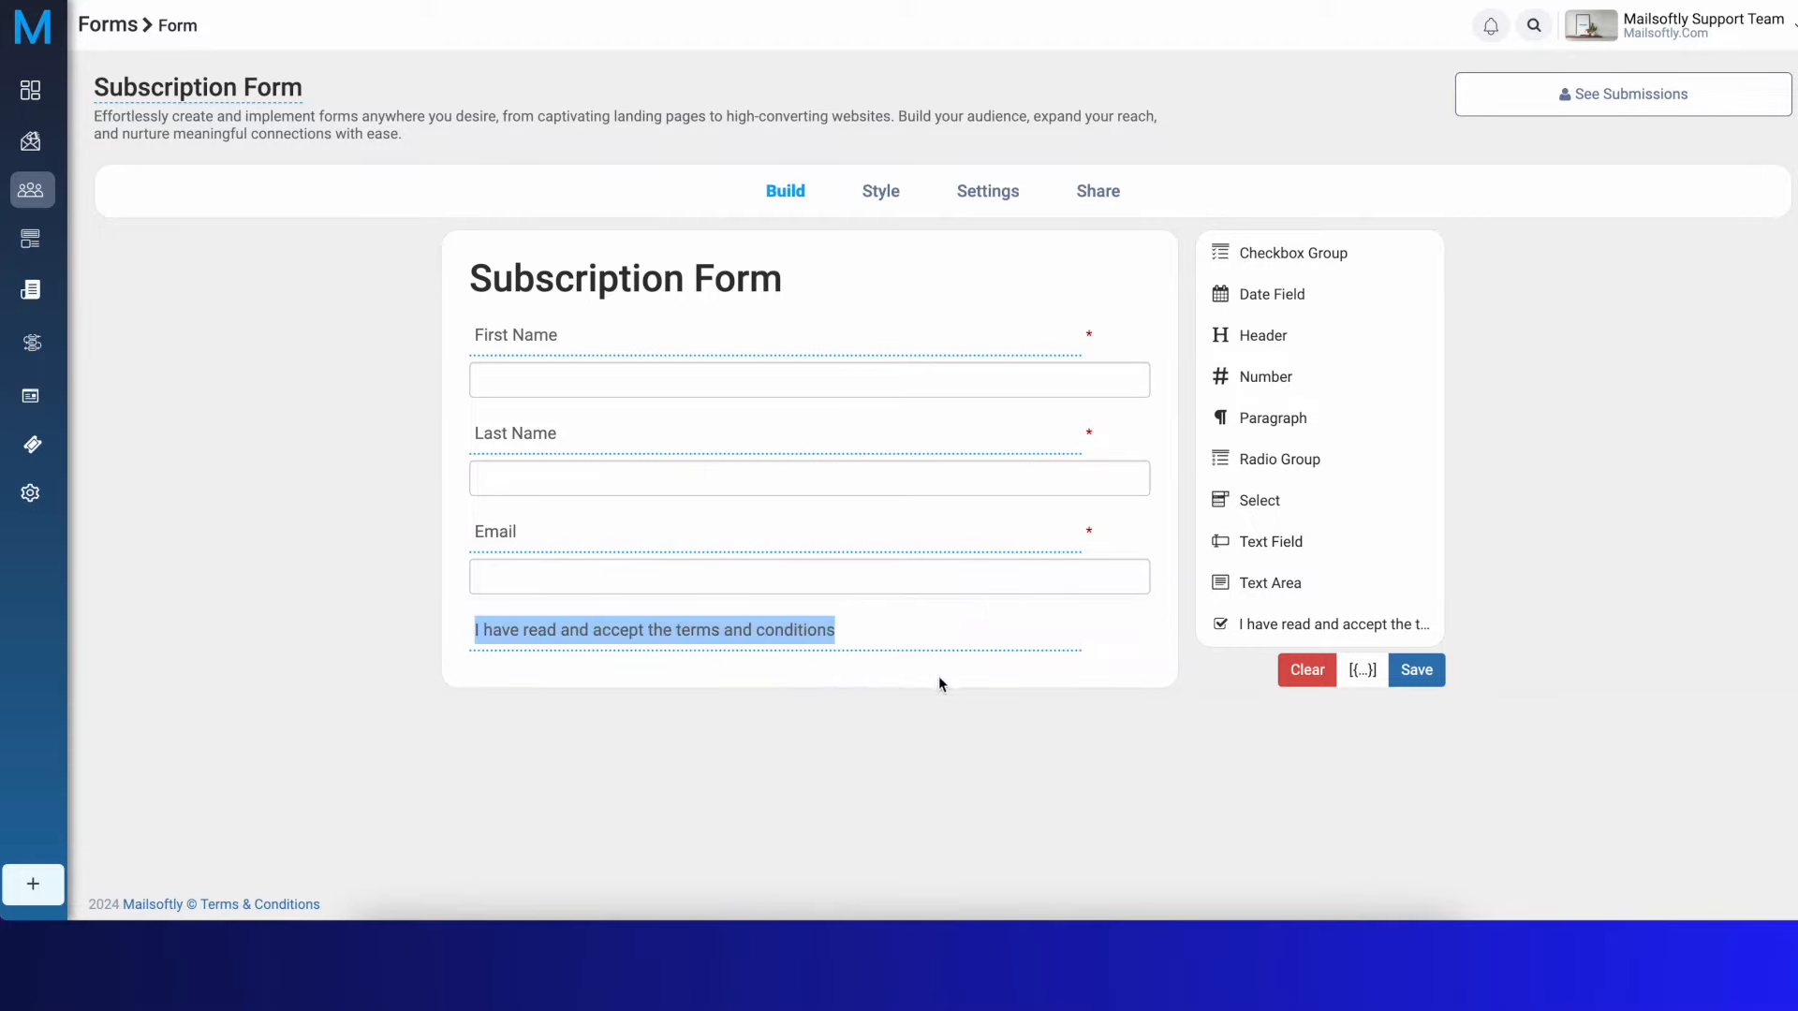
left_click(1041, 633)
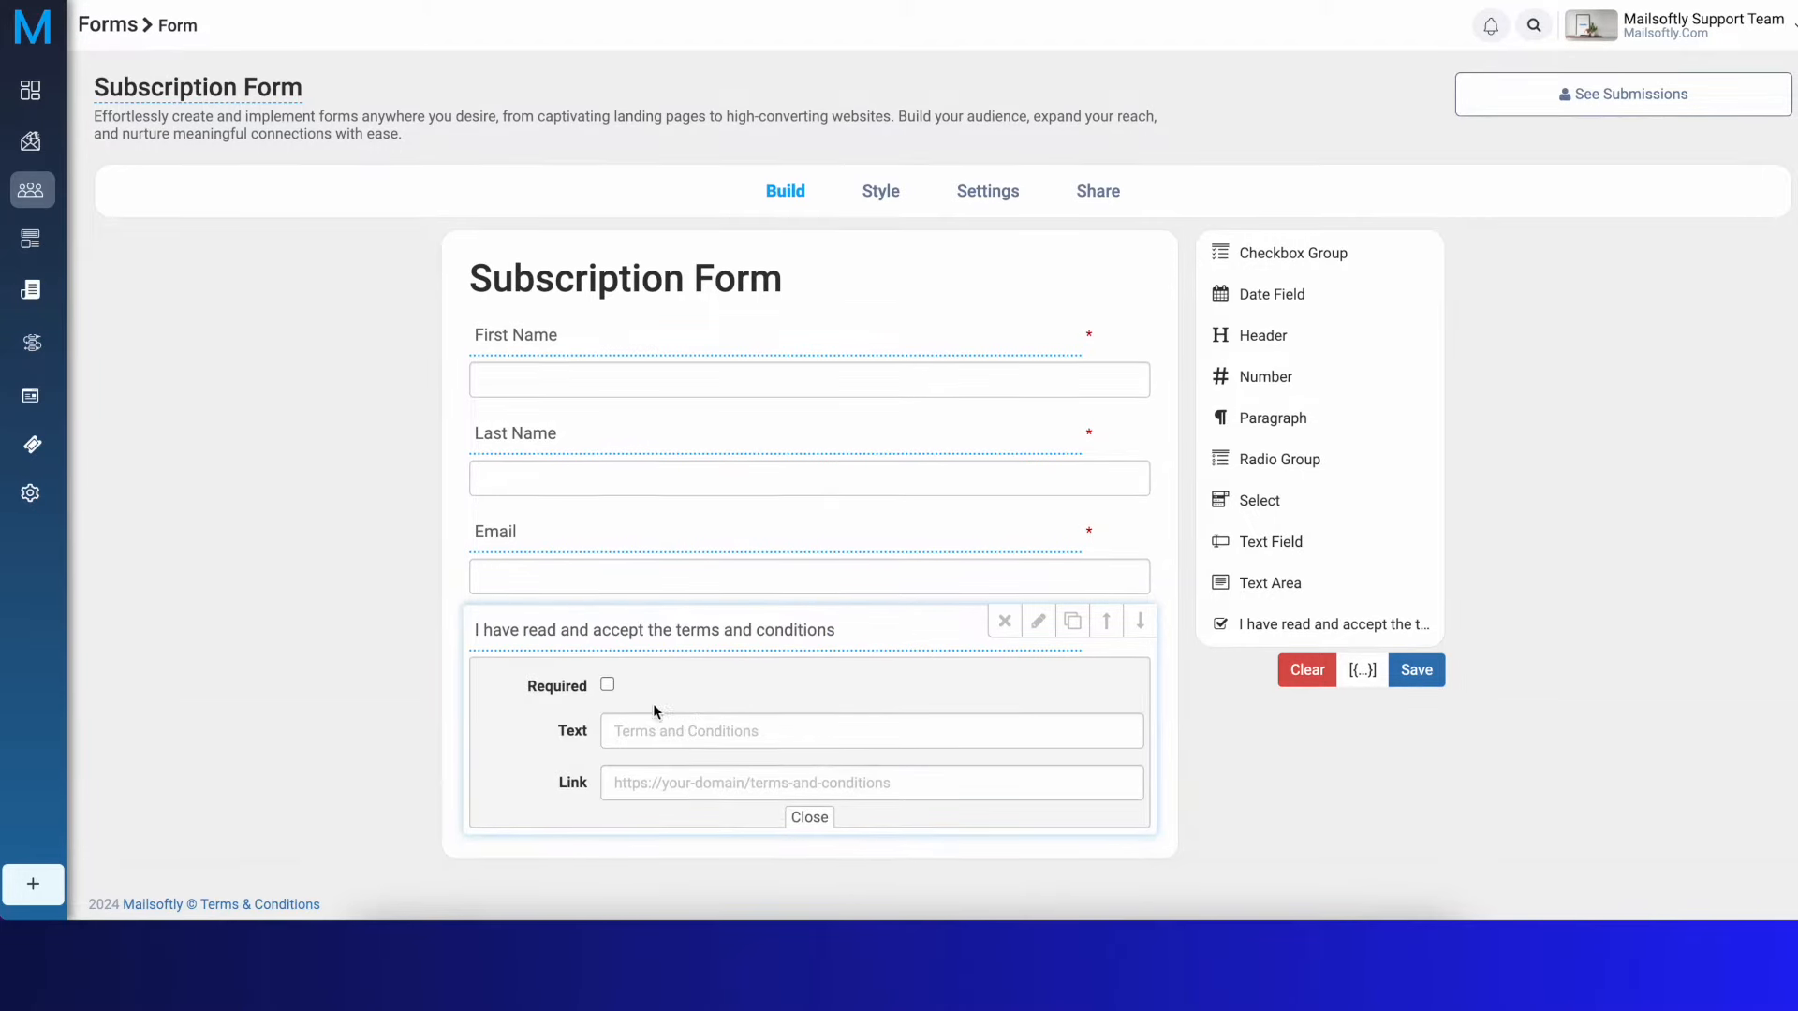
left_click(606, 685)
left_click(615, 733)
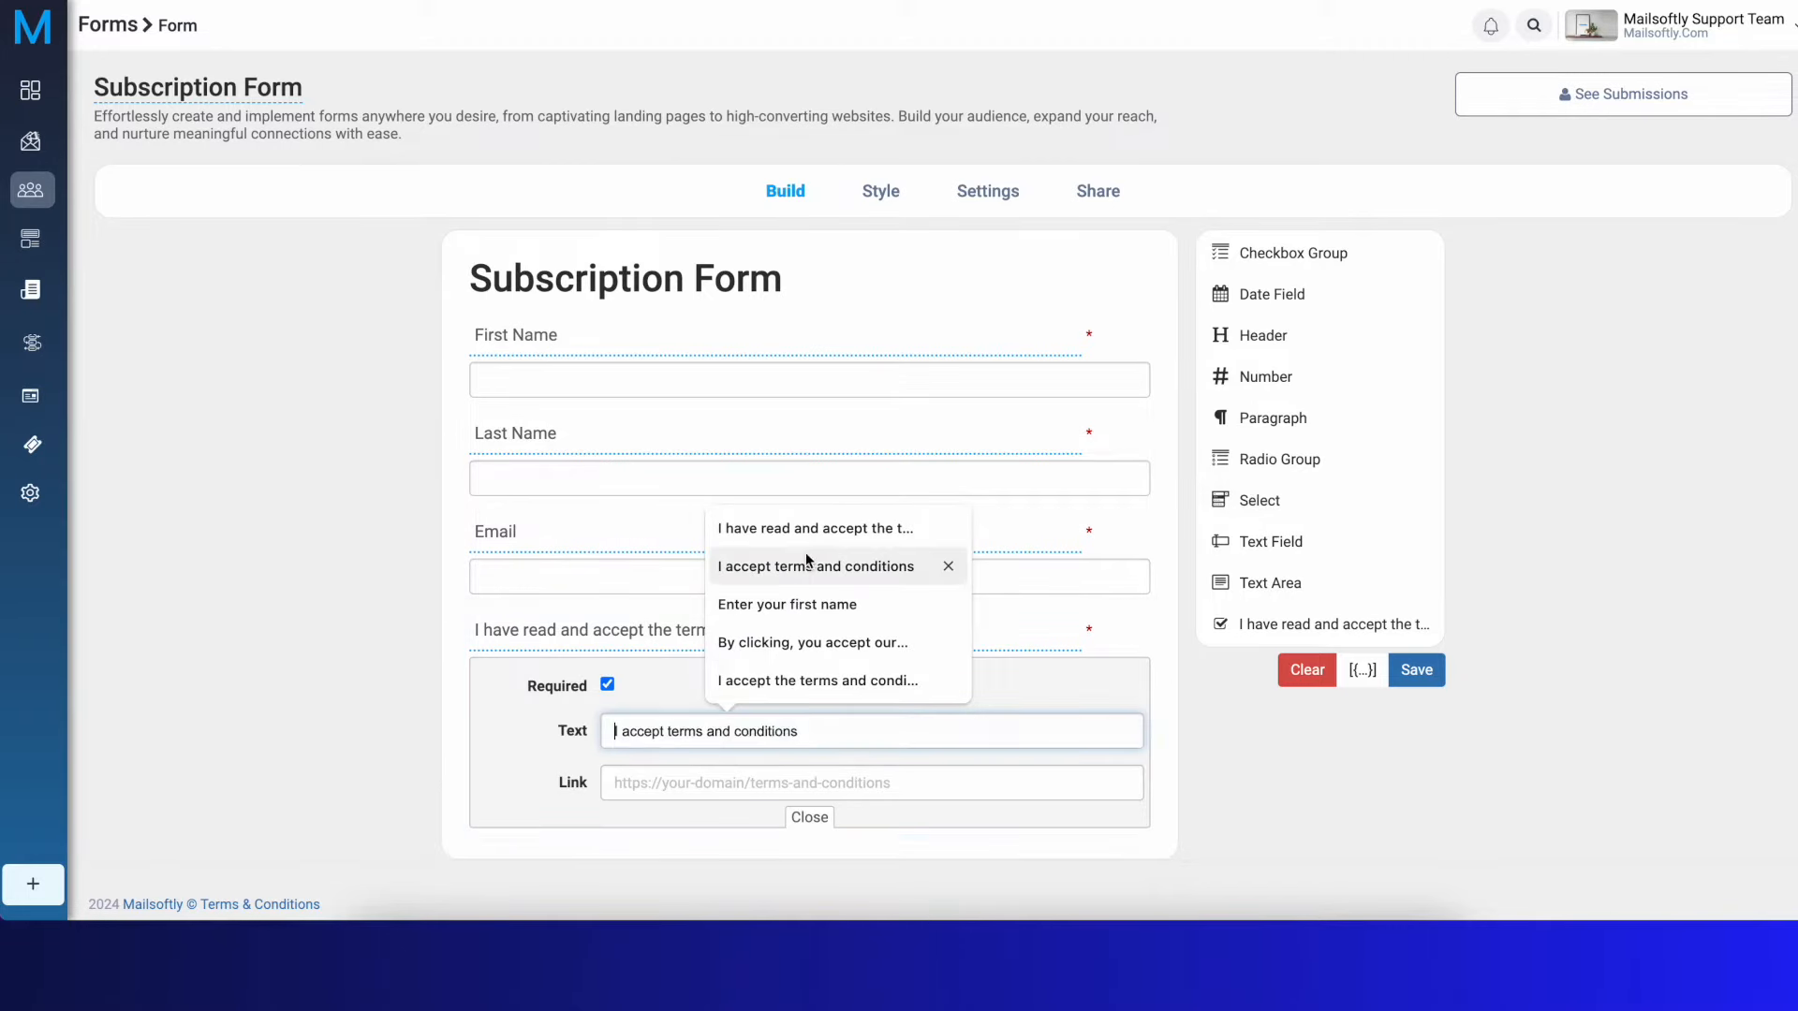
left_click(824, 528)
left_click(640, 782)
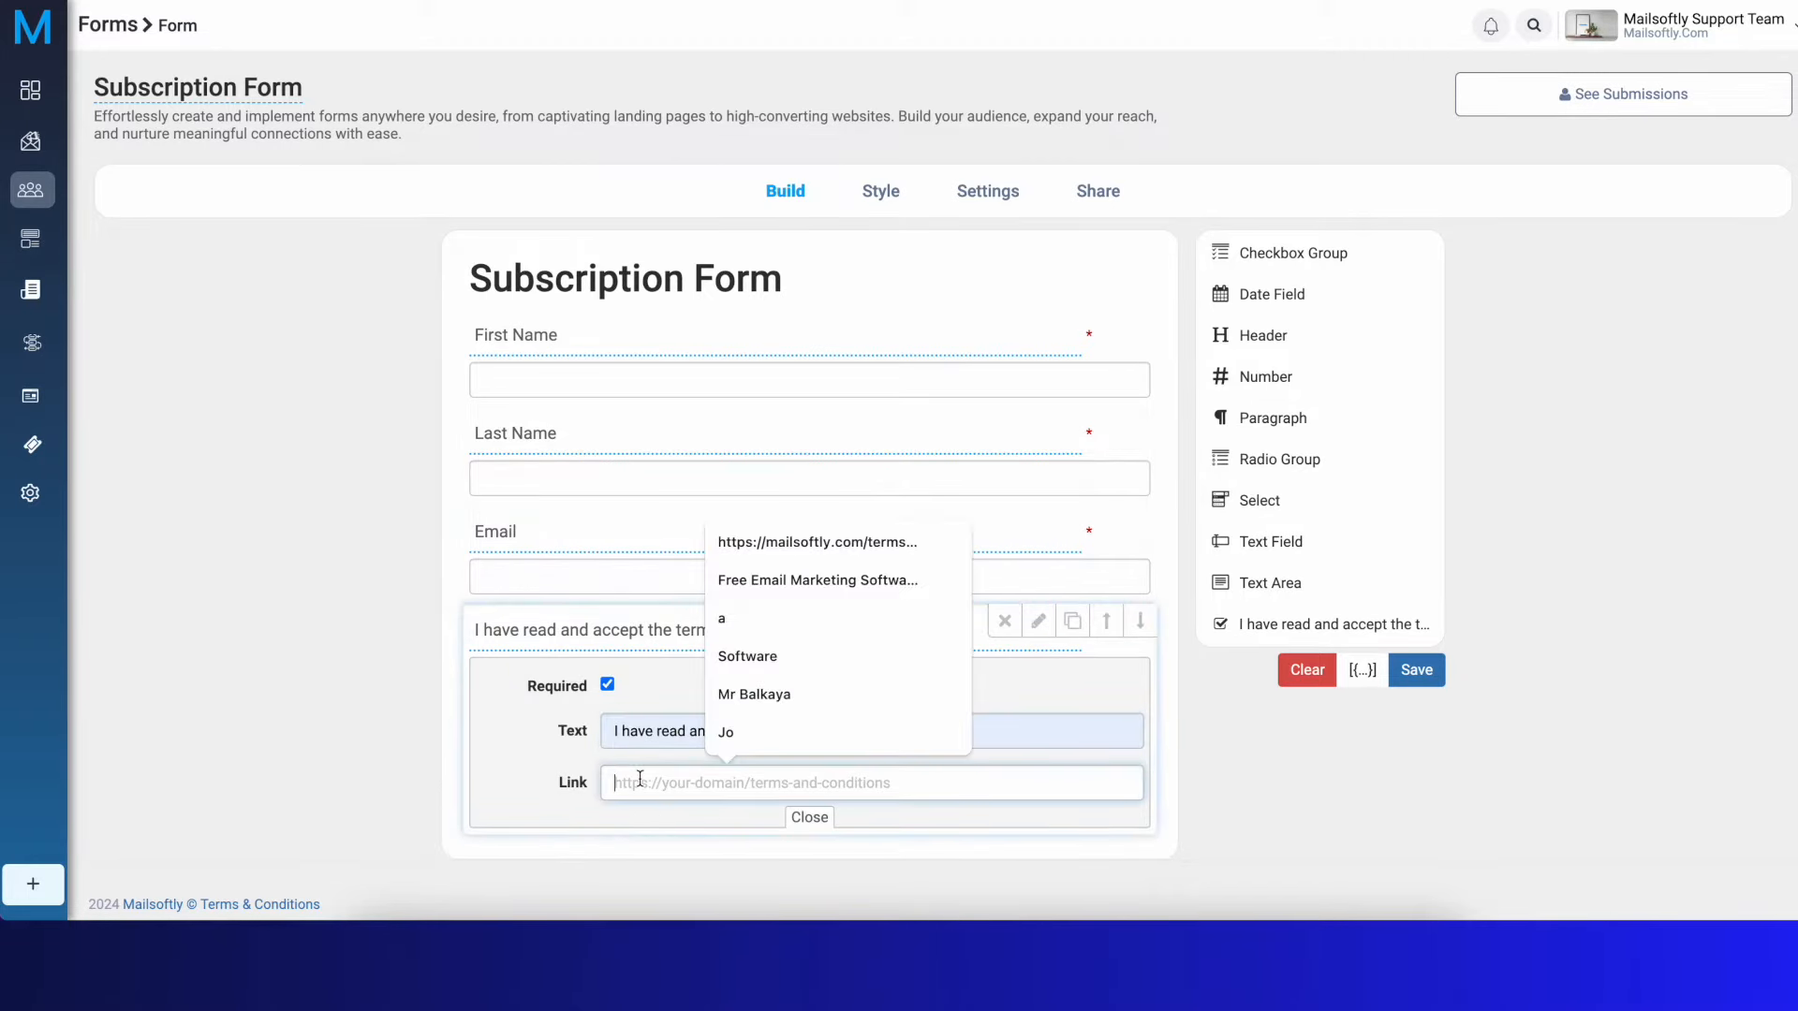
left_click(879, 553)
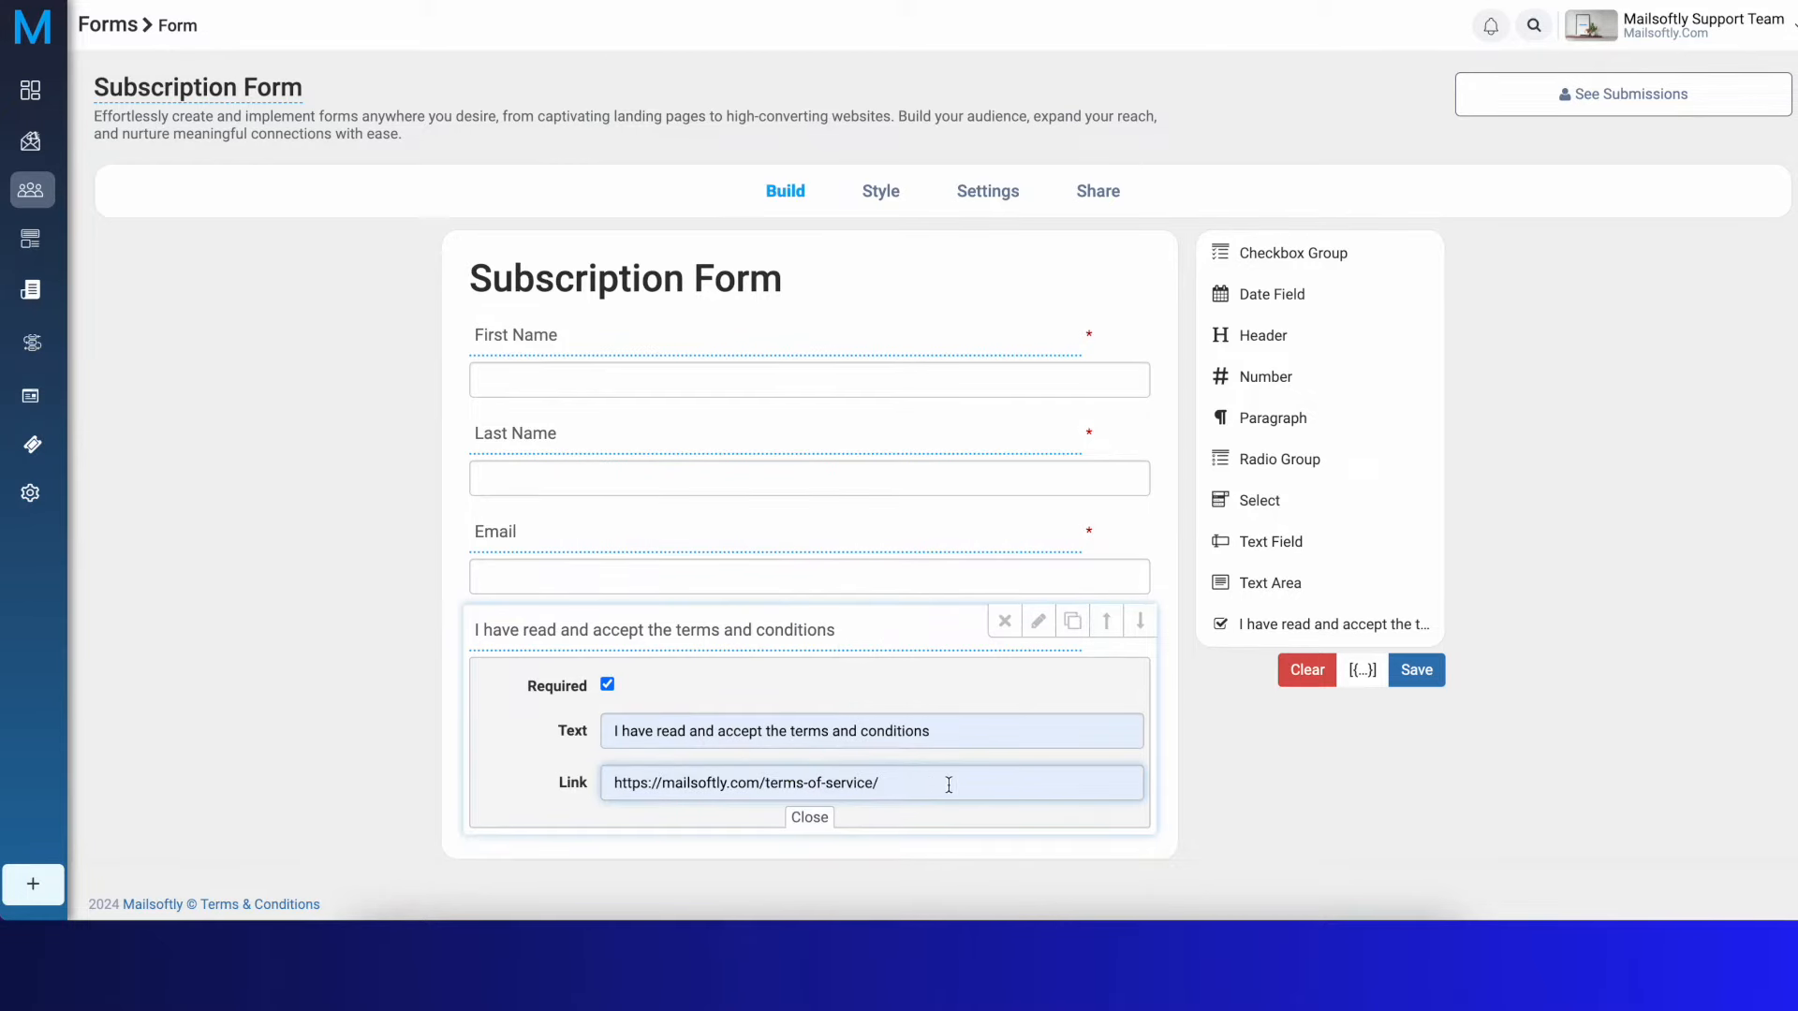
left_click_drag(899, 788, 581, 794)
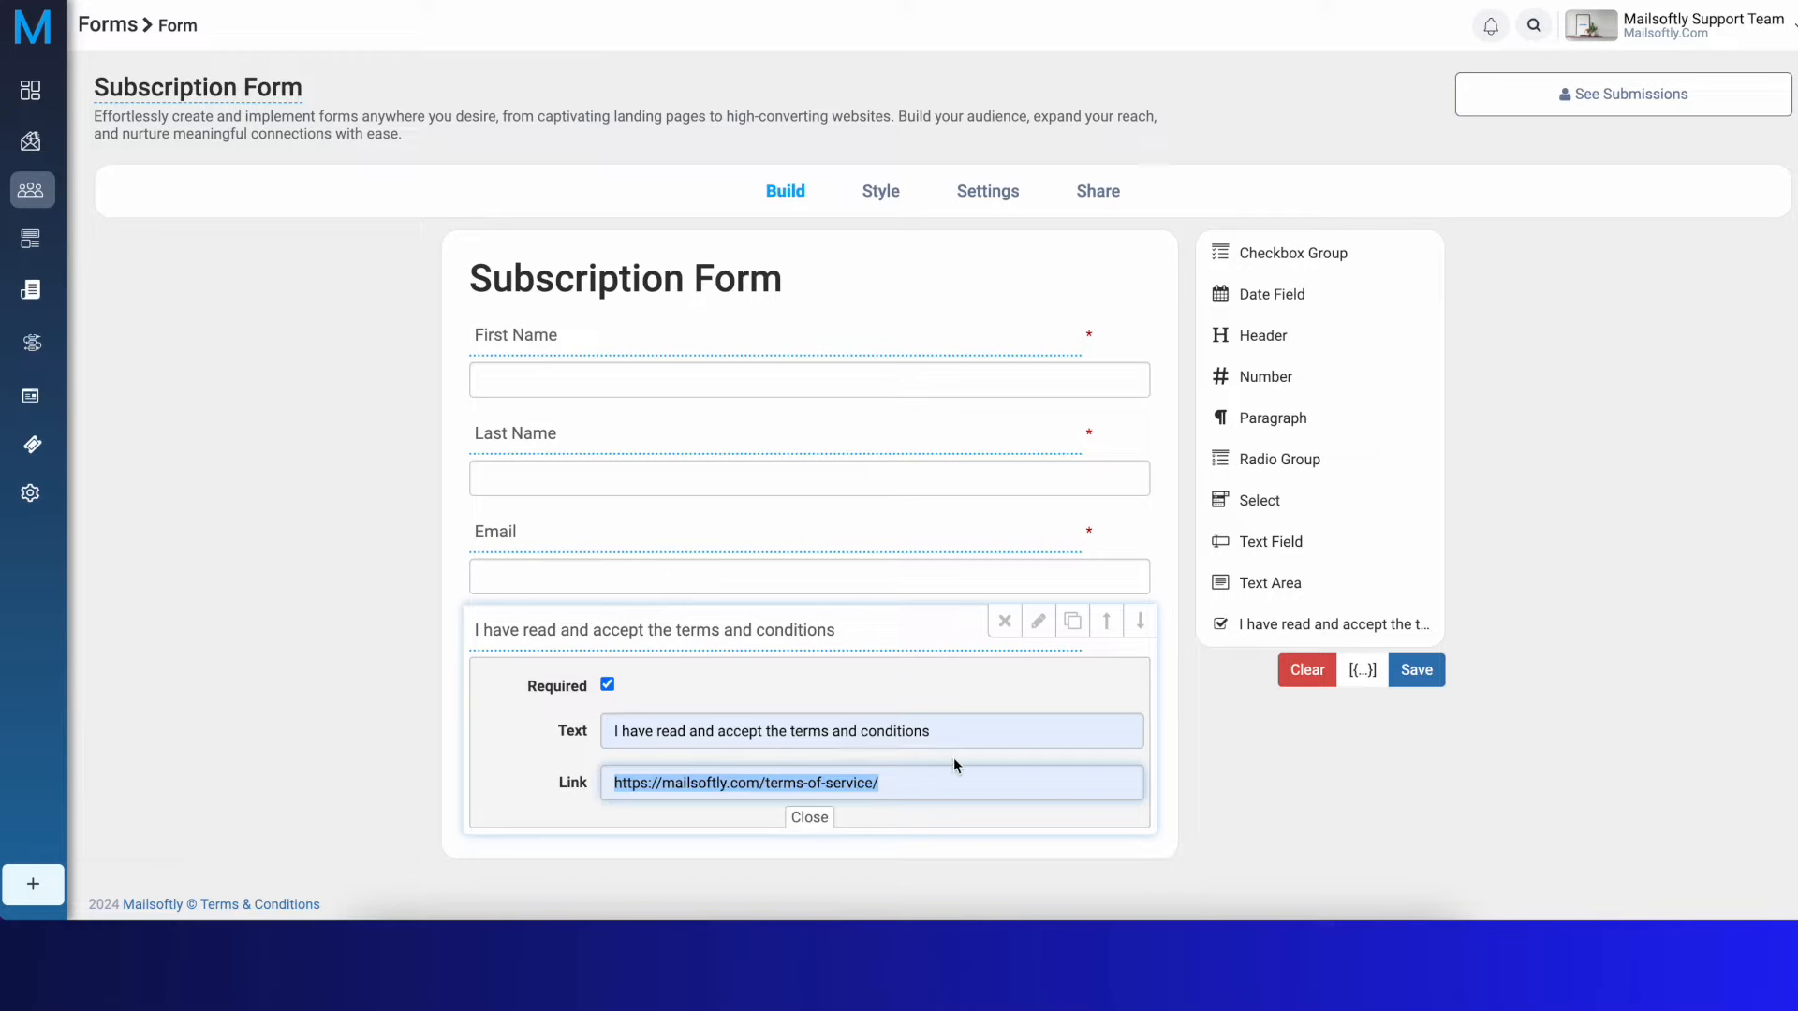
left_click(1422, 680)
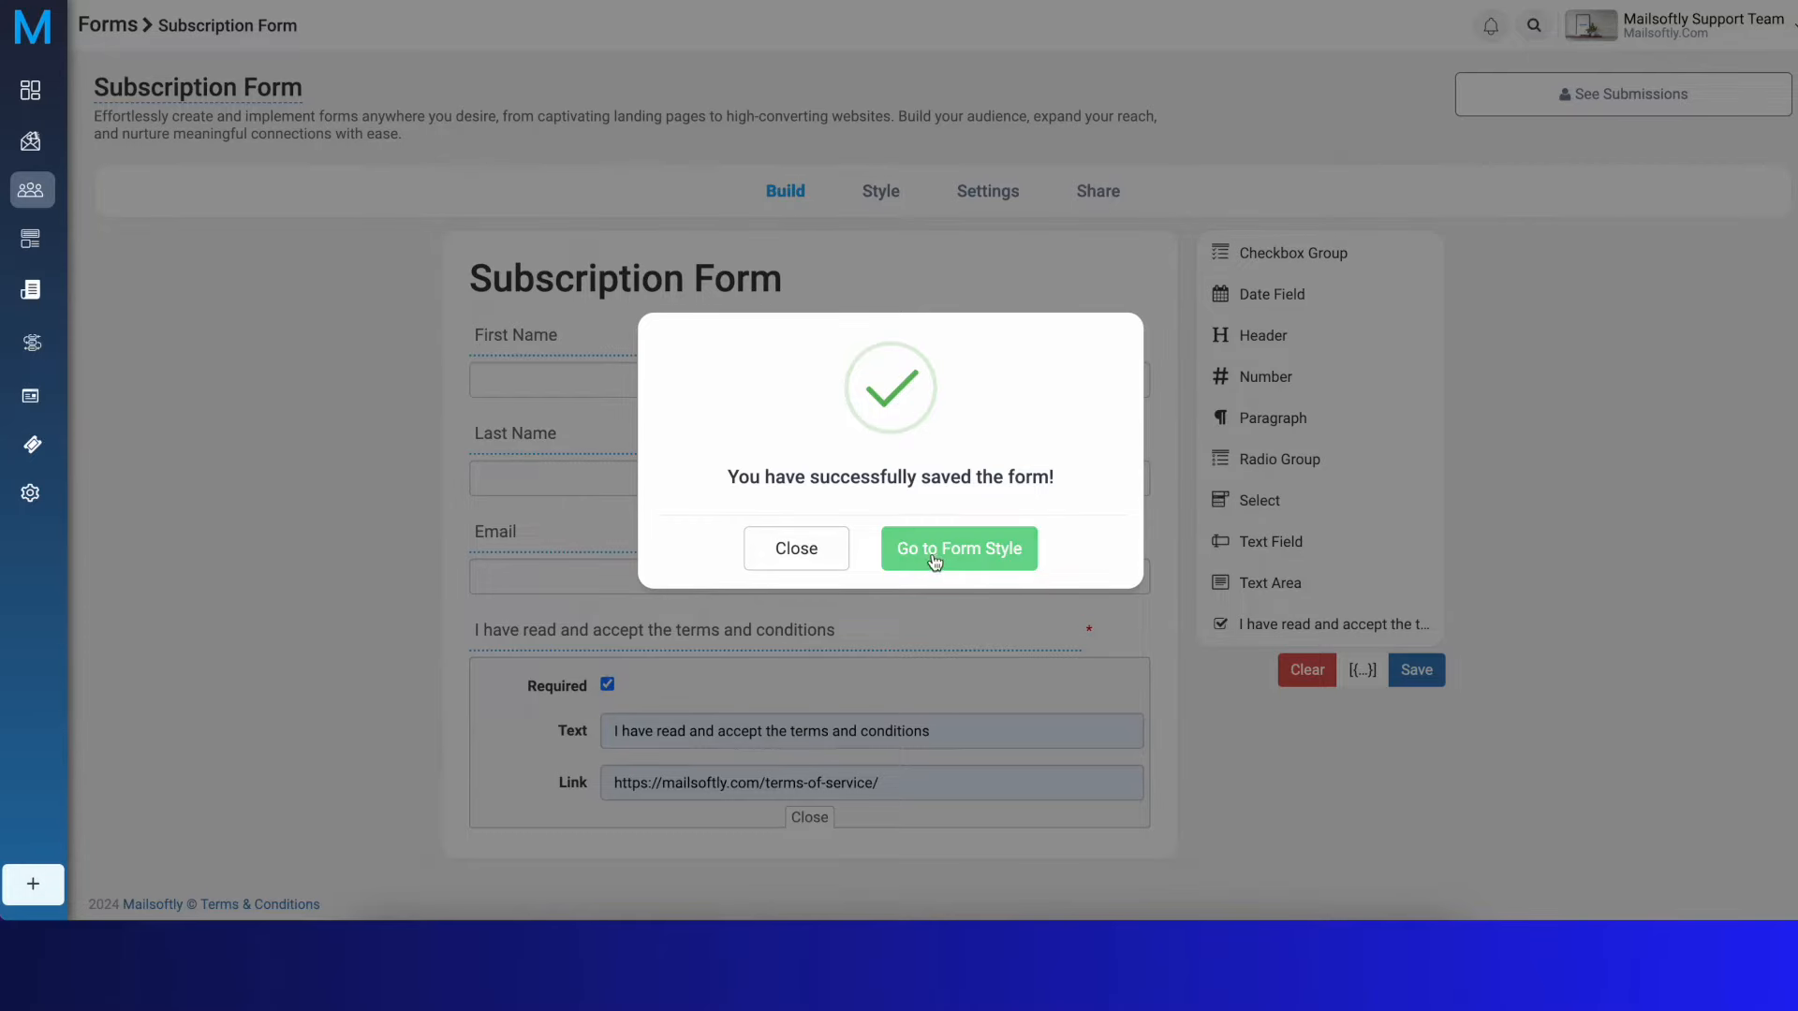
left_click(965, 559)
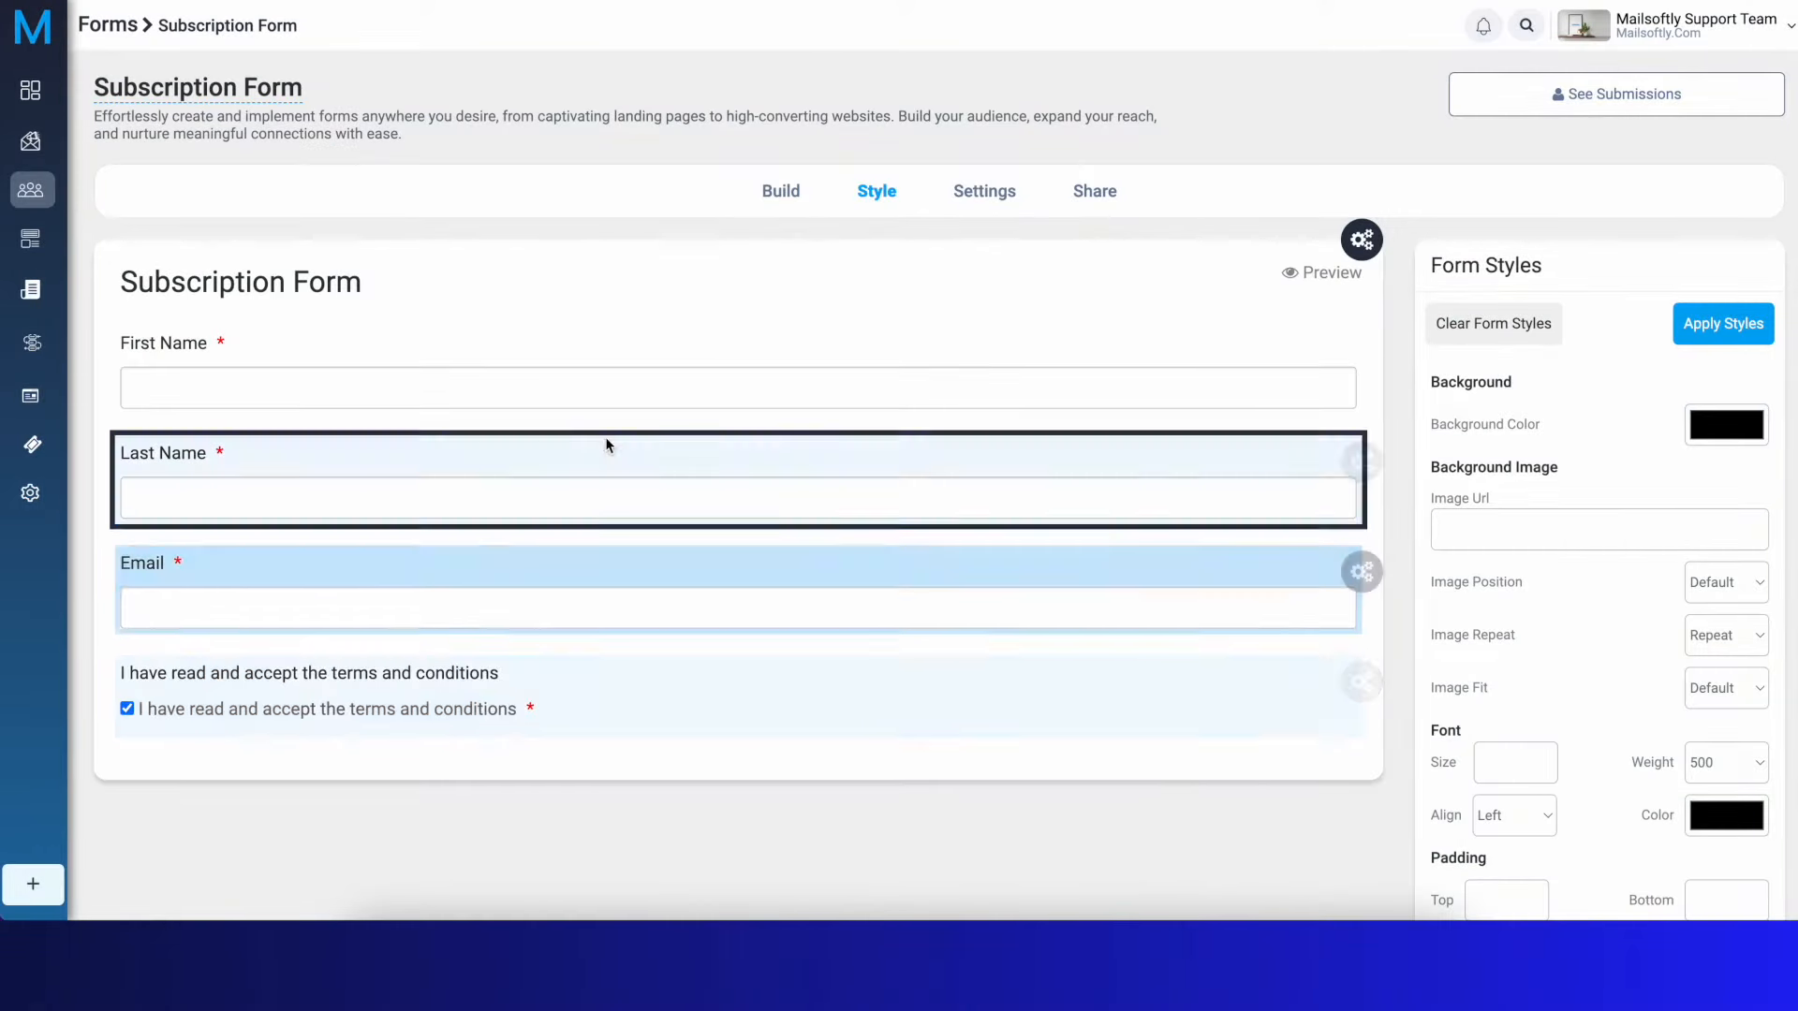
Change the terms field's text to "I accept", save the form and open its style settings
left_click(780, 191)
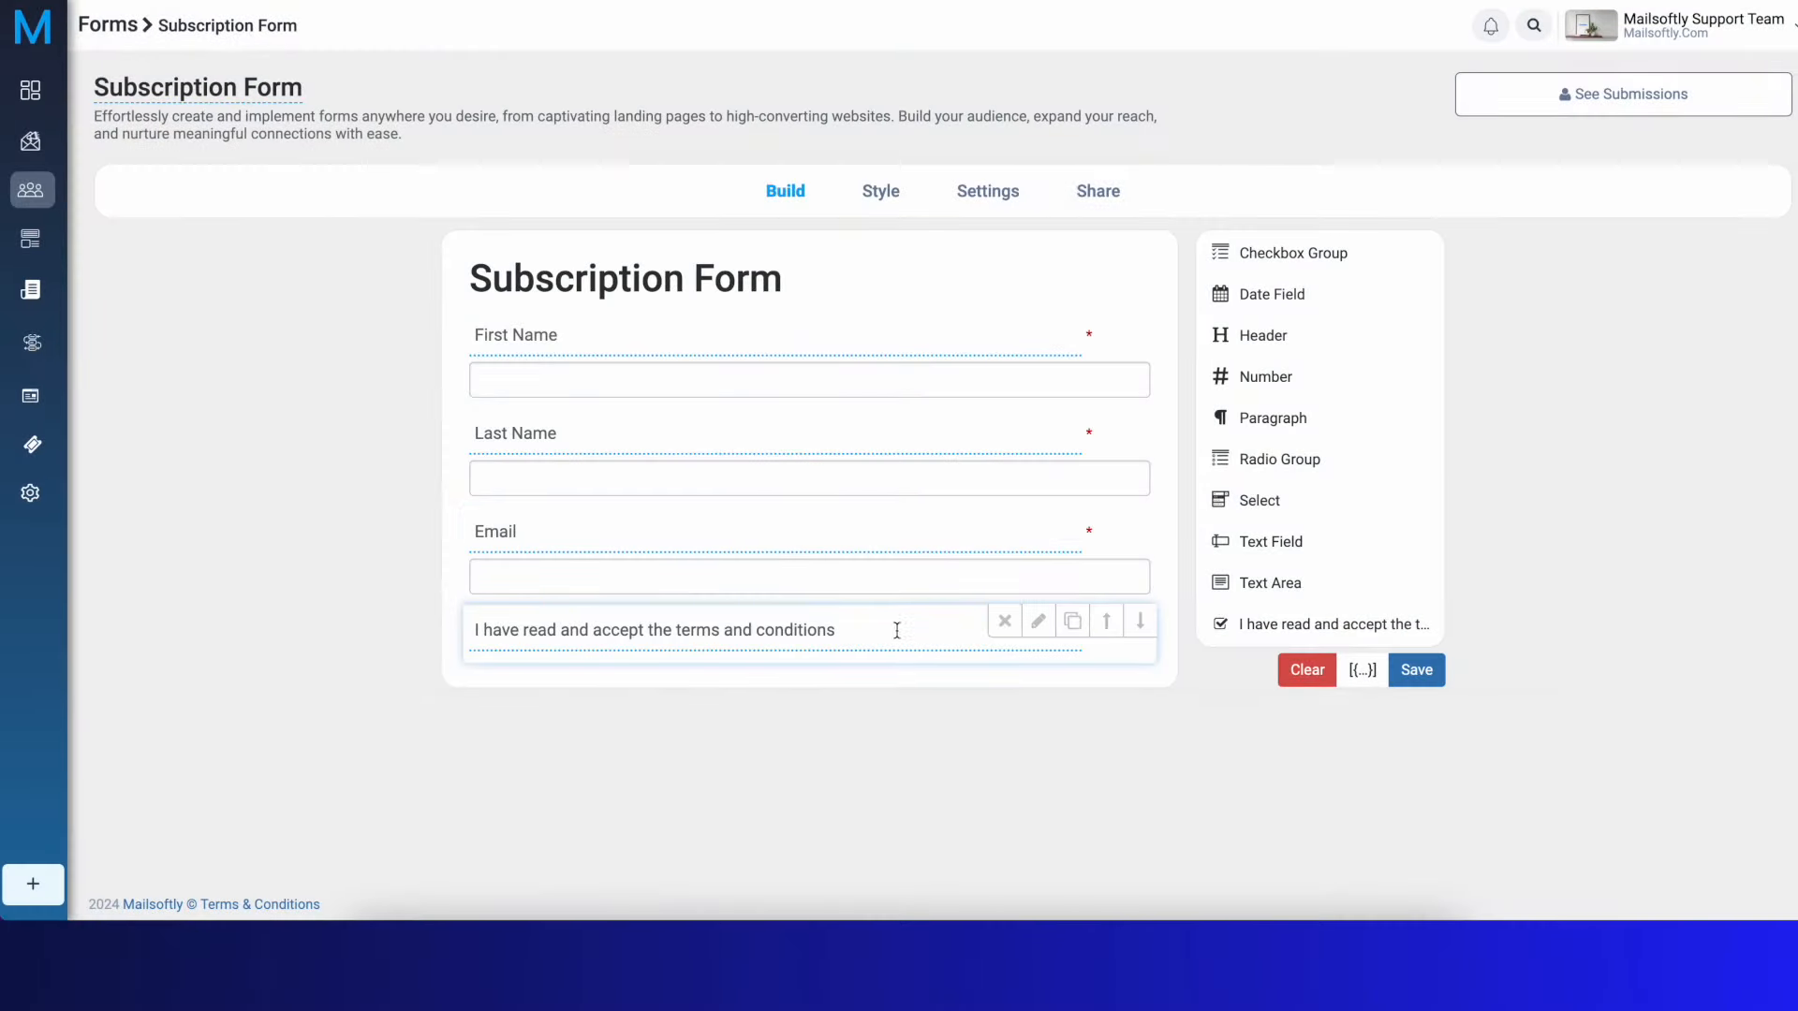
left_click_drag(852, 629, 473, 616)
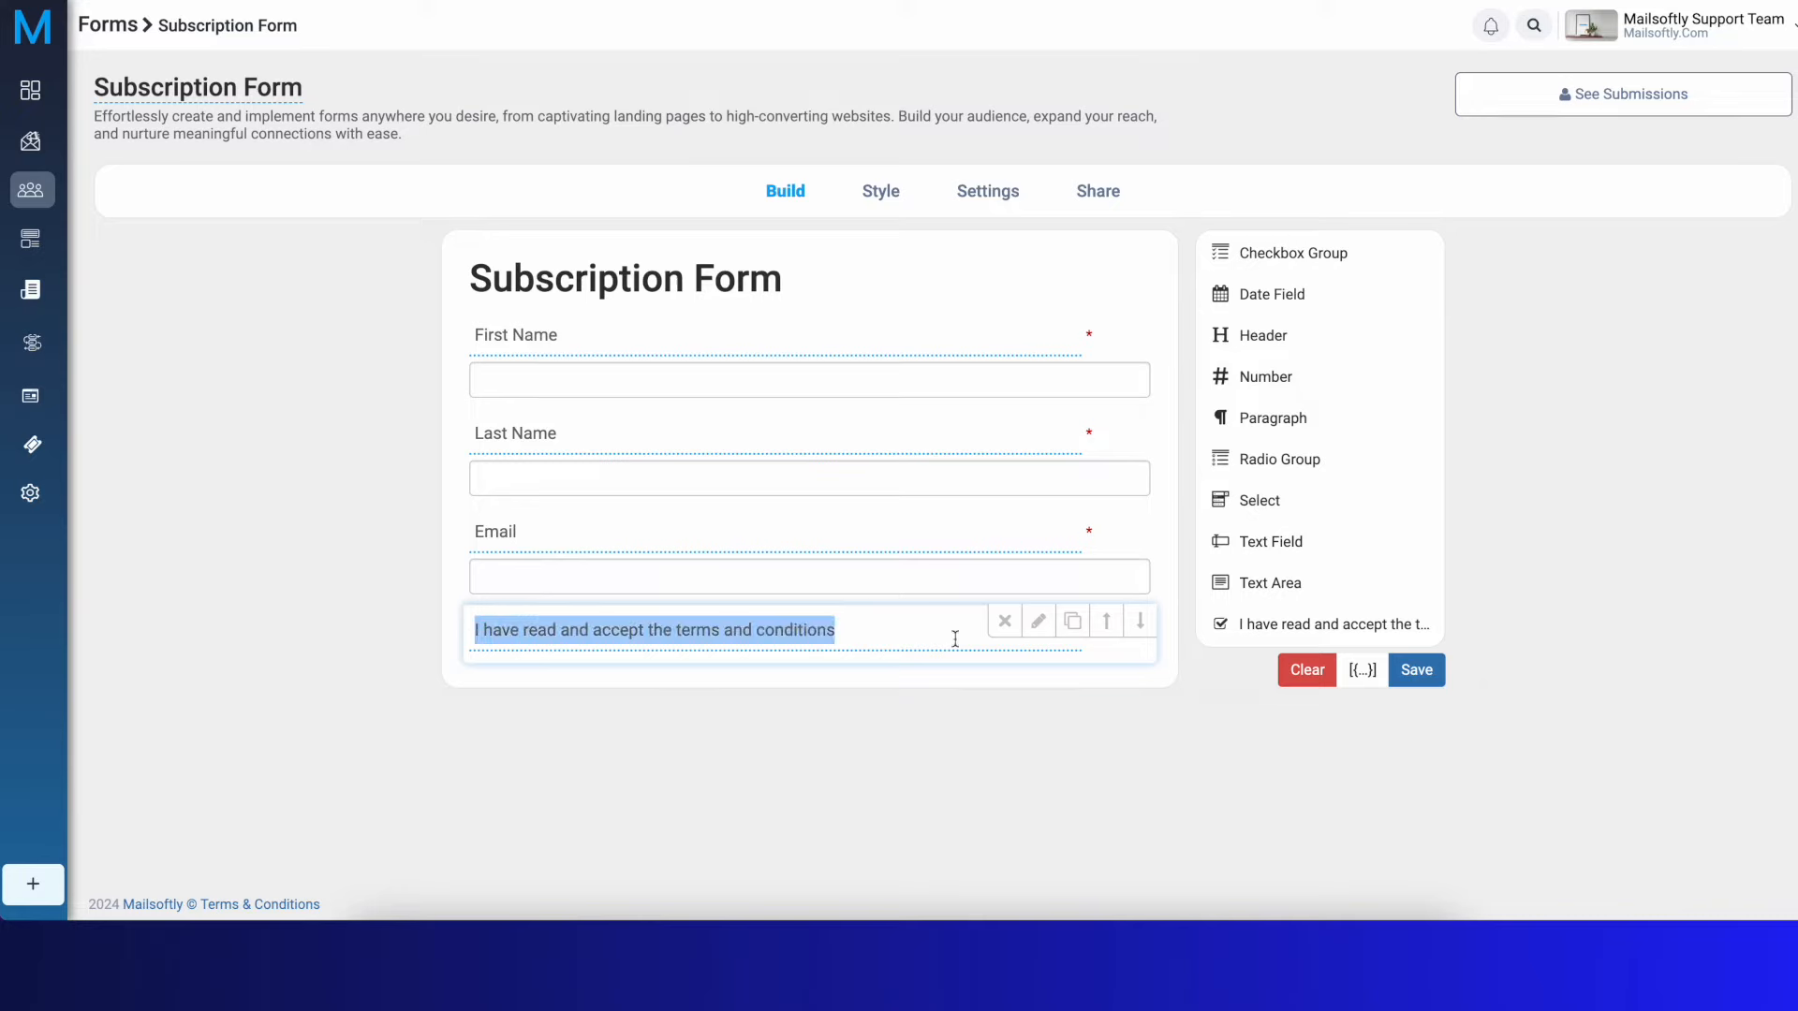
left_click(1036, 624)
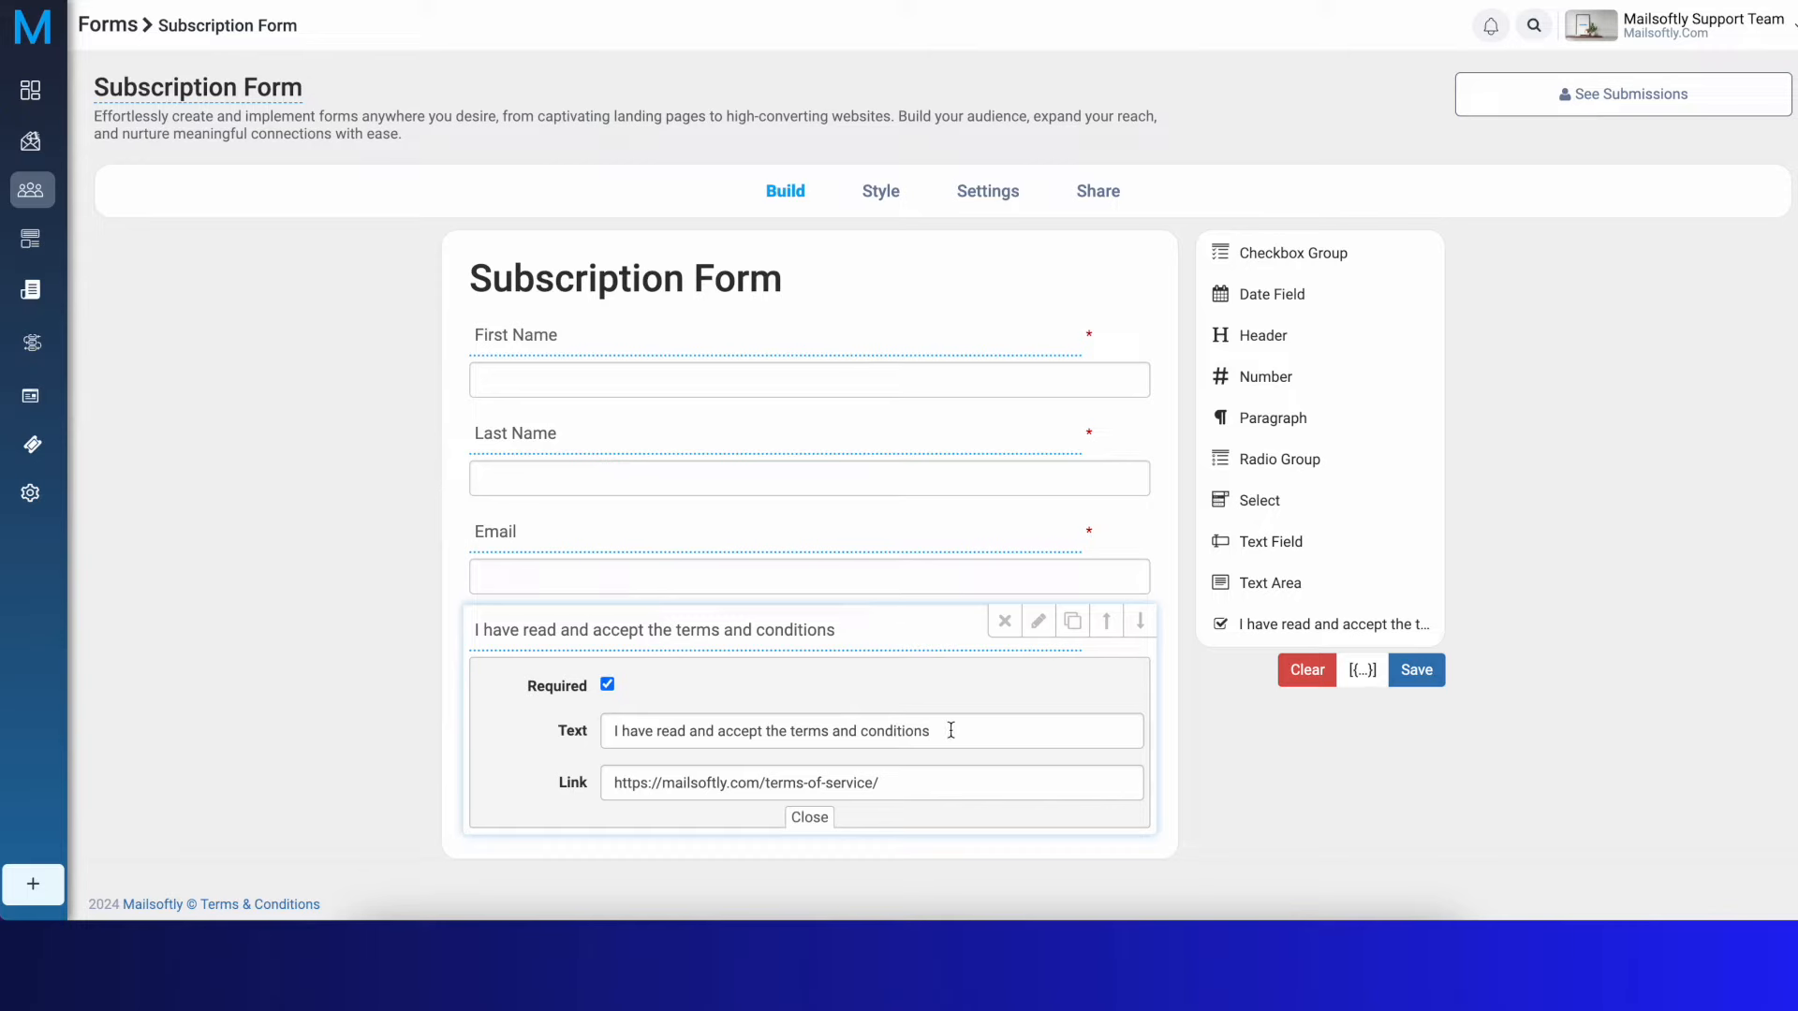
left_click_drag(951, 730, 556, 735)
type("I")
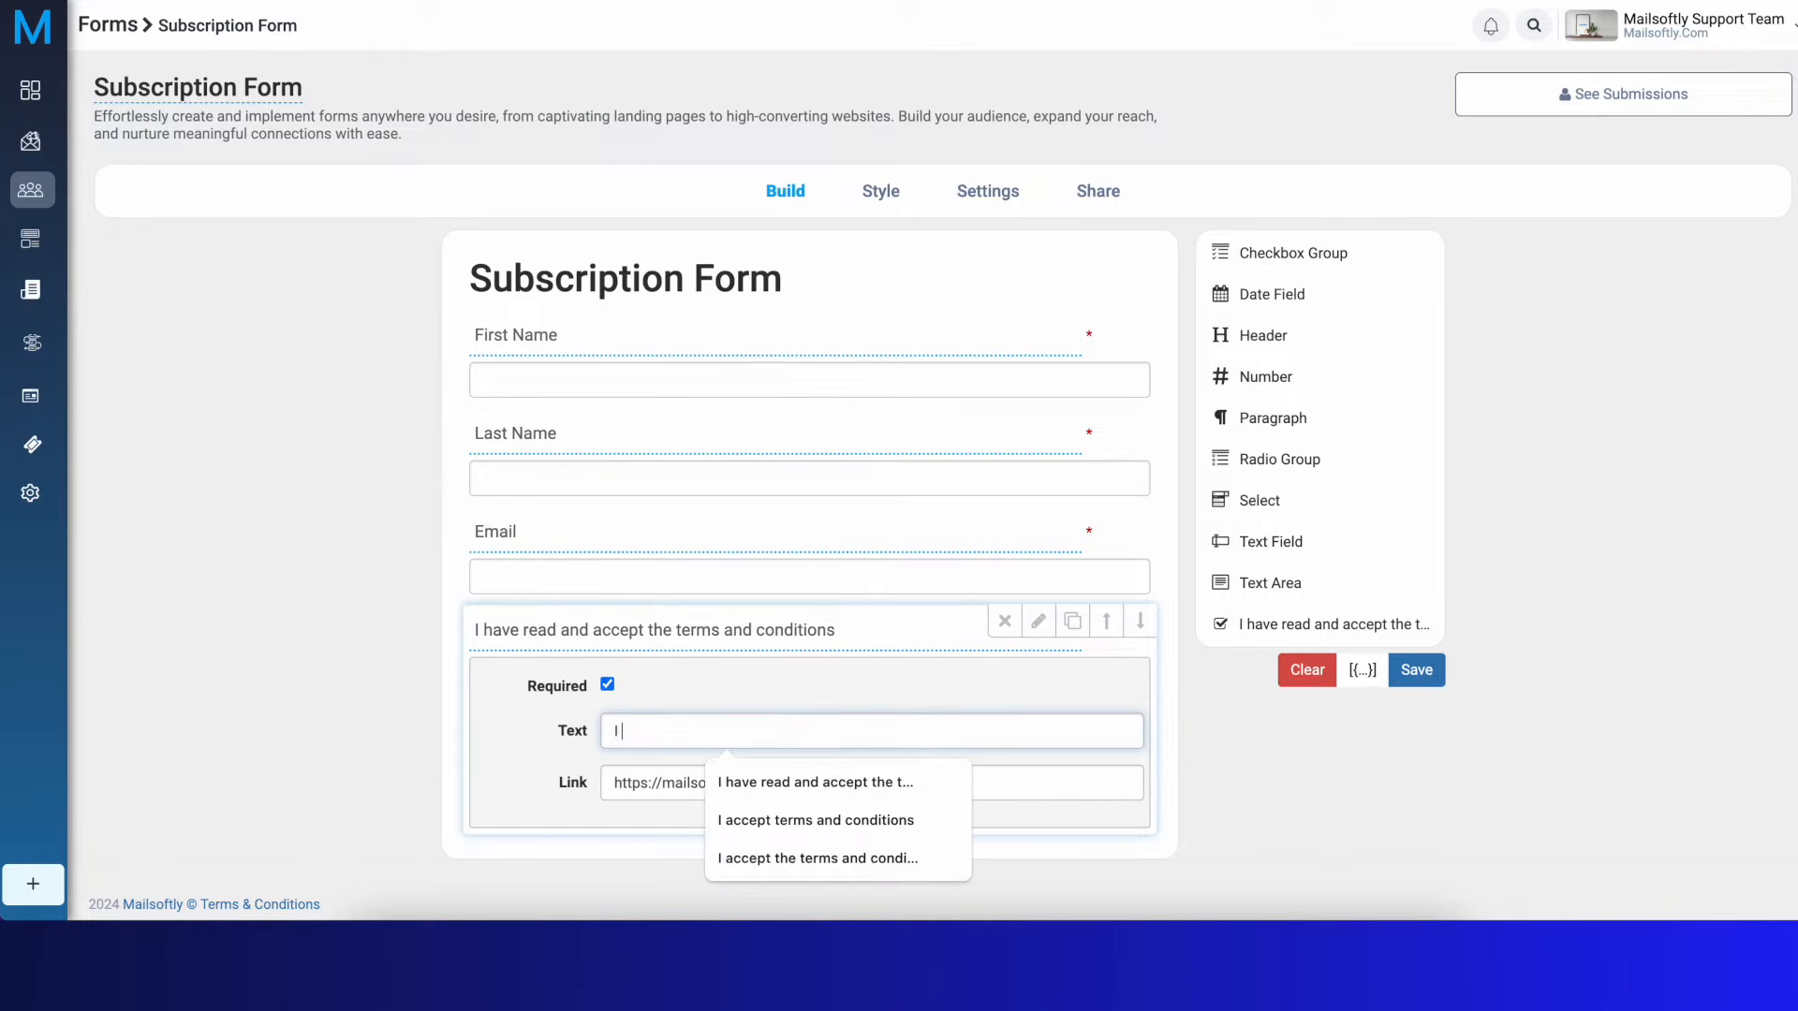
type(" accept")
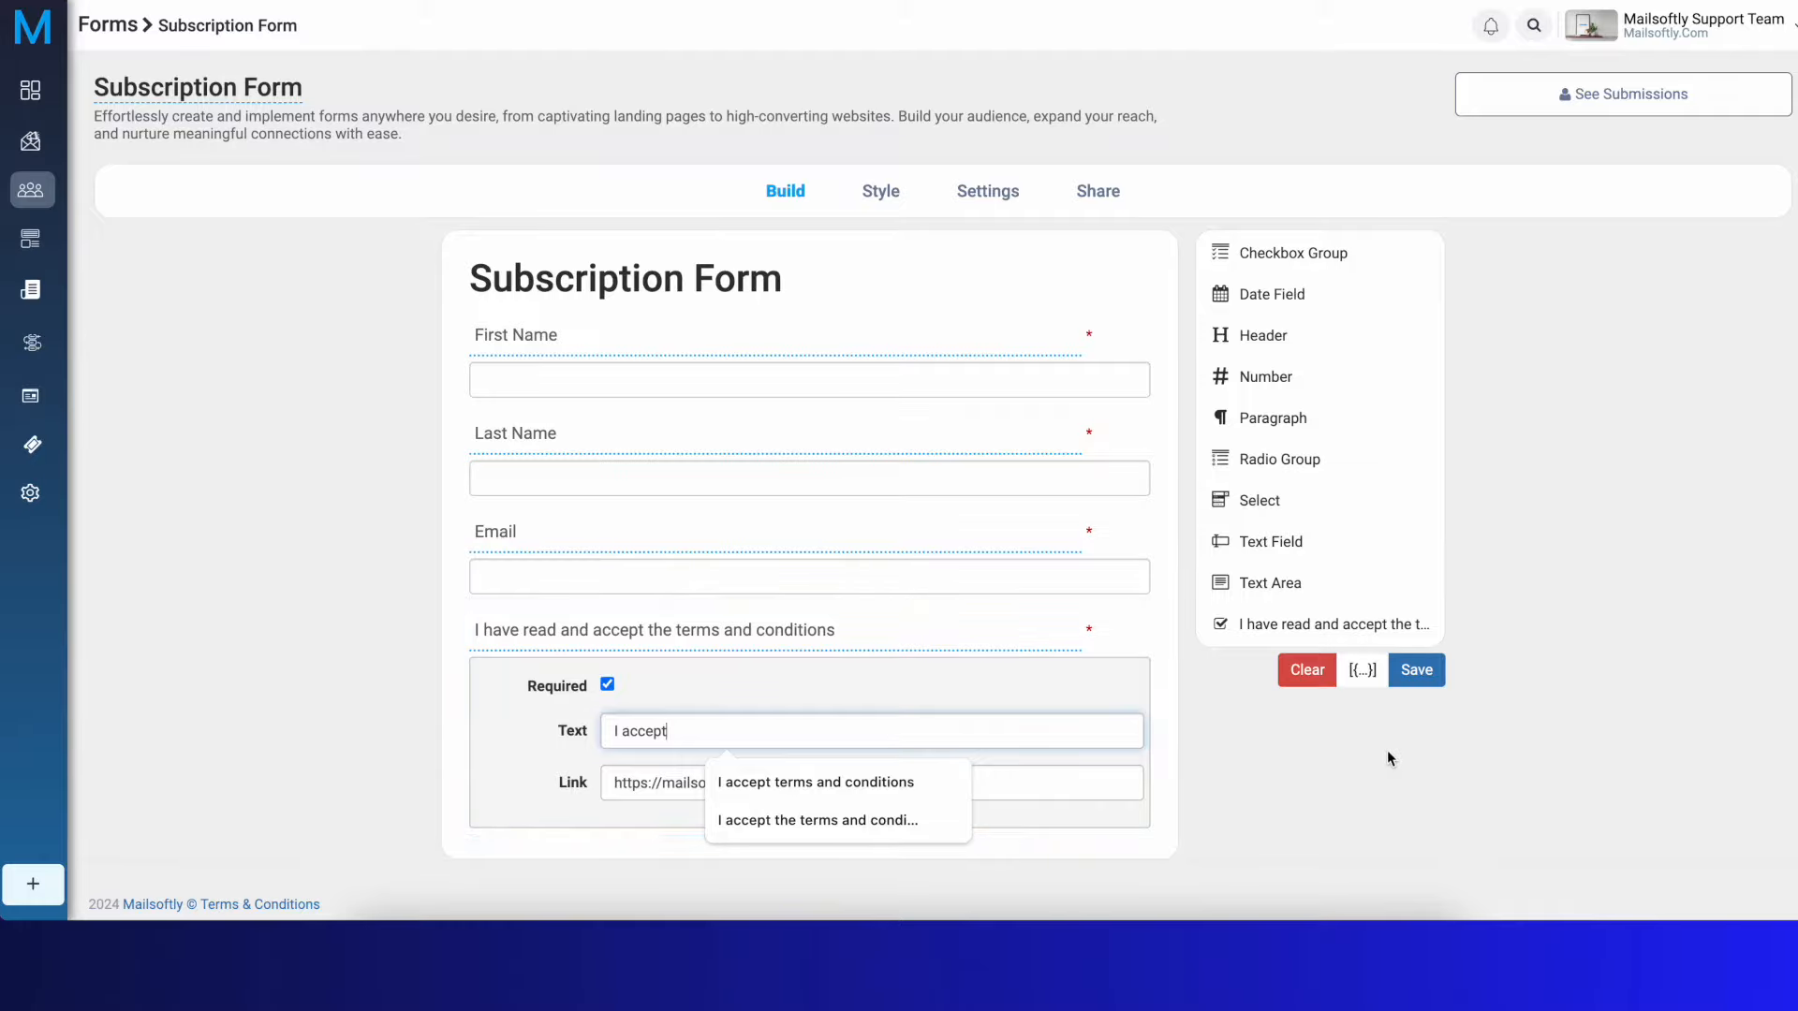
left_click(1421, 670)
left_click(984, 547)
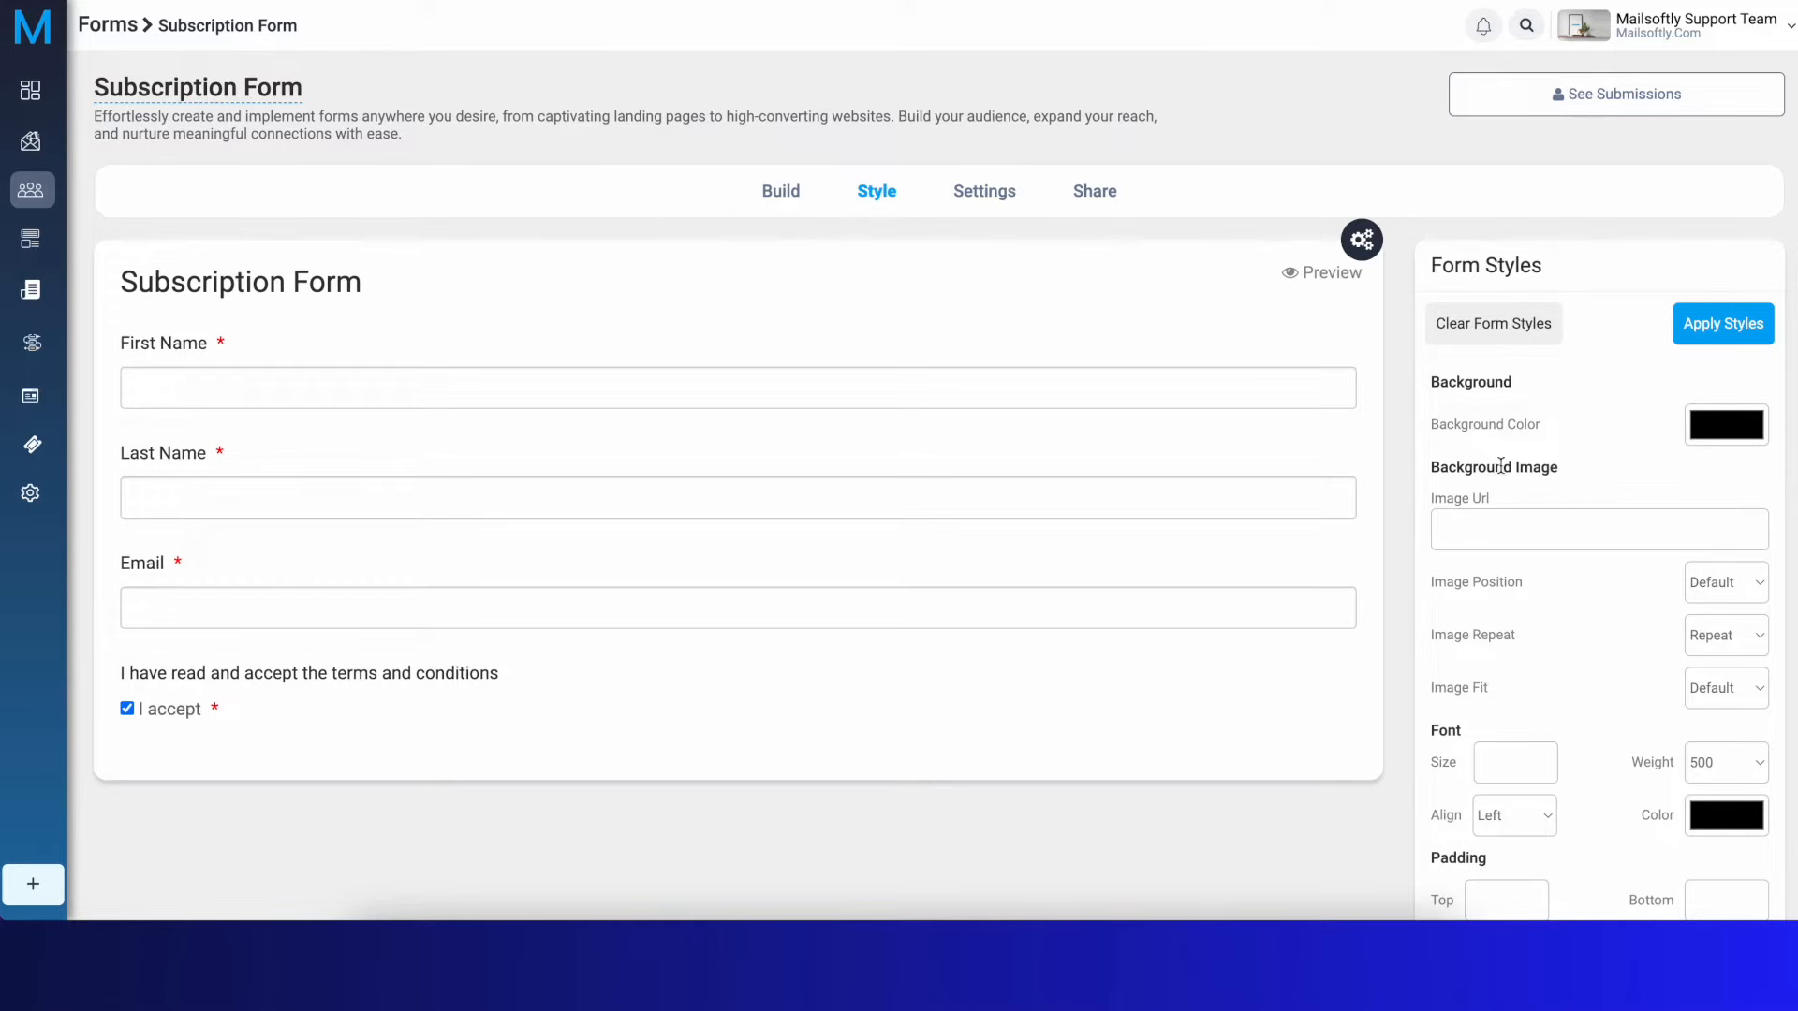
Set the form's background color to a very light green
left_click(1494, 527)
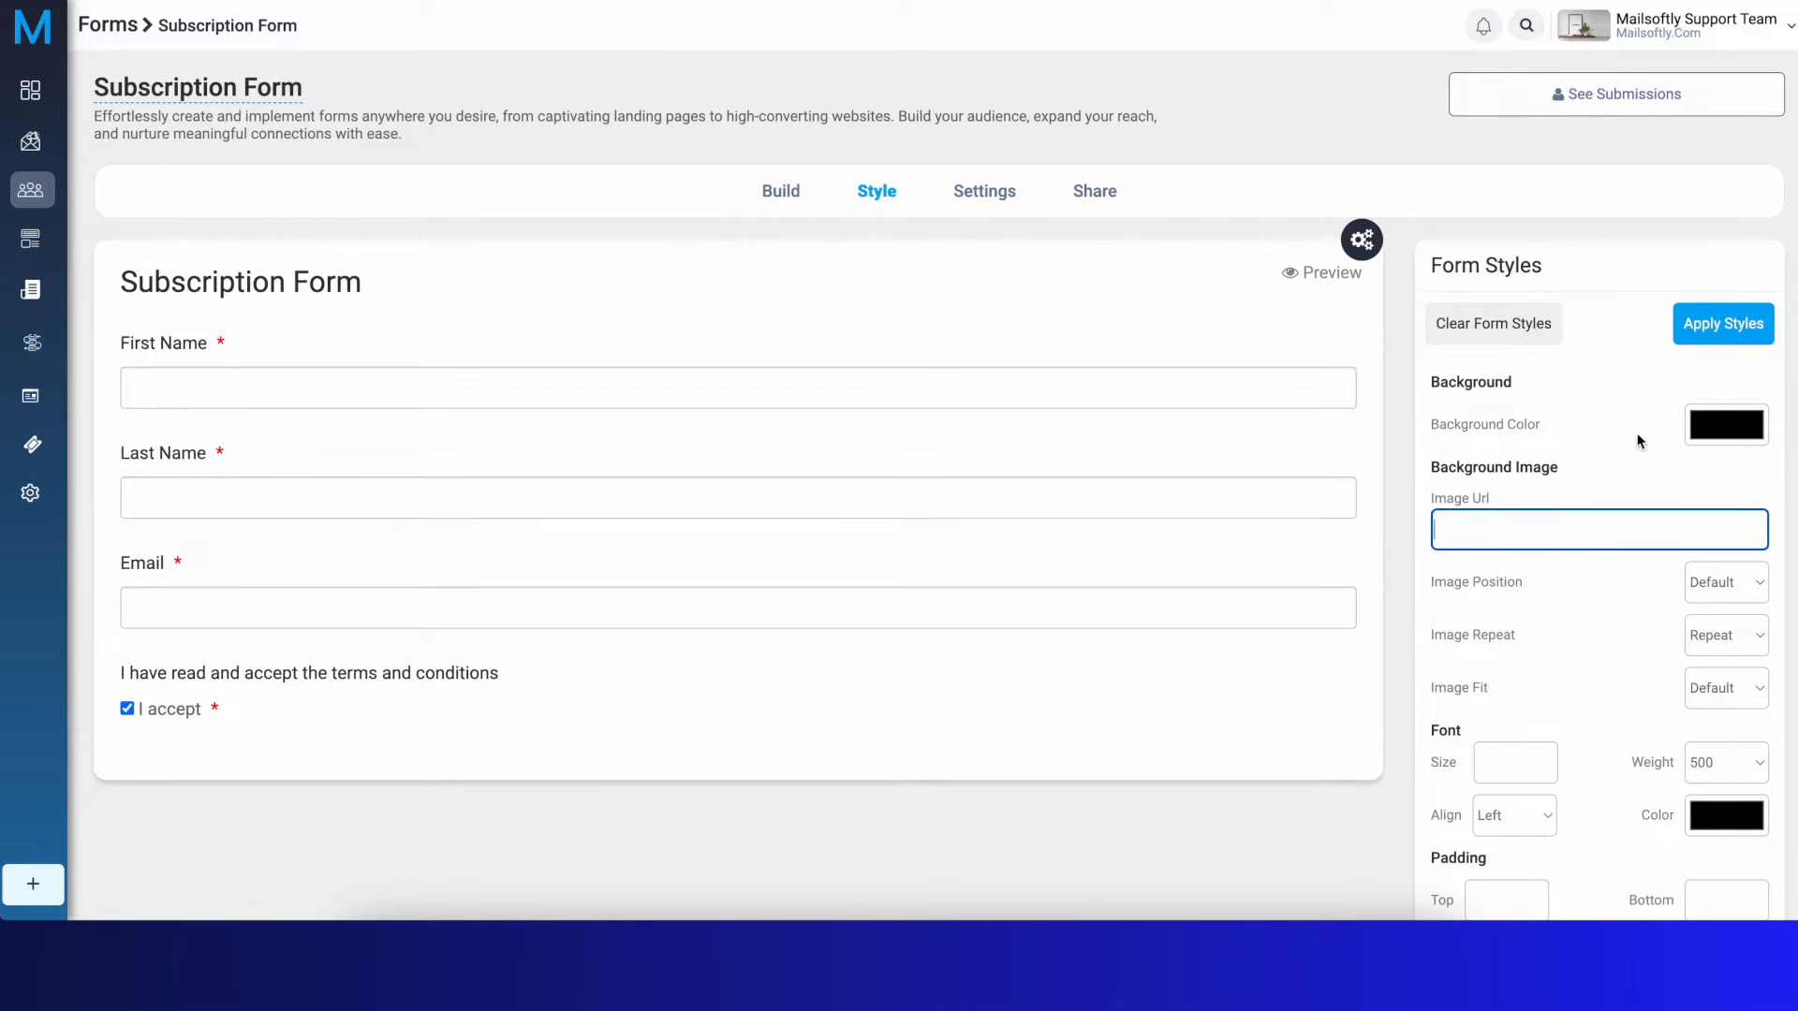
left_click(1728, 427)
left_click_drag(1689, 476, 1725, 464)
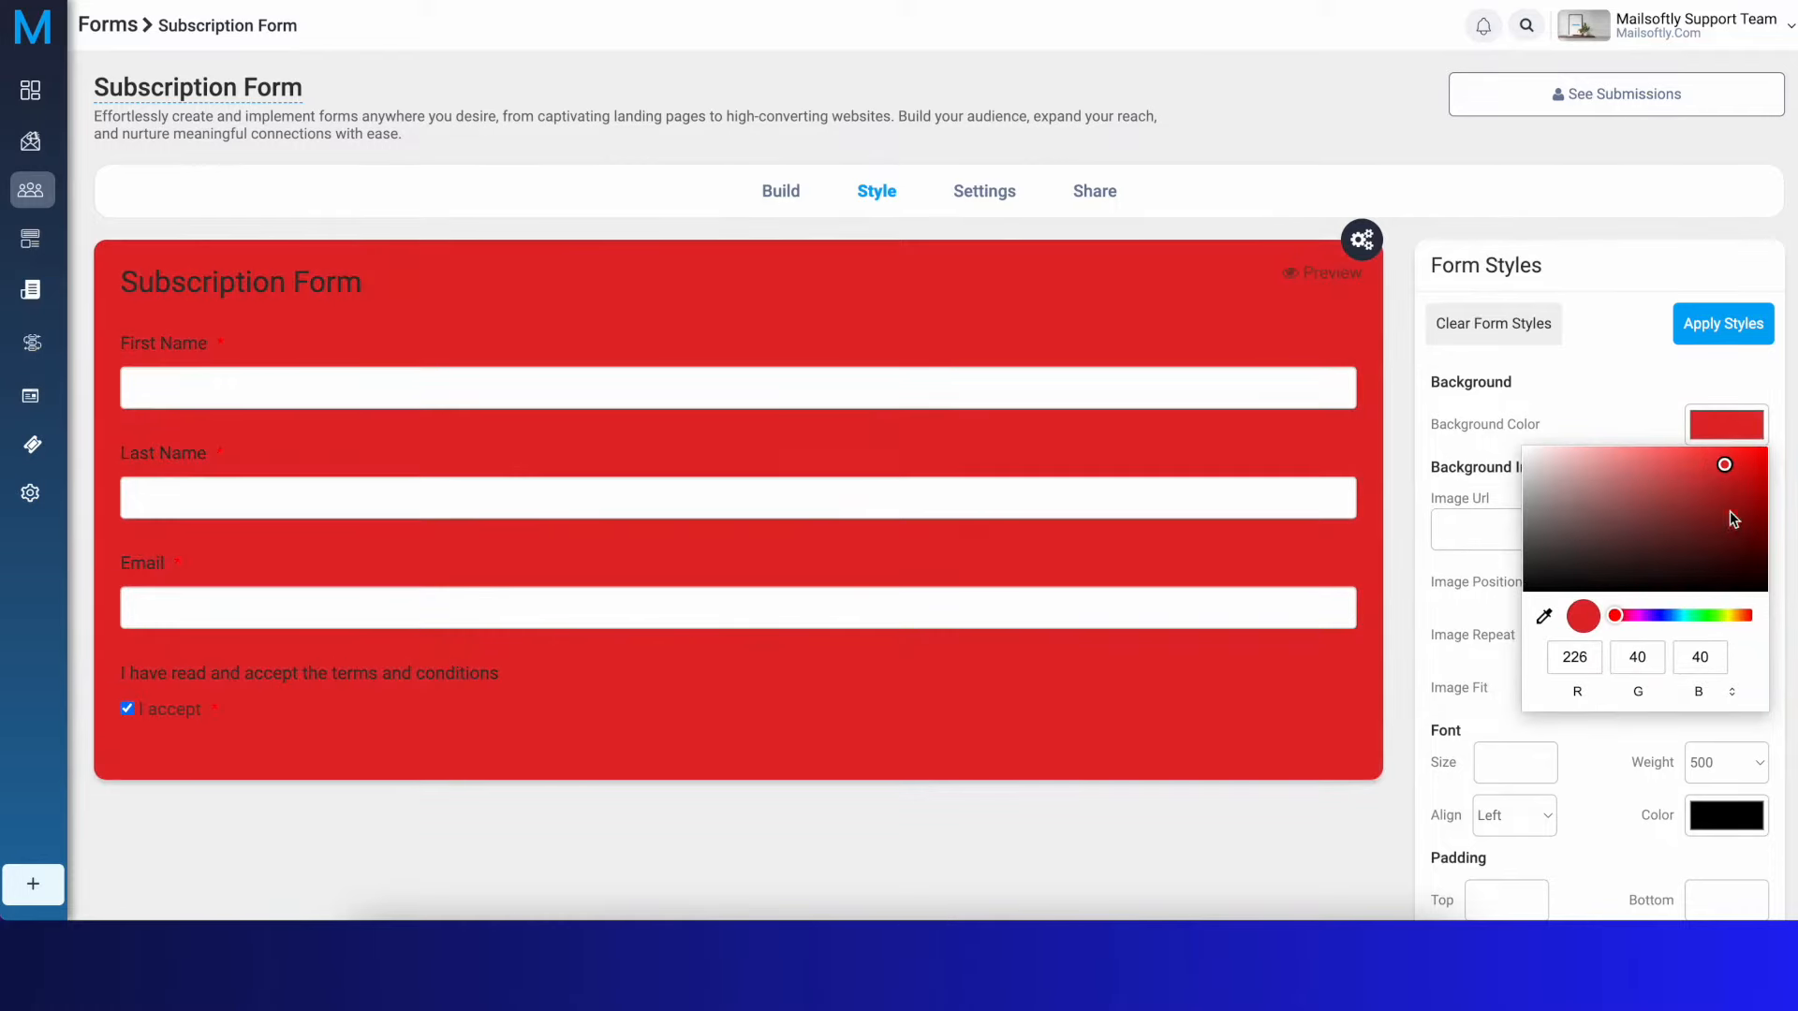
left_click(1655, 615)
left_click(1704, 622)
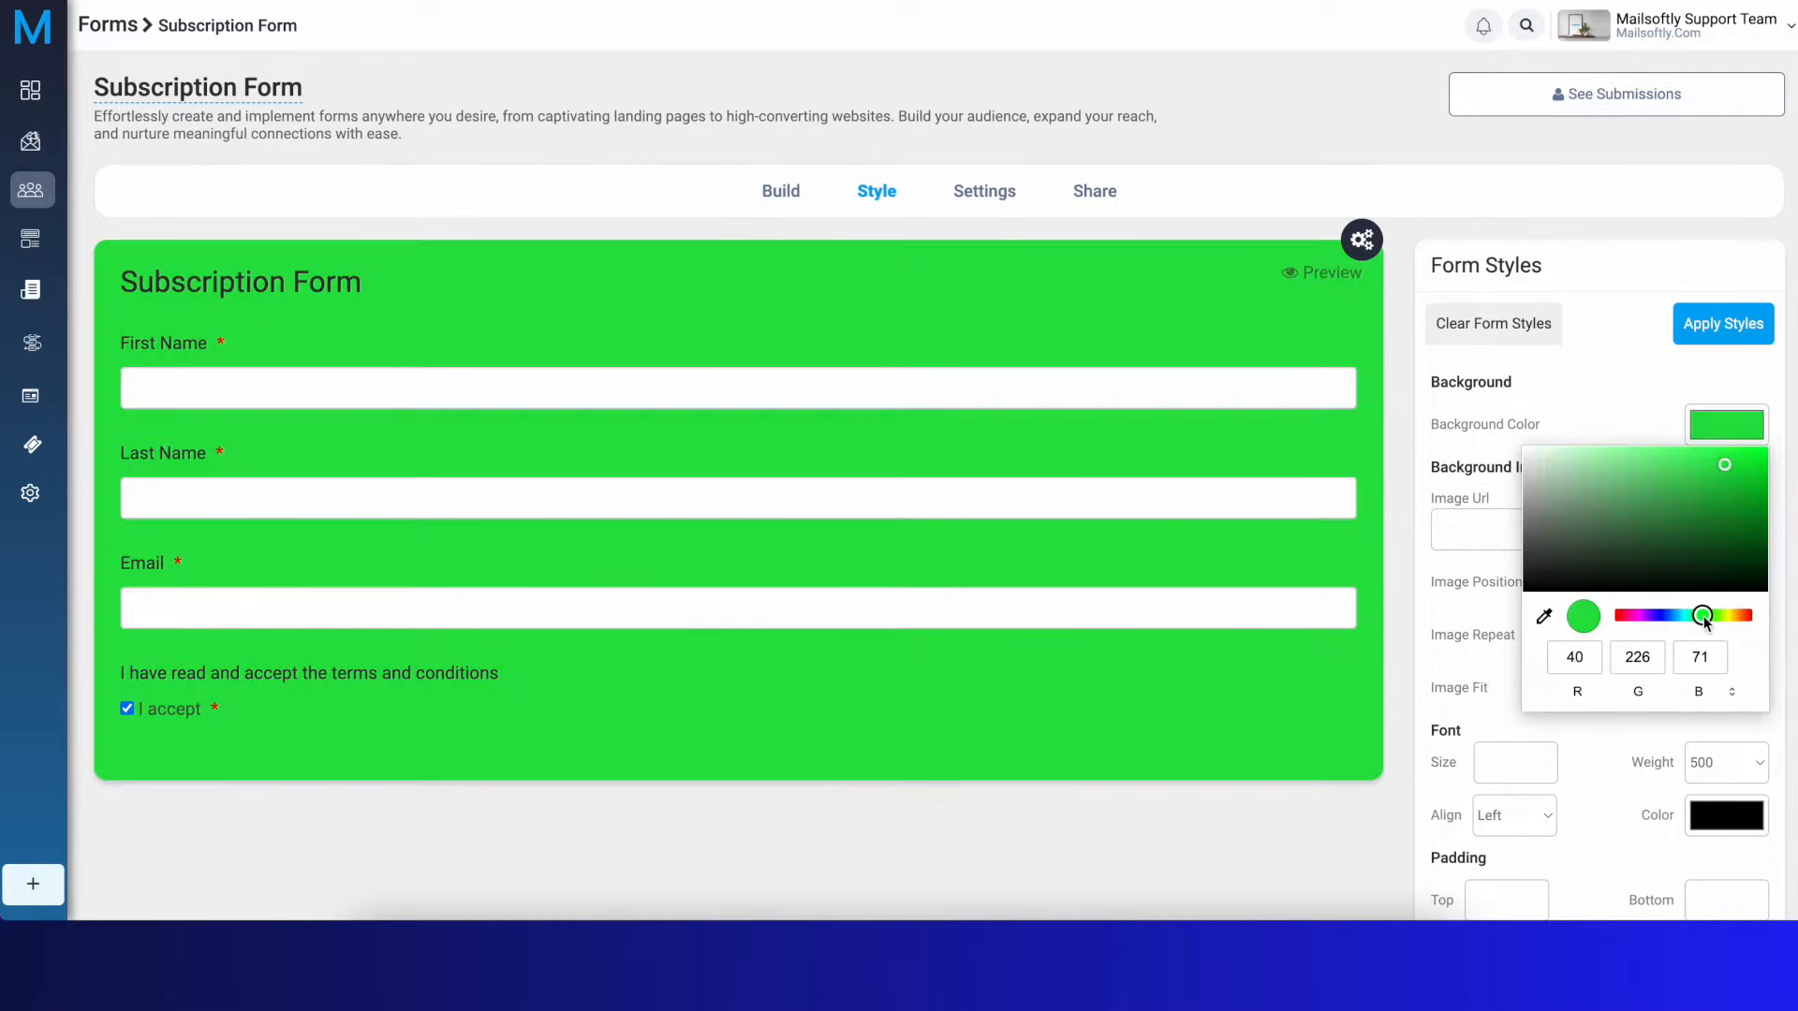
mouse_move(1715, 542)
left_mouse_down()
mouse_move(1726, 488)
mouse_move(1674, 462)
mouse_move(1539, 456)
left_mouse_up()
left_click(1649, 279)
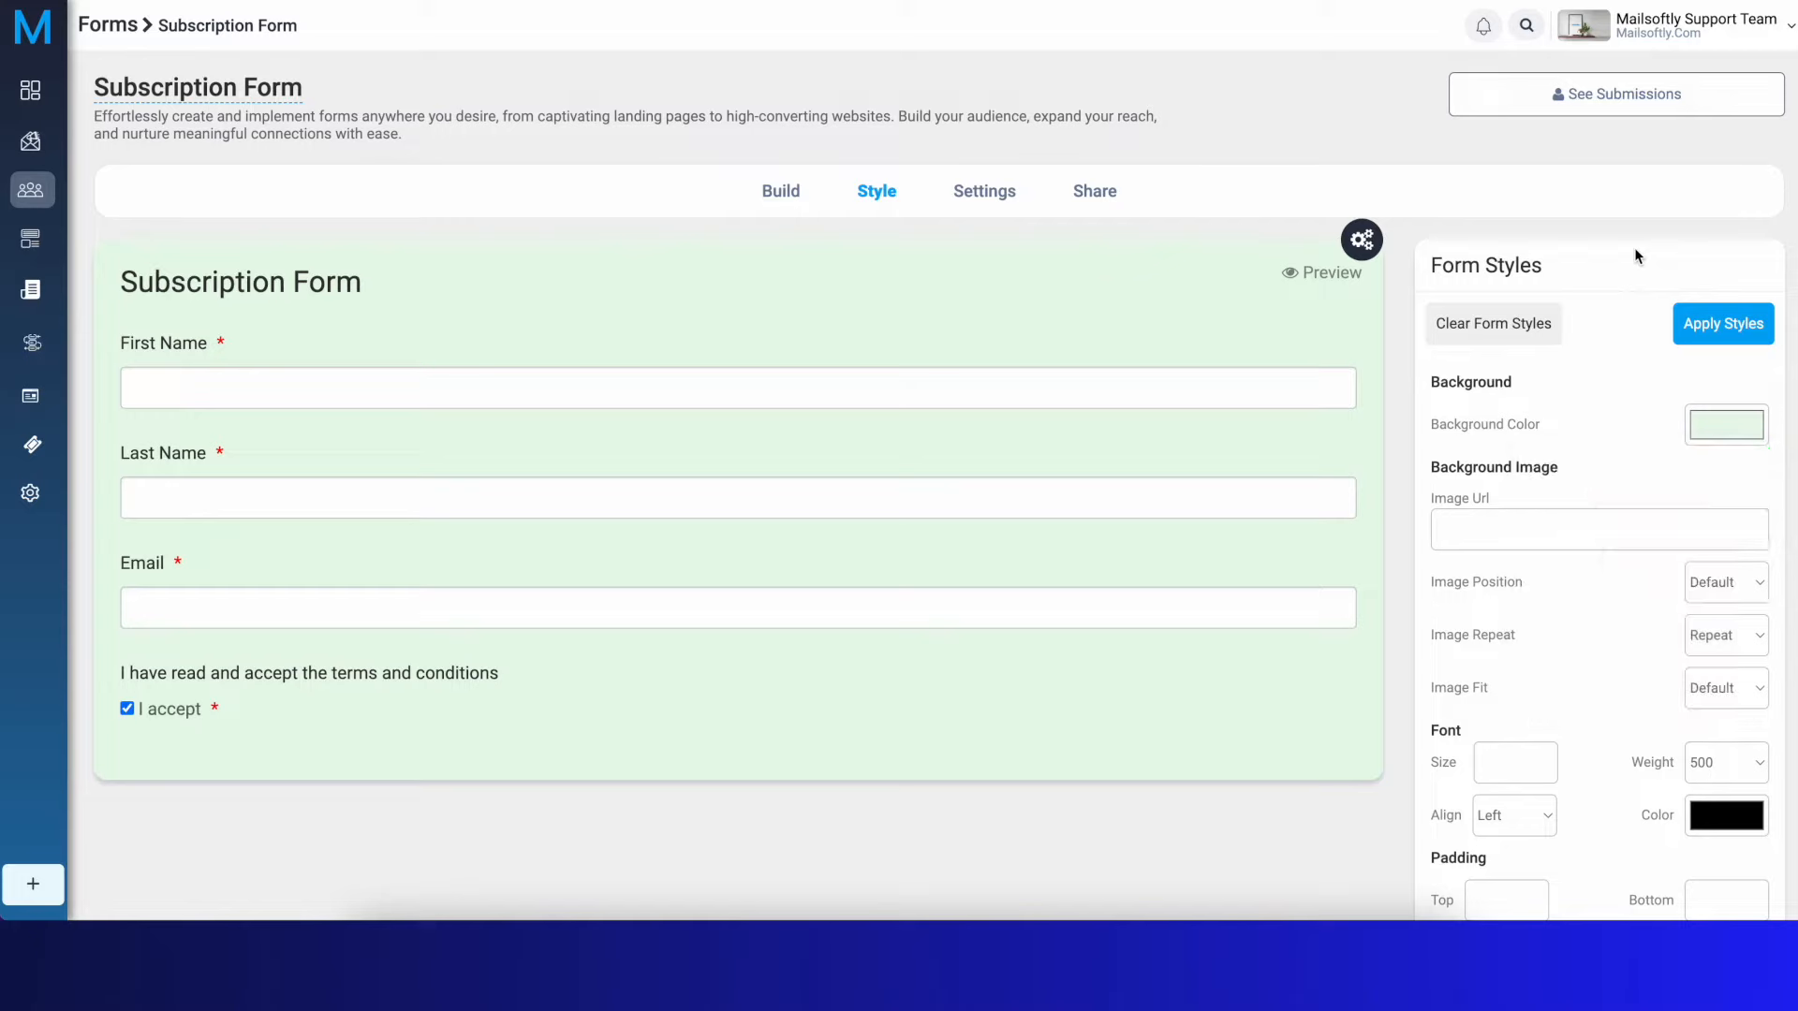
Try center alignment for the whole form's text and return it to left alignment
scroll(1556, 605, "down", 1)
scroll(1556, 605, "down", 2)
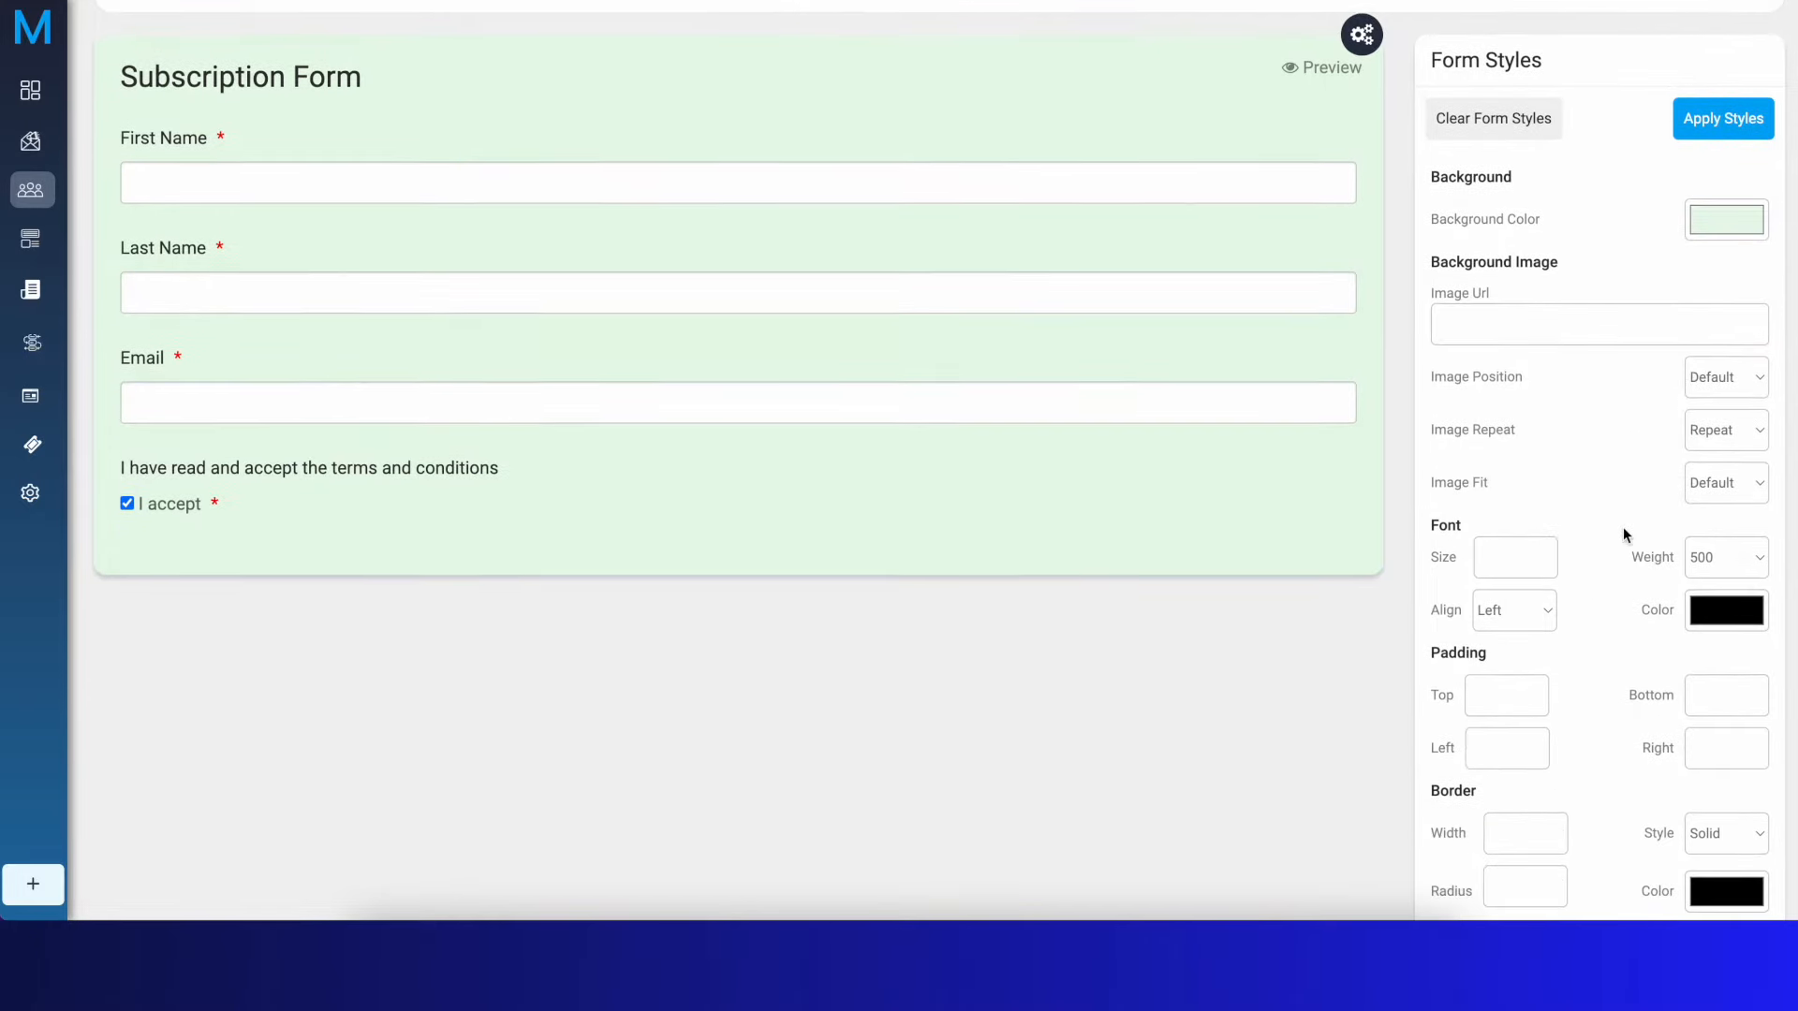
scroll(1525, 605, "up", 3)
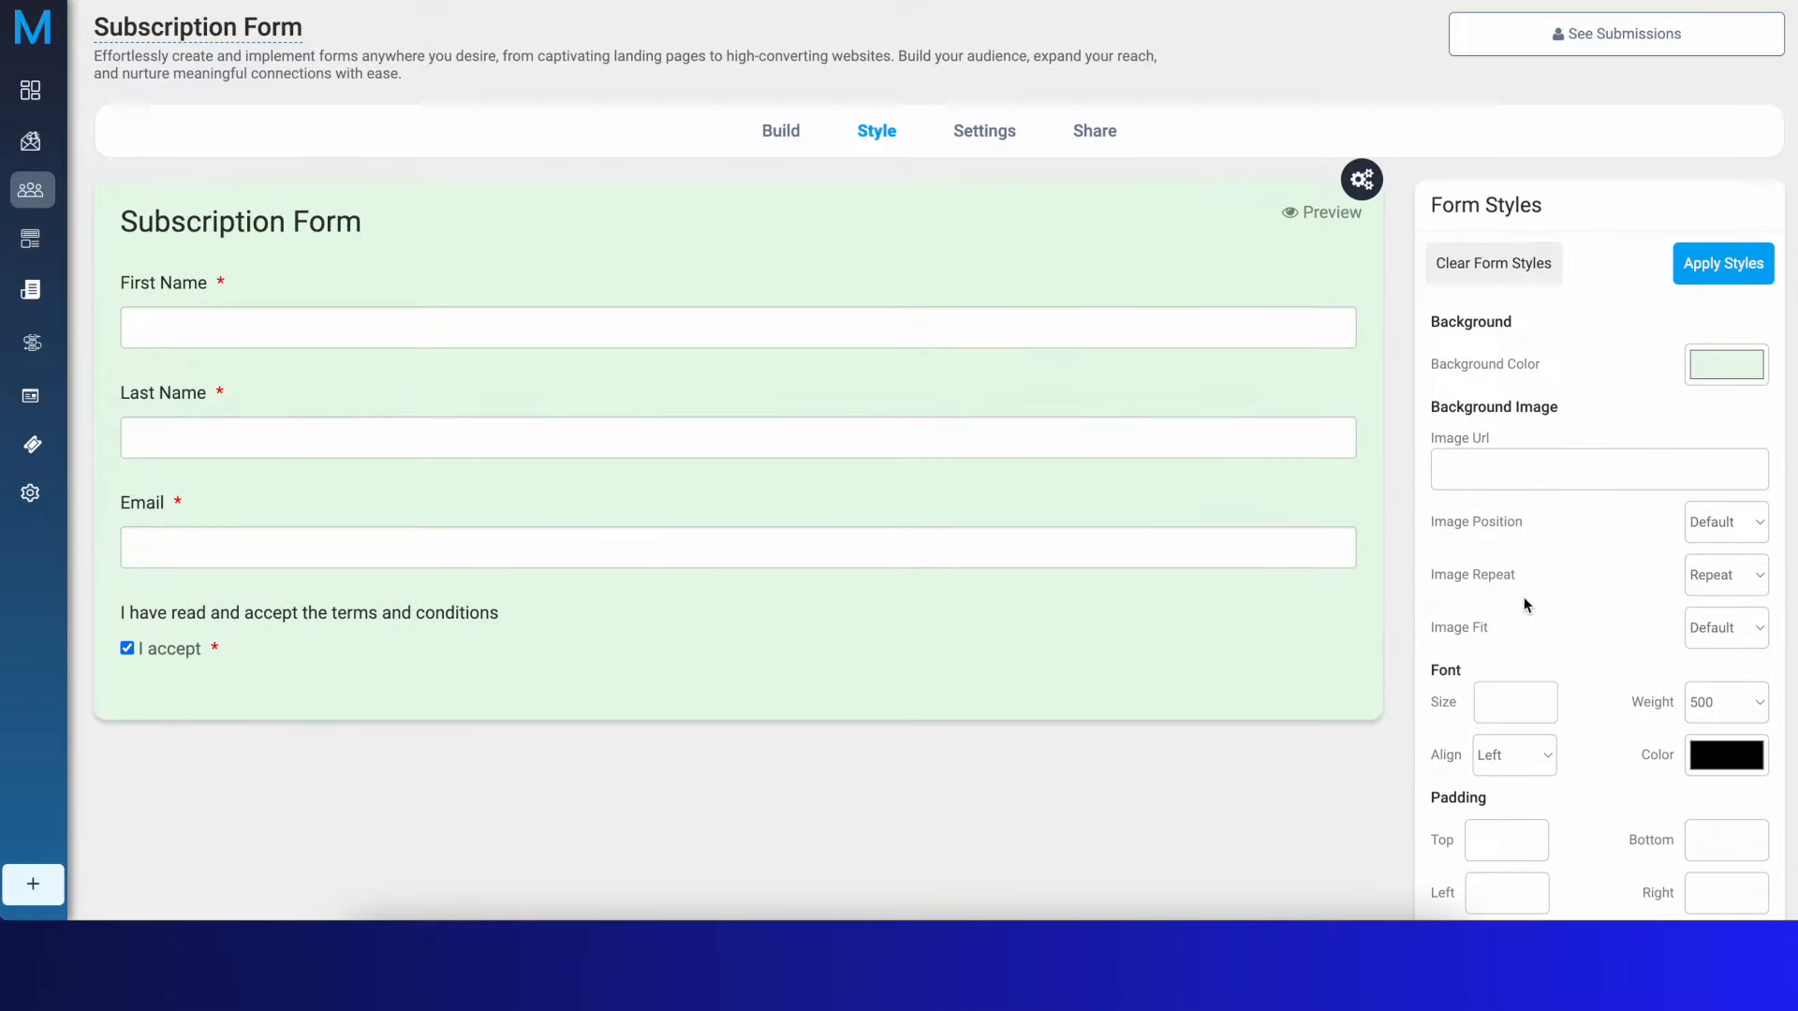
scroll(1533, 622, "down", 3)
scroll(1536, 582, "up", 1)
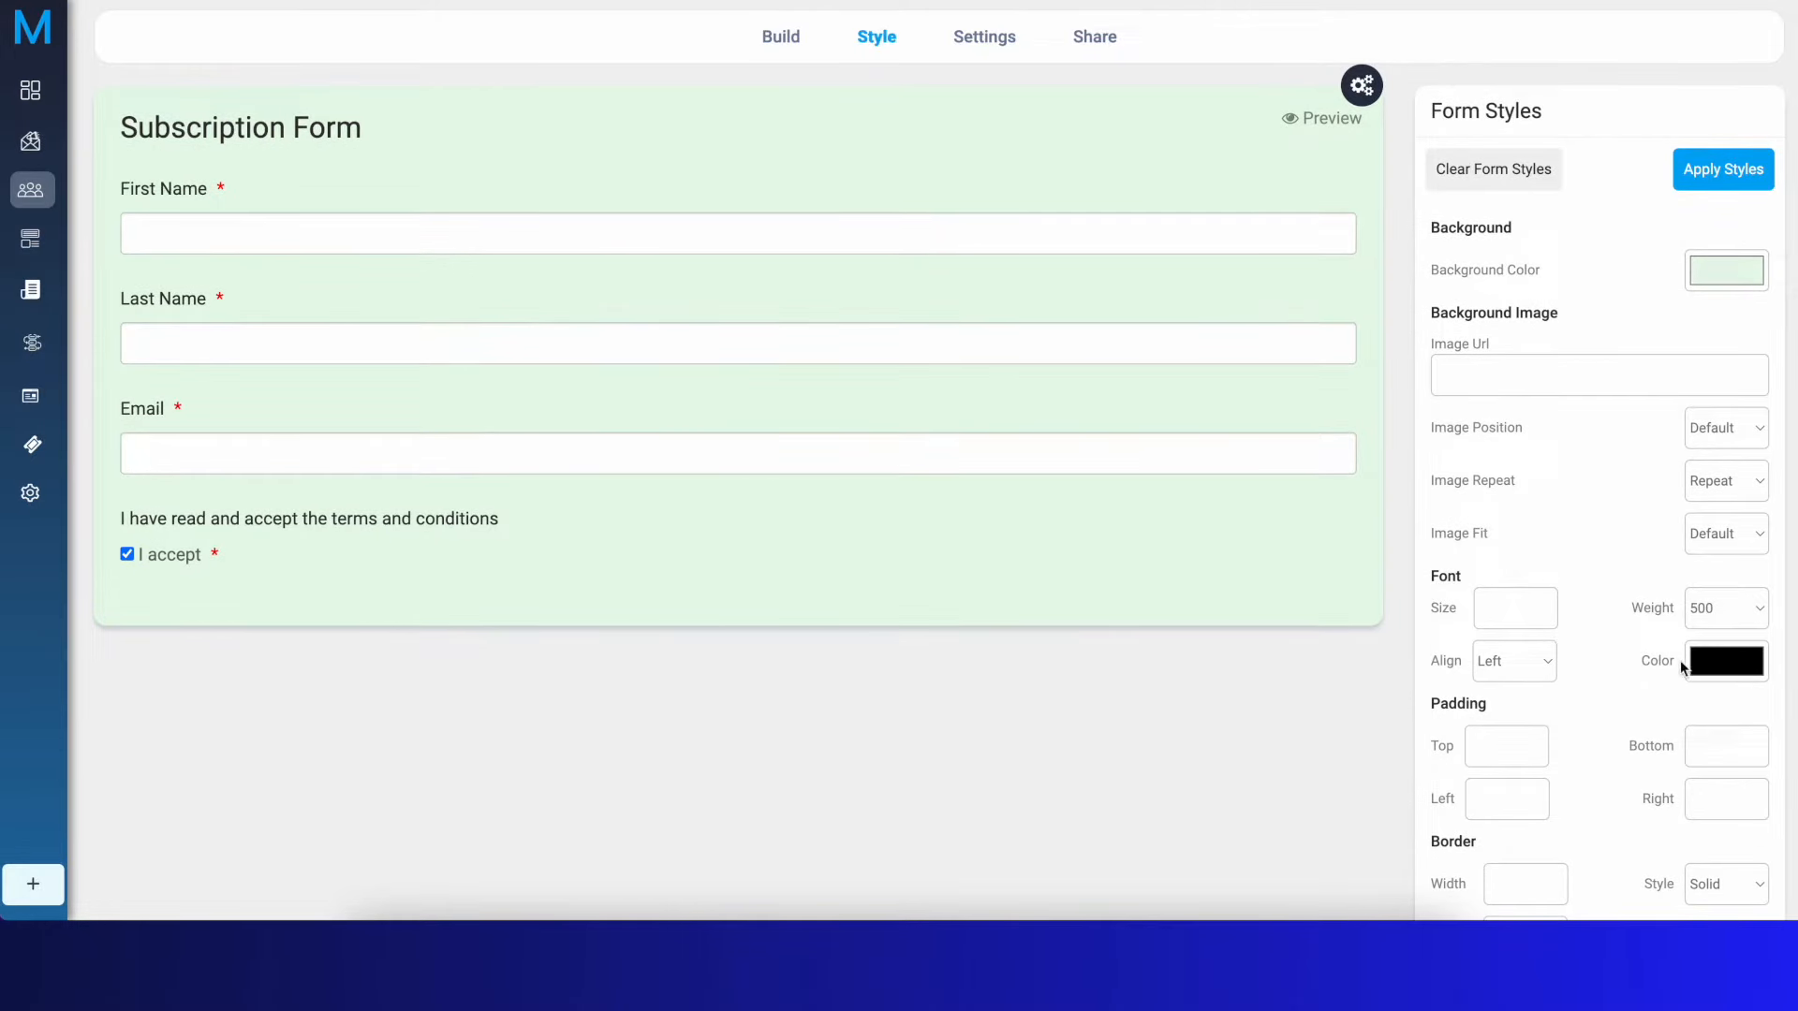
left_click(1552, 669)
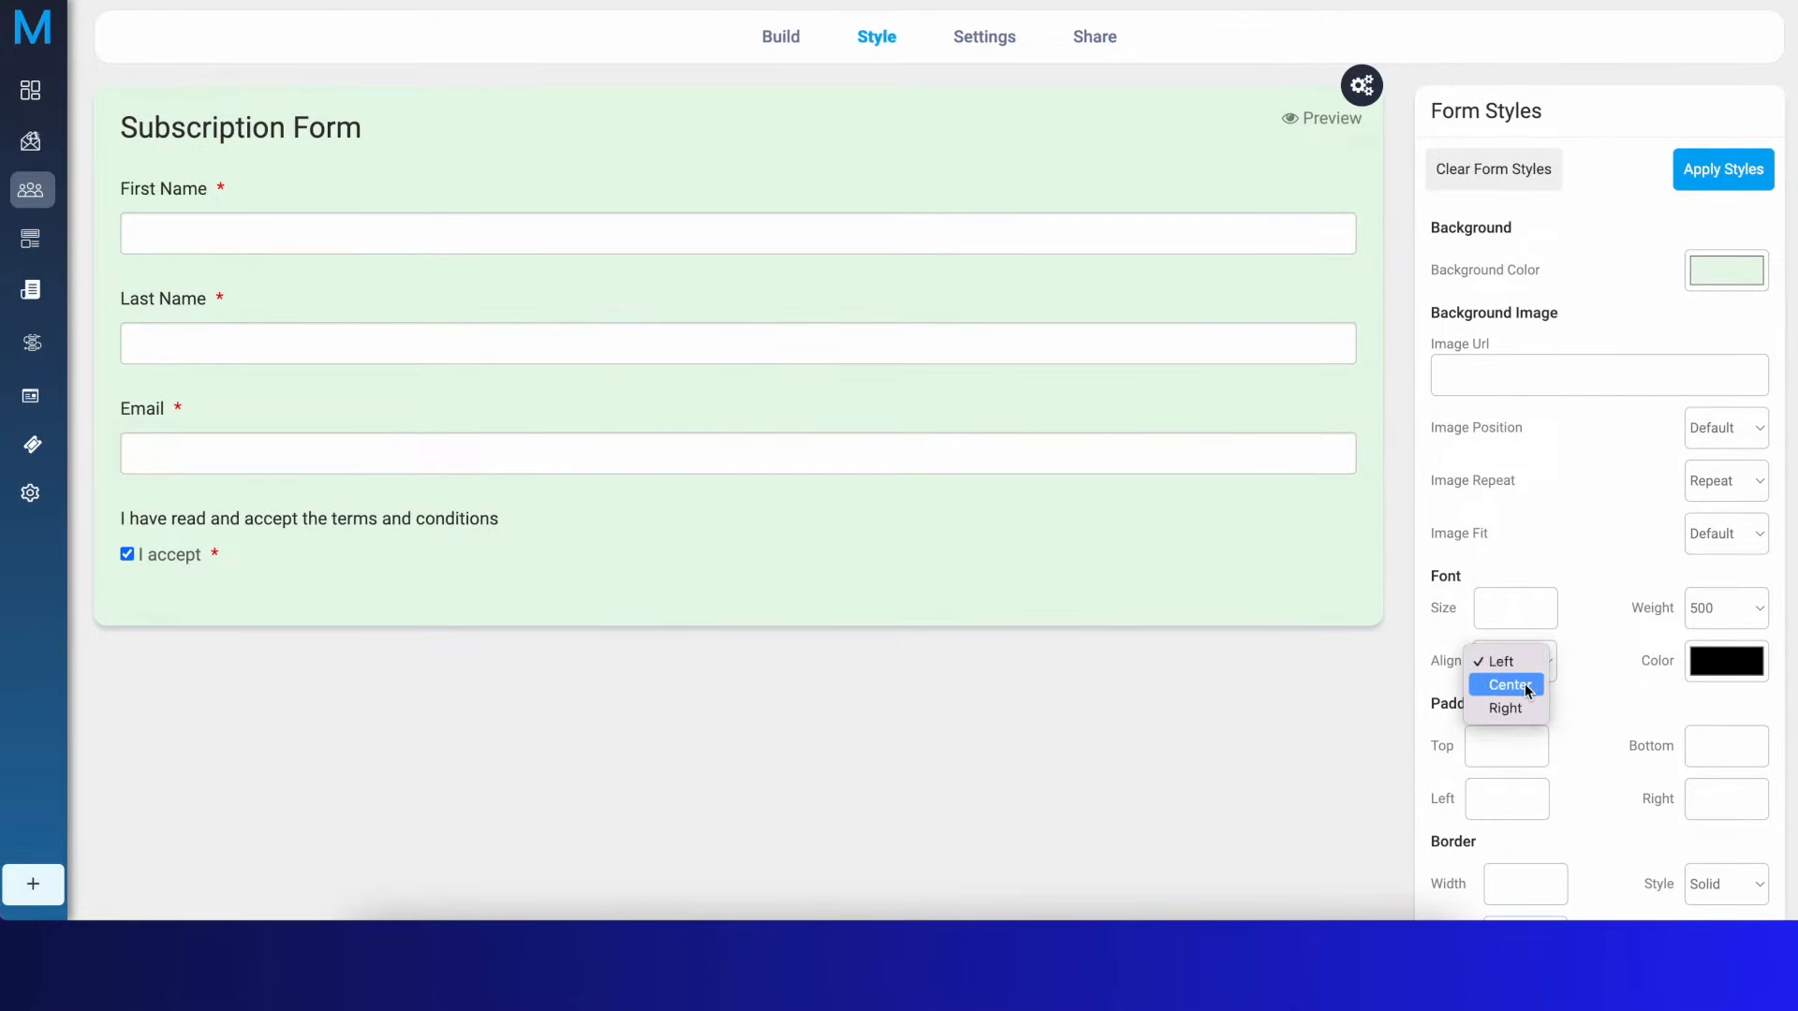
left_click(1527, 691)
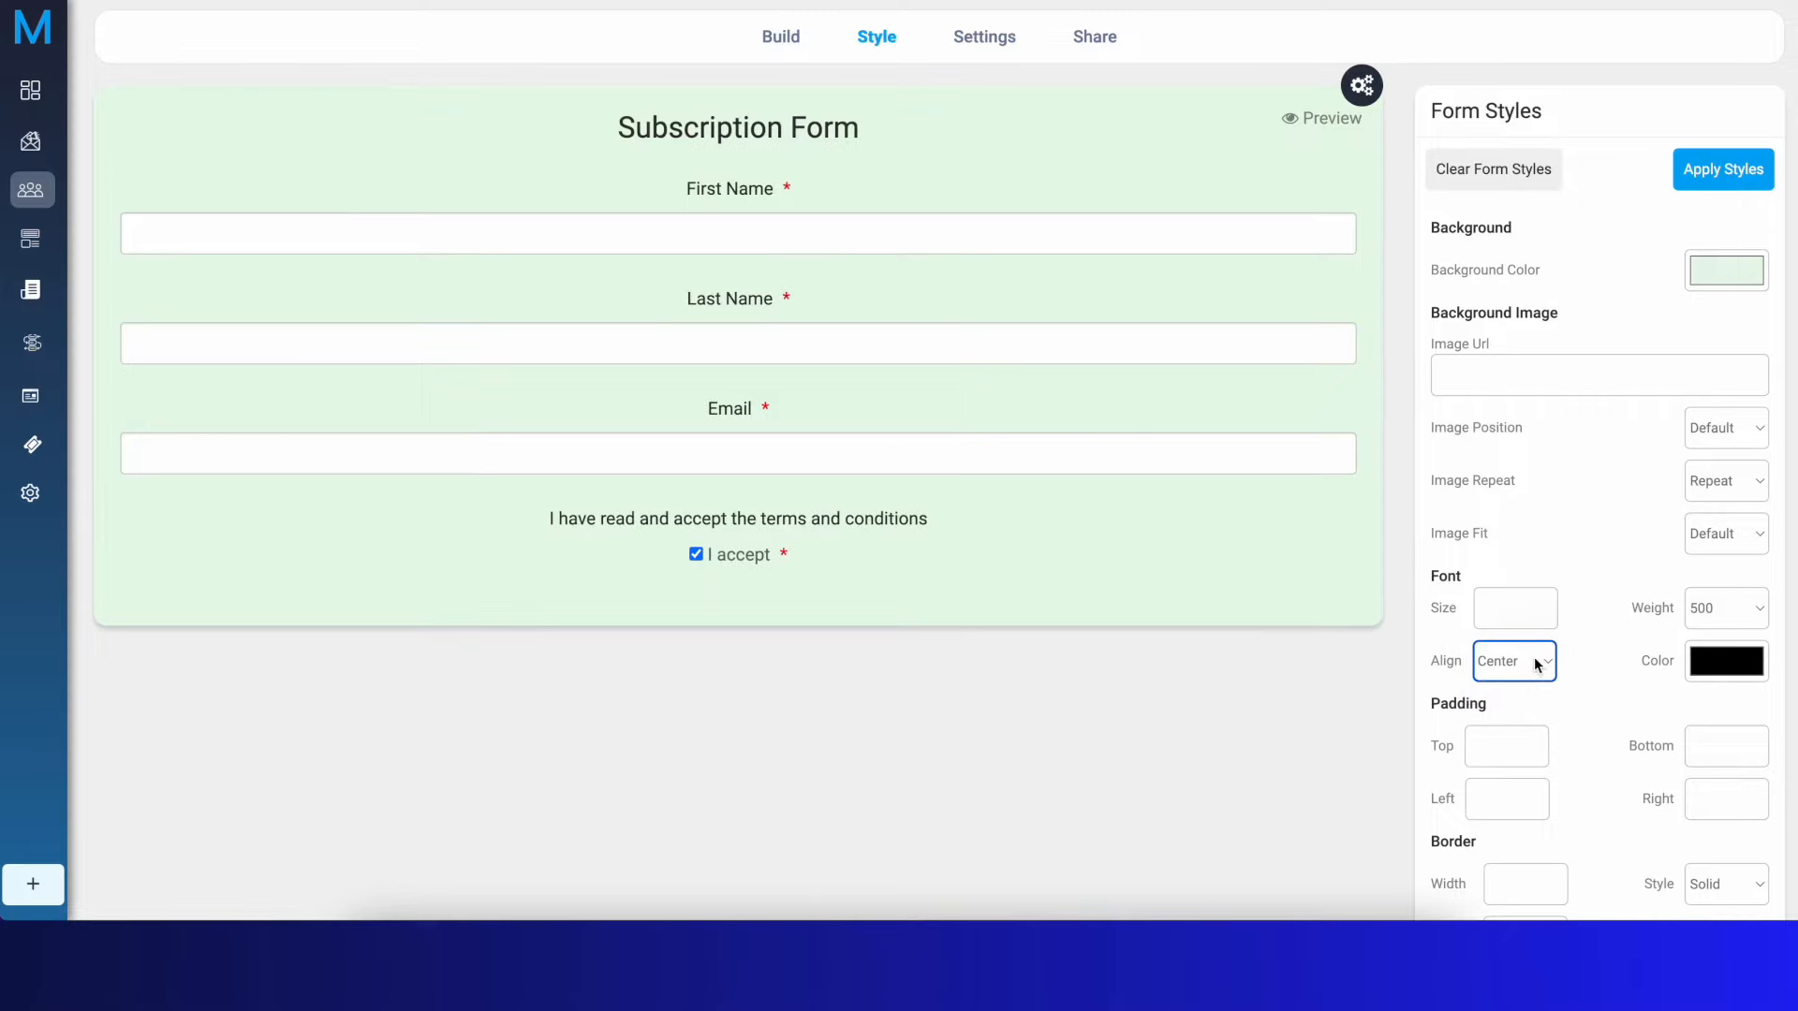
left_click(1533, 662)
left_click(1524, 637)
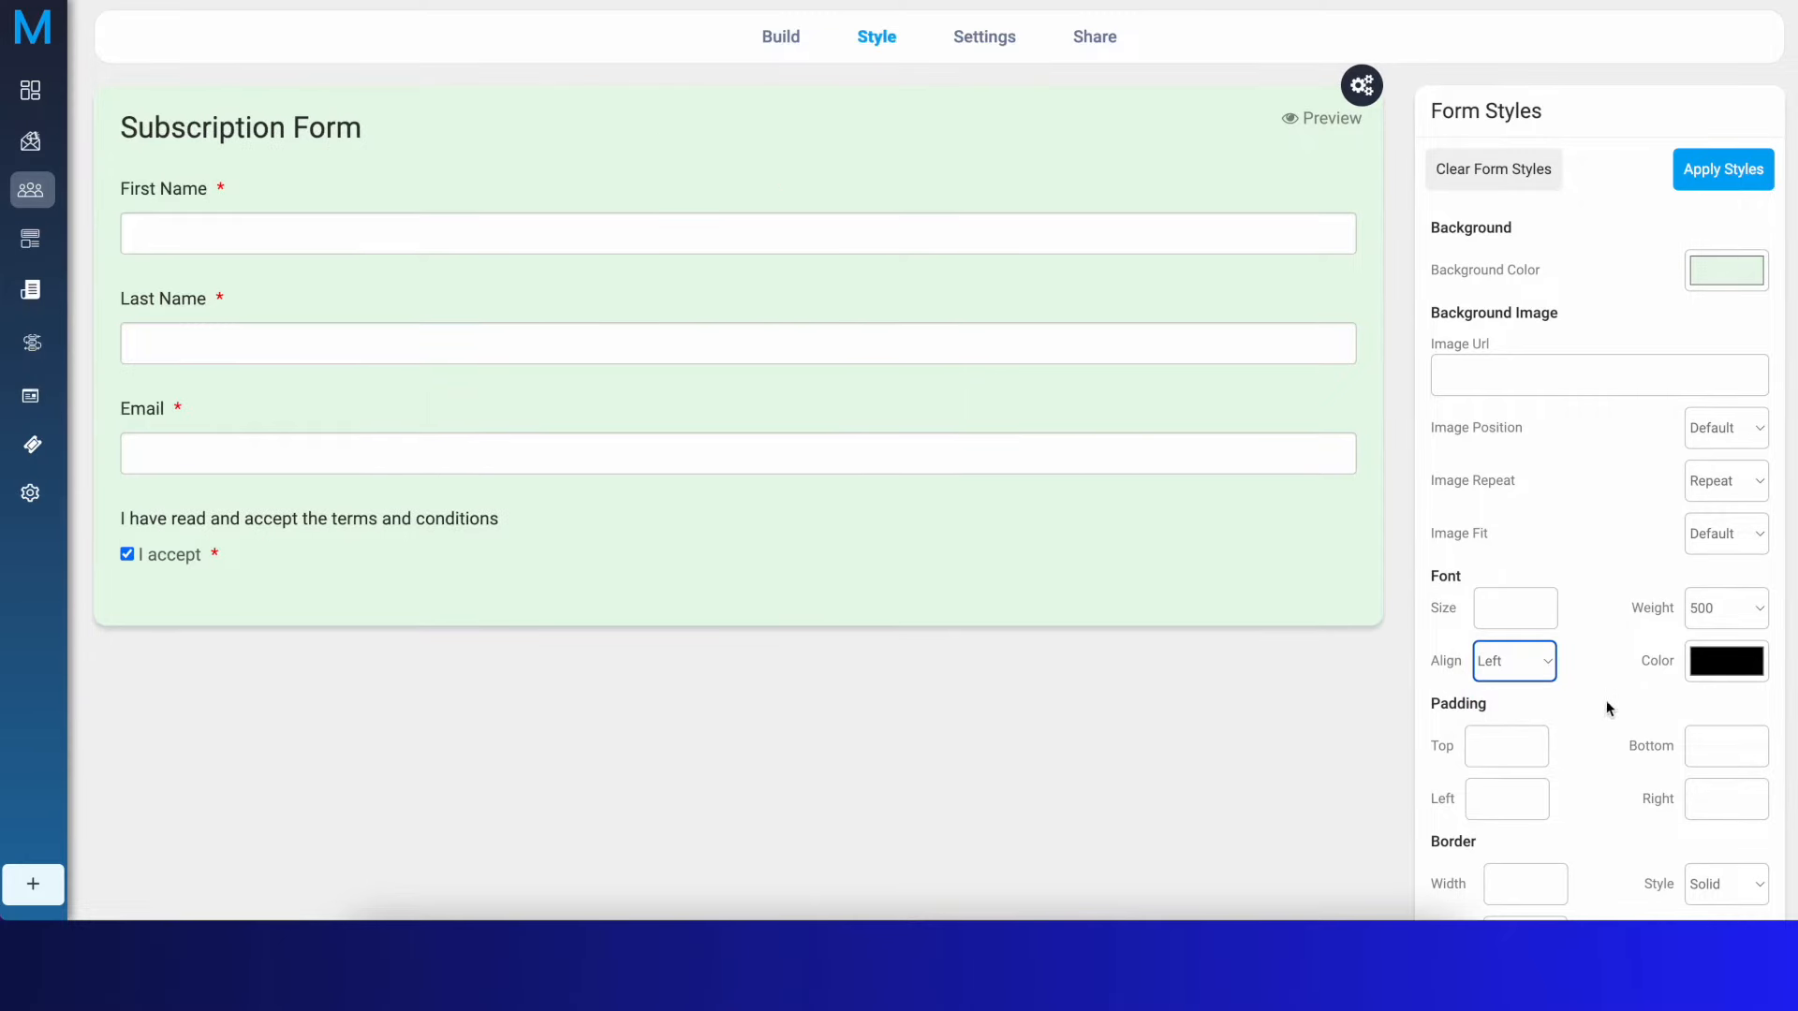
Try white as the form's font color and return it to black
left_click(1751, 667)
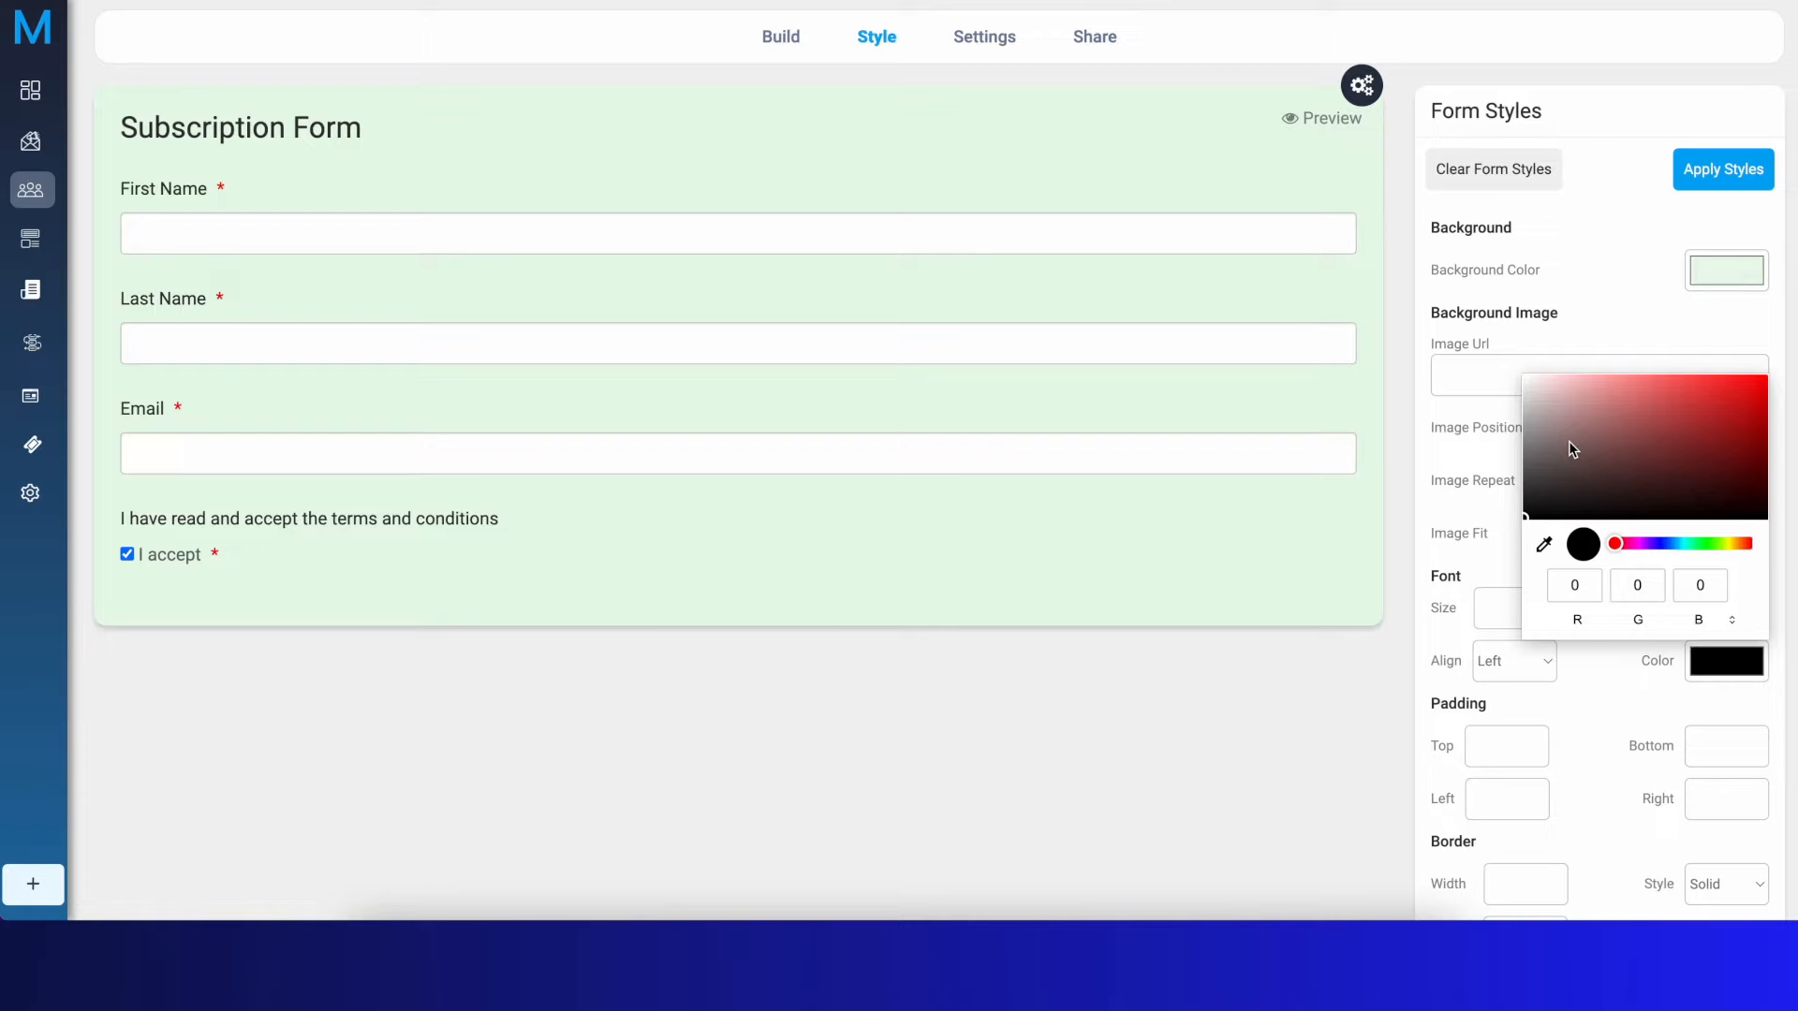
mouse_move(1539, 402)
left_mouse_down()
mouse_move(1510, 360)
mouse_move(1564, 432)
mouse_move(1713, 422)
mouse_move(1727, 477)
mouse_move(1739, 406)
mouse_move(1614, 405)
mouse_move(1499, 377)
left_mouse_up()
left_click(1648, 543)
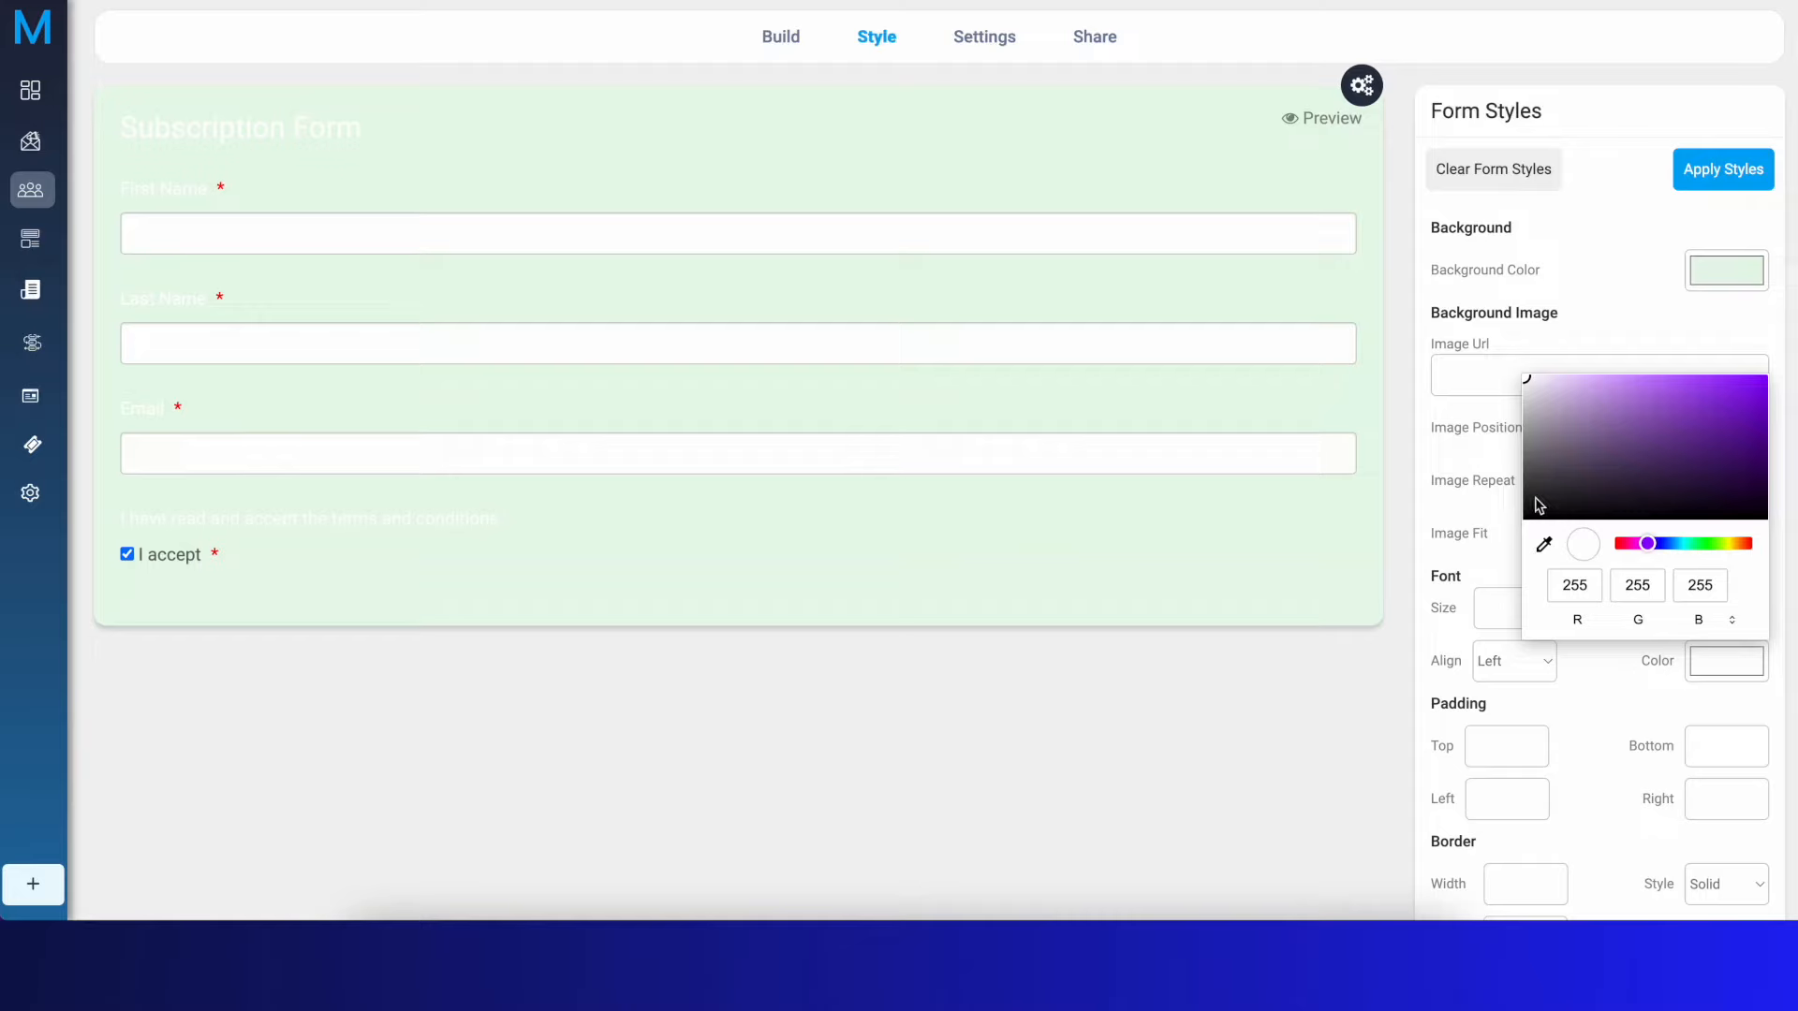
left_click_drag(1529, 389, 1519, 534)
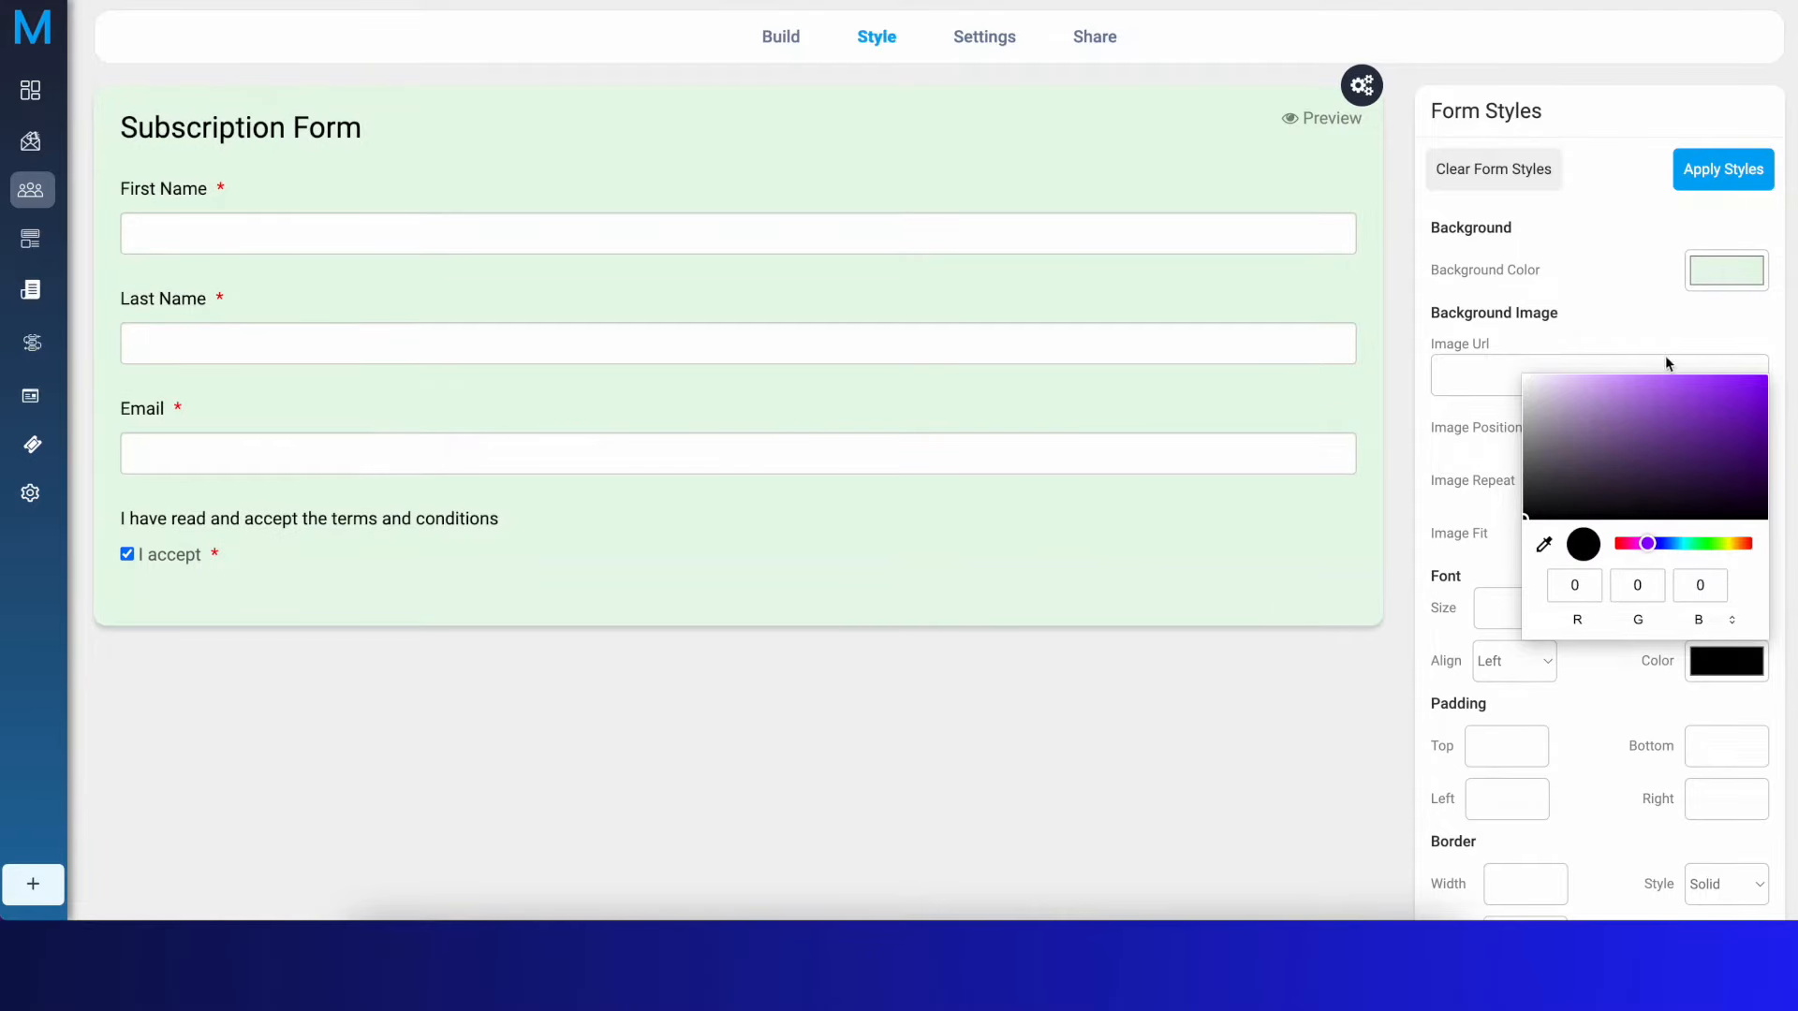
left_click(1663, 311)
Set the form's background color to gray, RGB 153, 153, 153
left_click(1700, 281)
mouse_move(1533, 315)
left_mouse_down()
mouse_move(1522, 376)
mouse_move(1519, 355)
left_mouse_up()
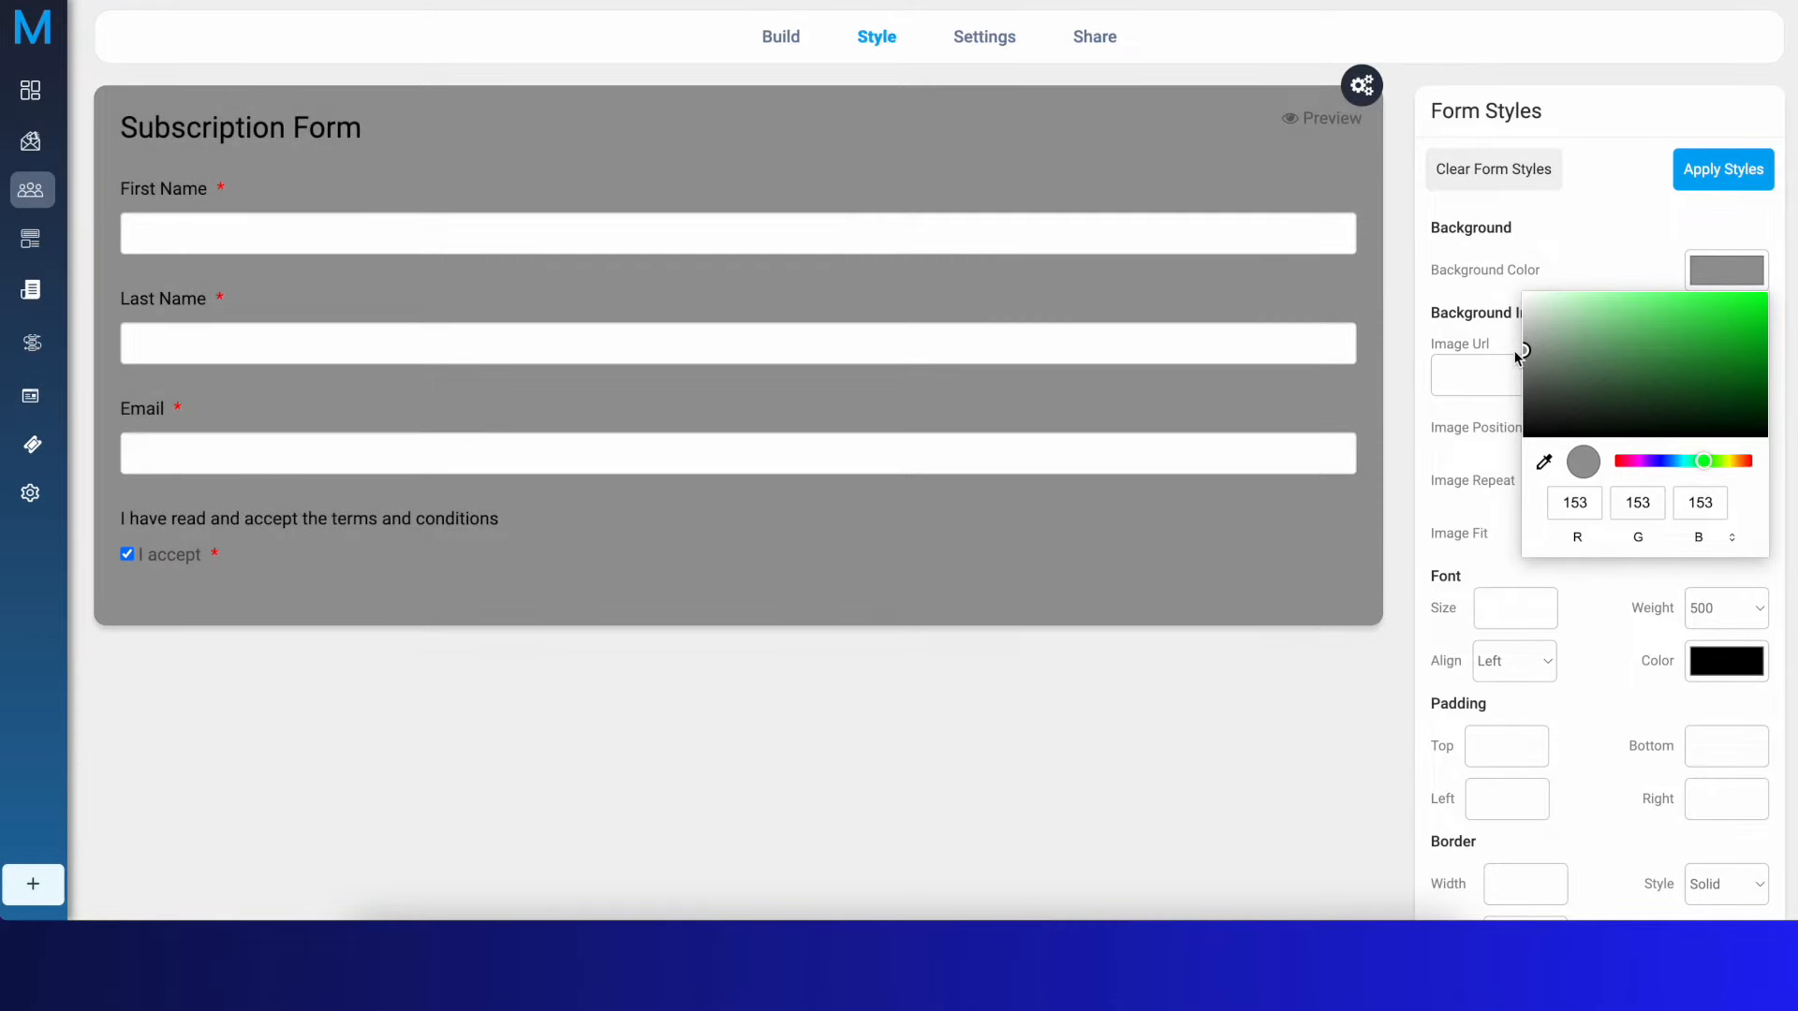
left_click(1599, 221)
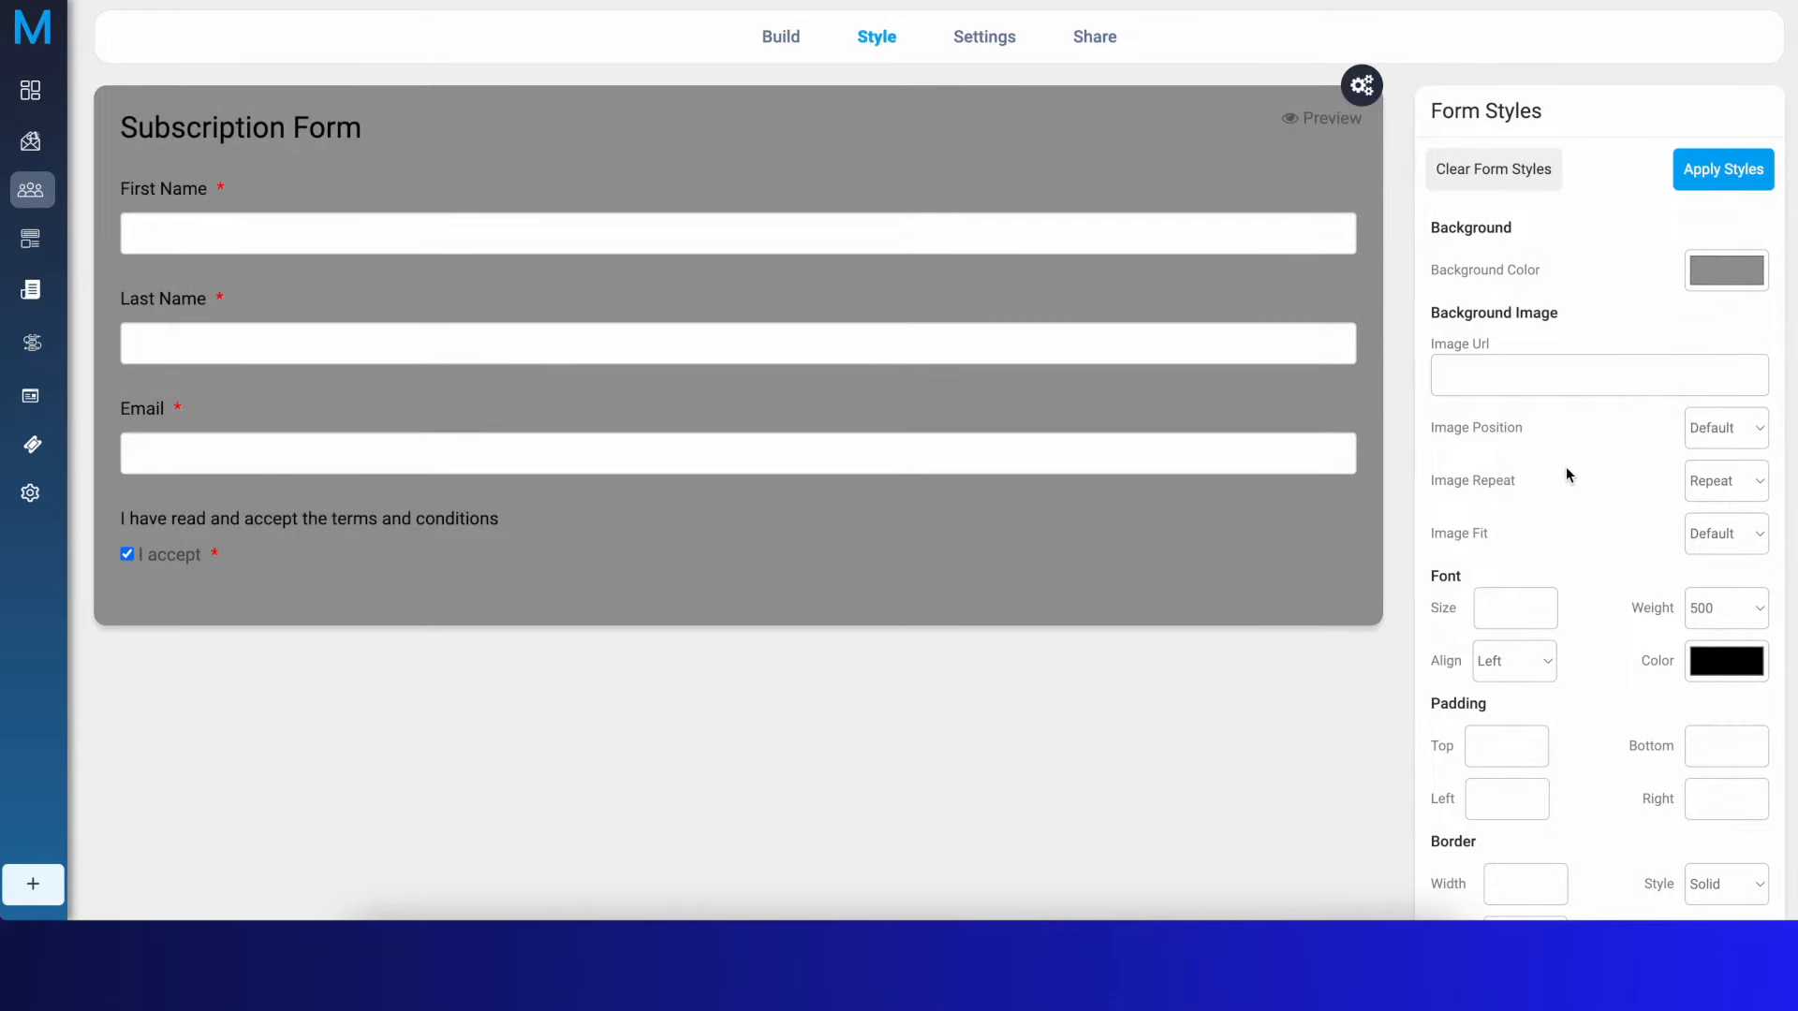
Center-align the Subscription Form heading through its own field styles
scroll(1565, 467, "down", 2)
scroll(1566, 466, "up", 1)
scroll(1565, 467, "down", 1)
scroll(1566, 466, "up", 2)
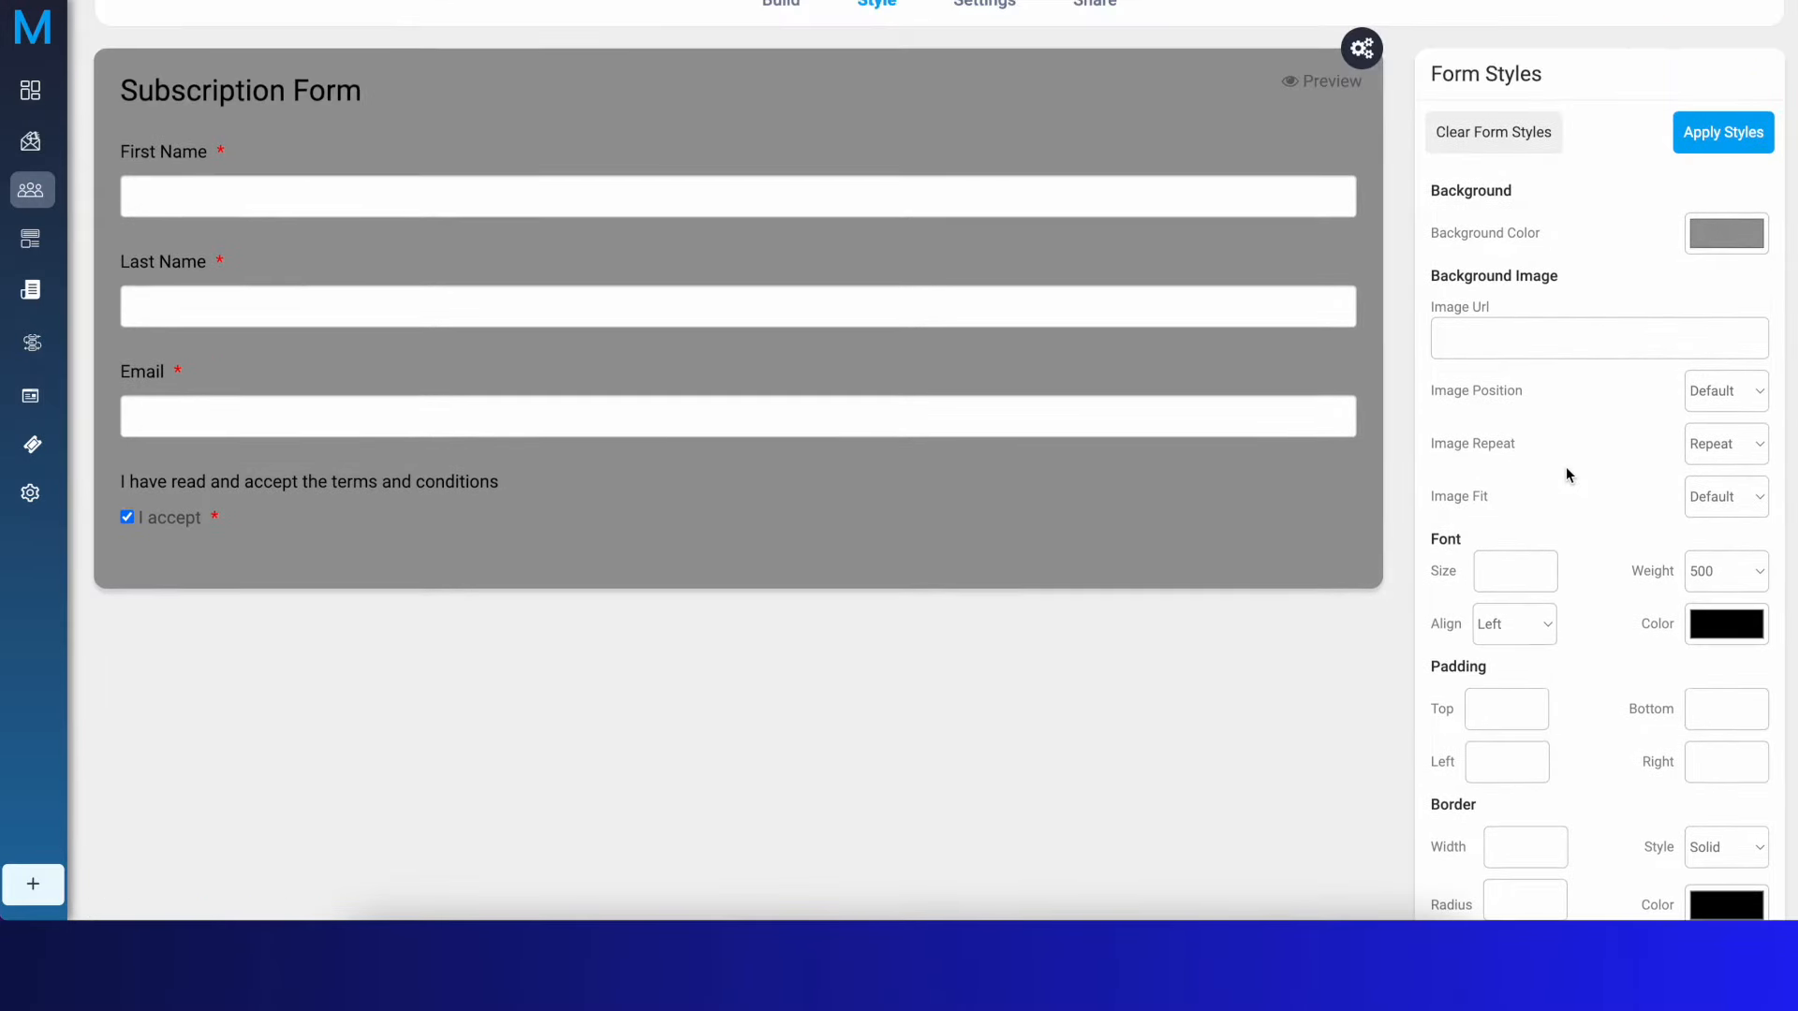
scroll(1566, 466, "down", 1)
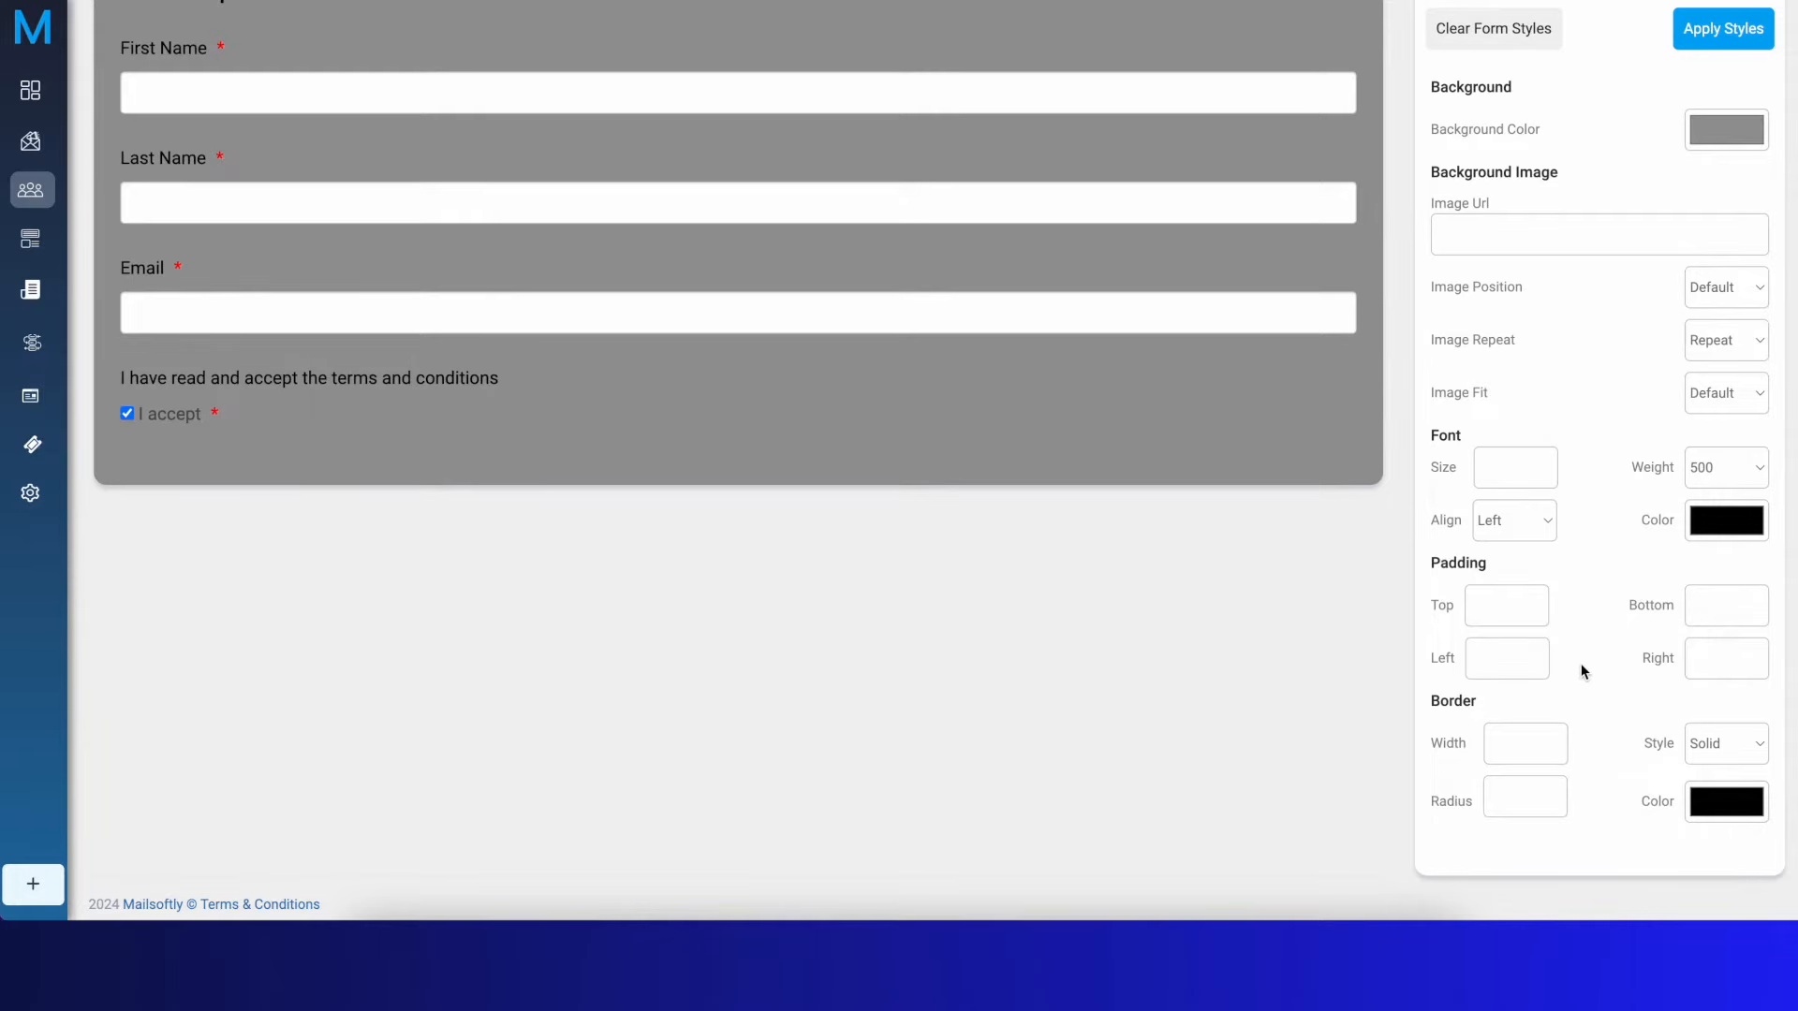
scroll(1580, 663, "up", 3)
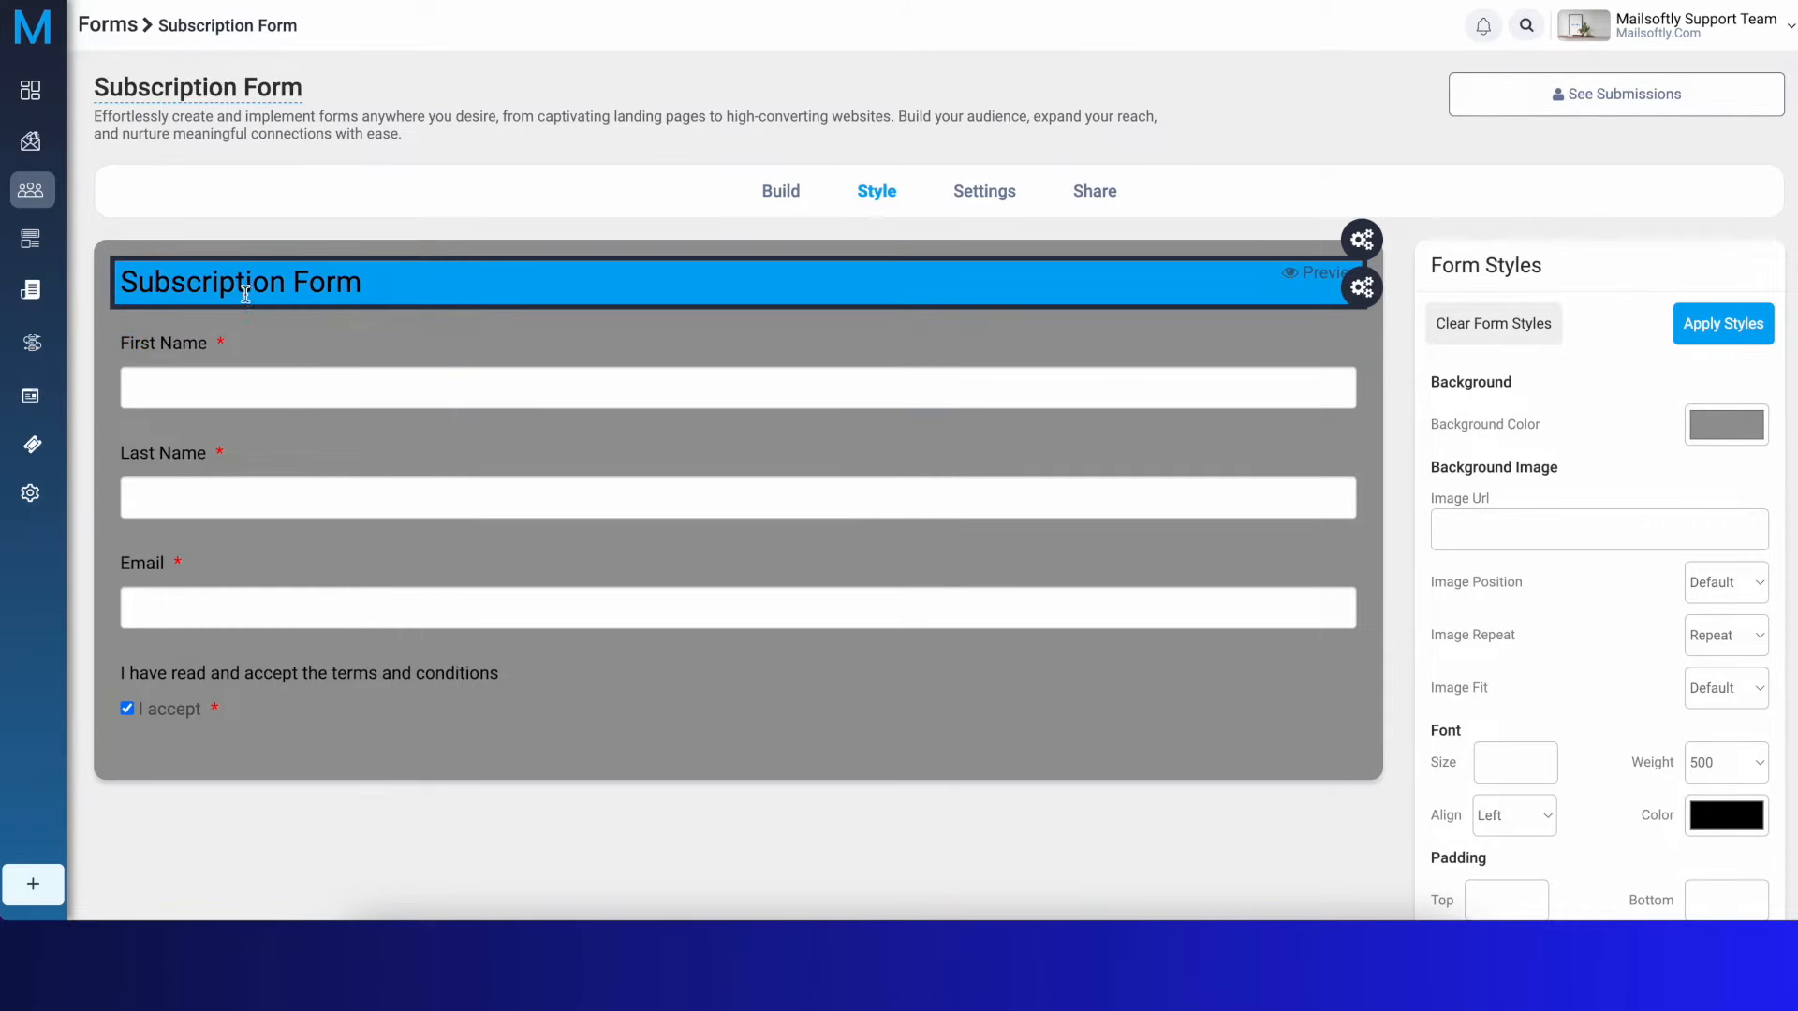
left_click(206, 372)
left_click(1363, 290)
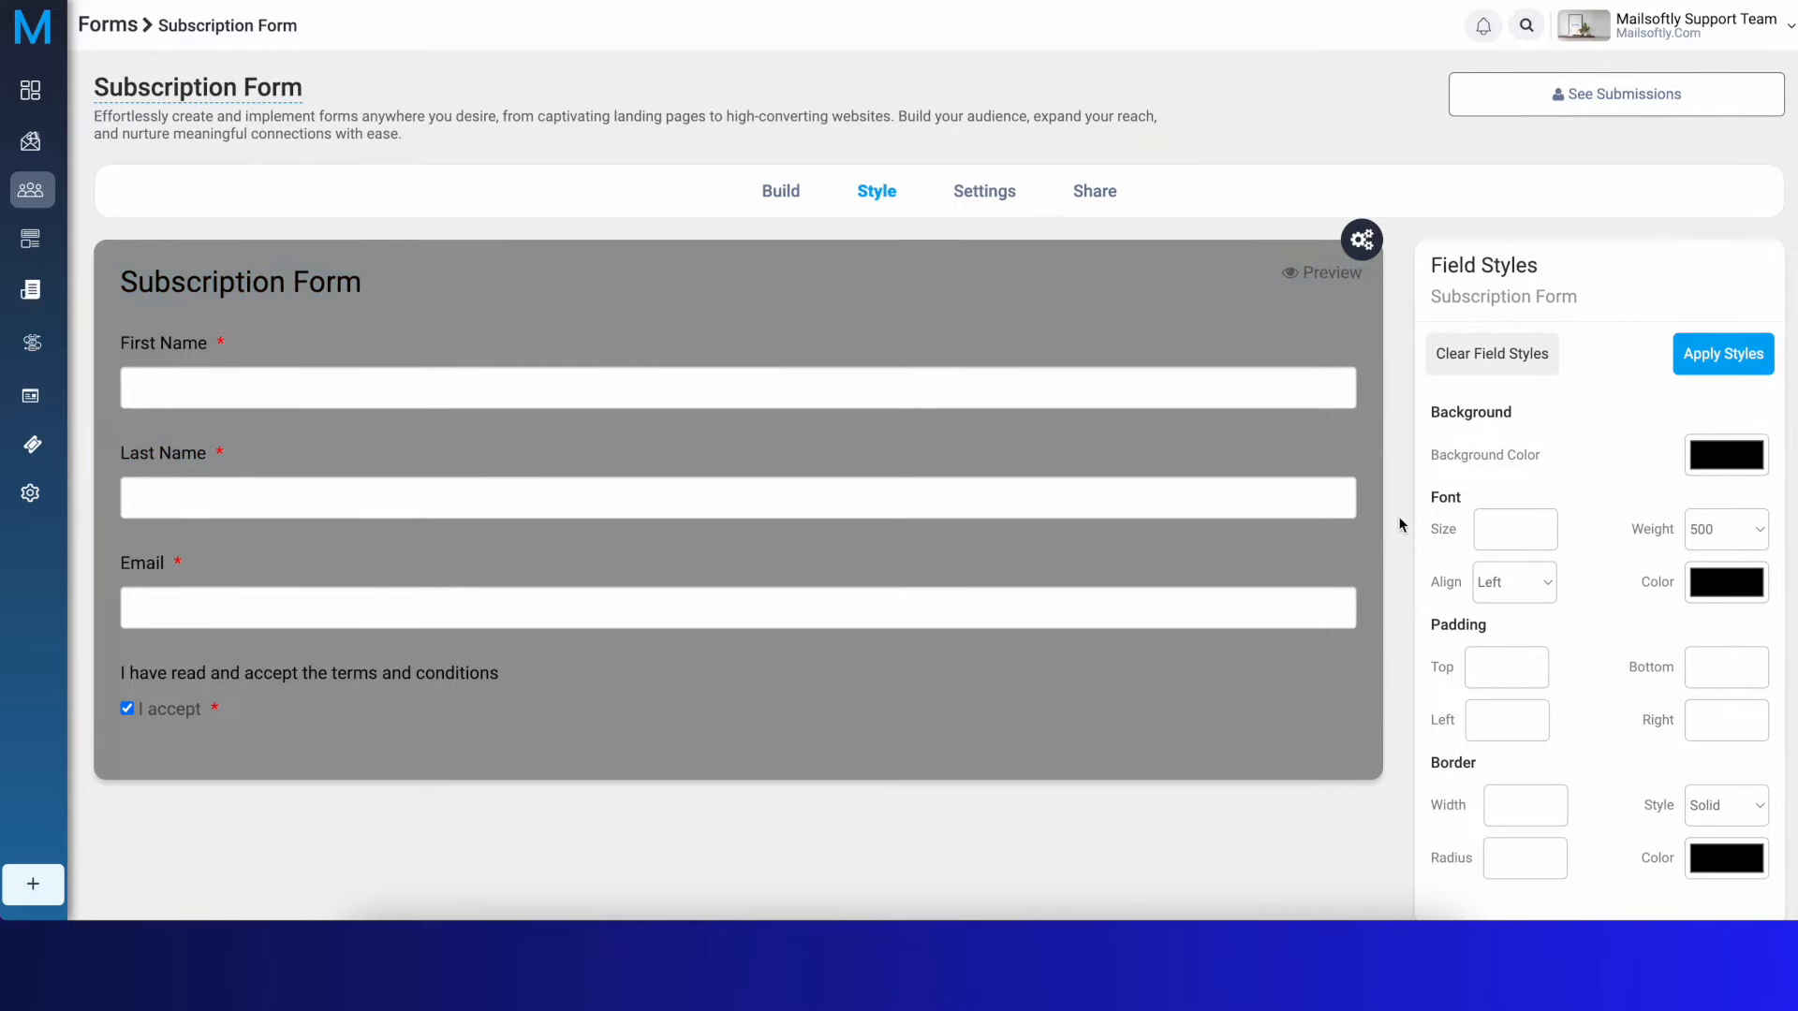
left_click(1512, 584)
left_click(1510, 607)
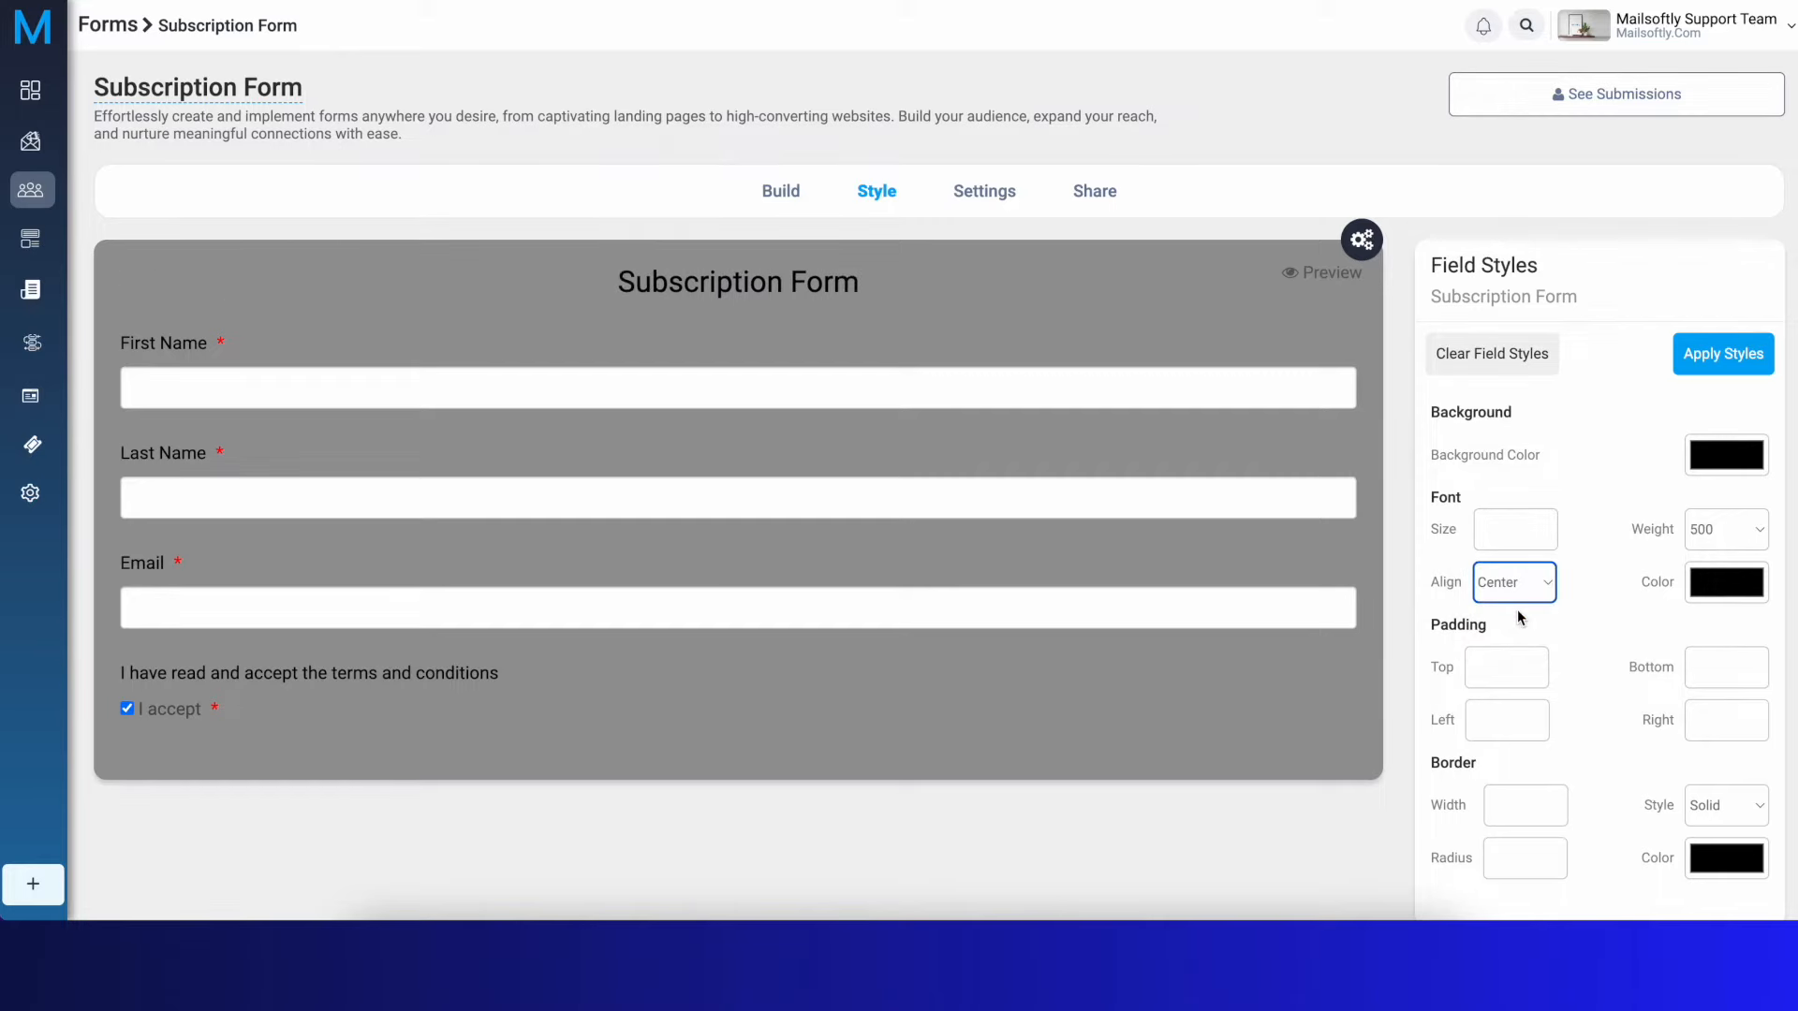
Try purple shades as the Subscription Form heading's font color
scroll(1589, 459, "down", 1)
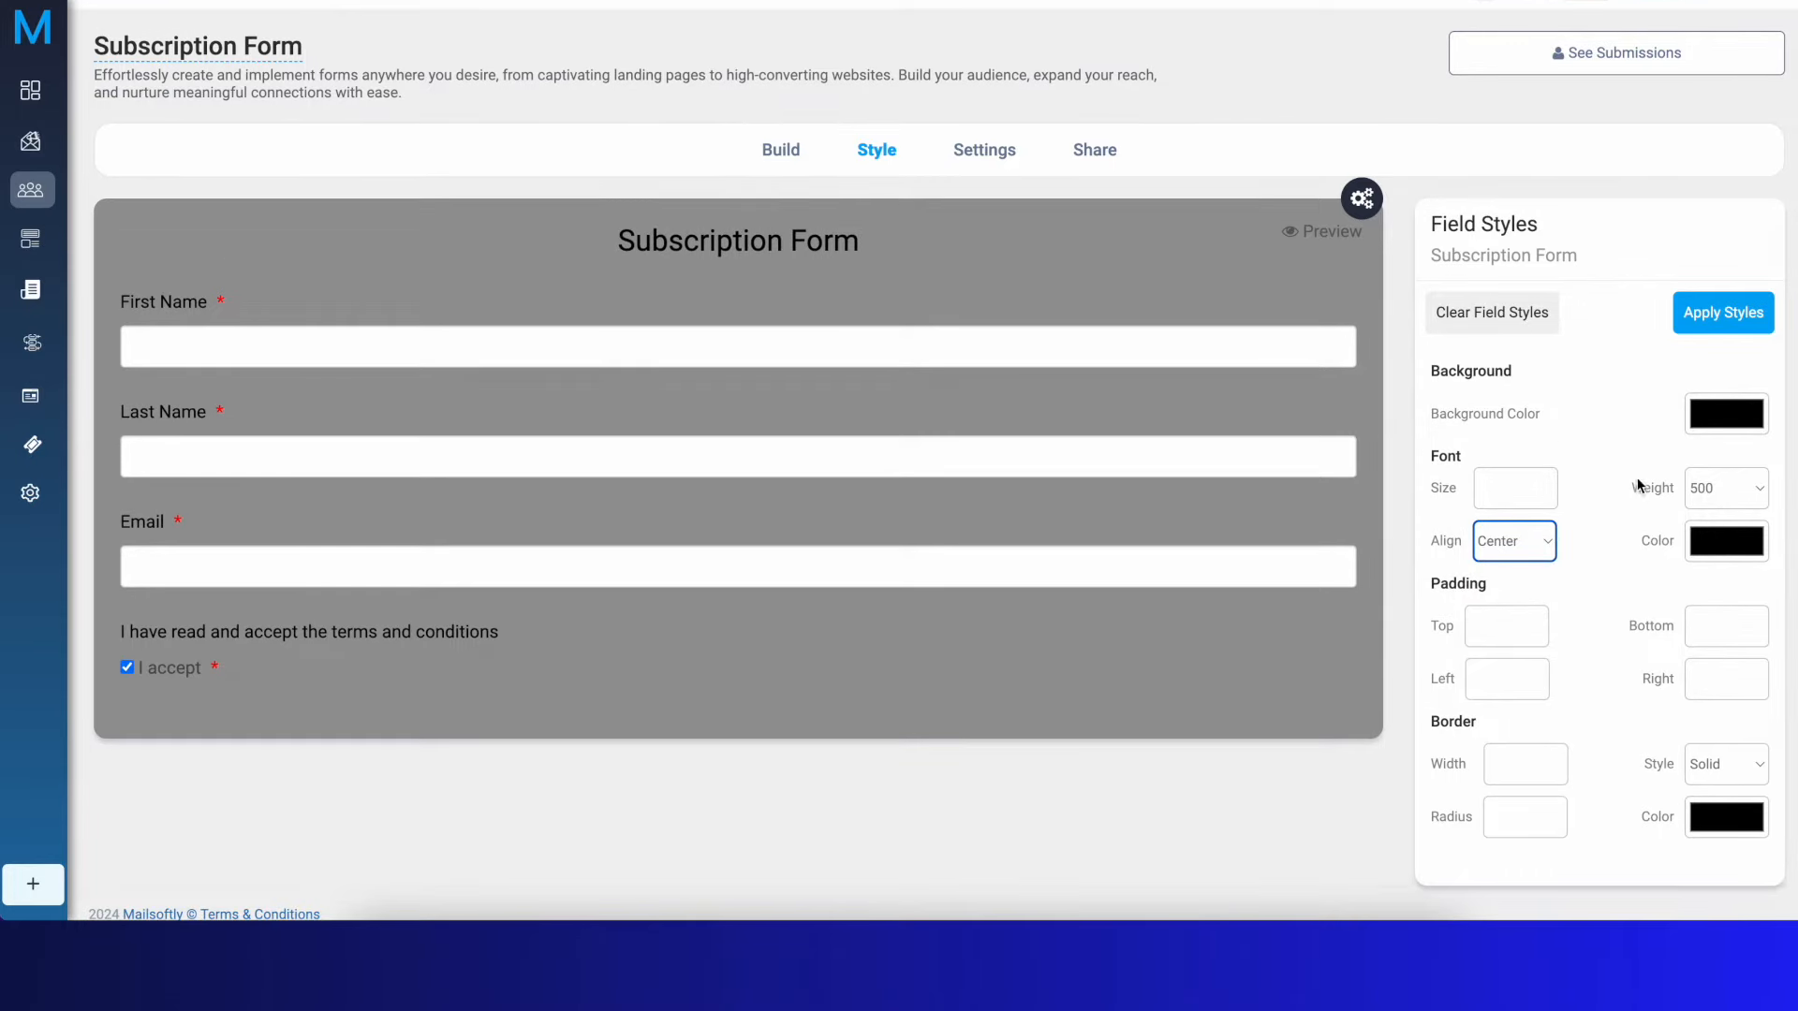
left_click(1723, 551)
left_click(1656, 611)
left_click(1691, 595)
left_click(1588, 597)
left_click(1547, 585)
left_click(1541, 644)
left_click(1608, 672)
left_click(1683, 657)
left_click(1645, 732)
left_click(1728, 640)
left_click(1750, 595)
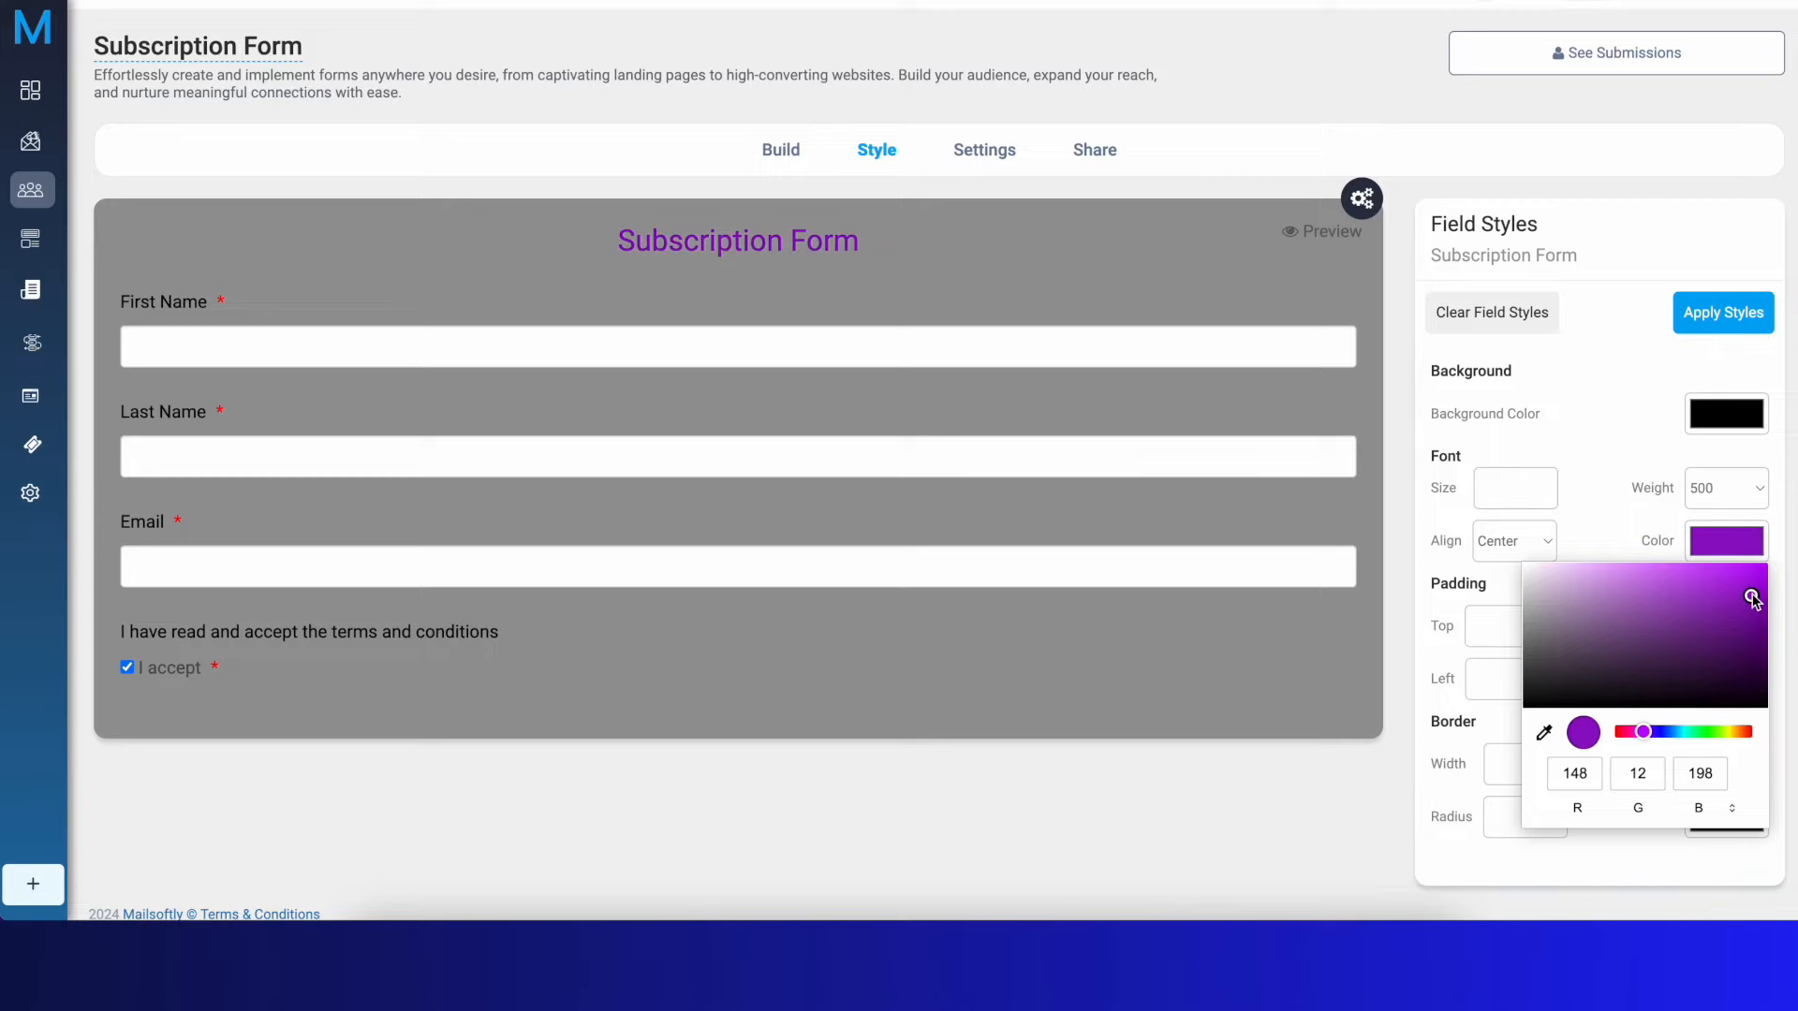
left_click(1754, 677)
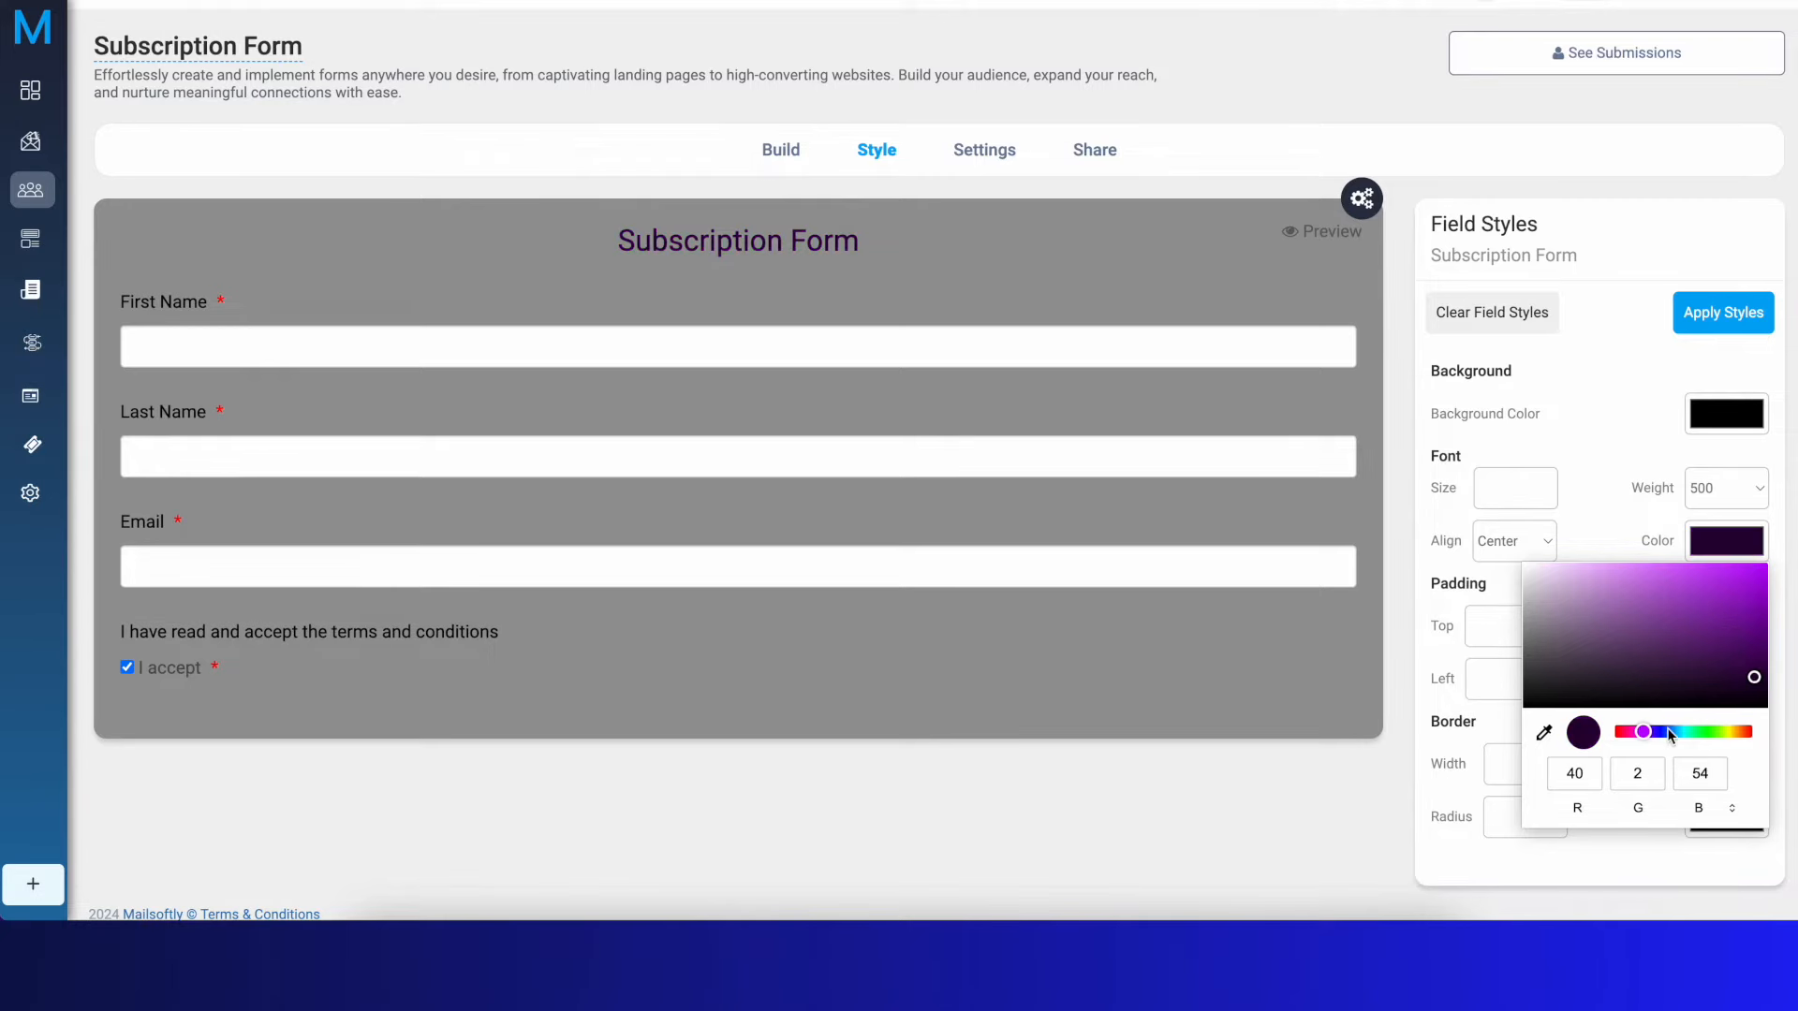
Set the Subscription Form heading's font color to dark blue, RGB 0, 25, 148, and apply the field styles
left_click(1664, 732)
left_click(1756, 662)
left_click(1767, 626)
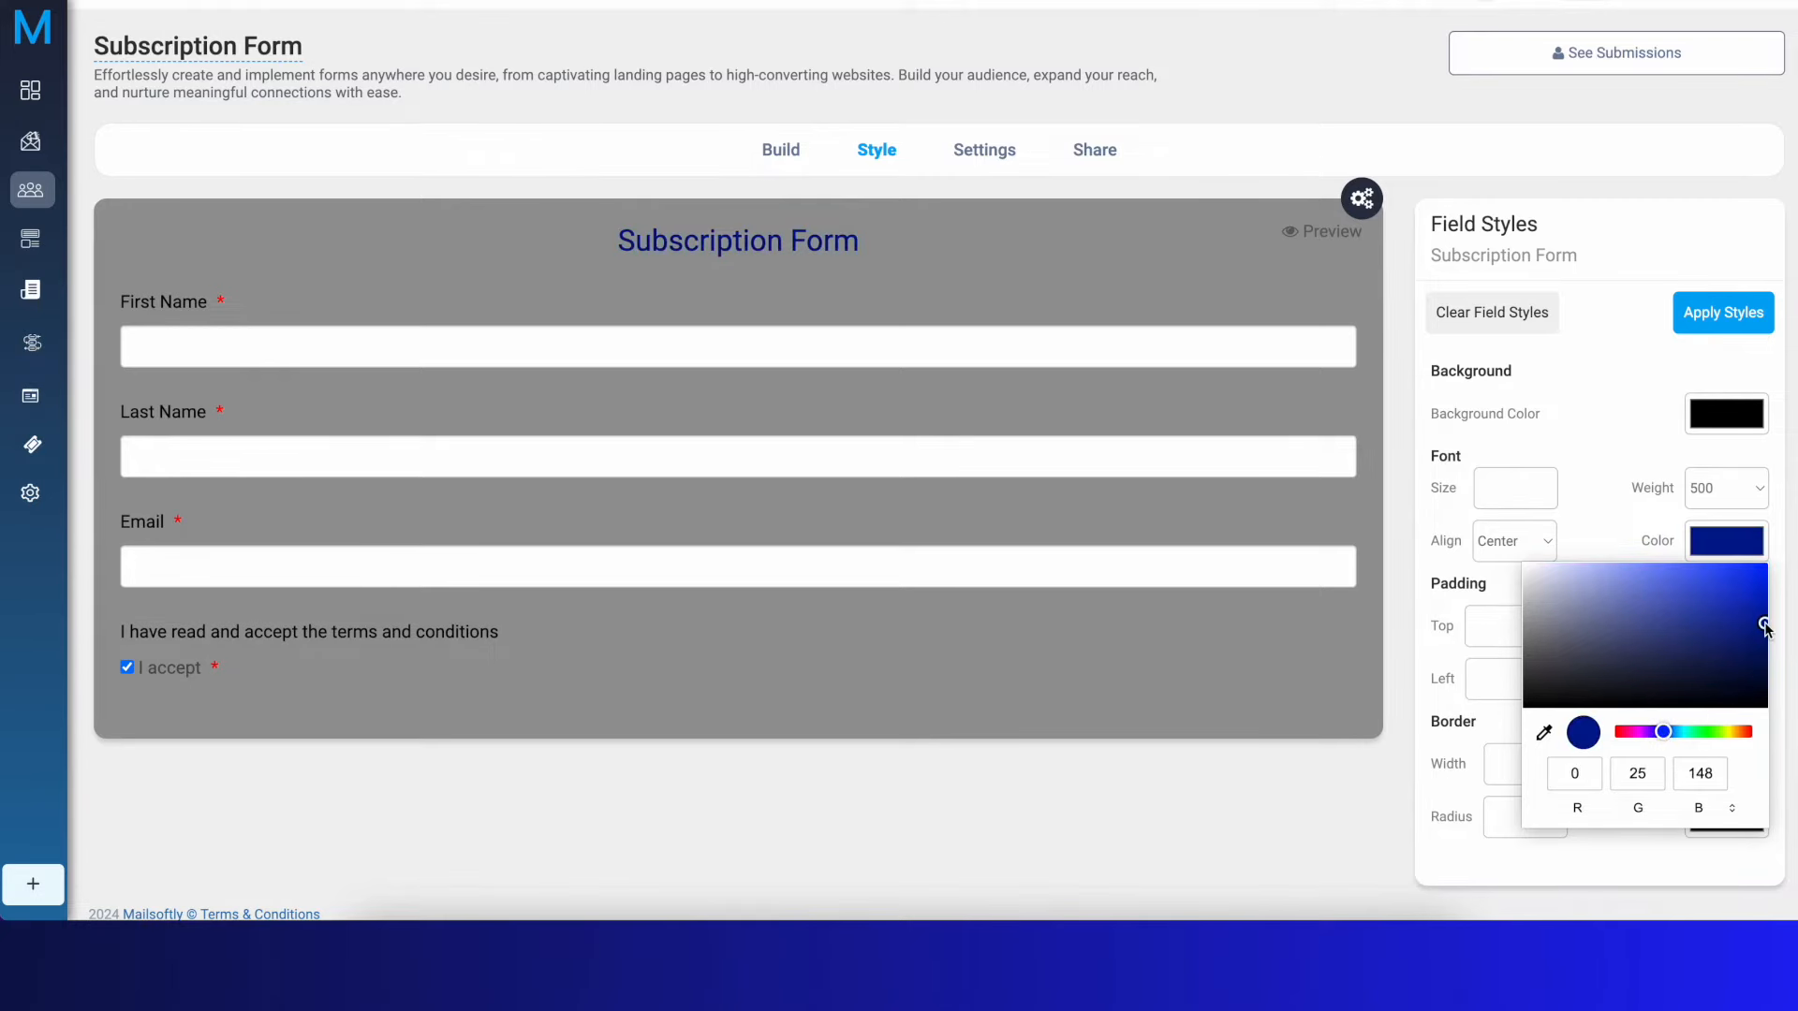
left_click(1705, 245)
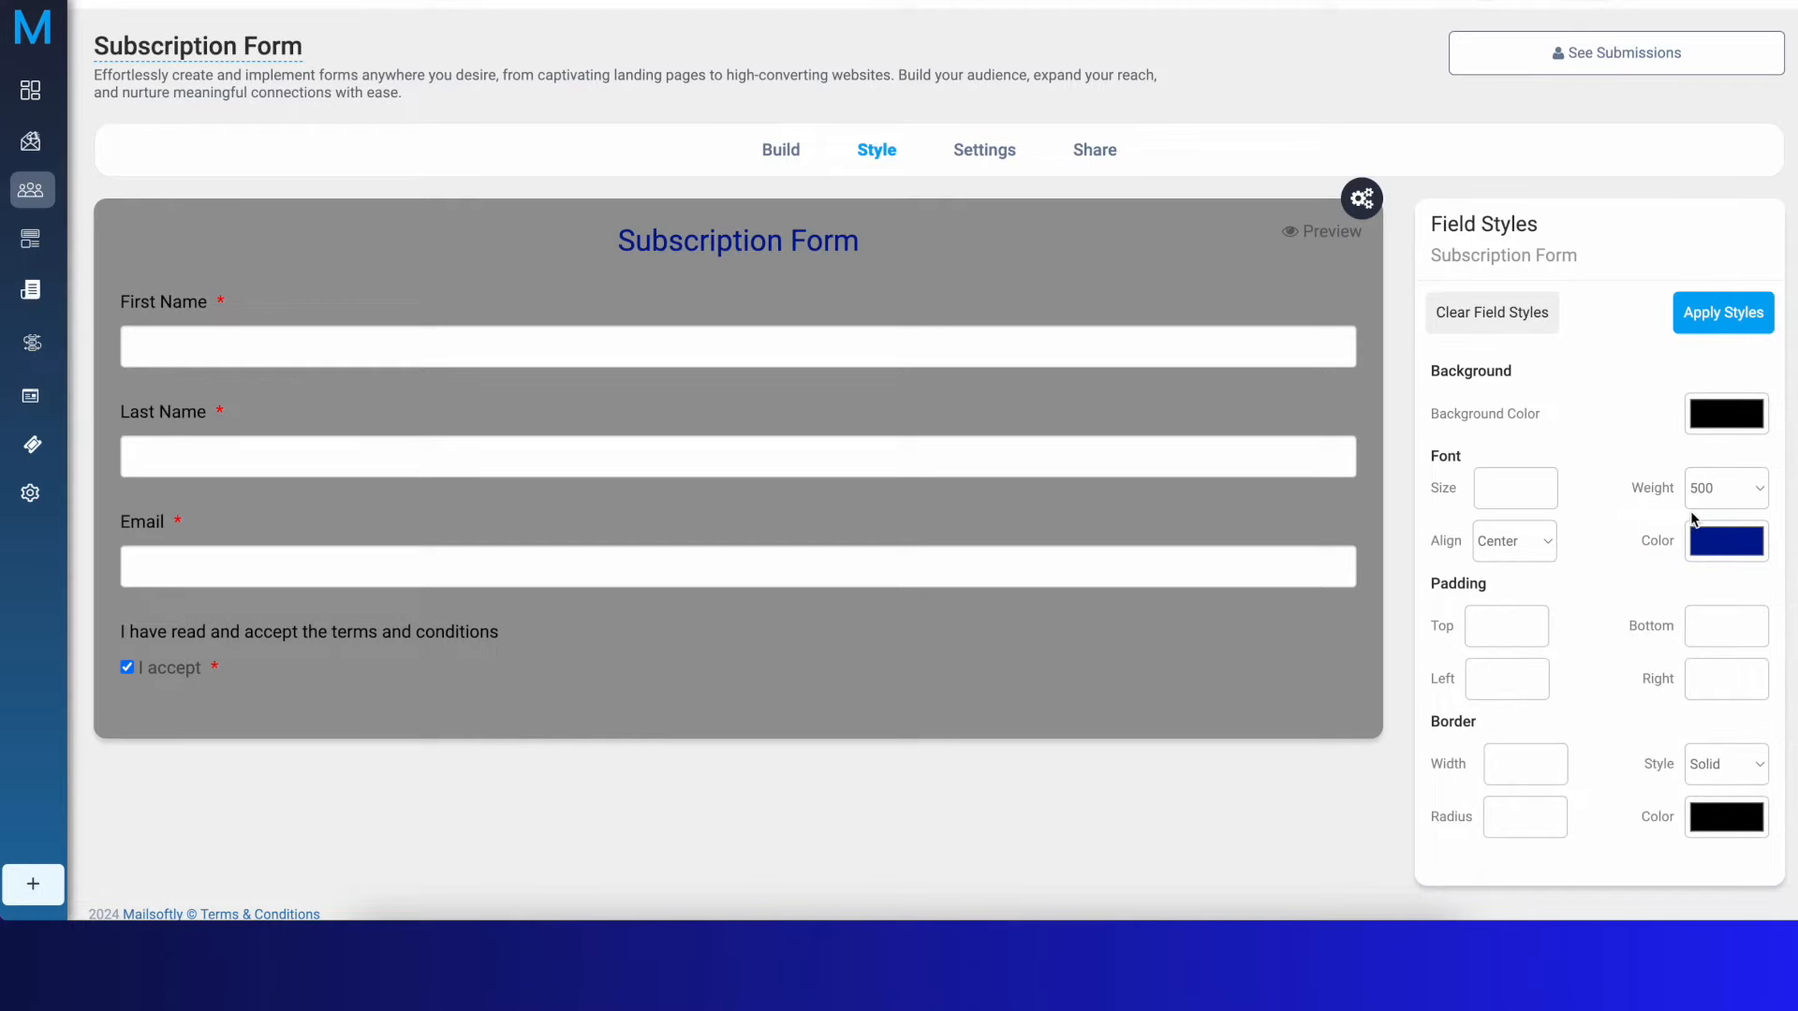
scroll(1693, 519, "down", 1)
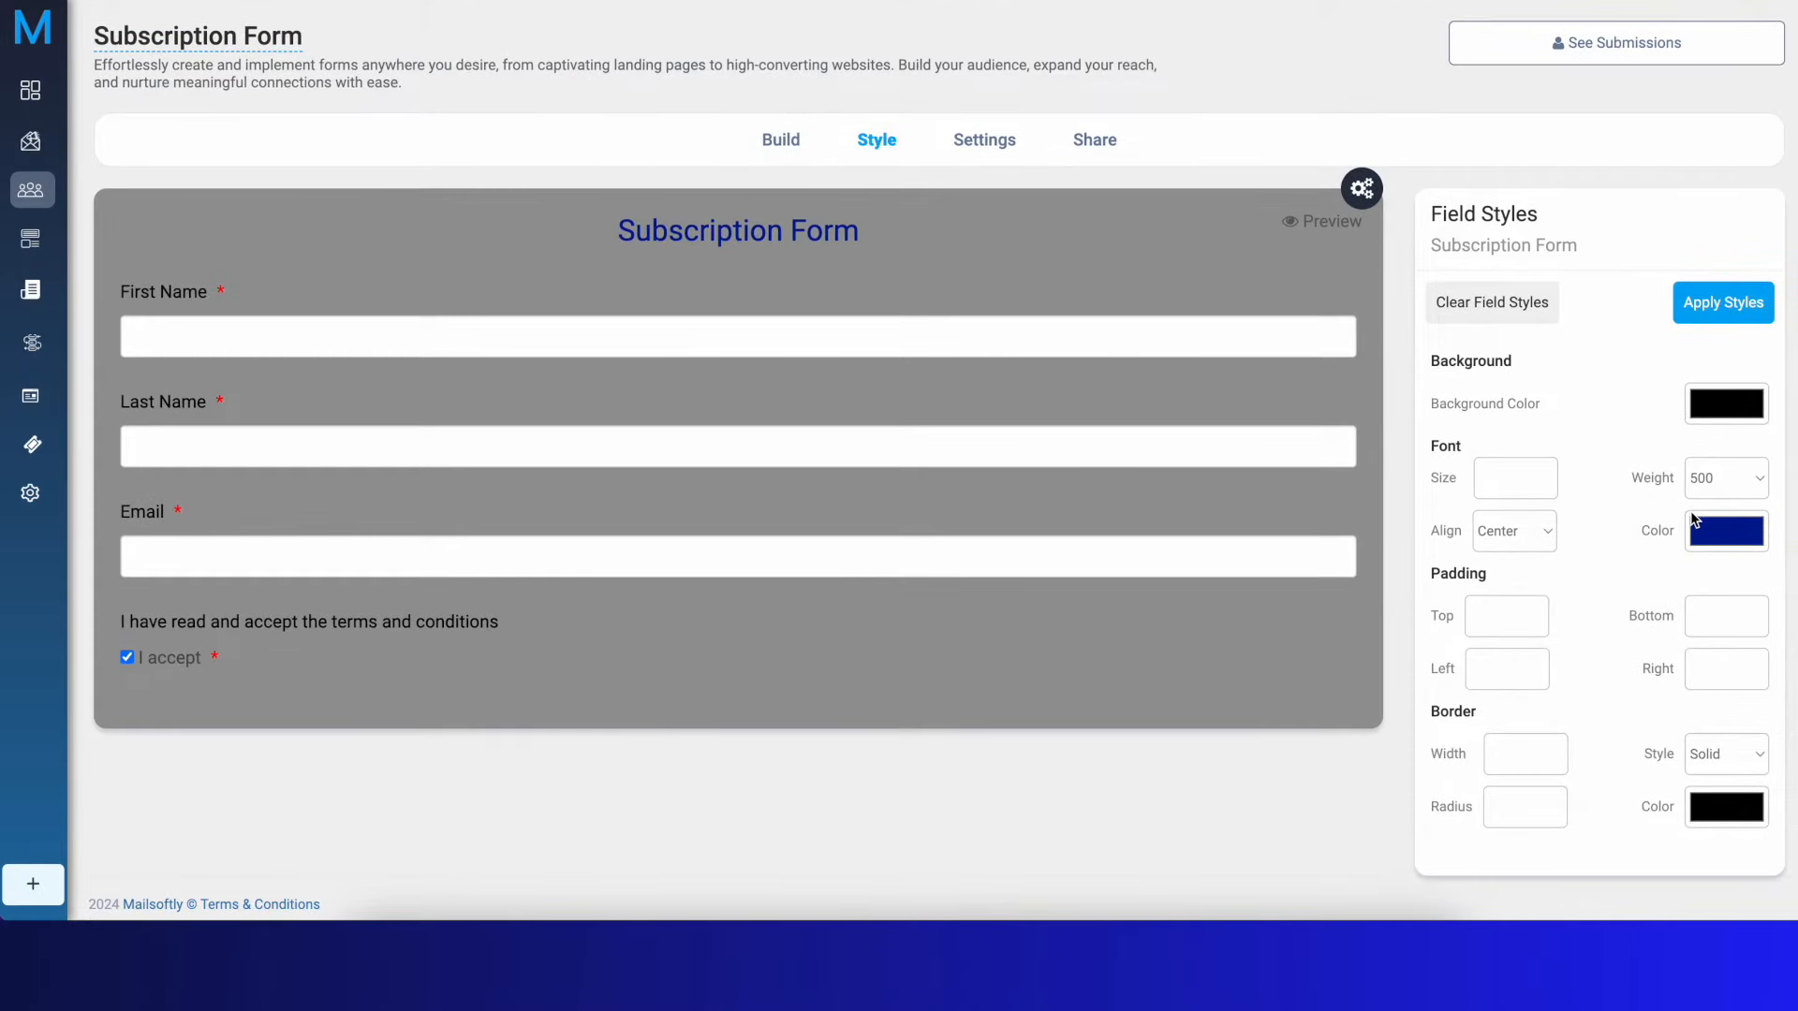
scroll(1693, 519, "up", 1)
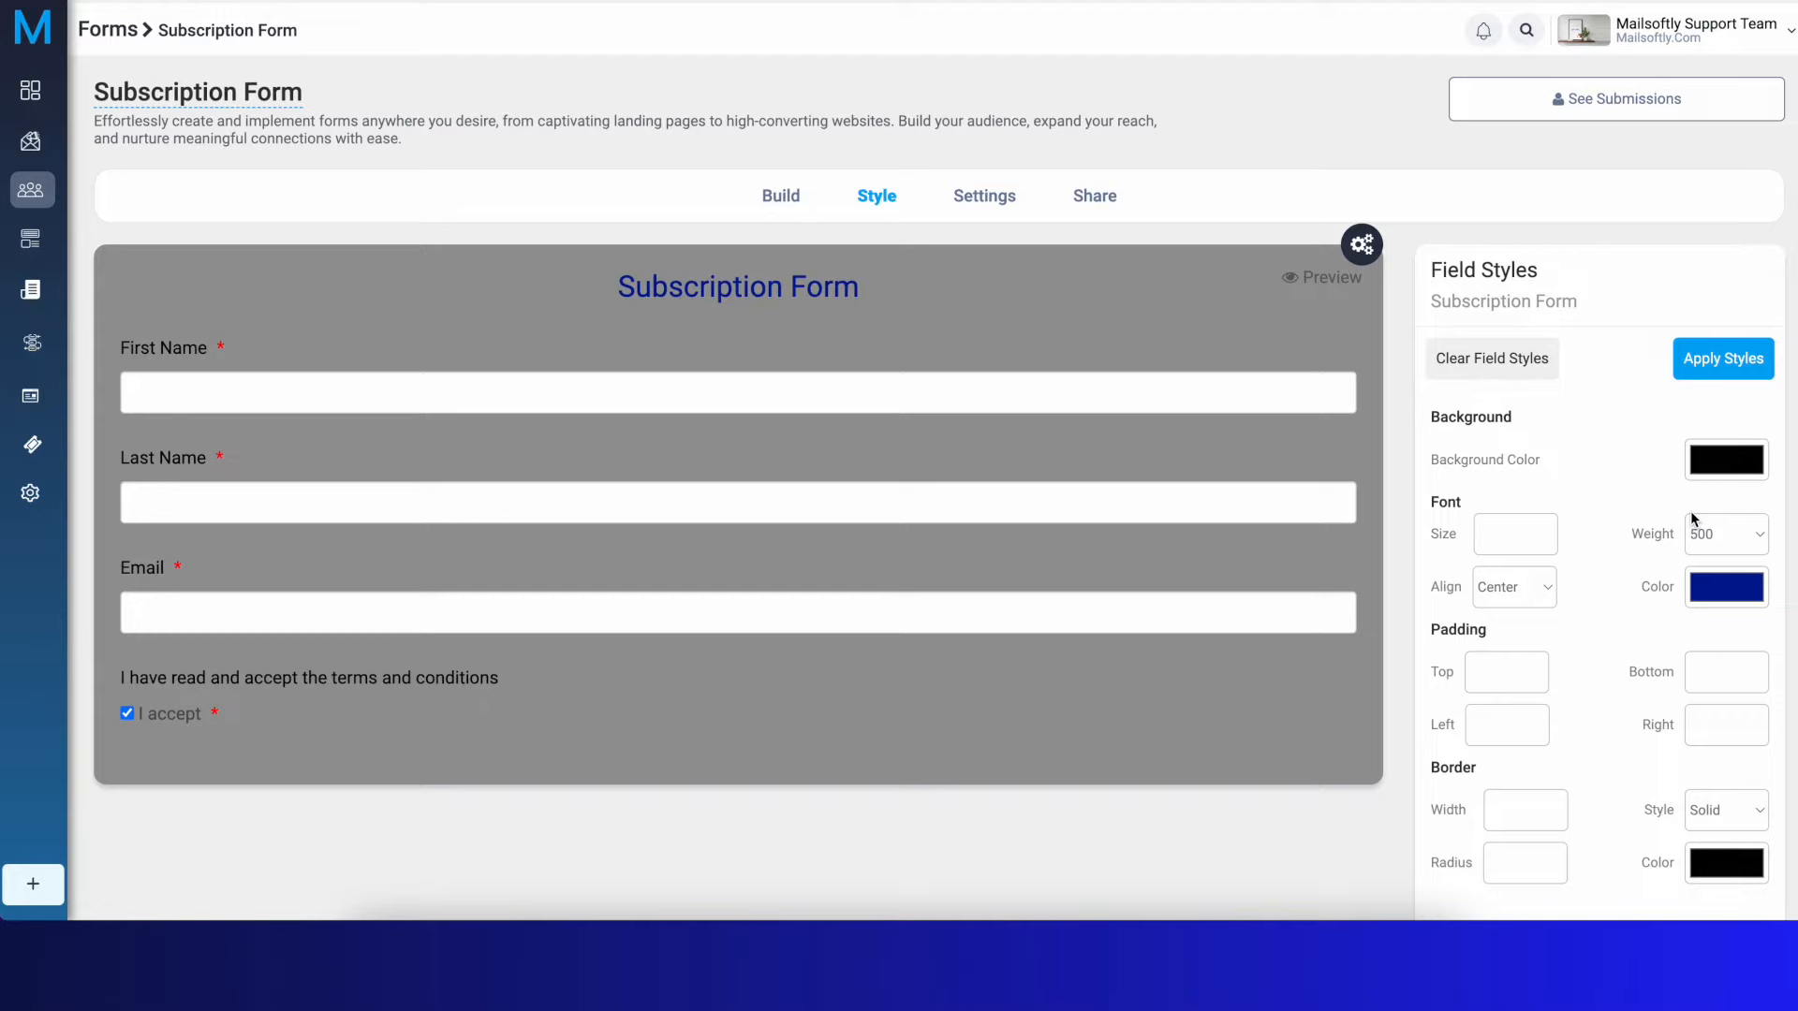
scroll(1724, 530, "down", 1)
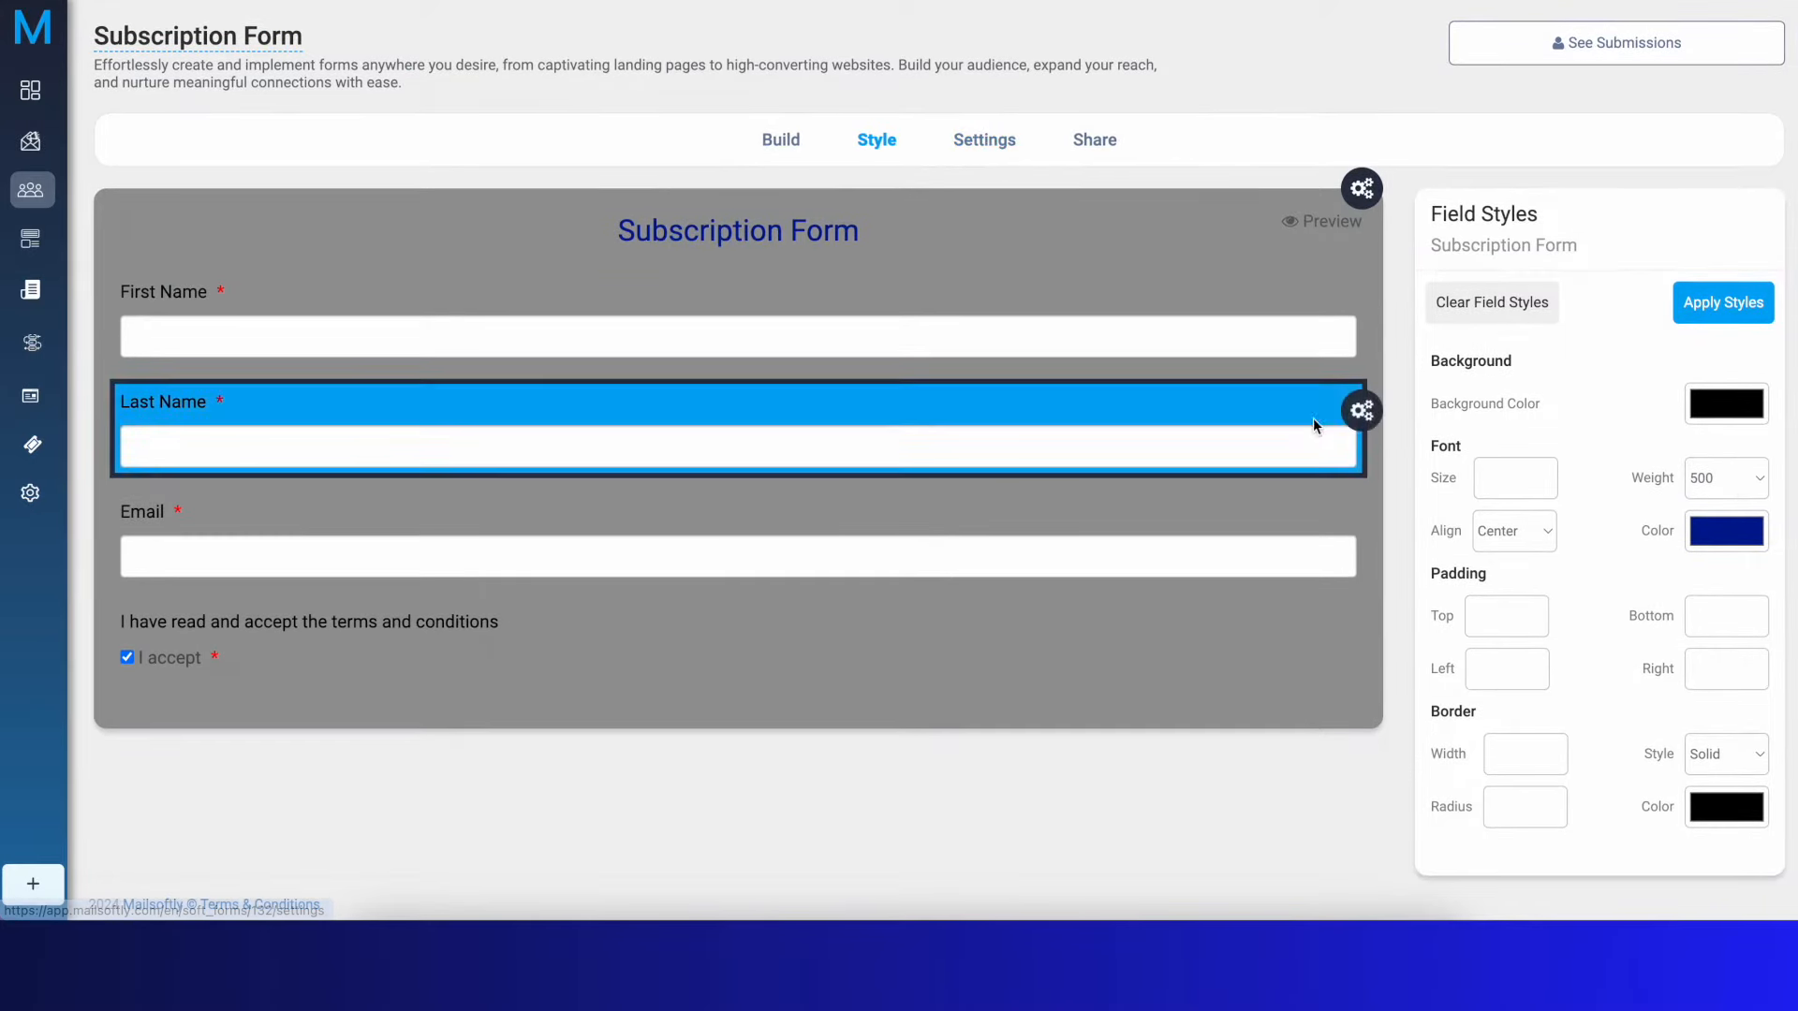
left_click(1733, 316)
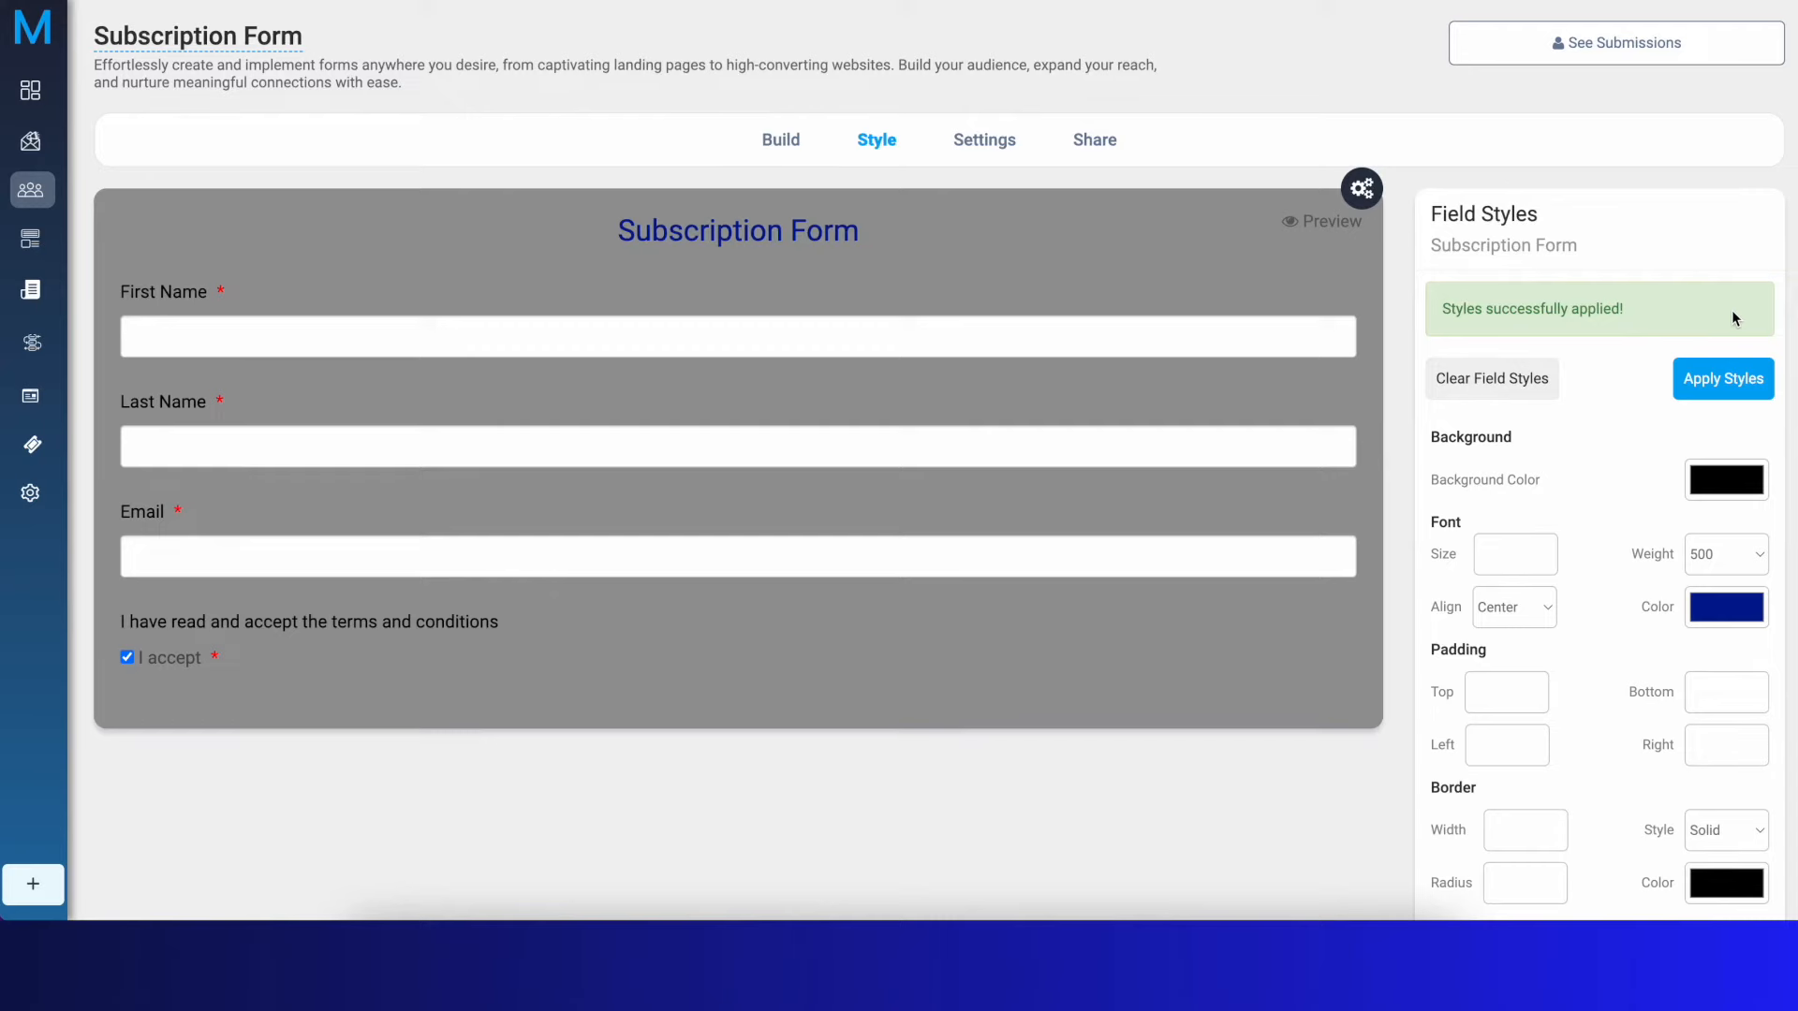
Open the form's settings and turn on creating a new contact when the user submits the form
scroll(1733, 319, "down", 1)
scroll(1732, 319, "up", 2)
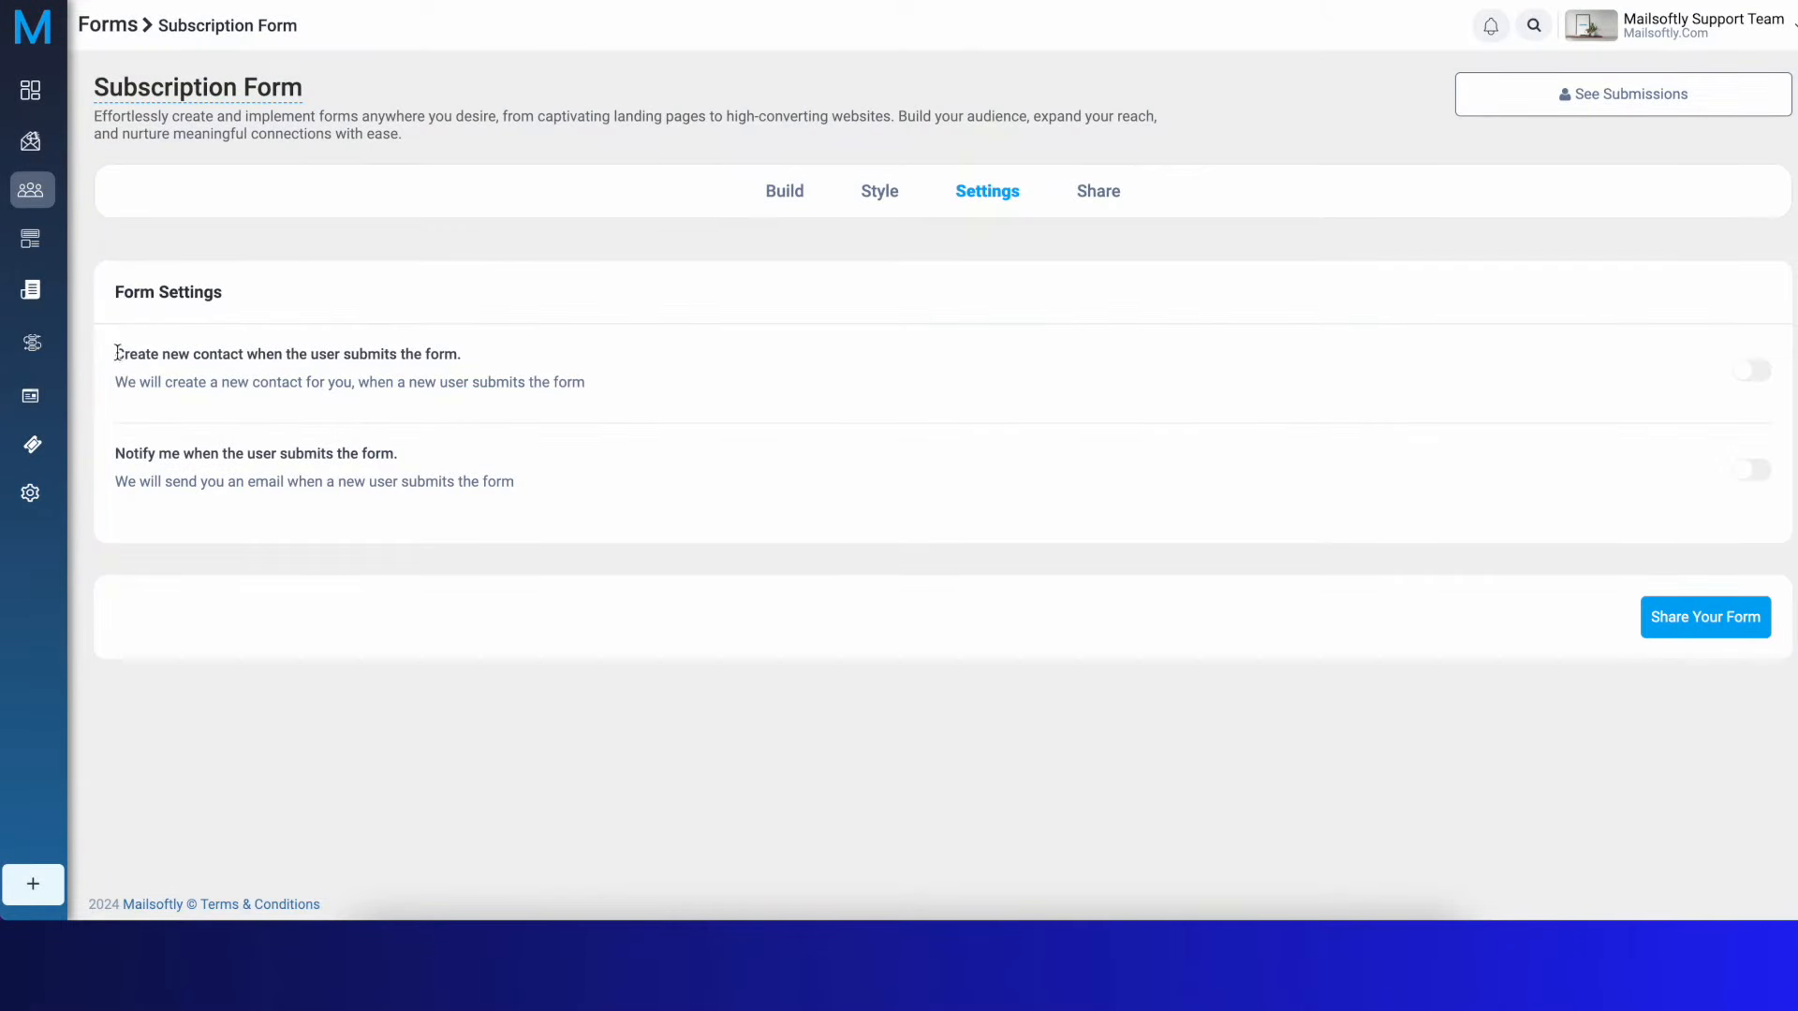
left_click_drag(115, 354, 508, 356)
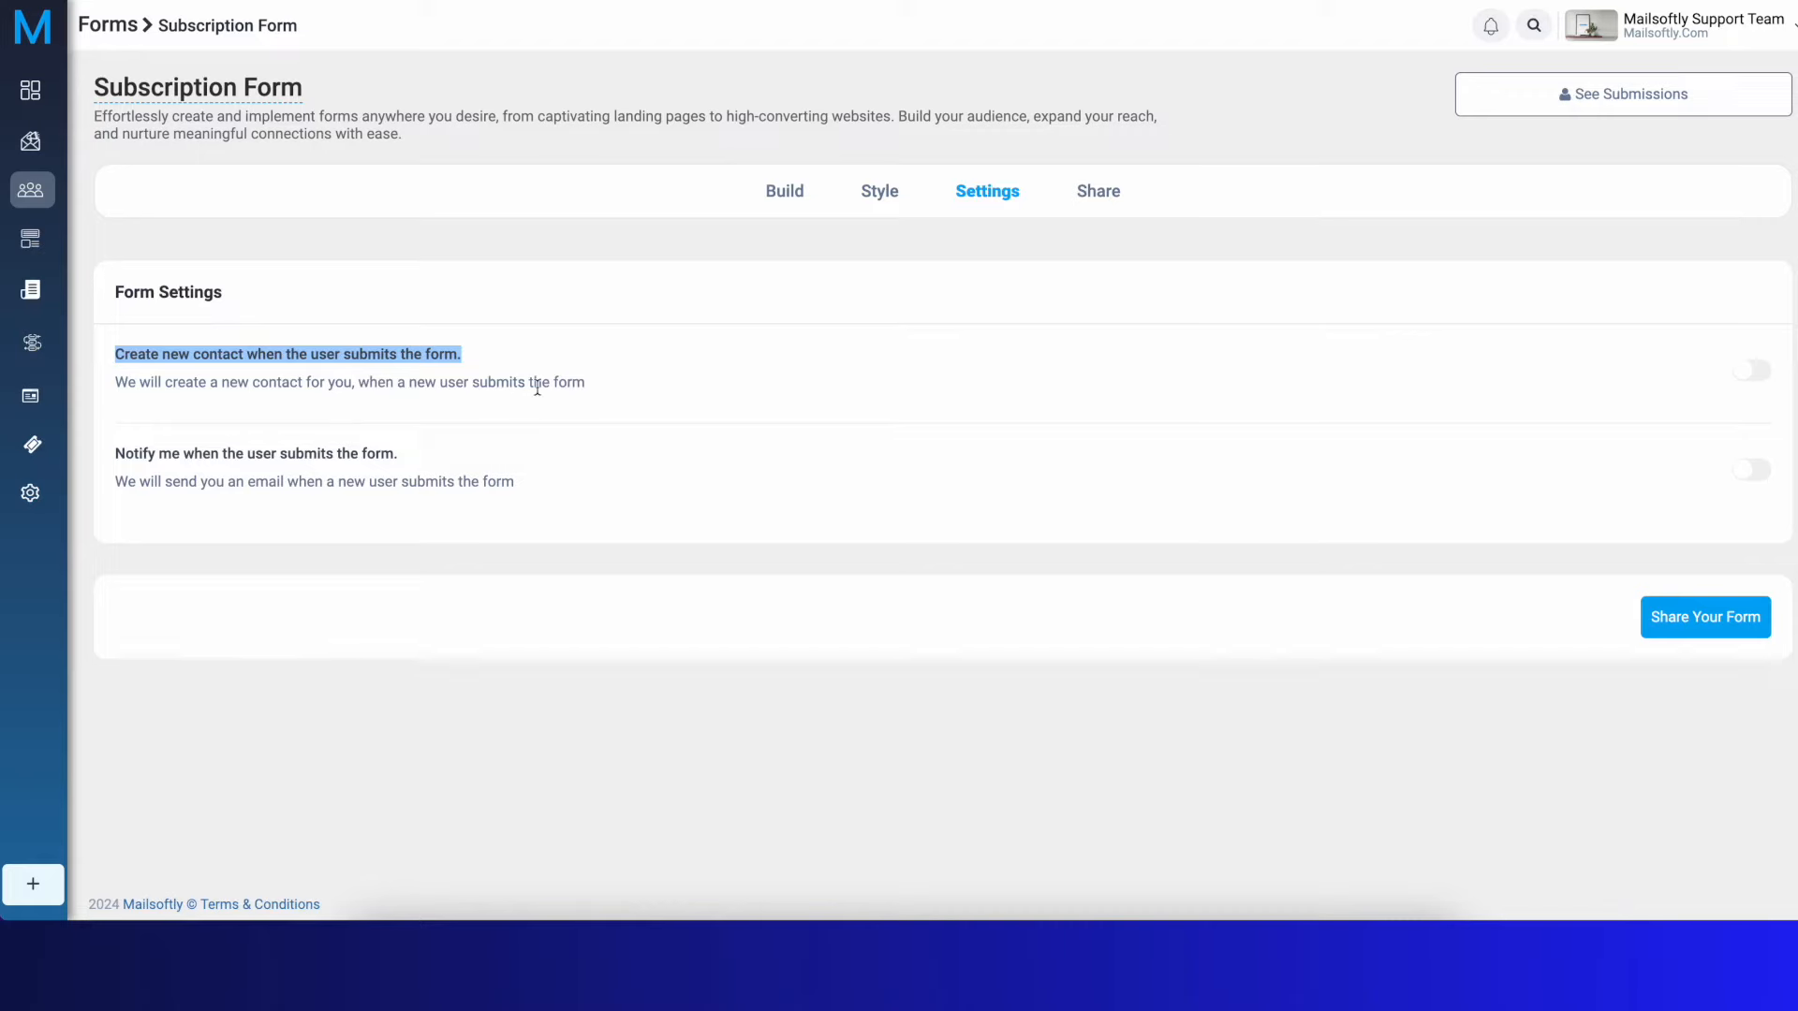
left_click(1754, 369)
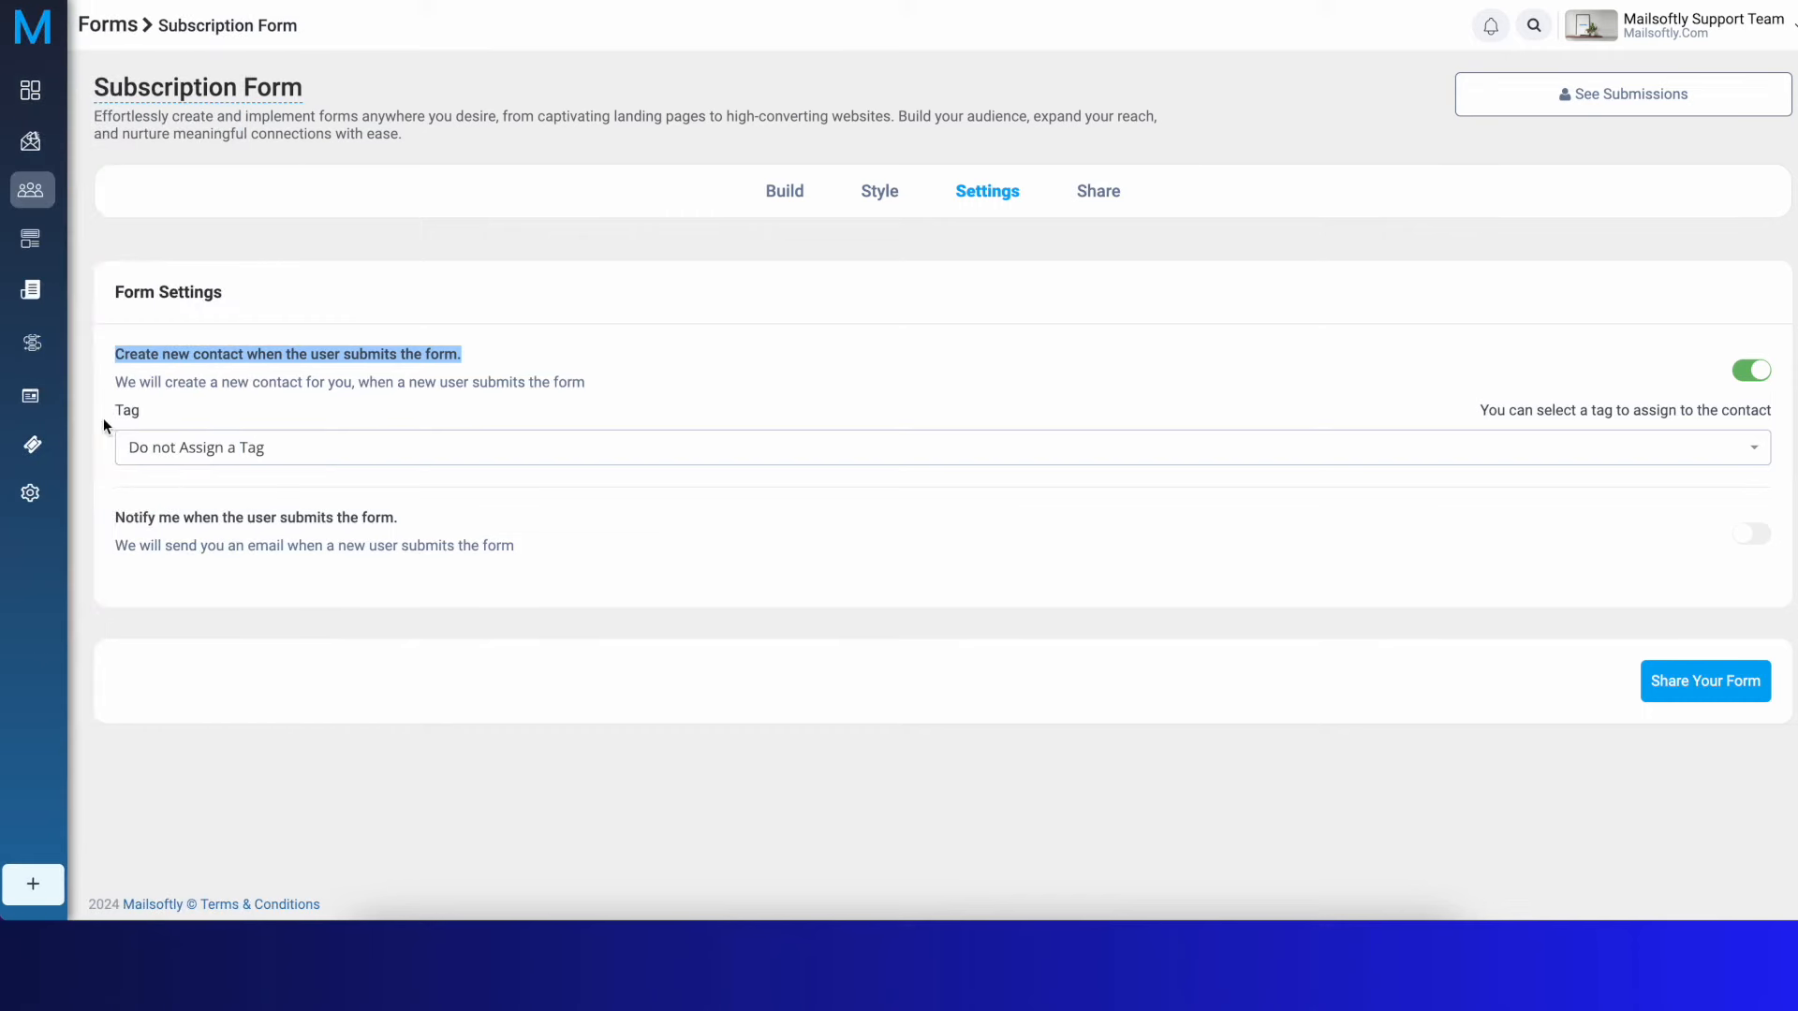
Search the contact tags for "subs" and assign an existing test tag to the new contacts instead
left_click(242, 440)
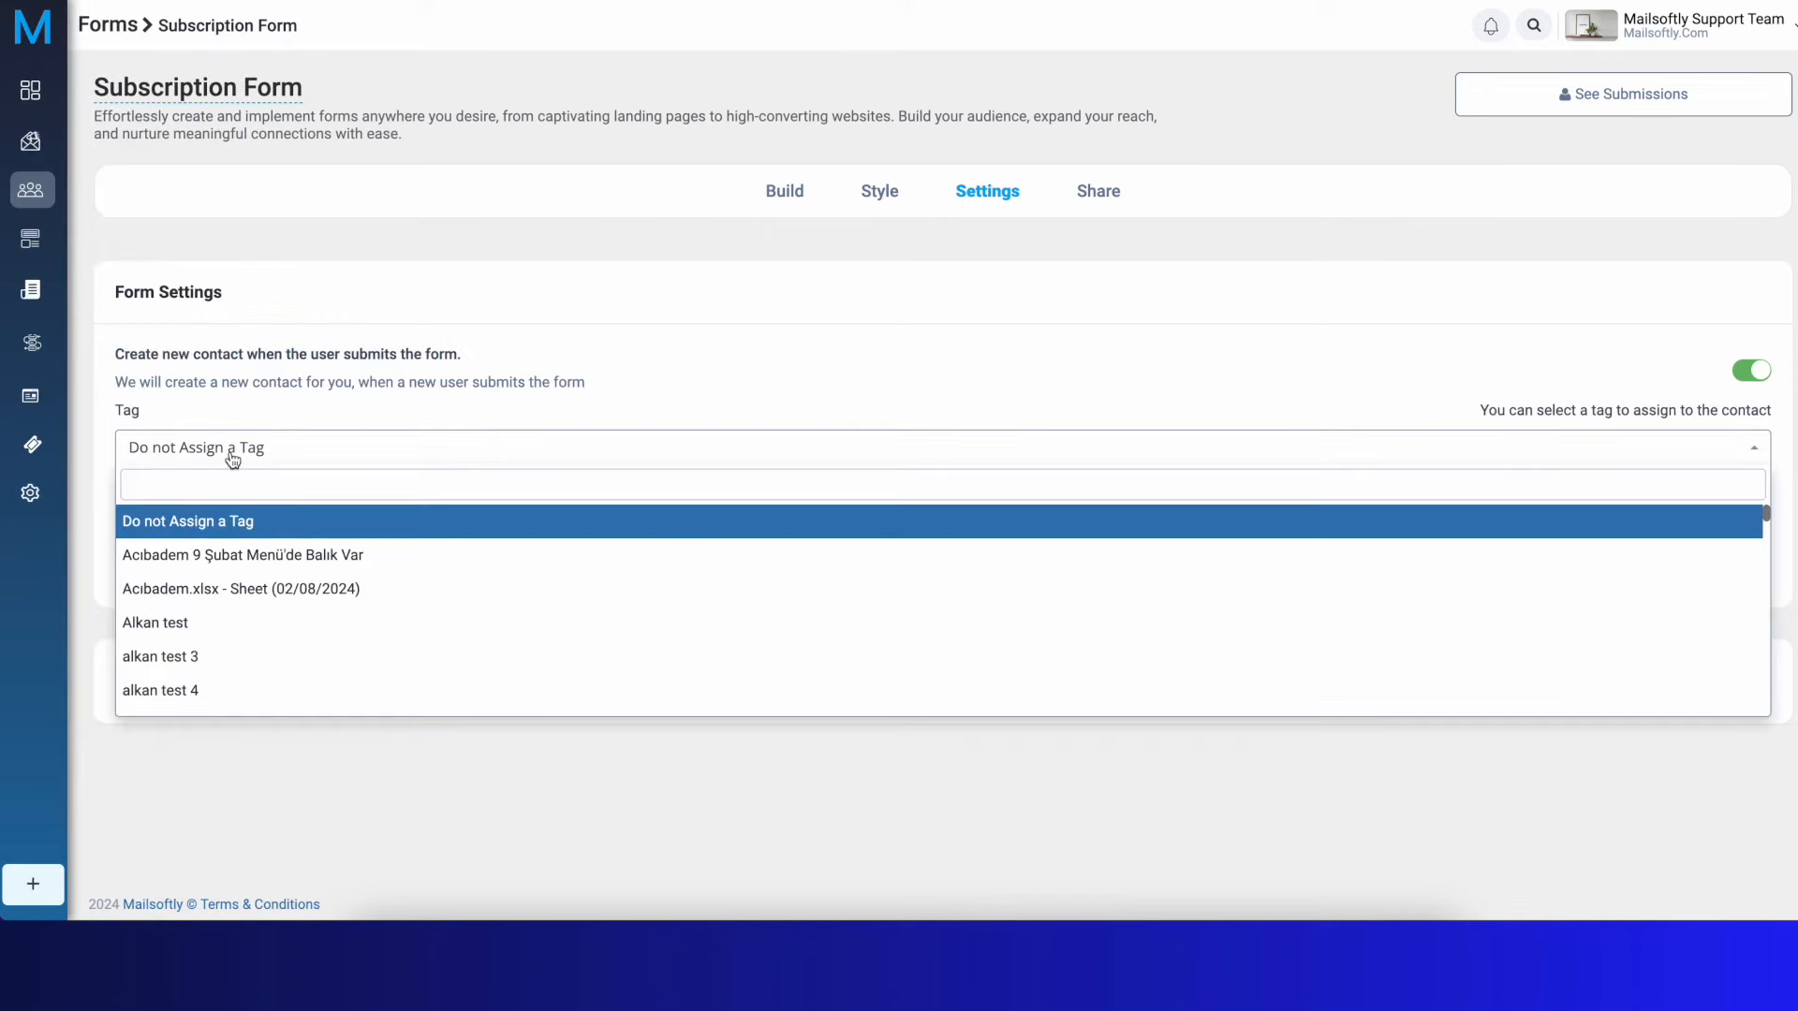
type("subs")
key("BackSpace")
key("BackSpace")
key("BackSpace")
left_click(489, 408)
left_click(378, 458)
left_click(259, 622)
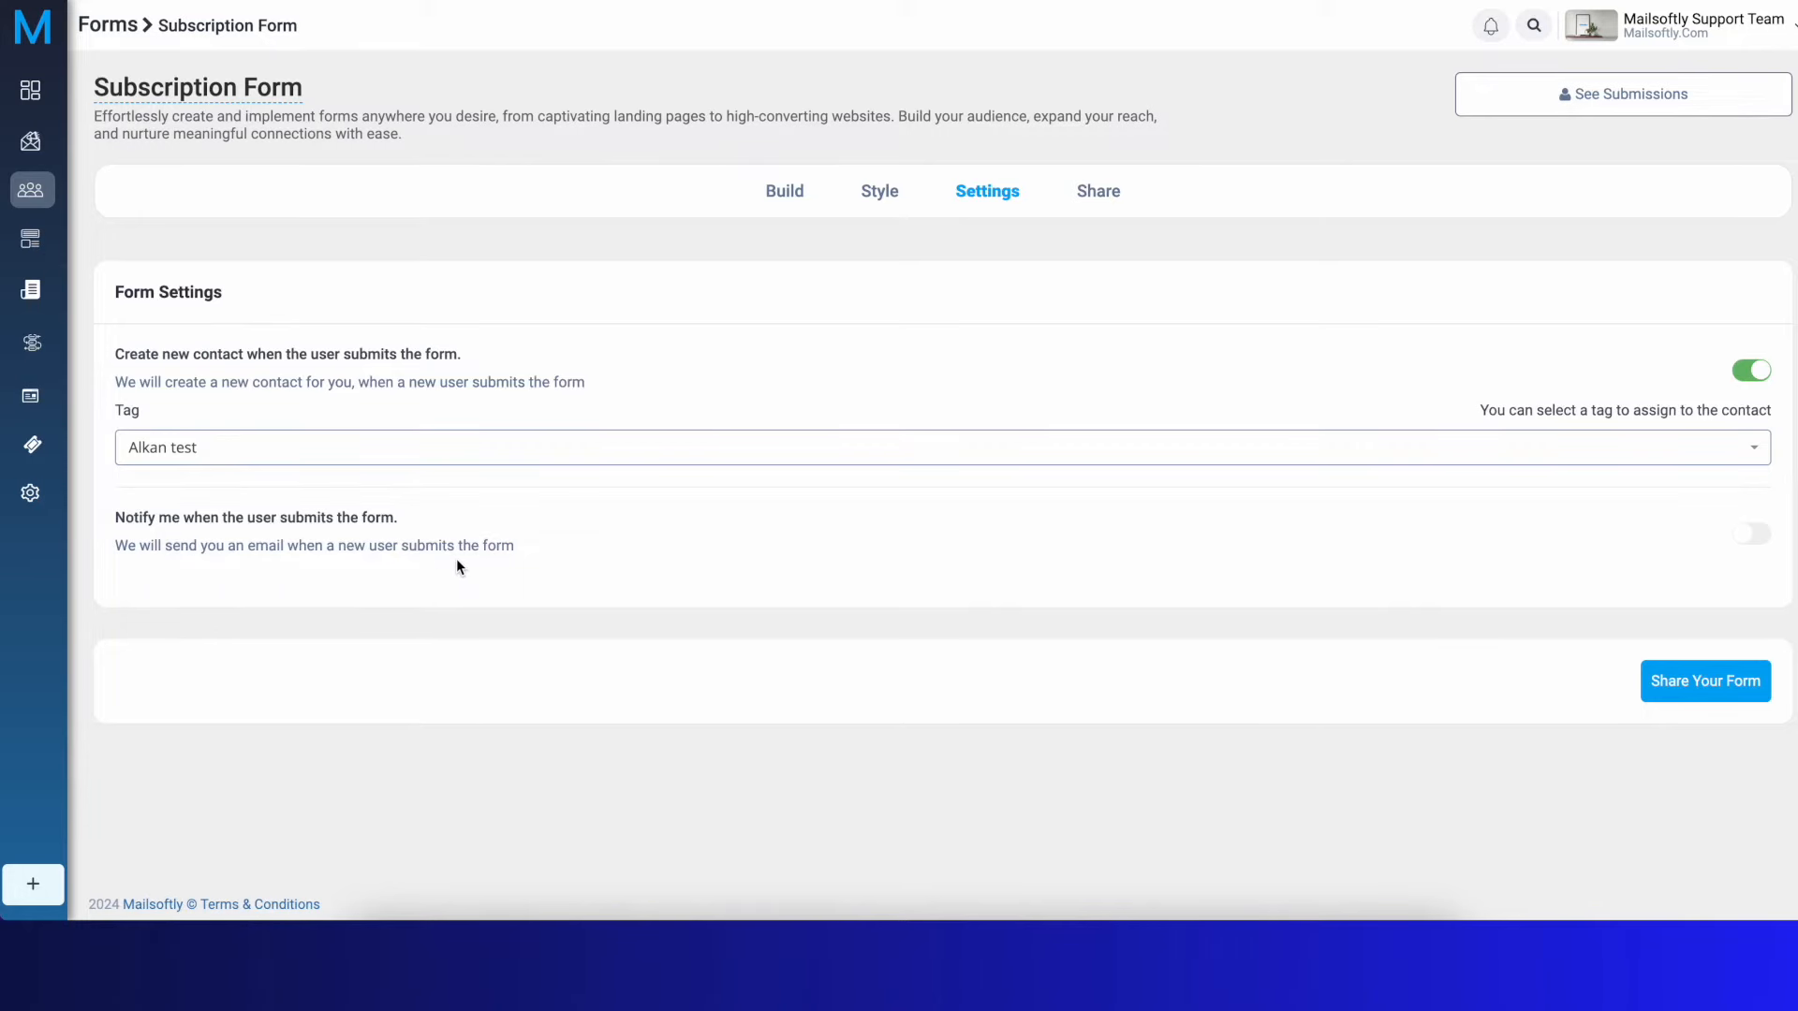
Turn on submission notifications and add a team member's email and the company's general contact email as recipients
left_click(1751, 534)
left_click(673, 625)
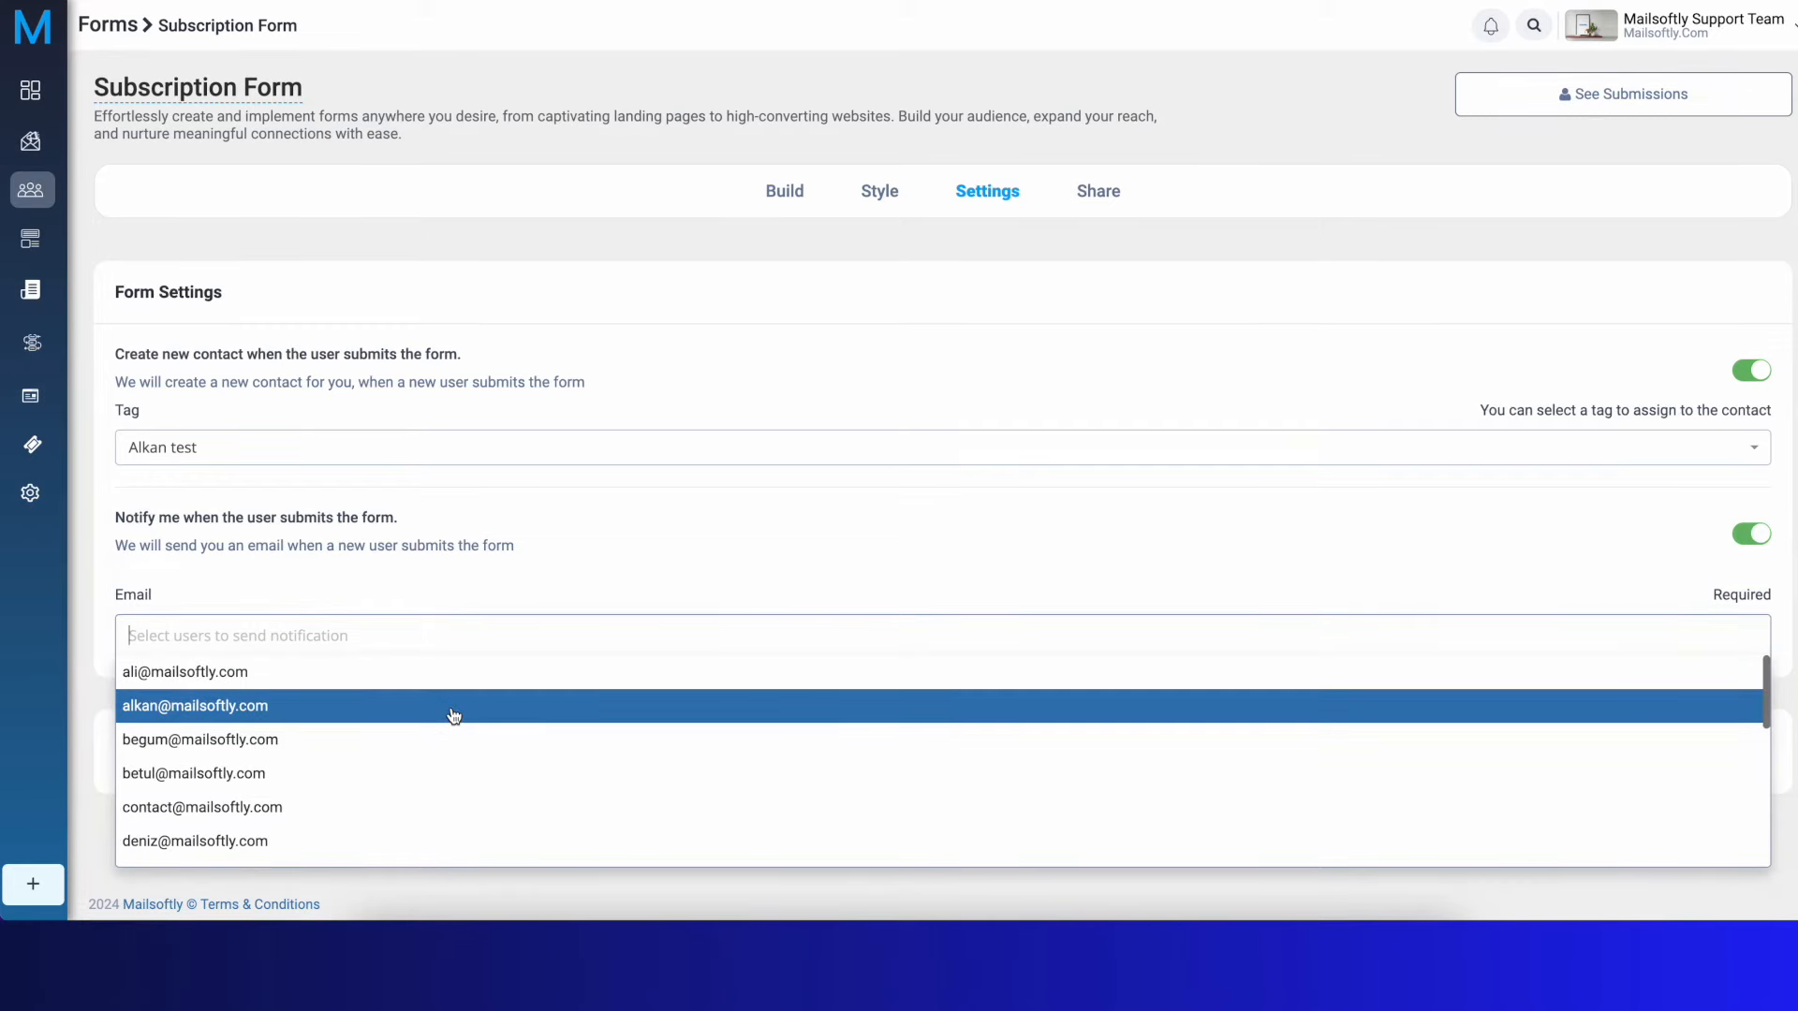
left_click(452, 707)
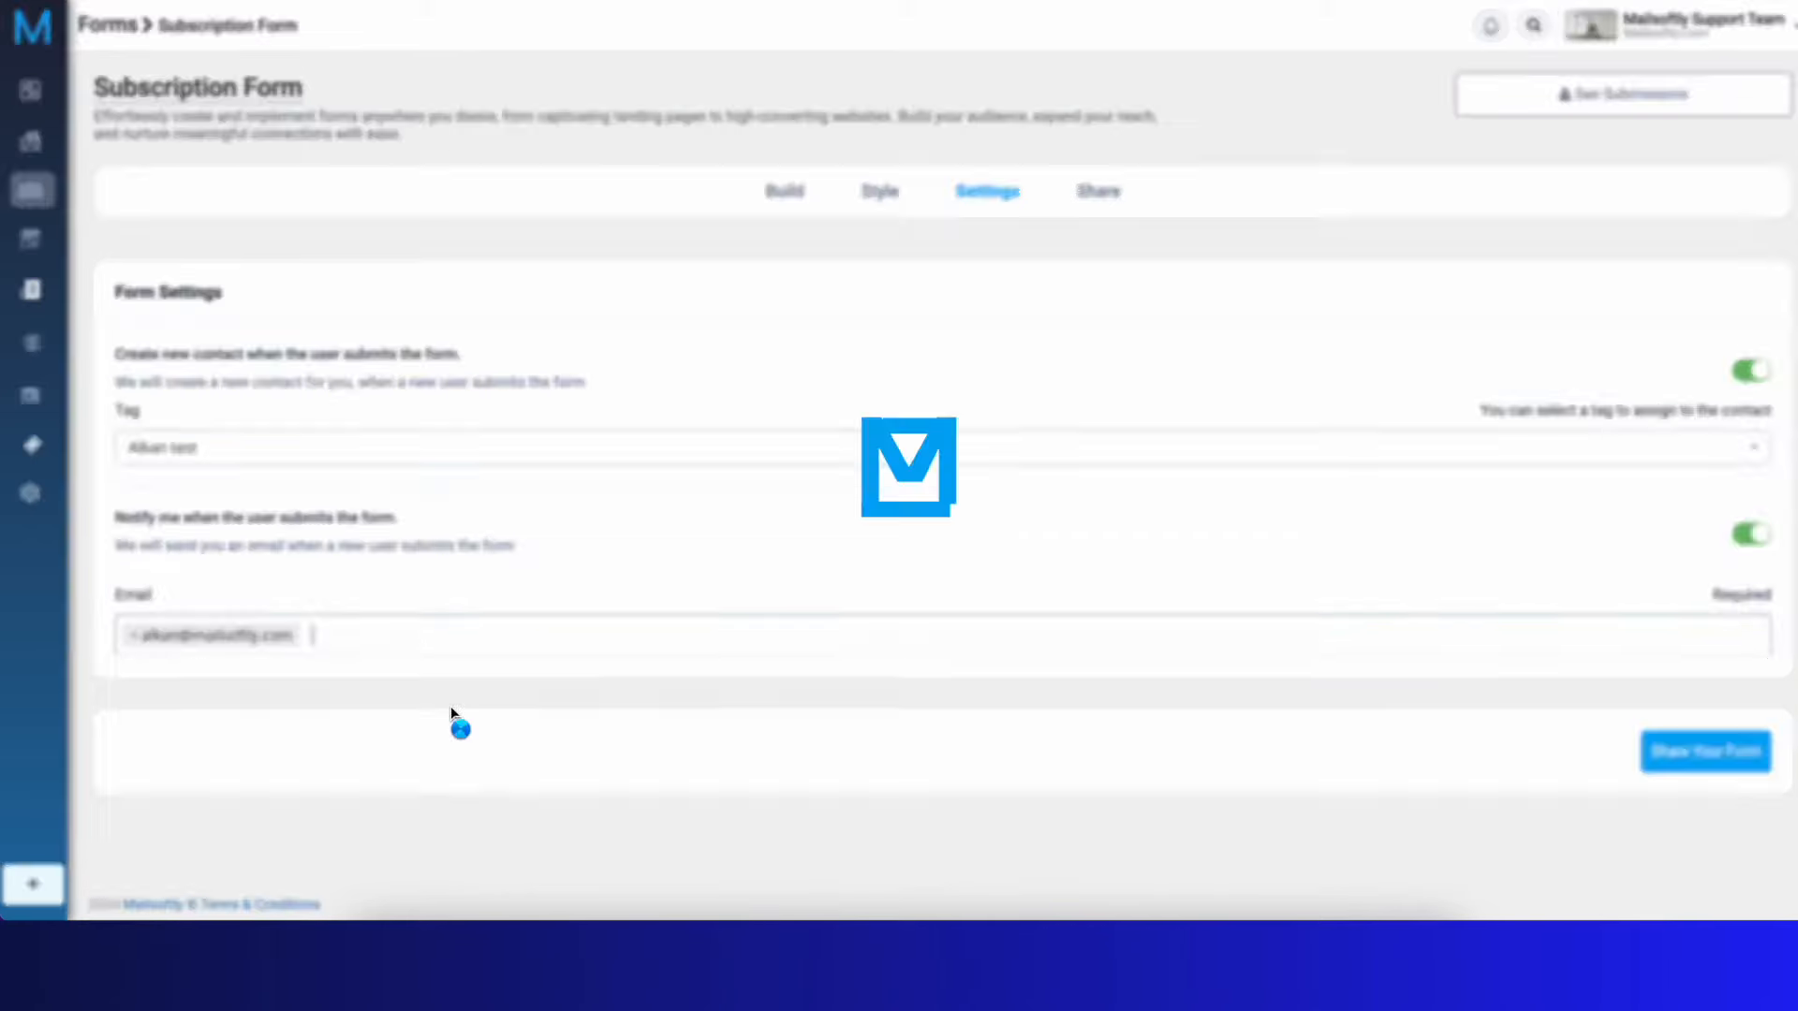
left_click(478, 643)
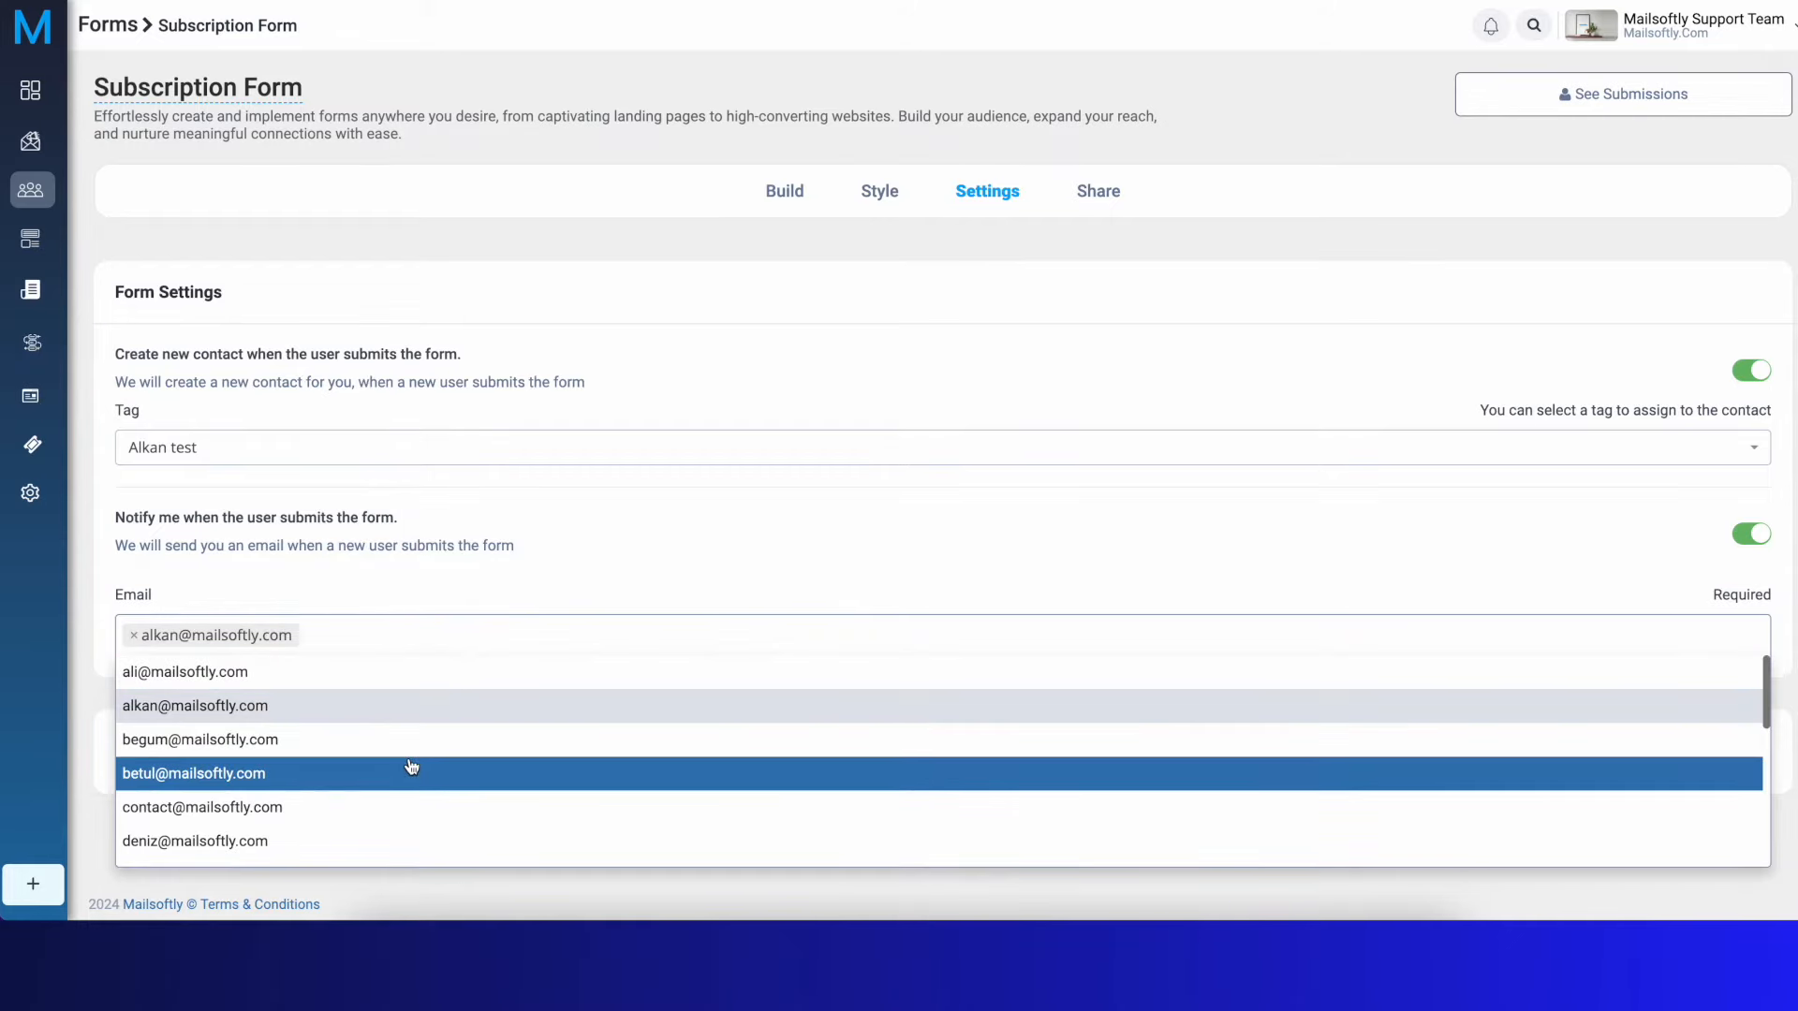
left_click(391, 806)
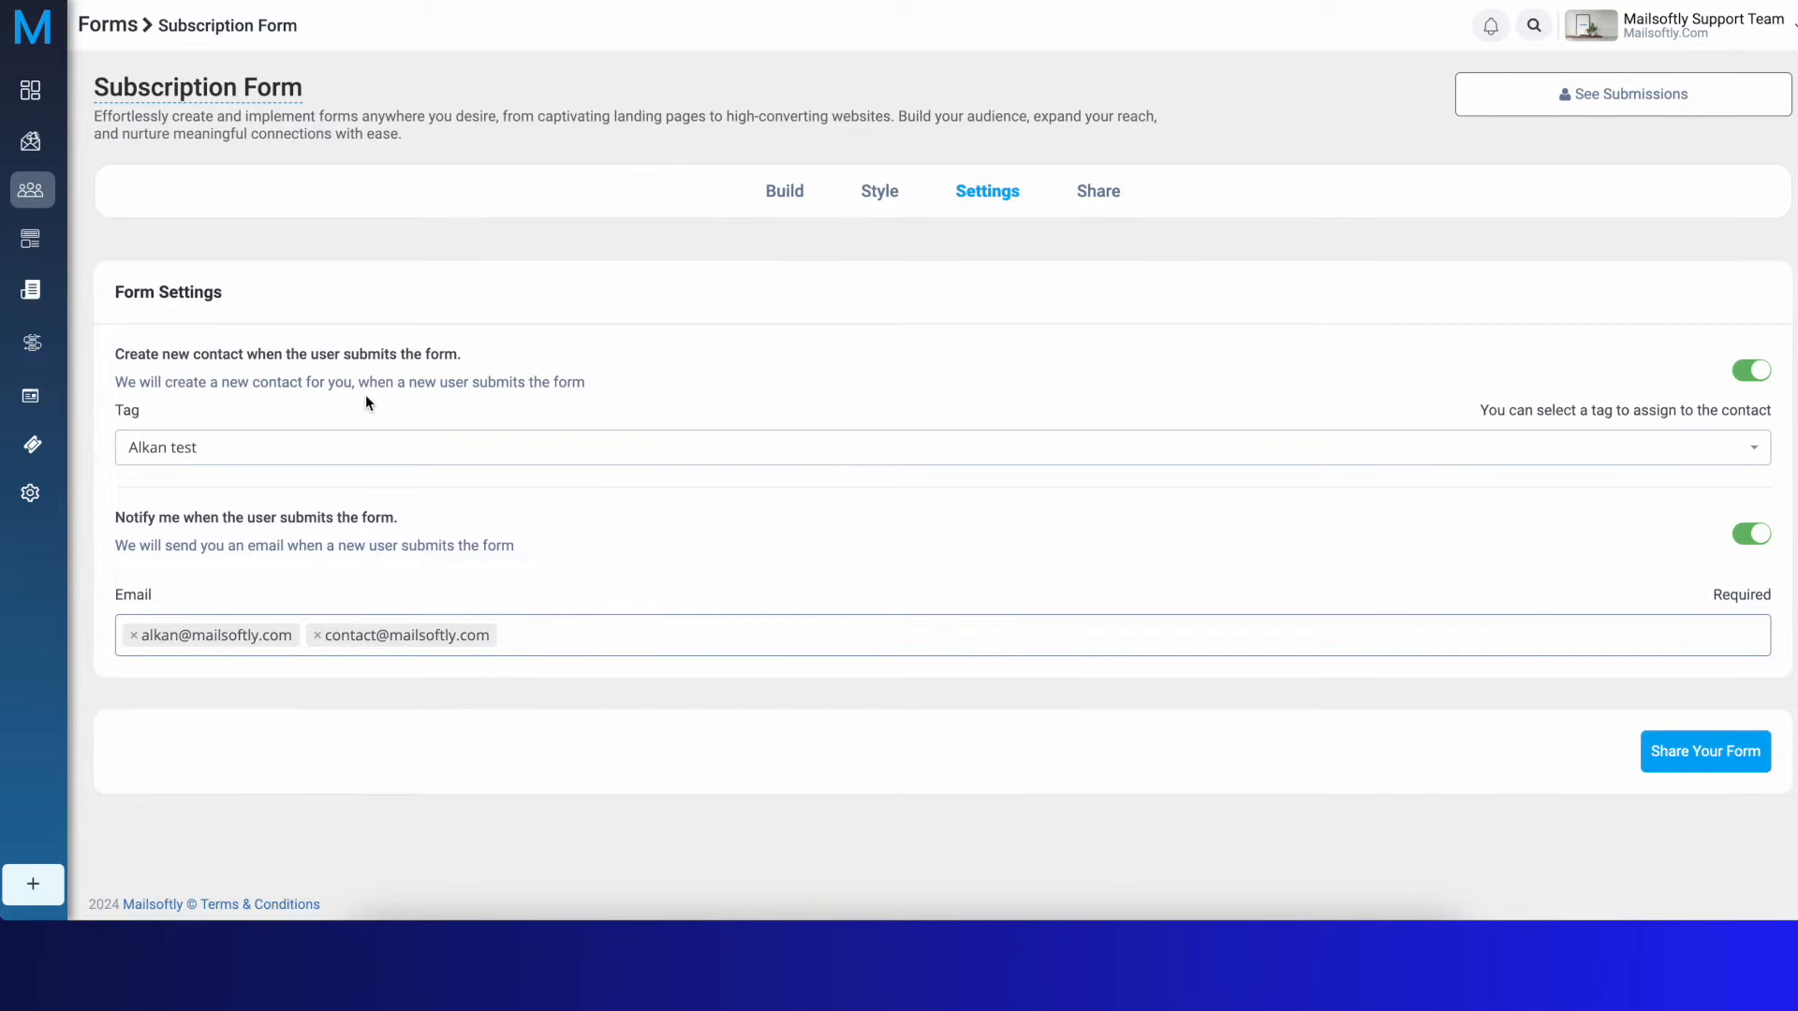
Open the Tags page under Contacts in a new browser tab
mouse_move(98, 384)
mouse_move(47, 558)
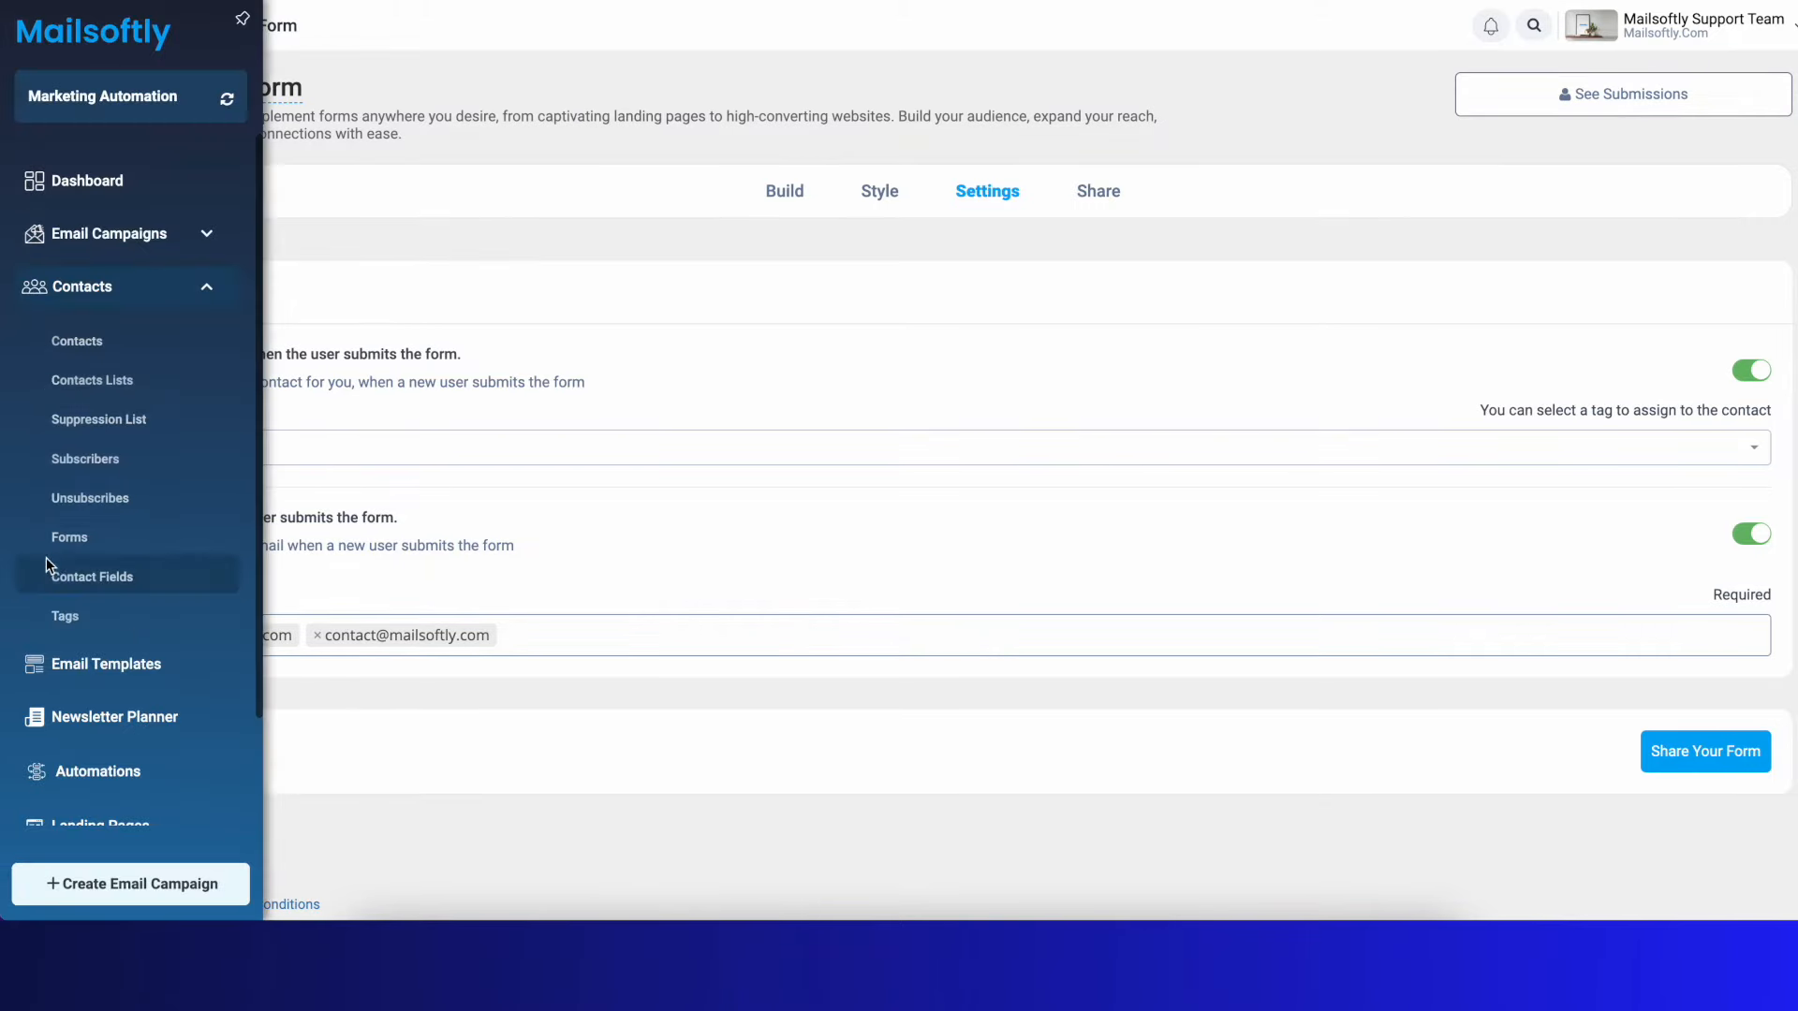
right_click(62, 628)
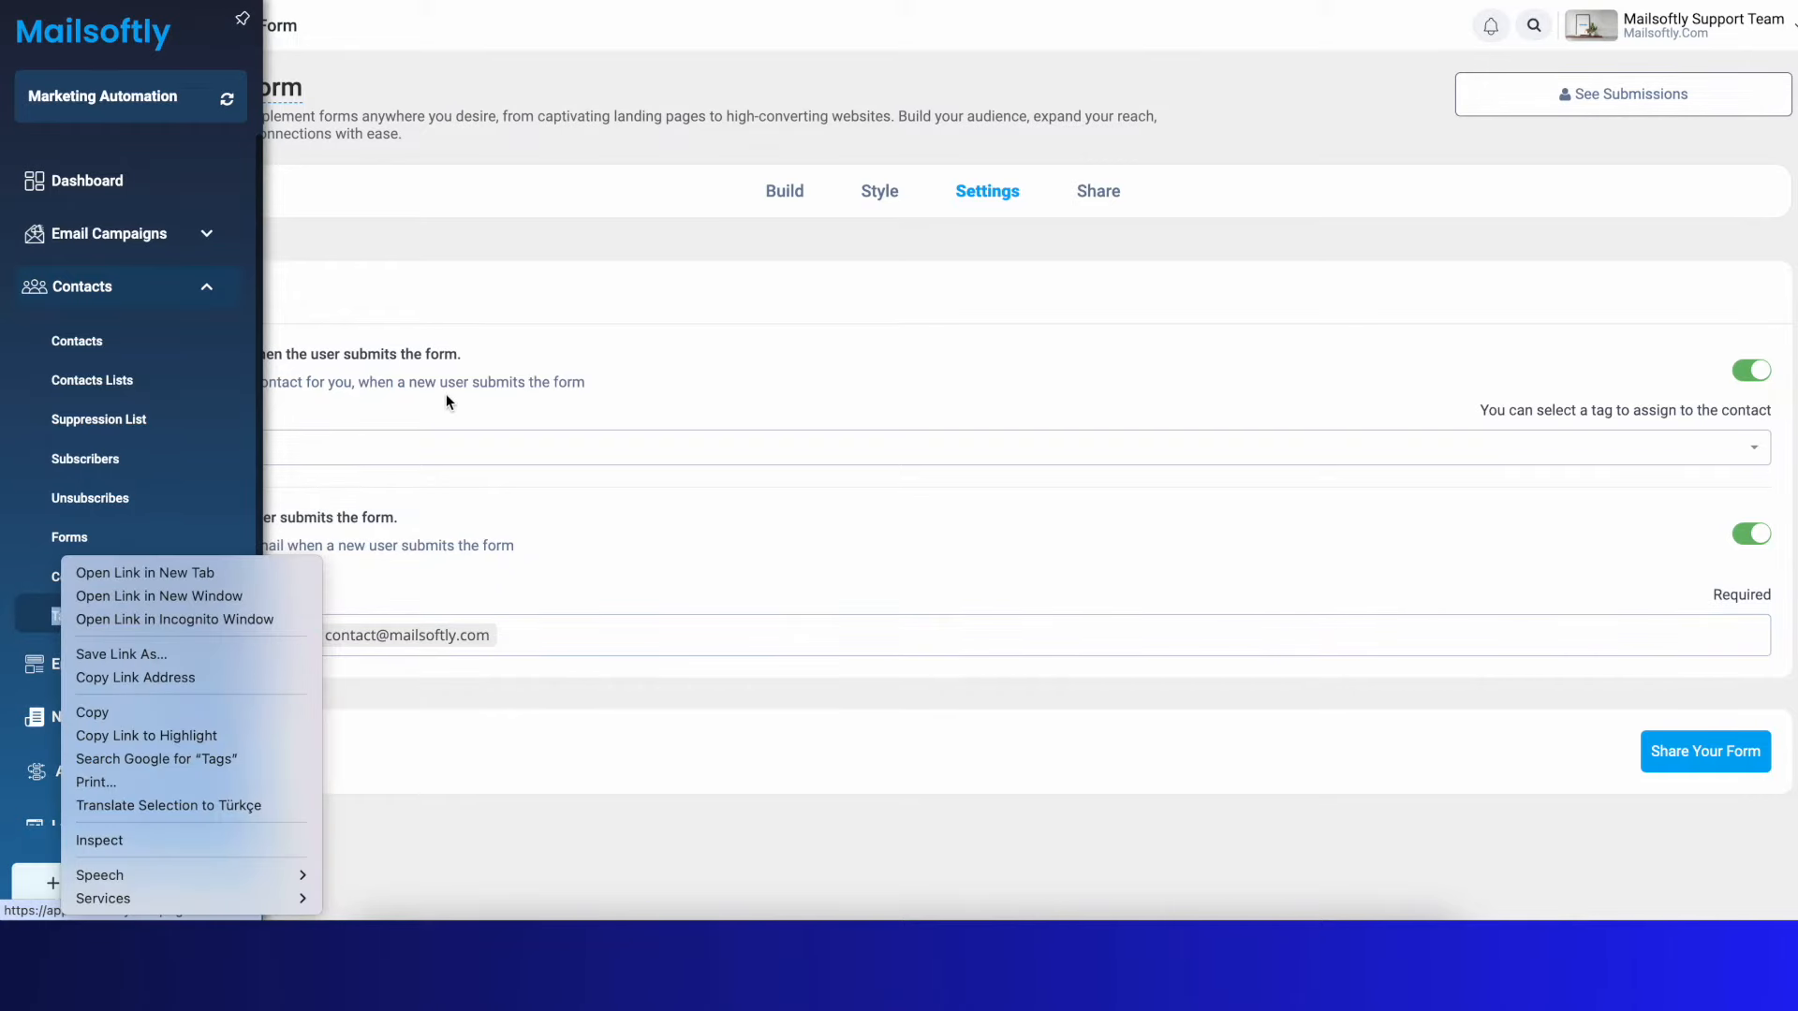
left_click(131, 293)
right_click(63, 619)
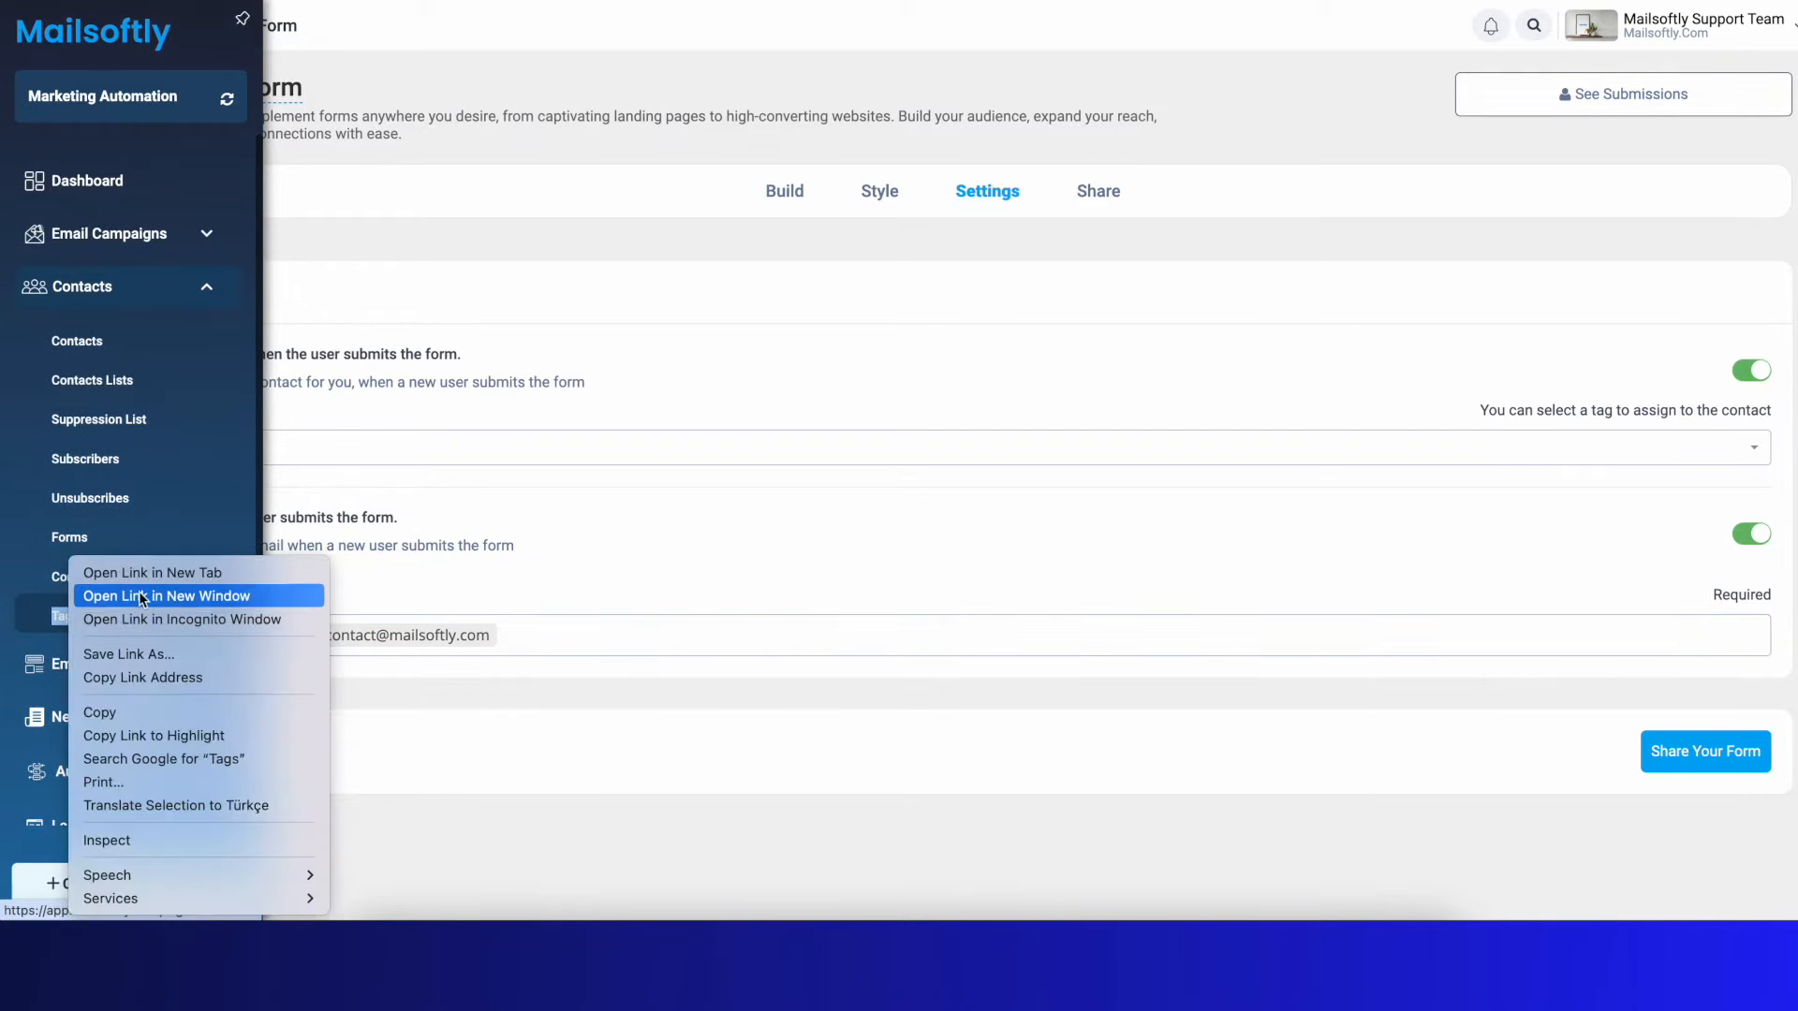
left_click(147, 572)
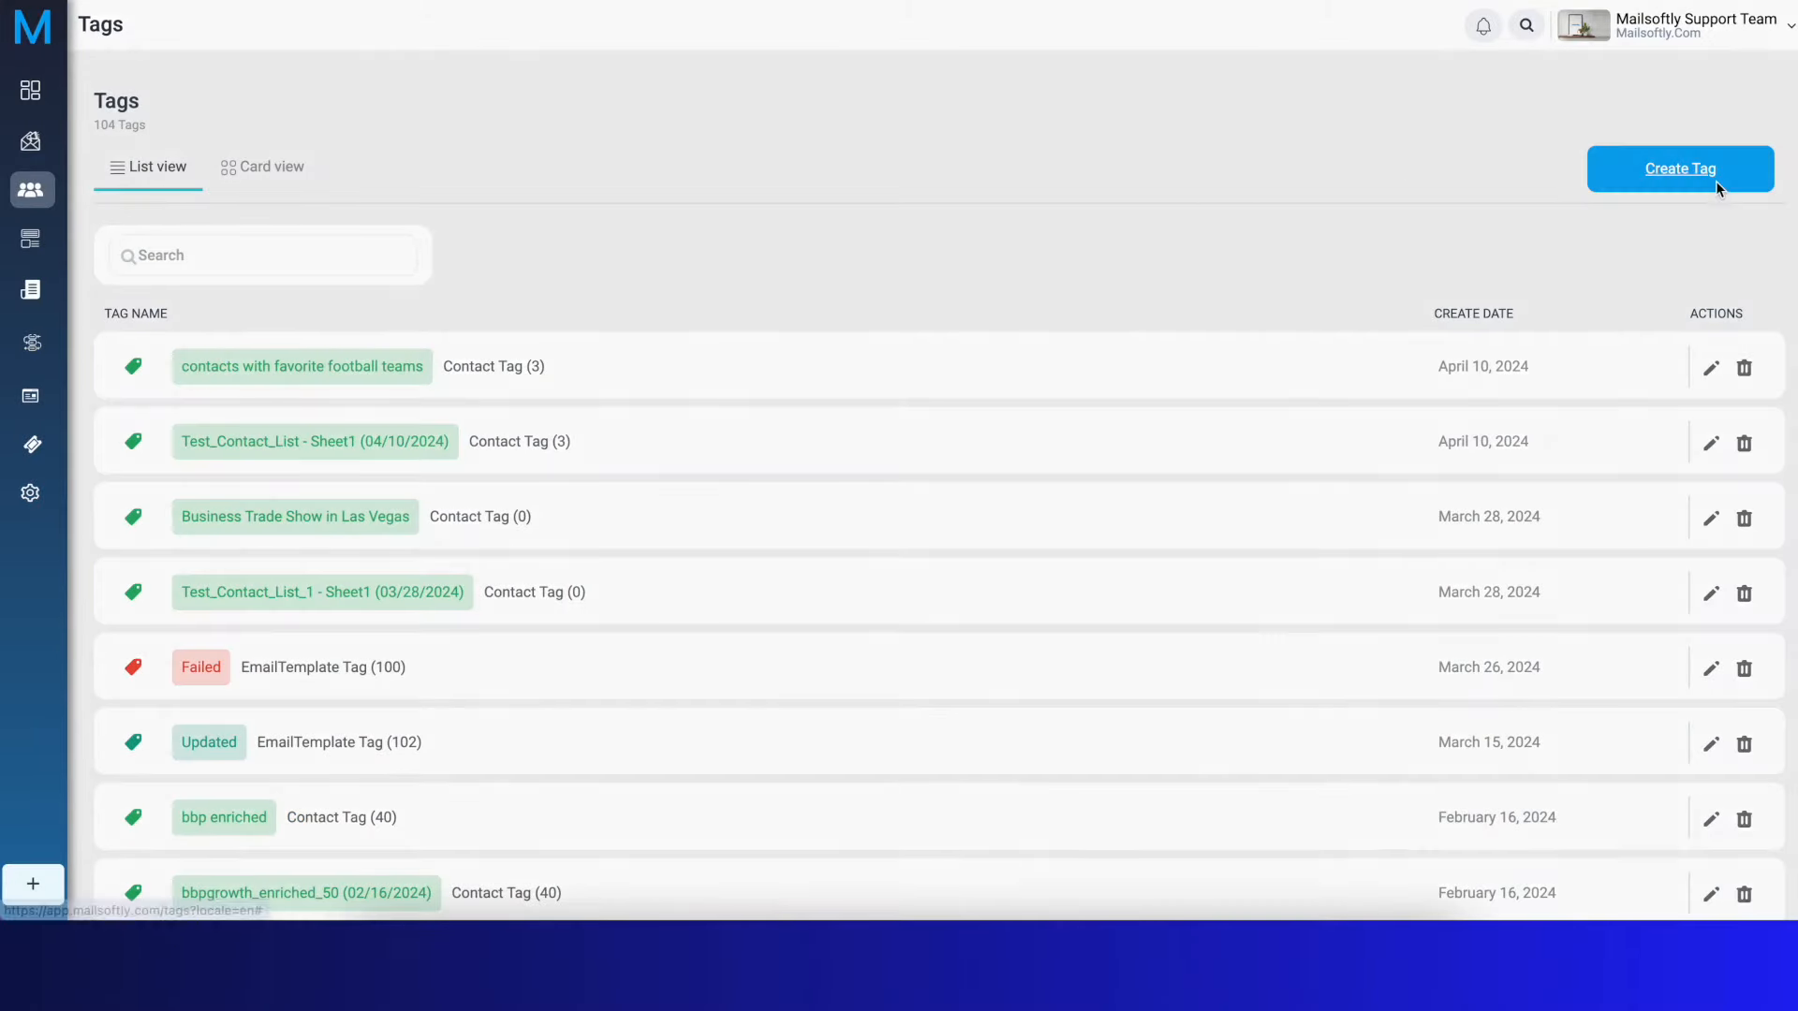
Start a new tag and name it "Subscription to our Form"
left_click(1718, 187)
left_click(722, 166)
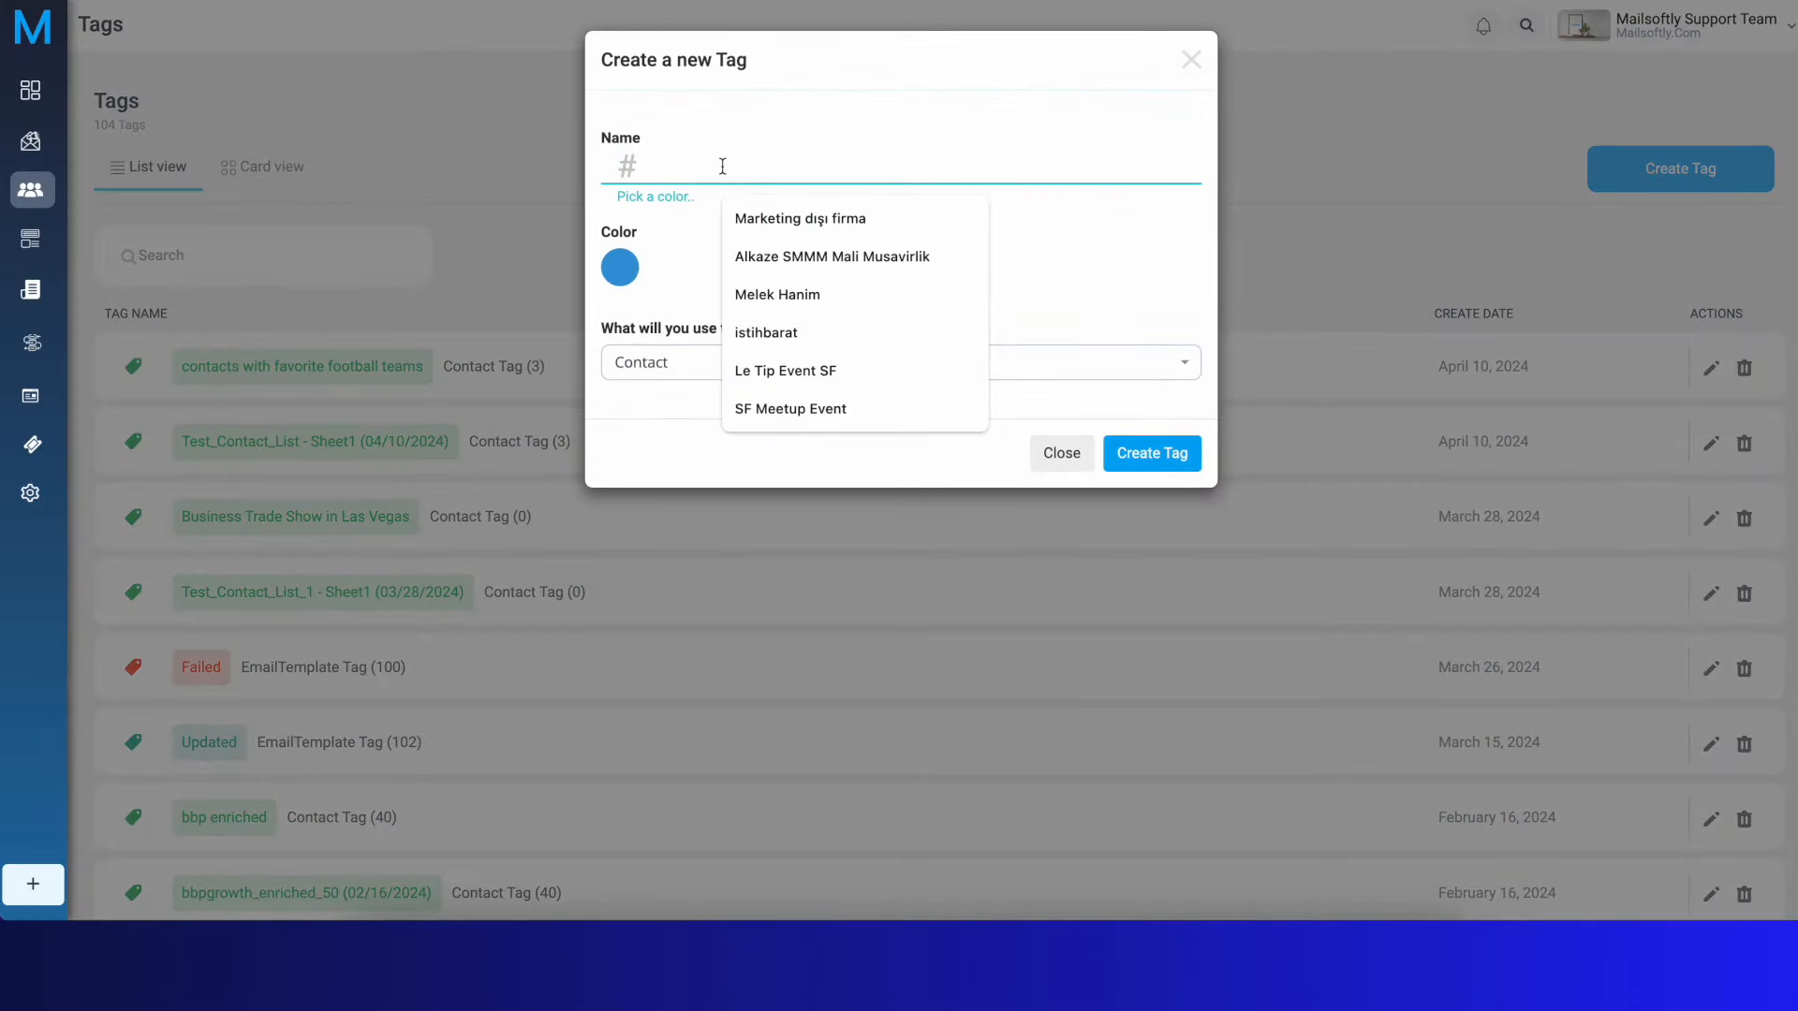
type("Subs")
left_click(813, 224)
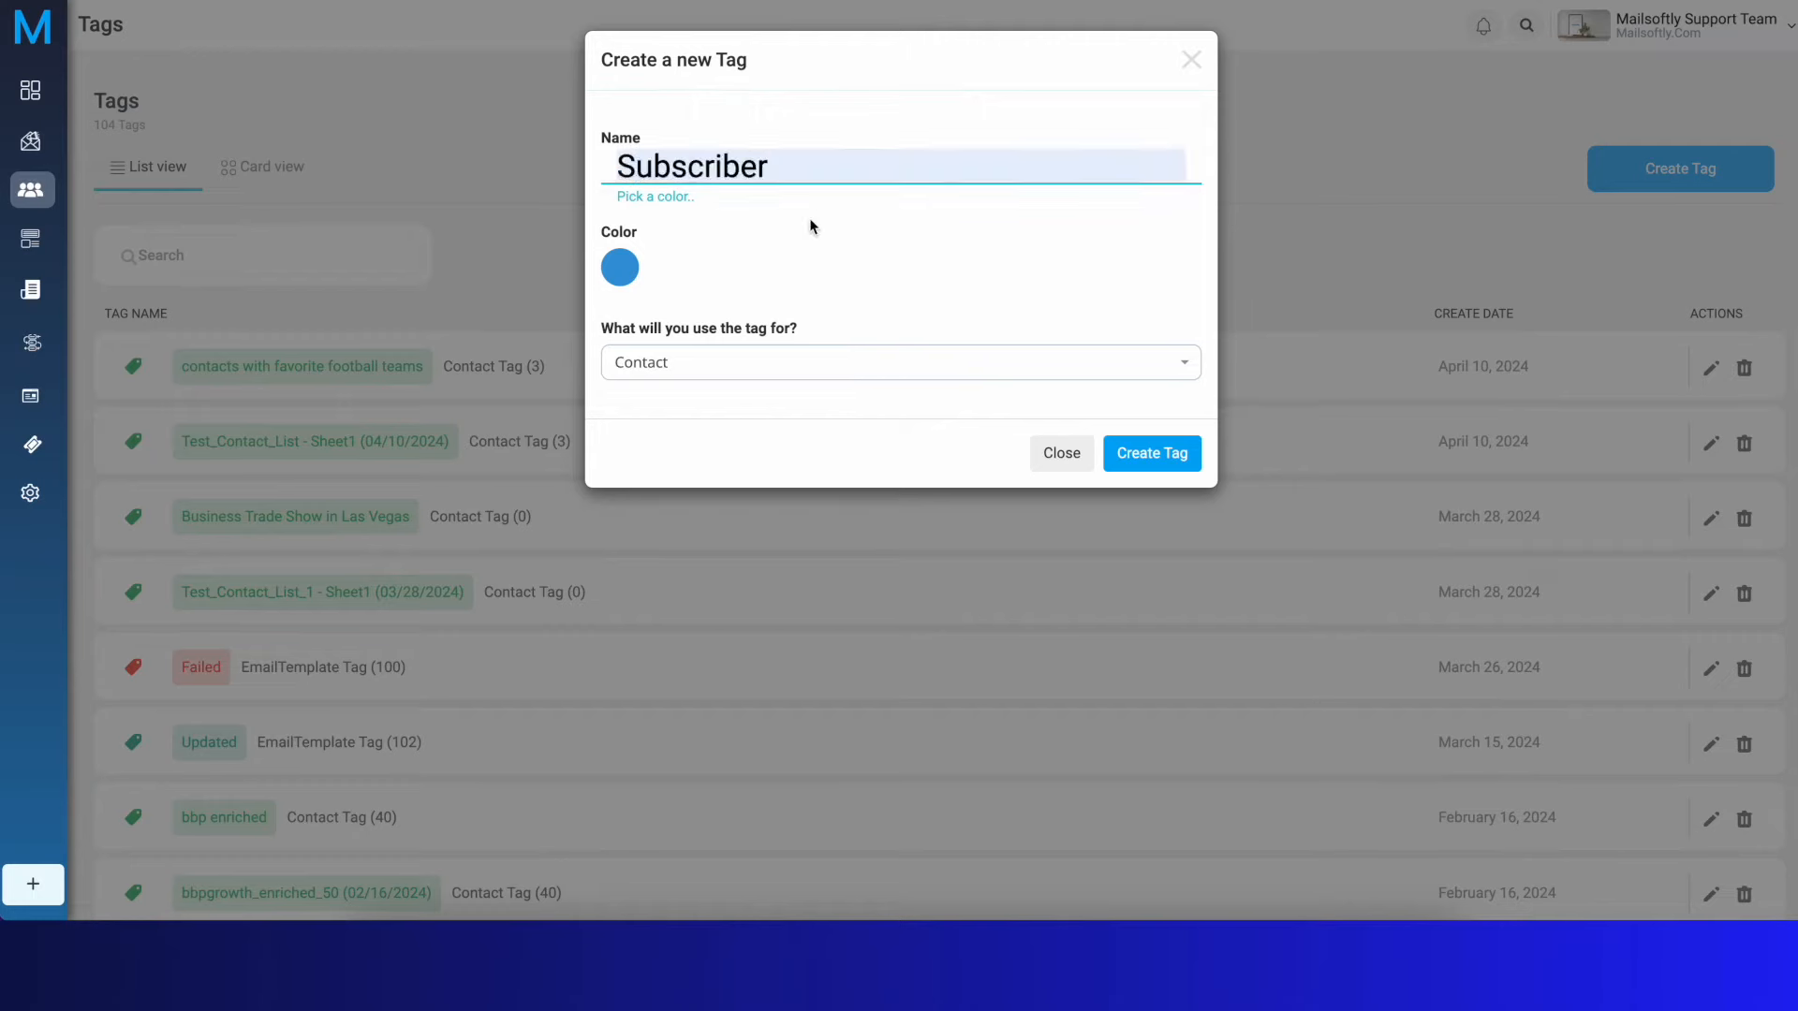
key("BackSpace")
key("BackSpace")
key("BackSpace")
type("iption to our Form")
Color the new tag purple, set its use to Contact and create it
left_click(619, 268)
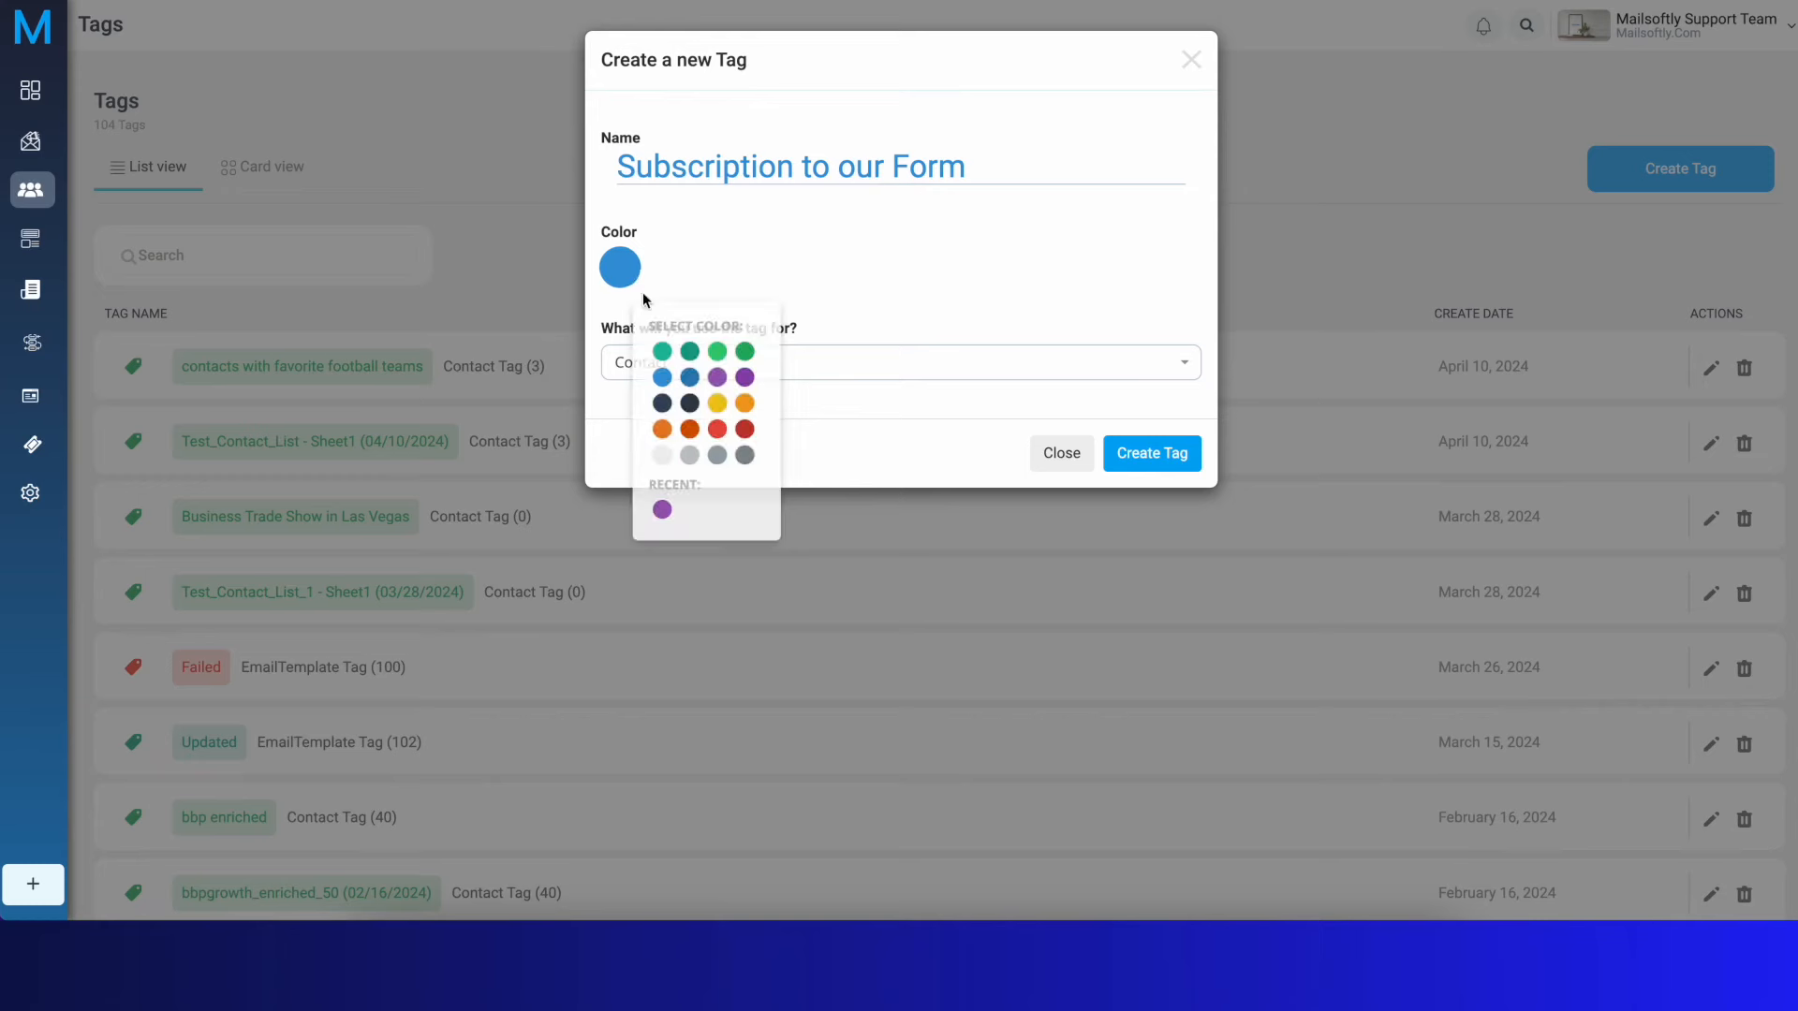
left_click(718, 379)
left_click(803, 373)
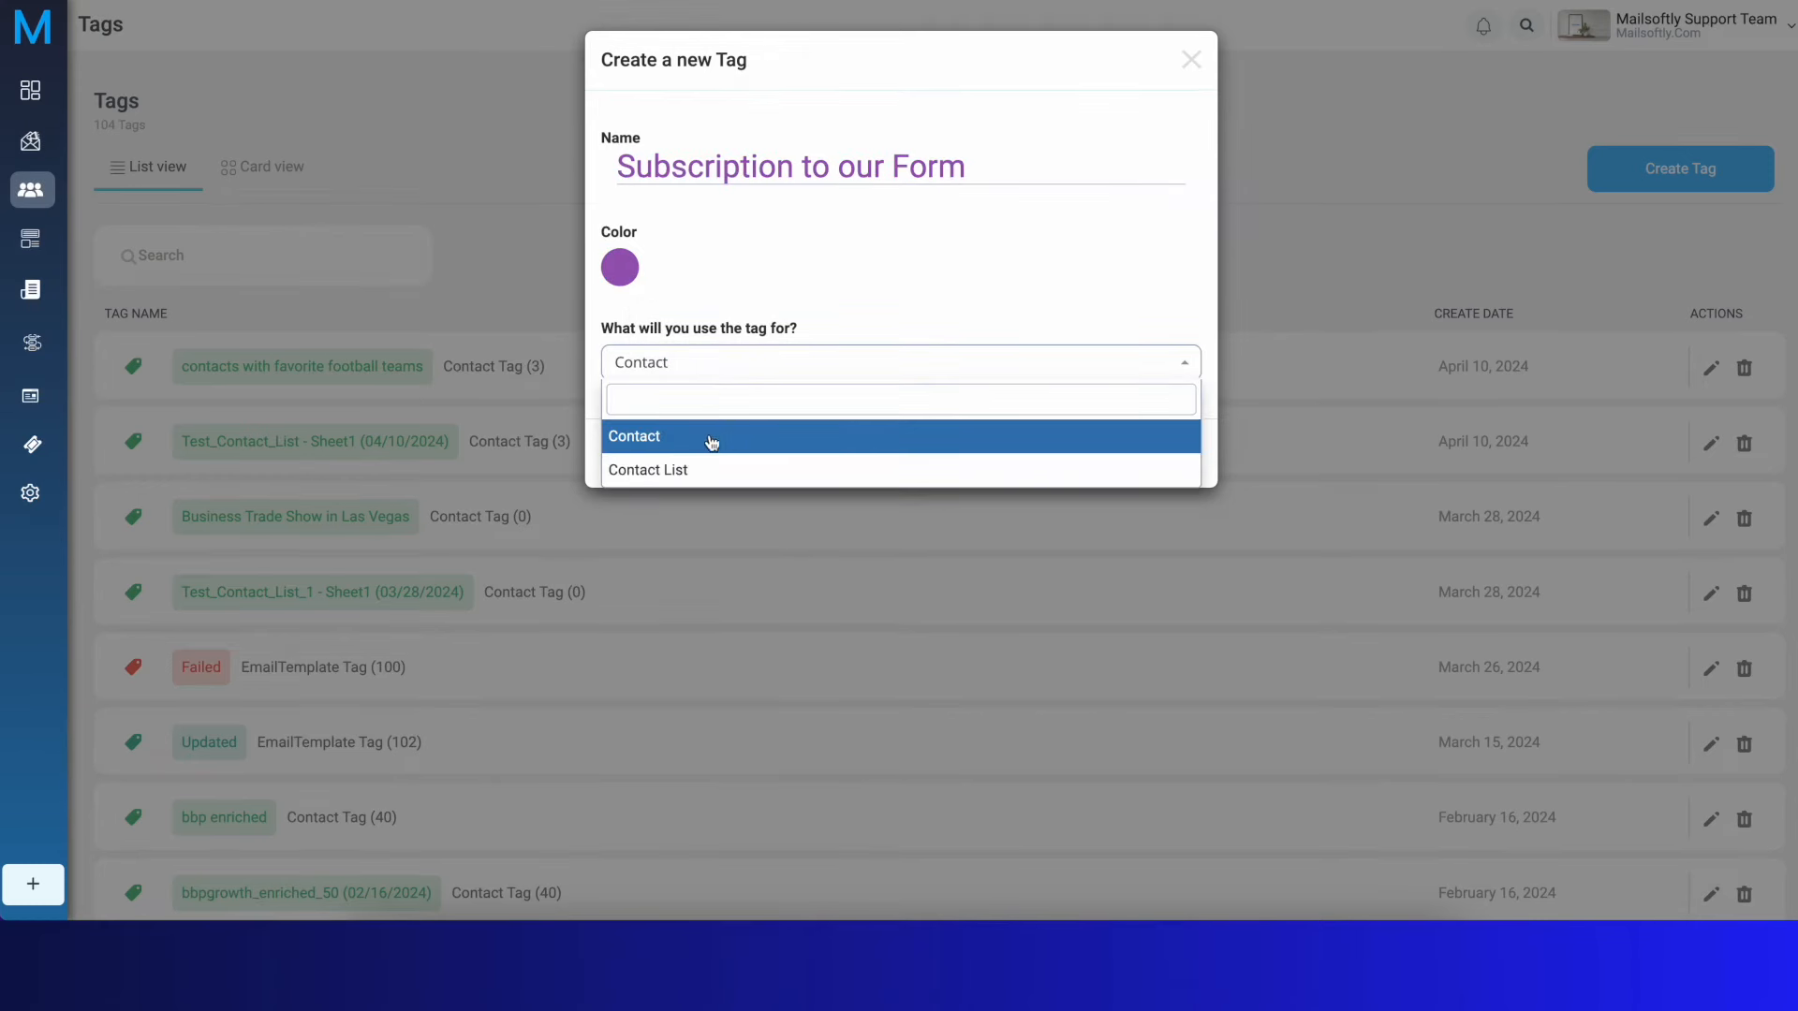
left_click(668, 442)
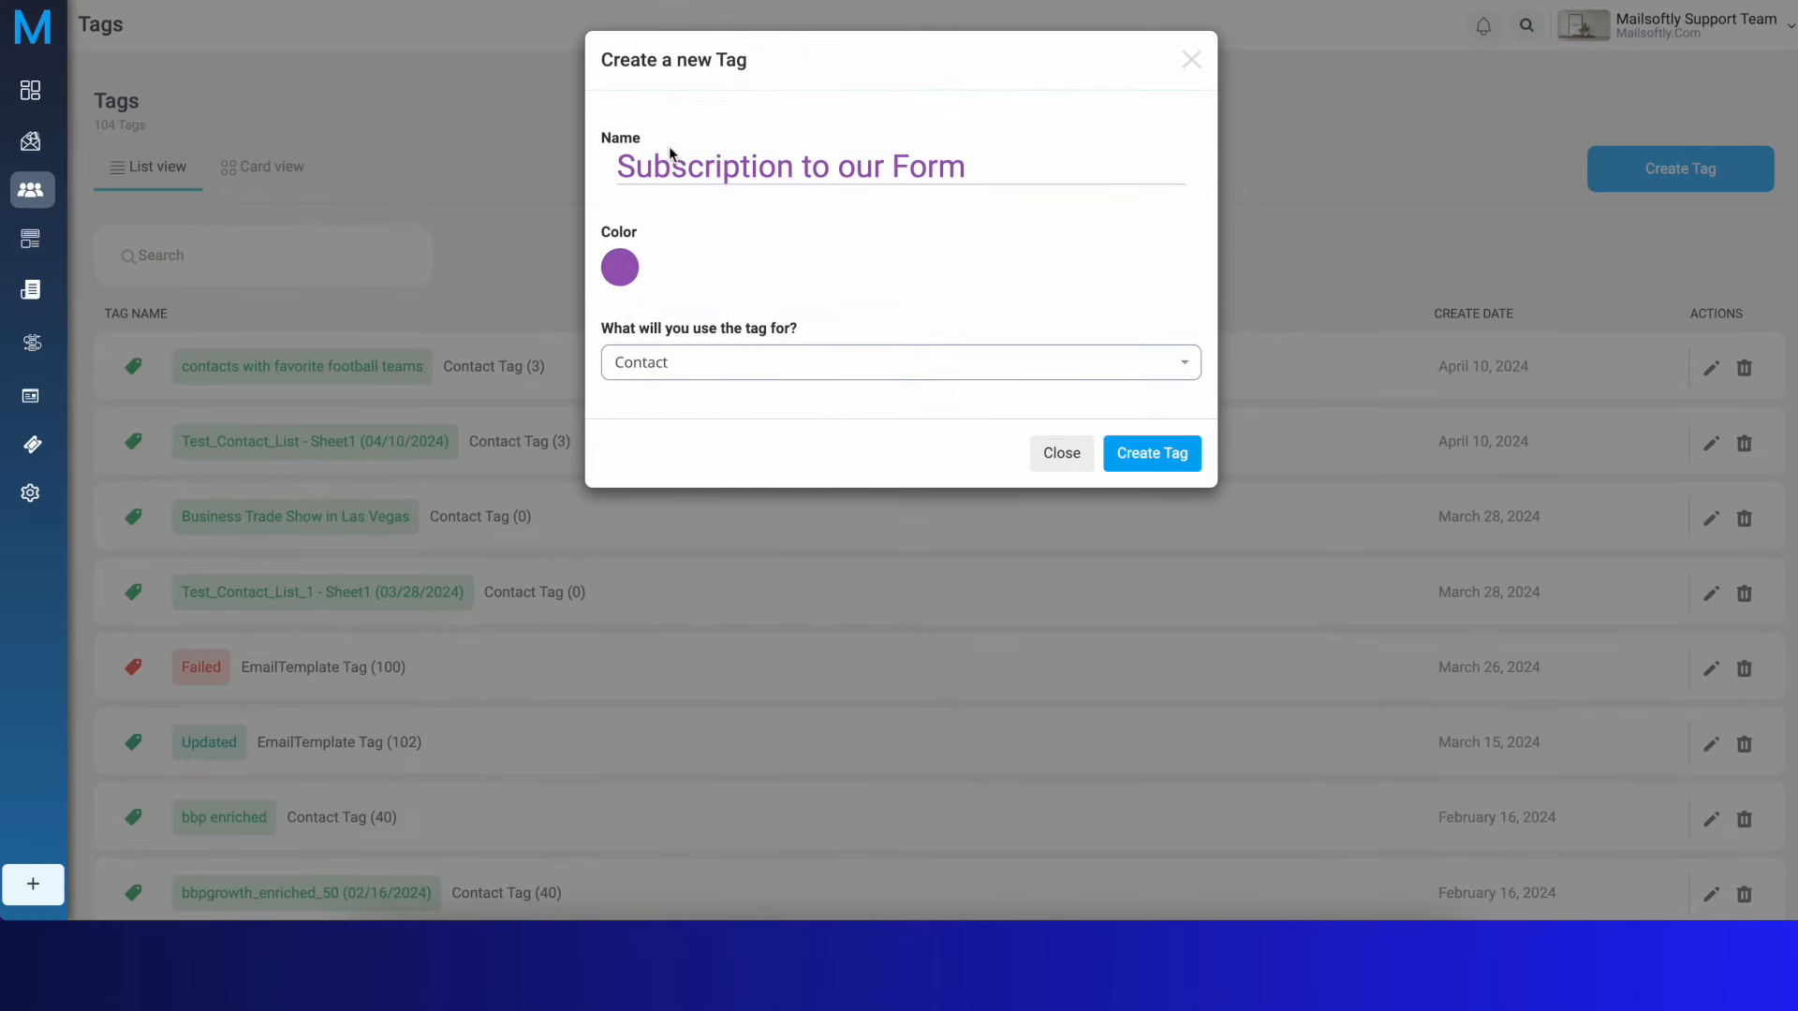
left_click(676, 373)
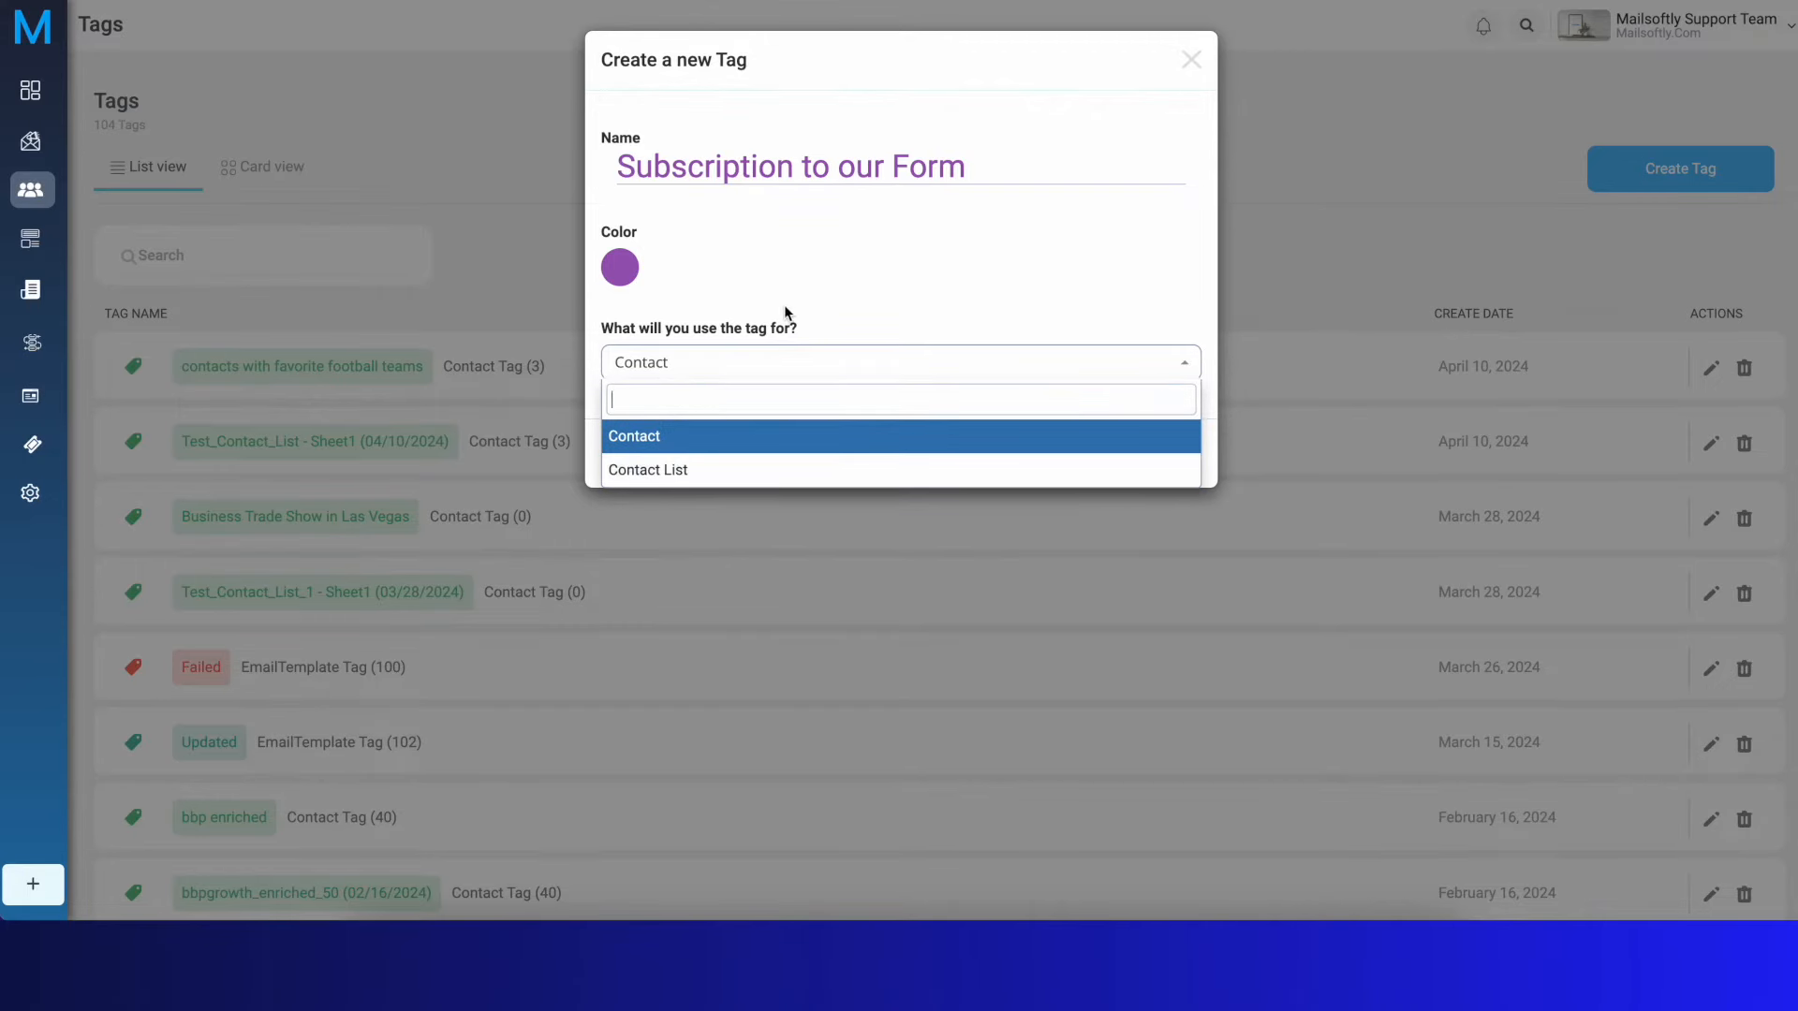
left_click(830, 254)
left_click(1178, 468)
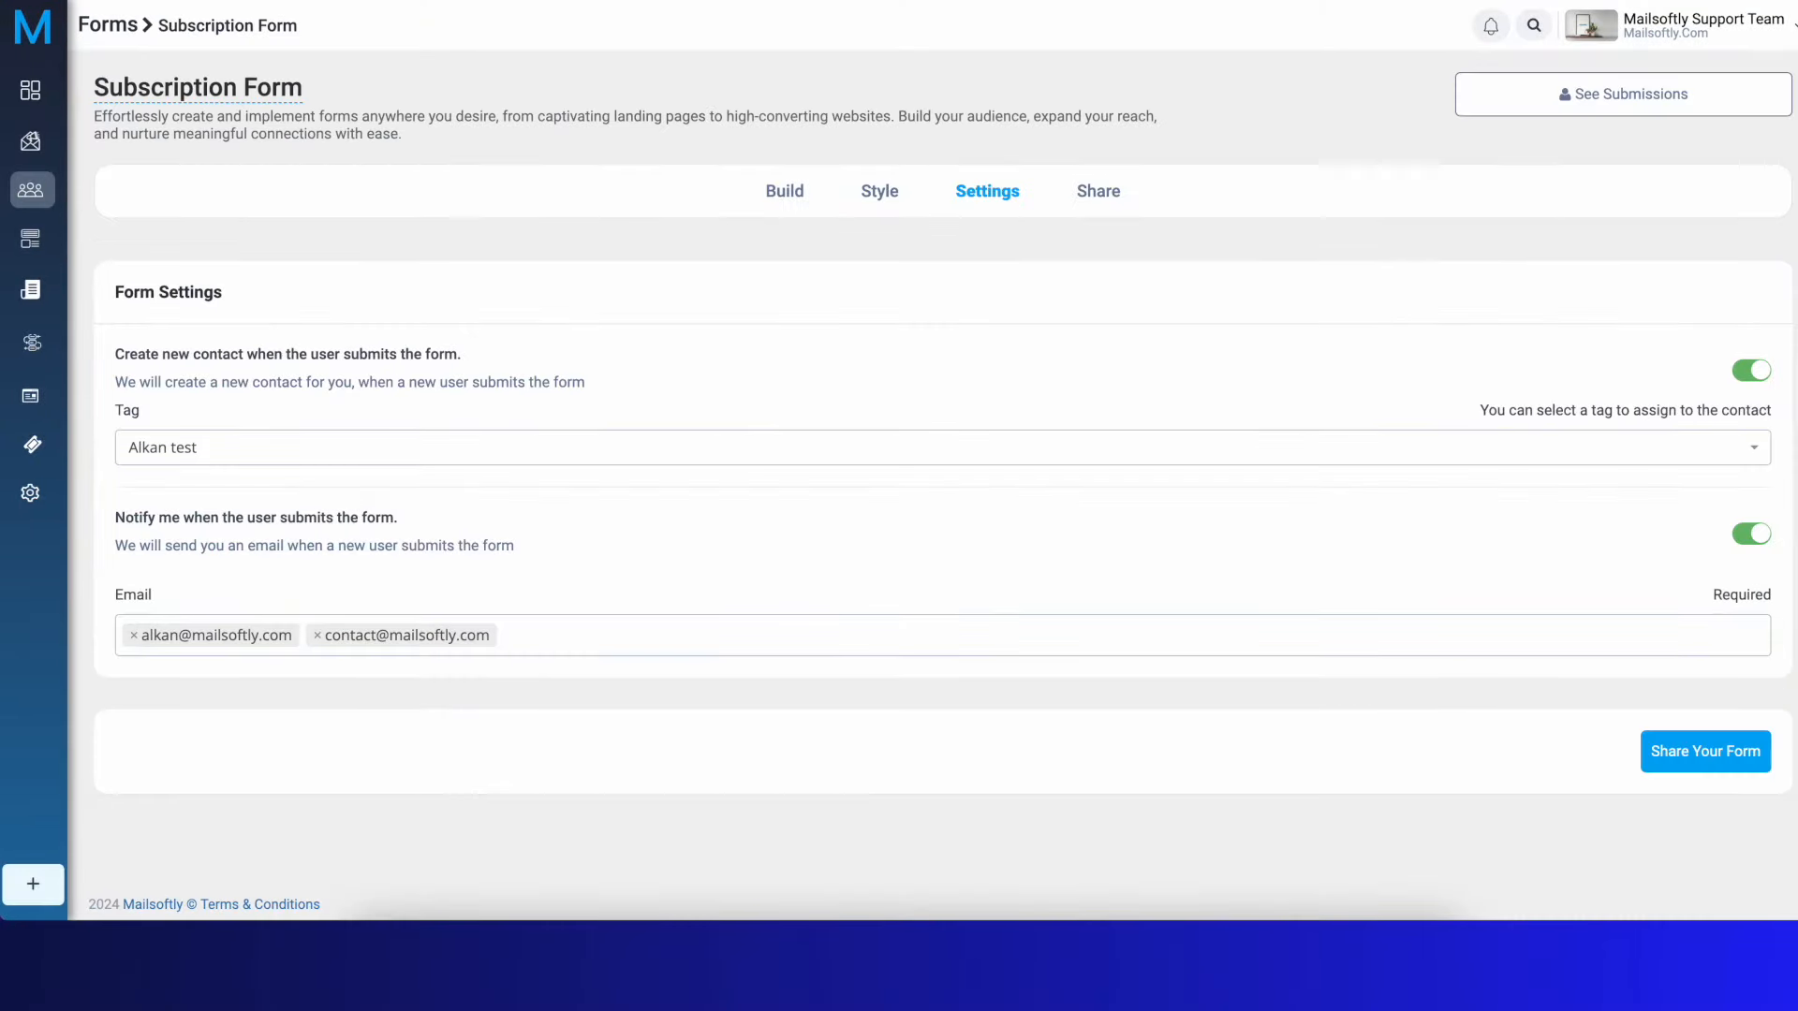
Reload the form's settings and assign the "Subscription to our Form" tag to newly created contacts
key("super+r")
left_click(699, 450)
type("su")
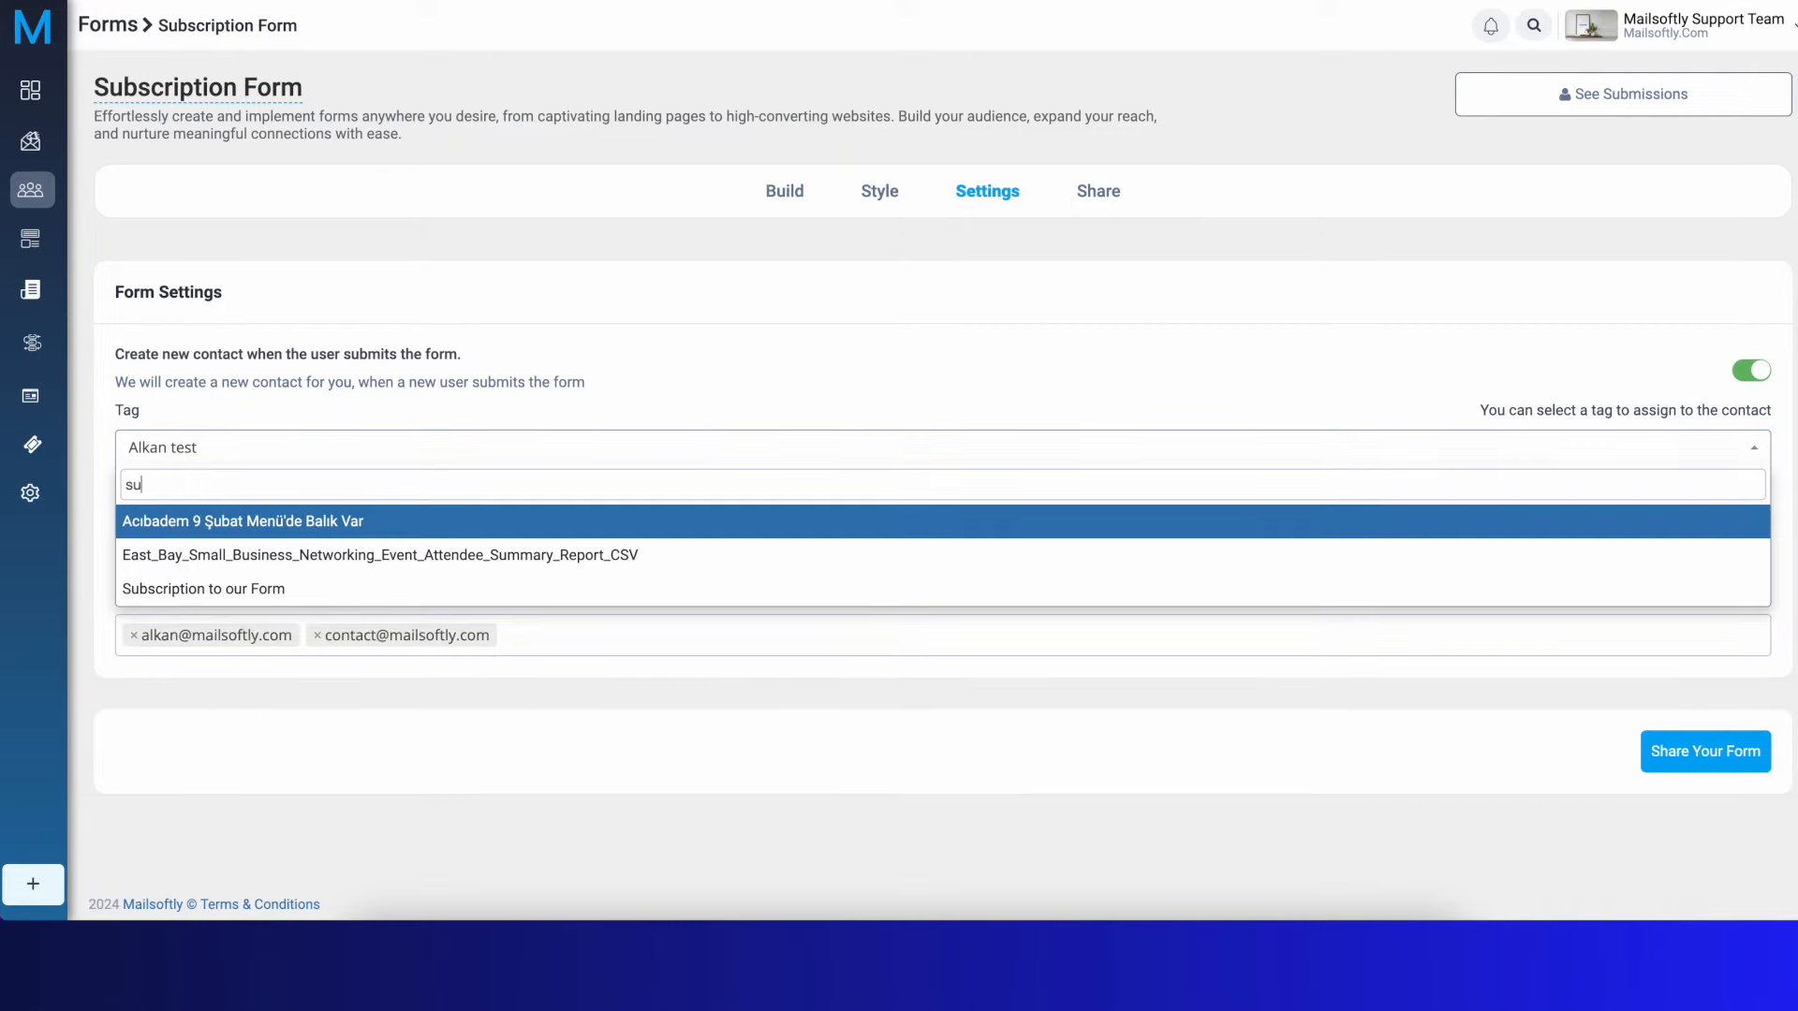
type("b")
left_click(417, 558)
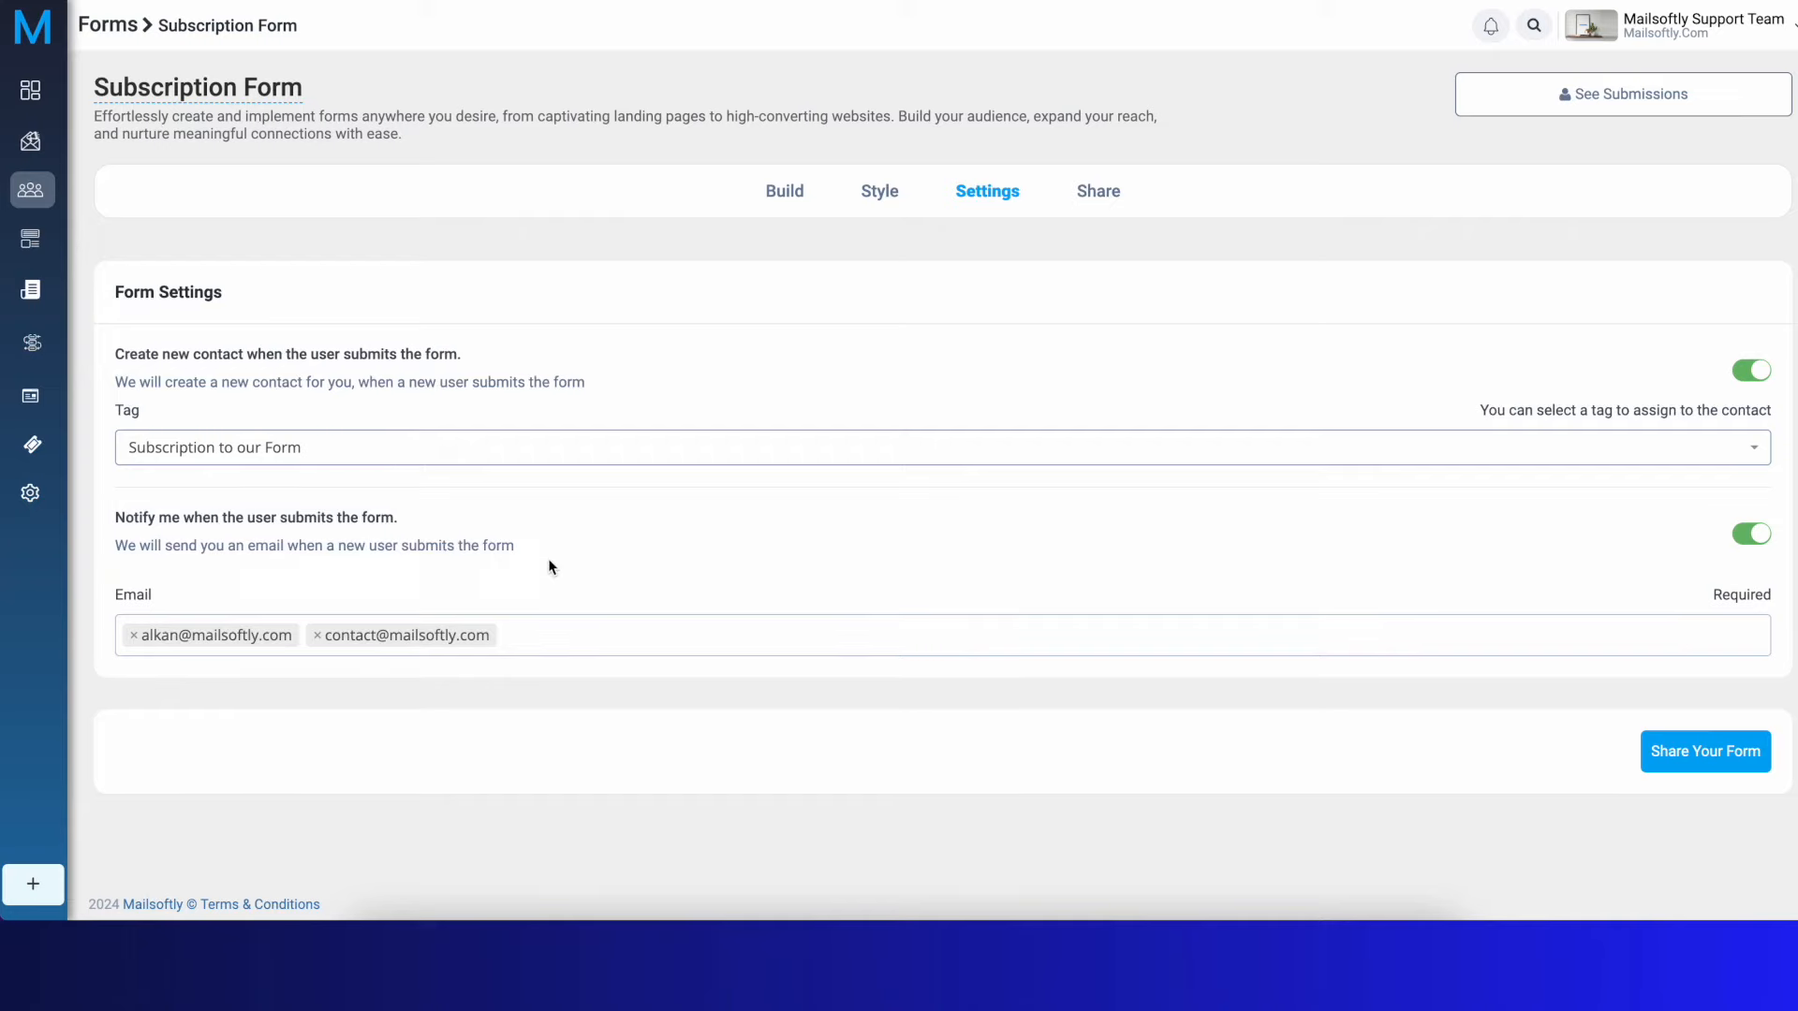
Open the form's sharing page and look through the web page, iframe, script, popup modal and source code options
left_click(1717, 764)
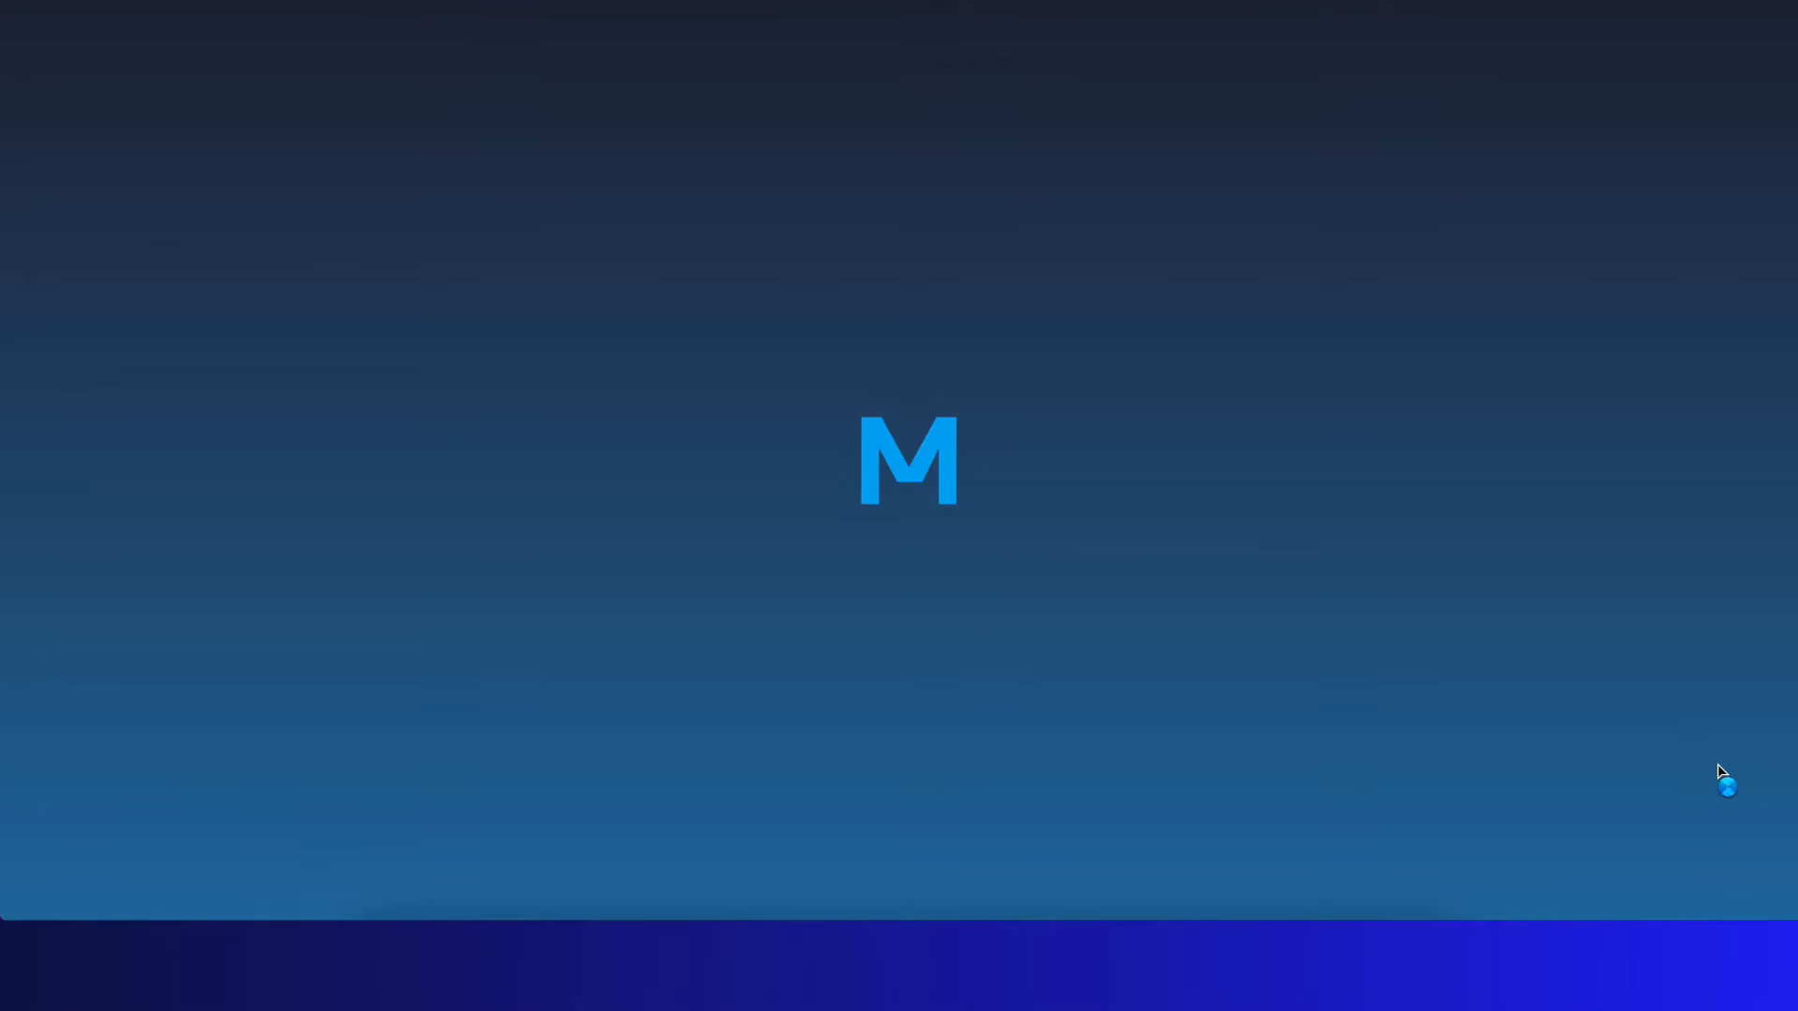
scroll(1717, 765, "down", 1)
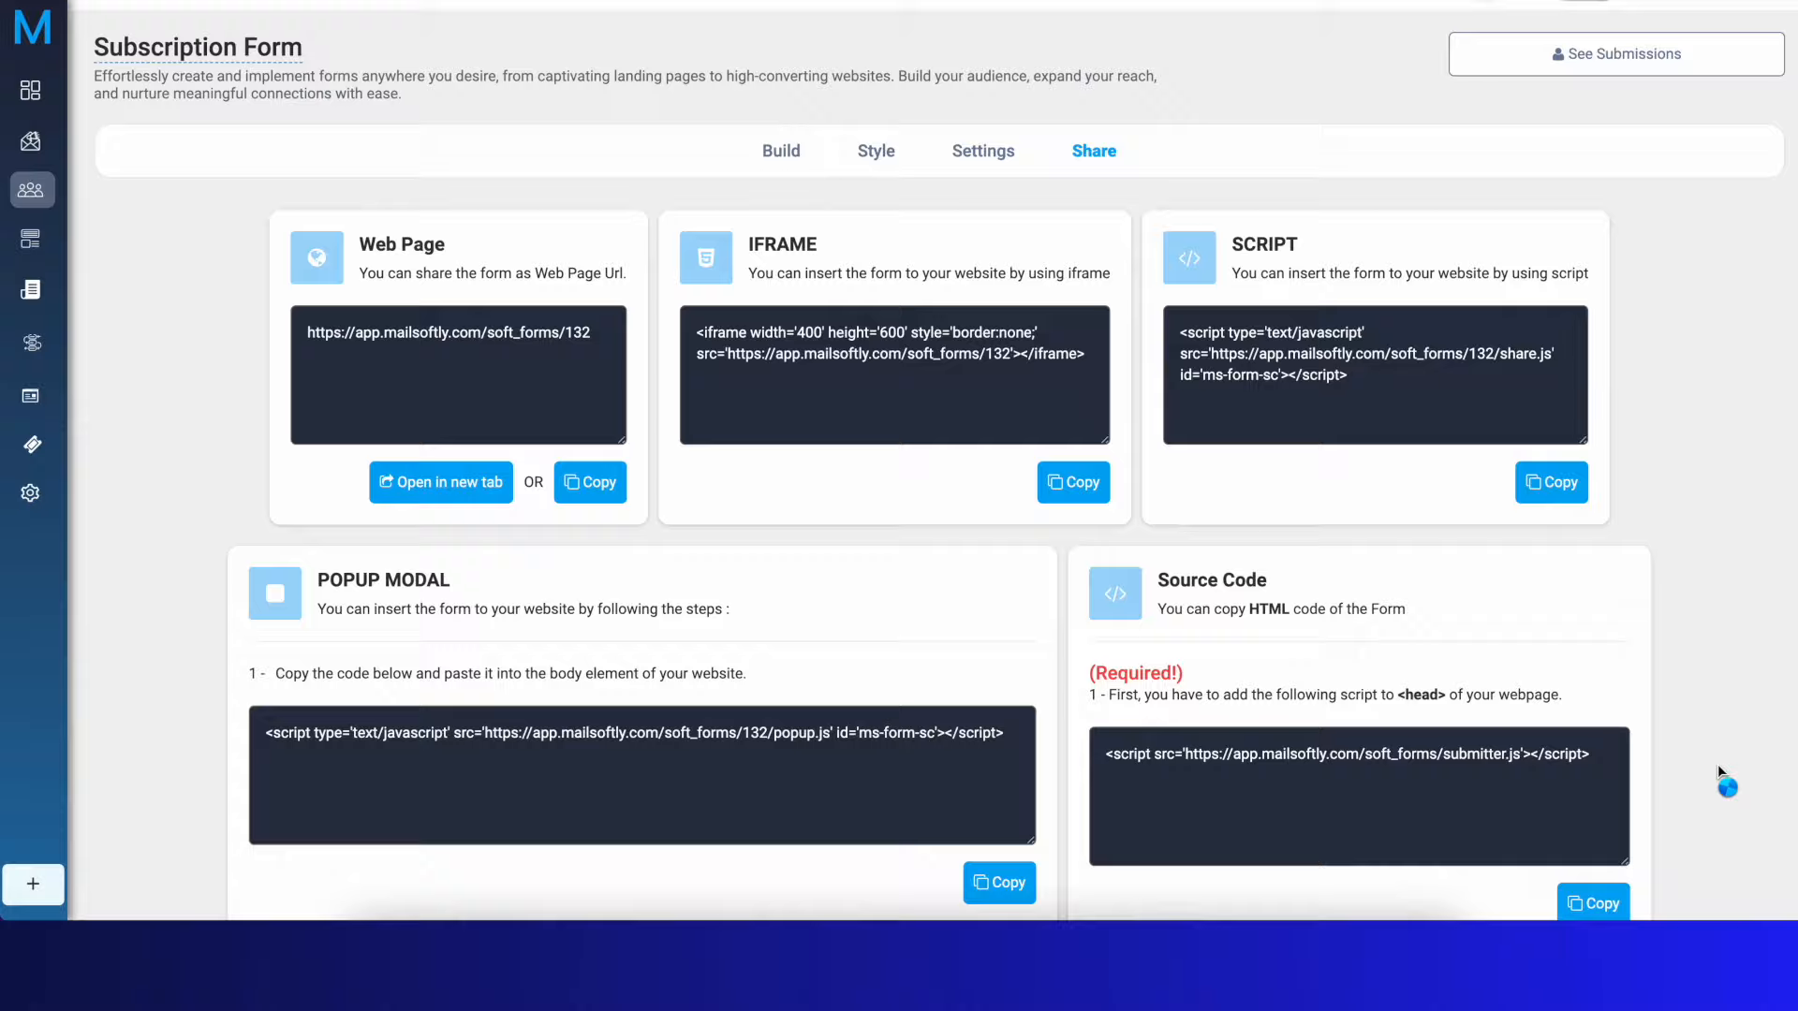
scroll(1717, 764, "down", 7)
scroll(1717, 764, "up", 7)
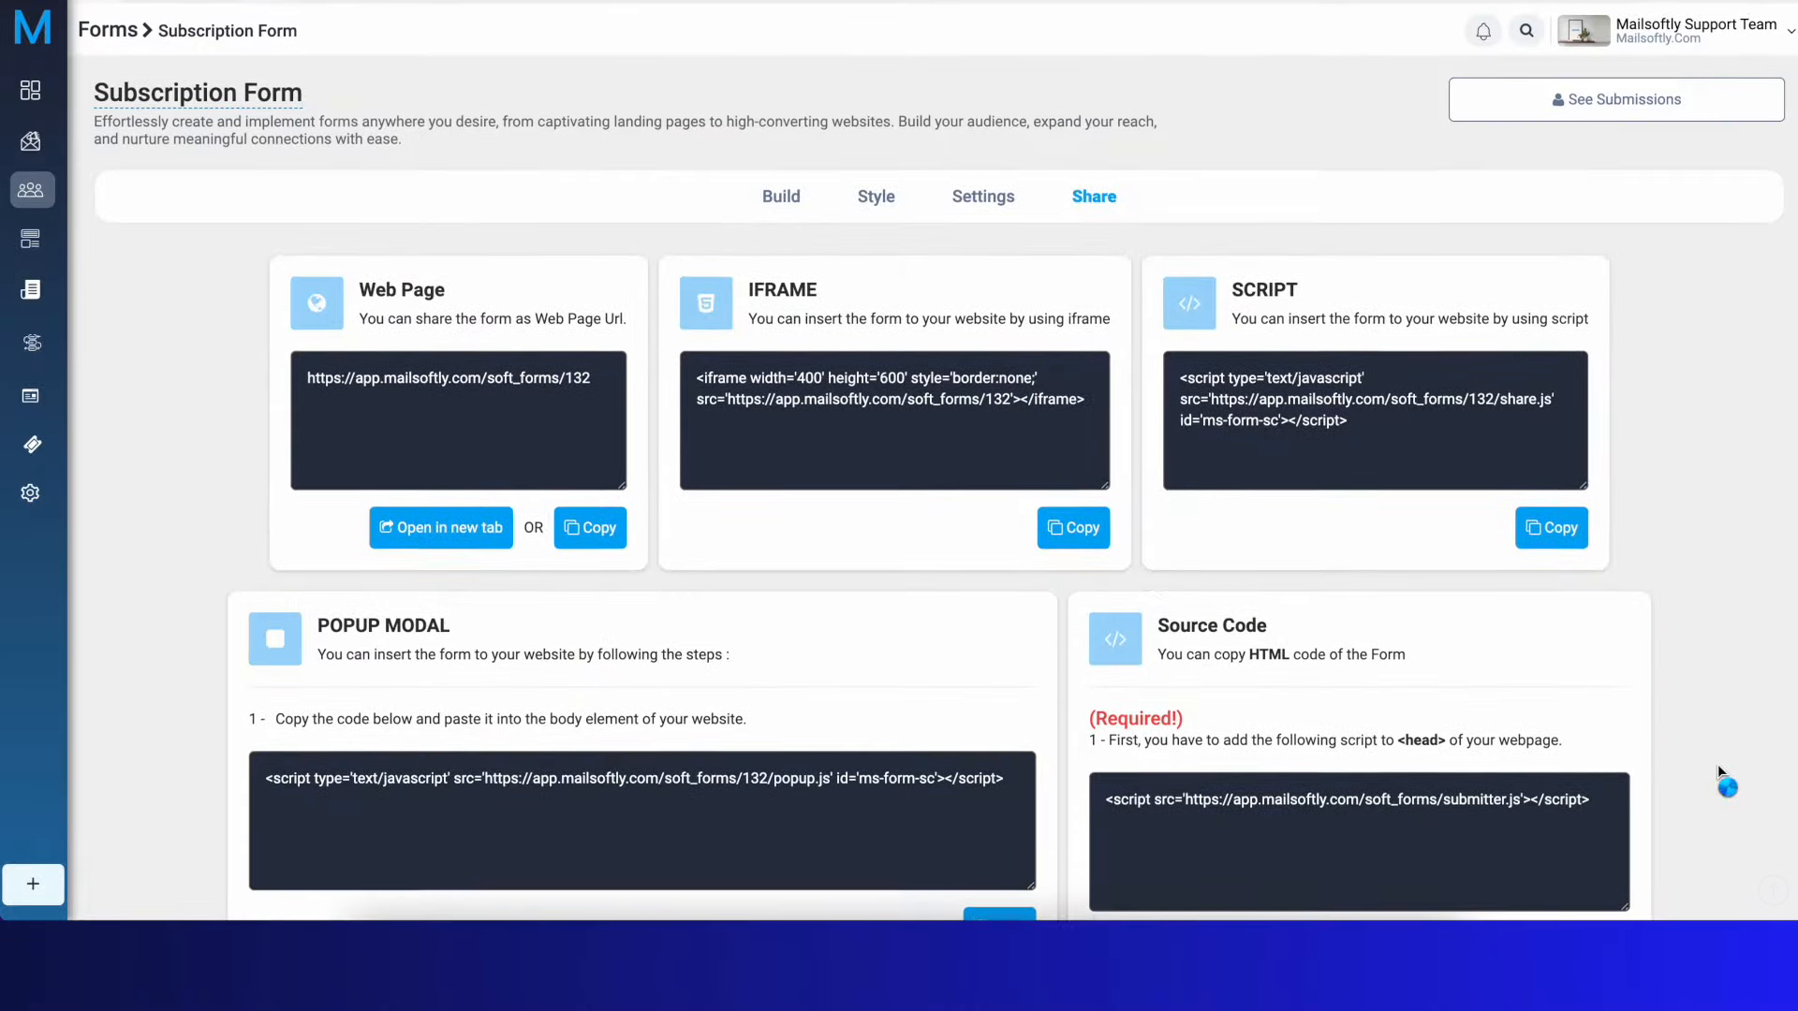
scroll(1718, 764, "down", 7)
scroll(1718, 764, "up", 7)
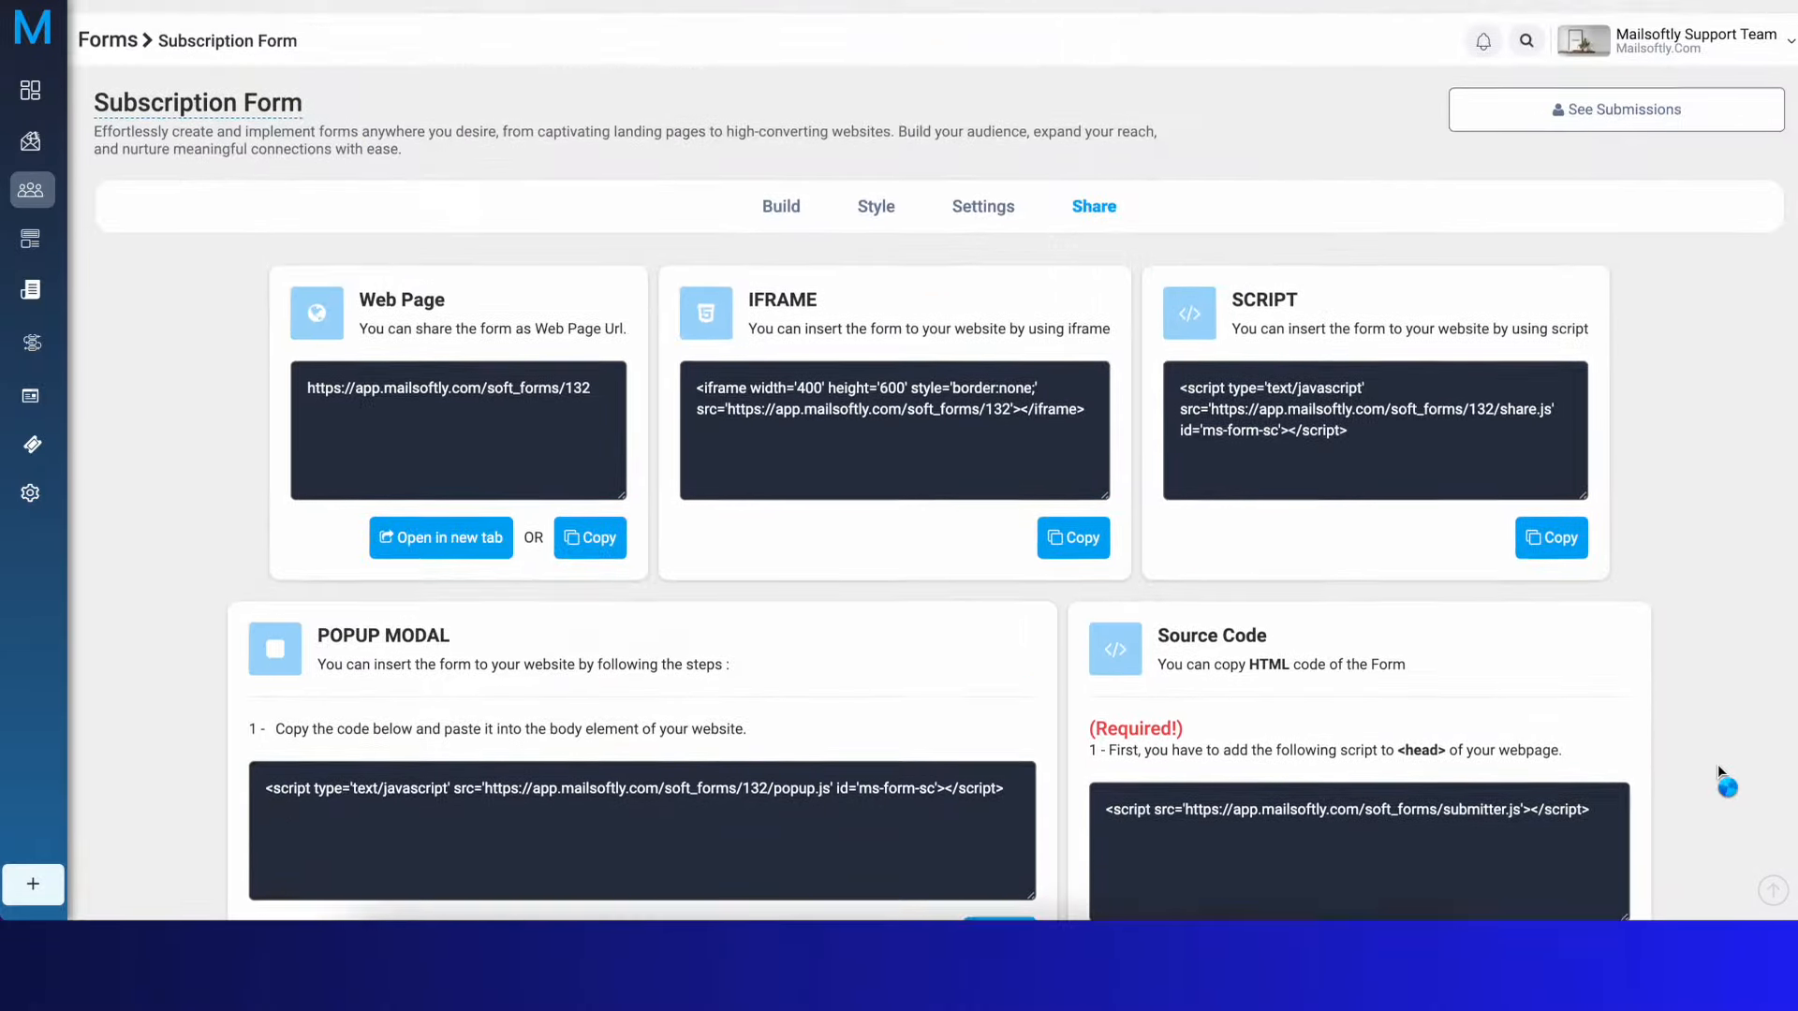
Open the form's web page version in a new tab, fill in the first name, last name and email, accept the terms and submit it
scroll(1718, 764, "down", 1)
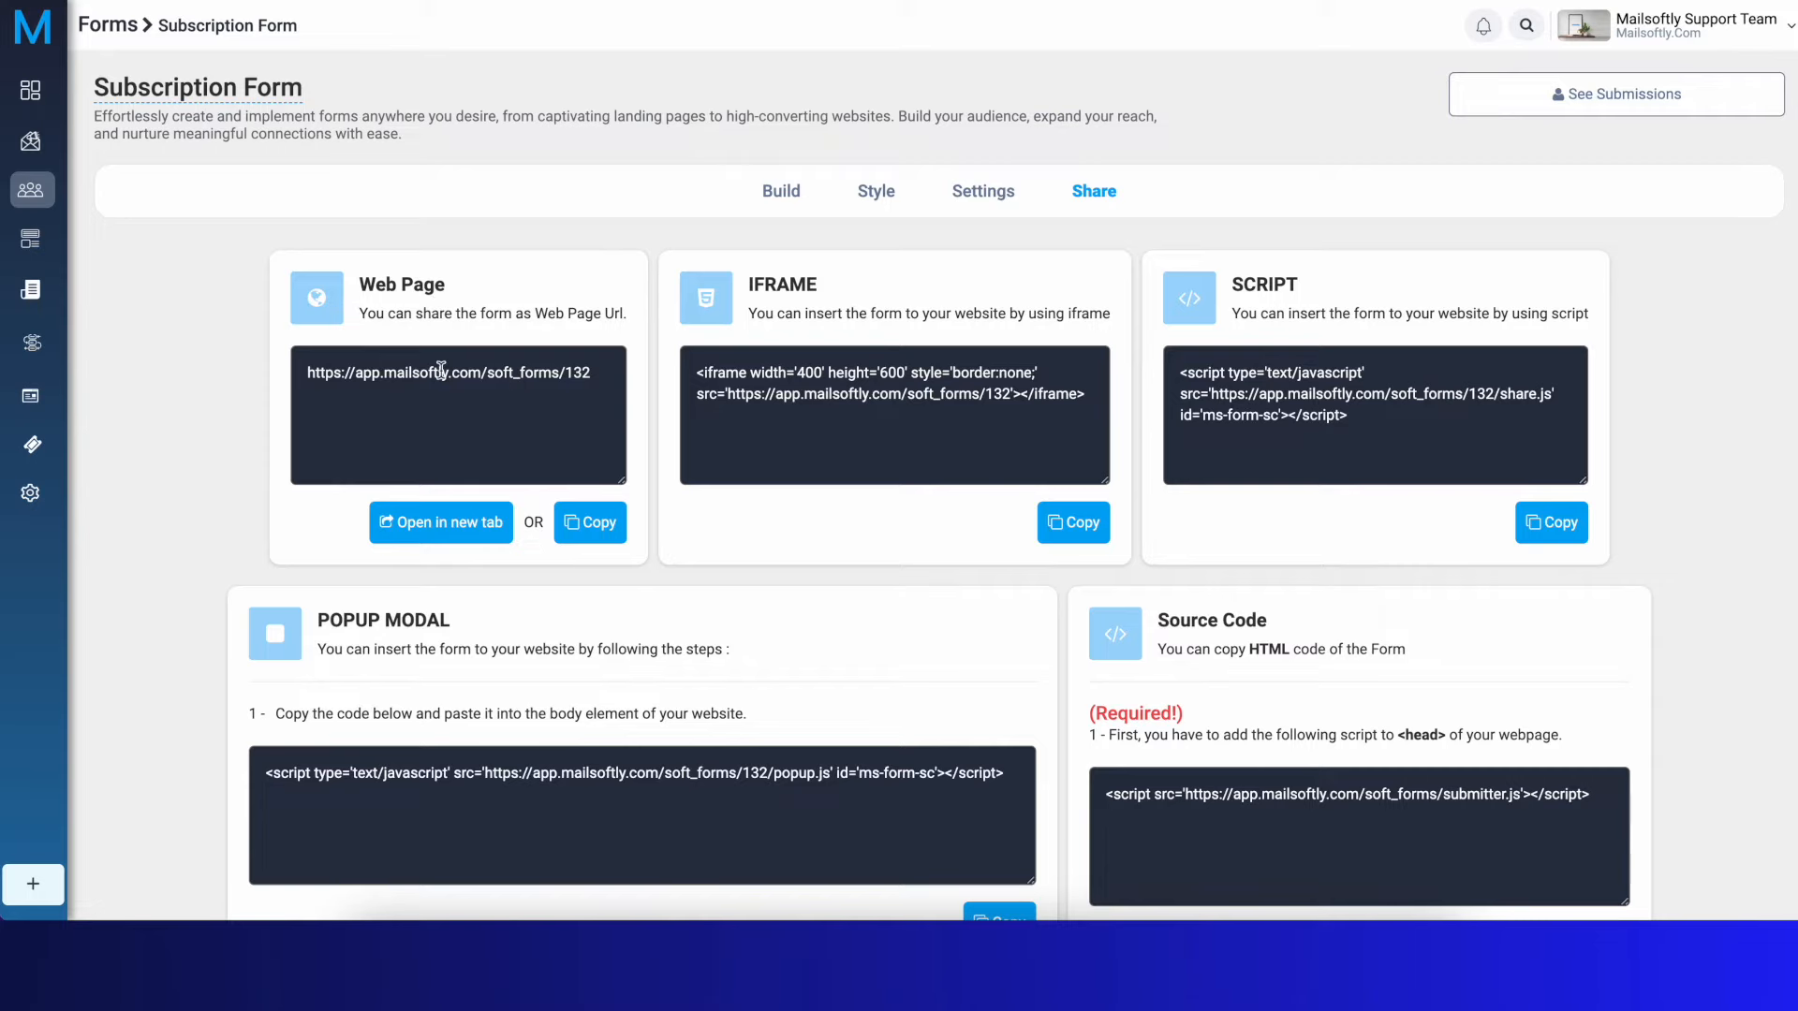
left_click_drag(358, 283, 496, 287)
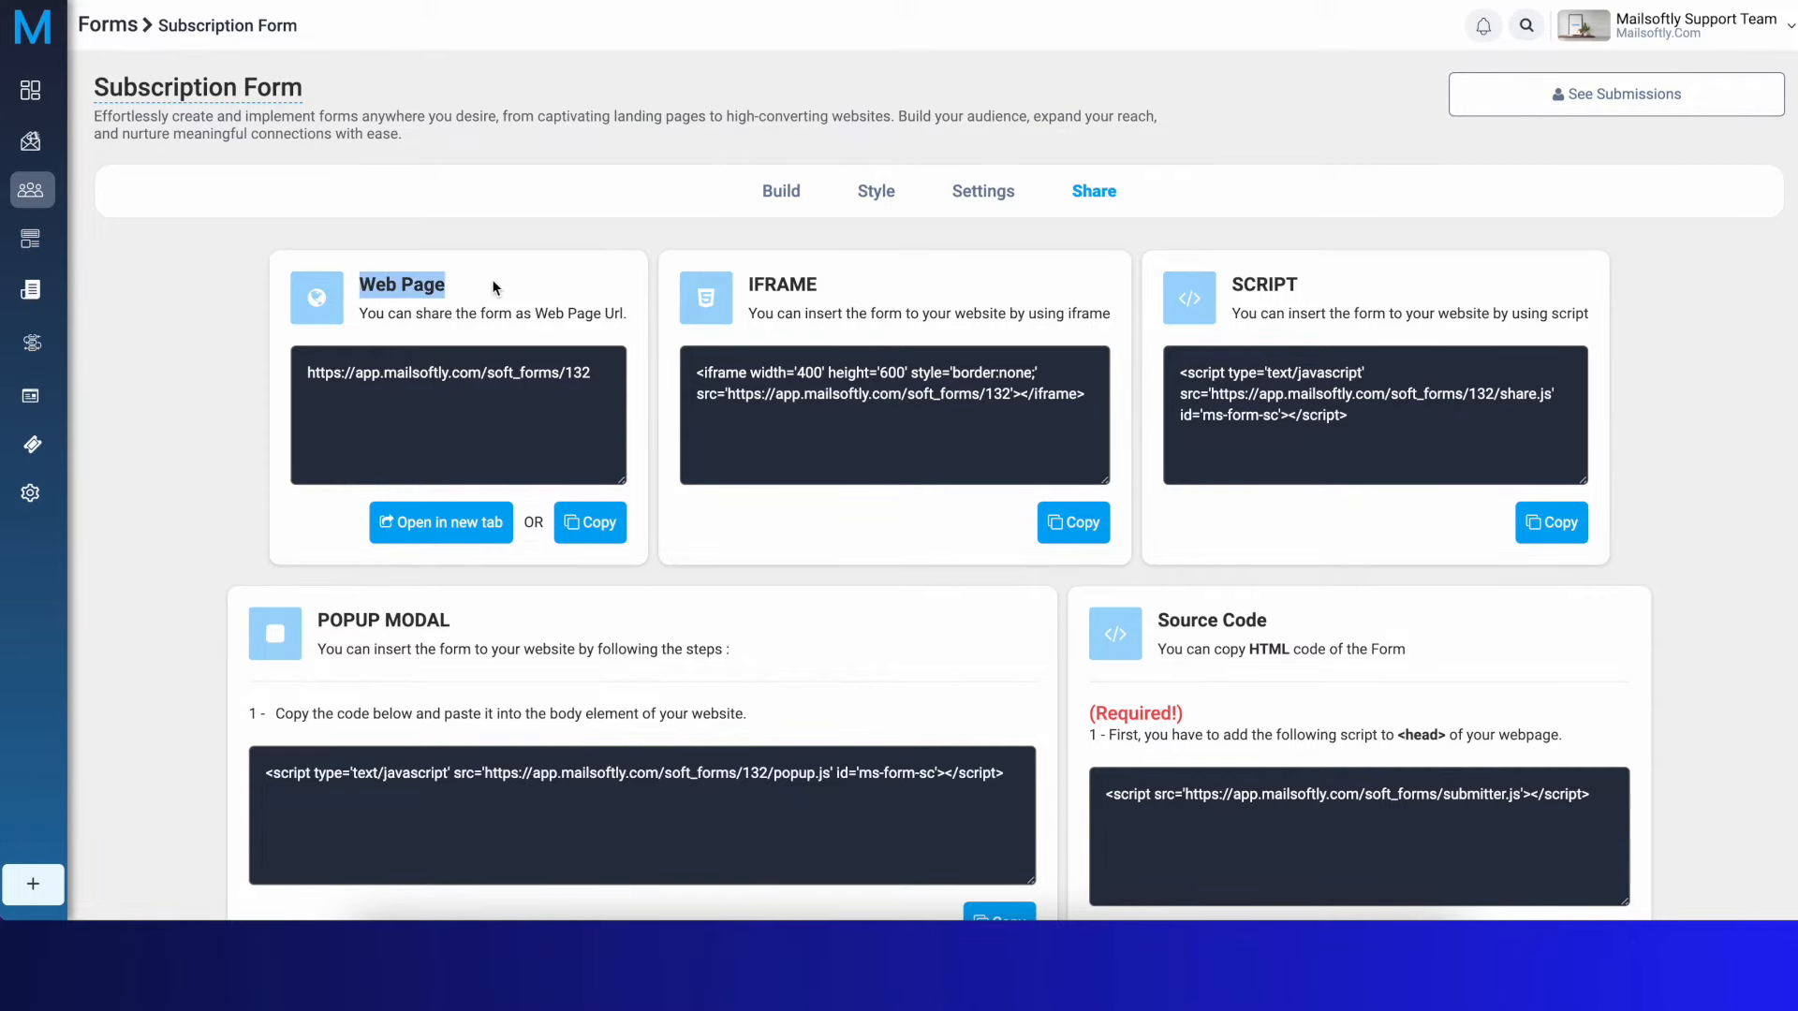
left_click(446, 523)
left_click(646, 180)
left_click(690, 241)
left_click(575, 517)
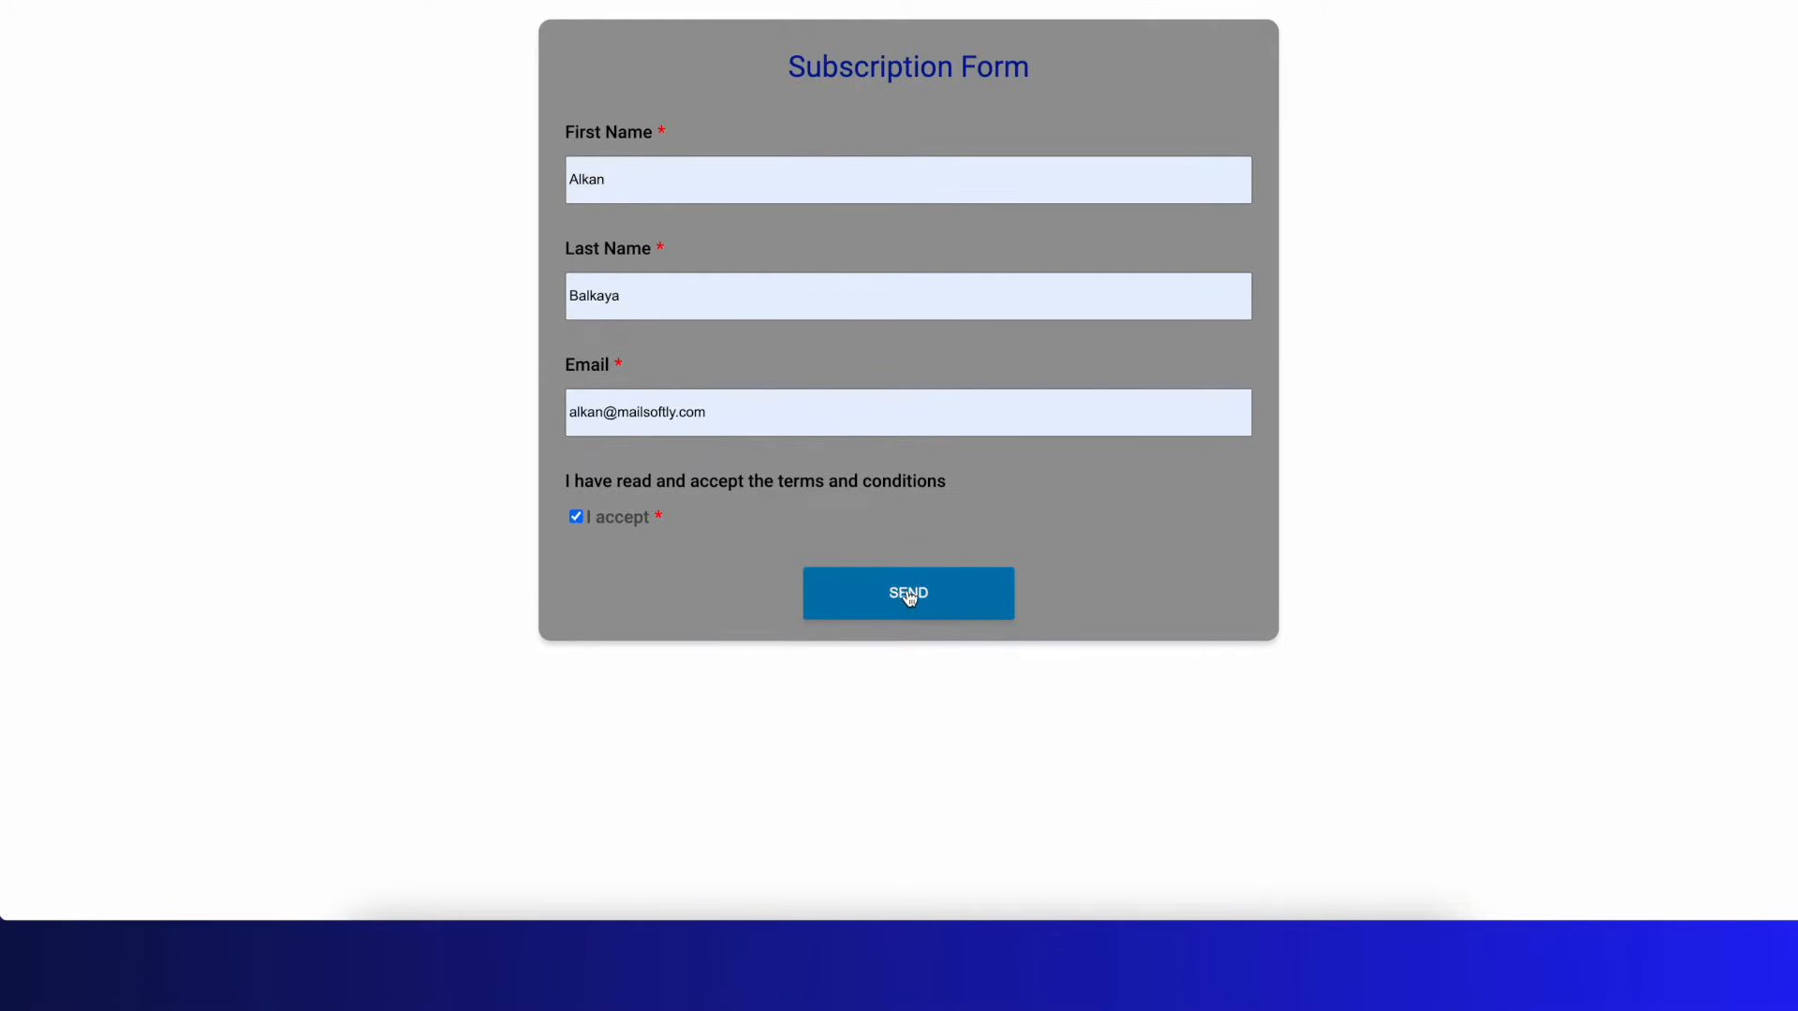
left_click(908, 595)
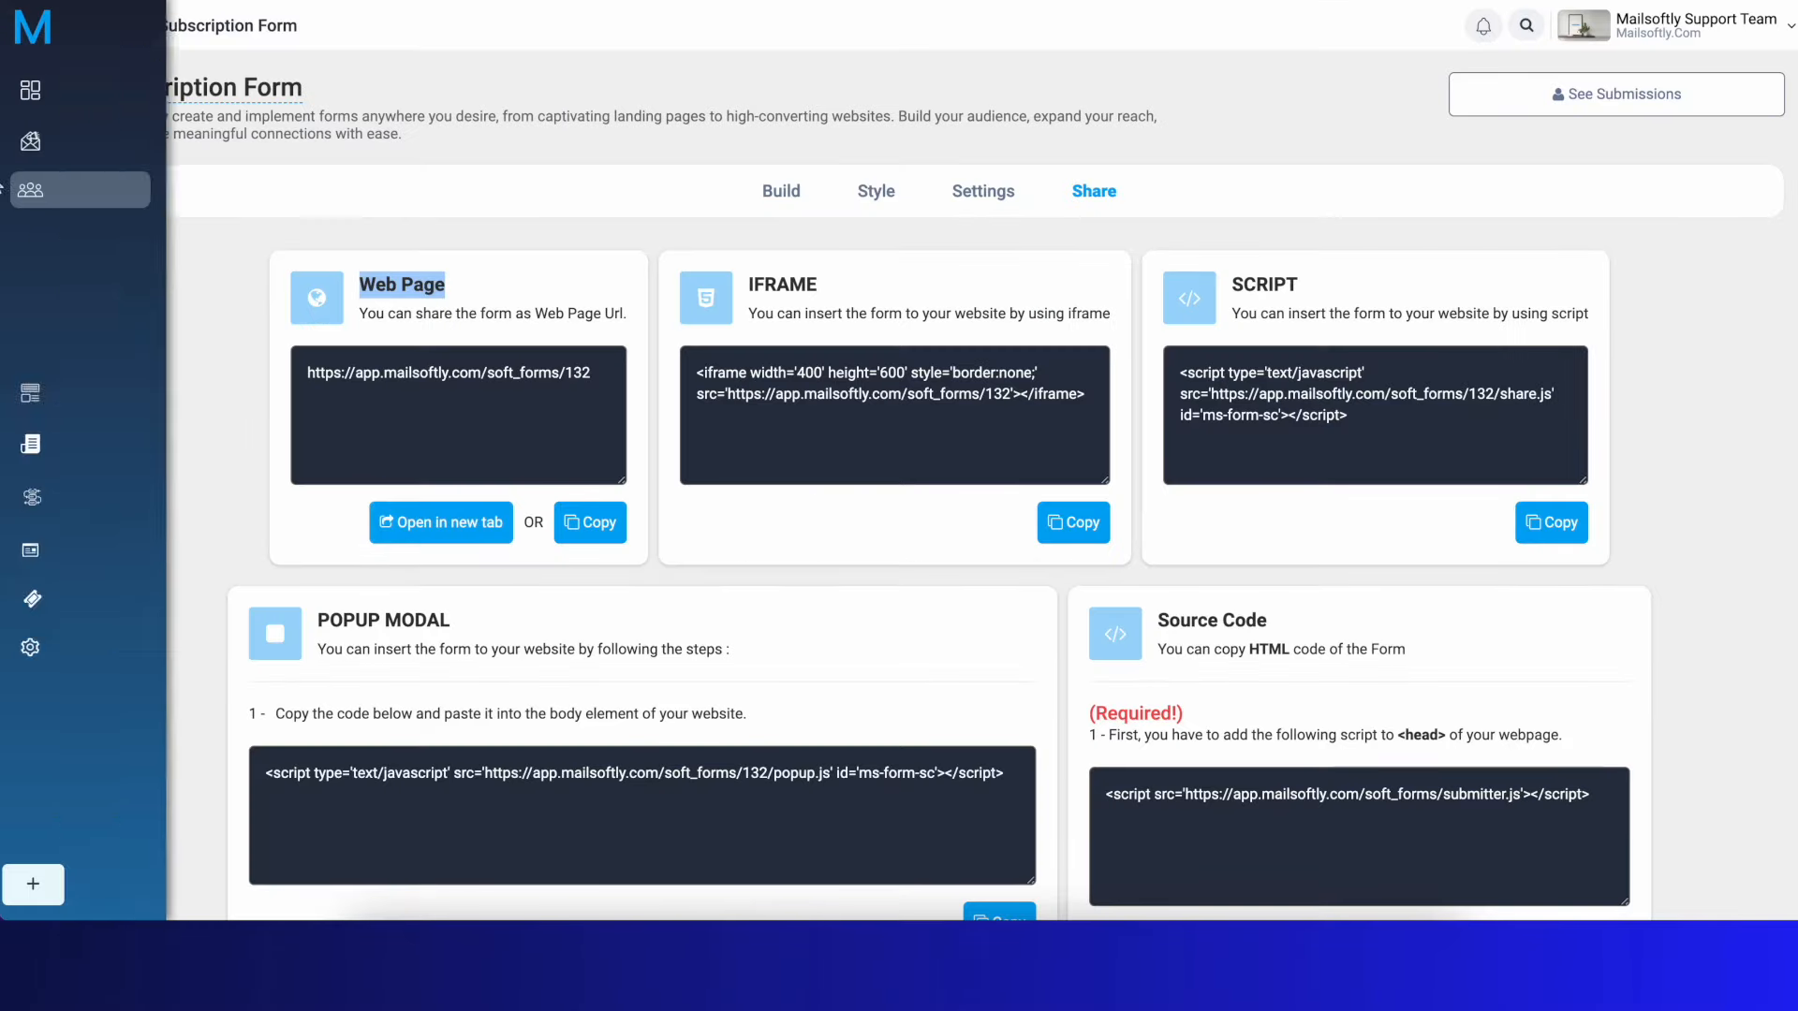
Open the contacts list in a new tab and check the newest form-submission contact's details and tag
left_click(83, 287)
right_click(77, 342)
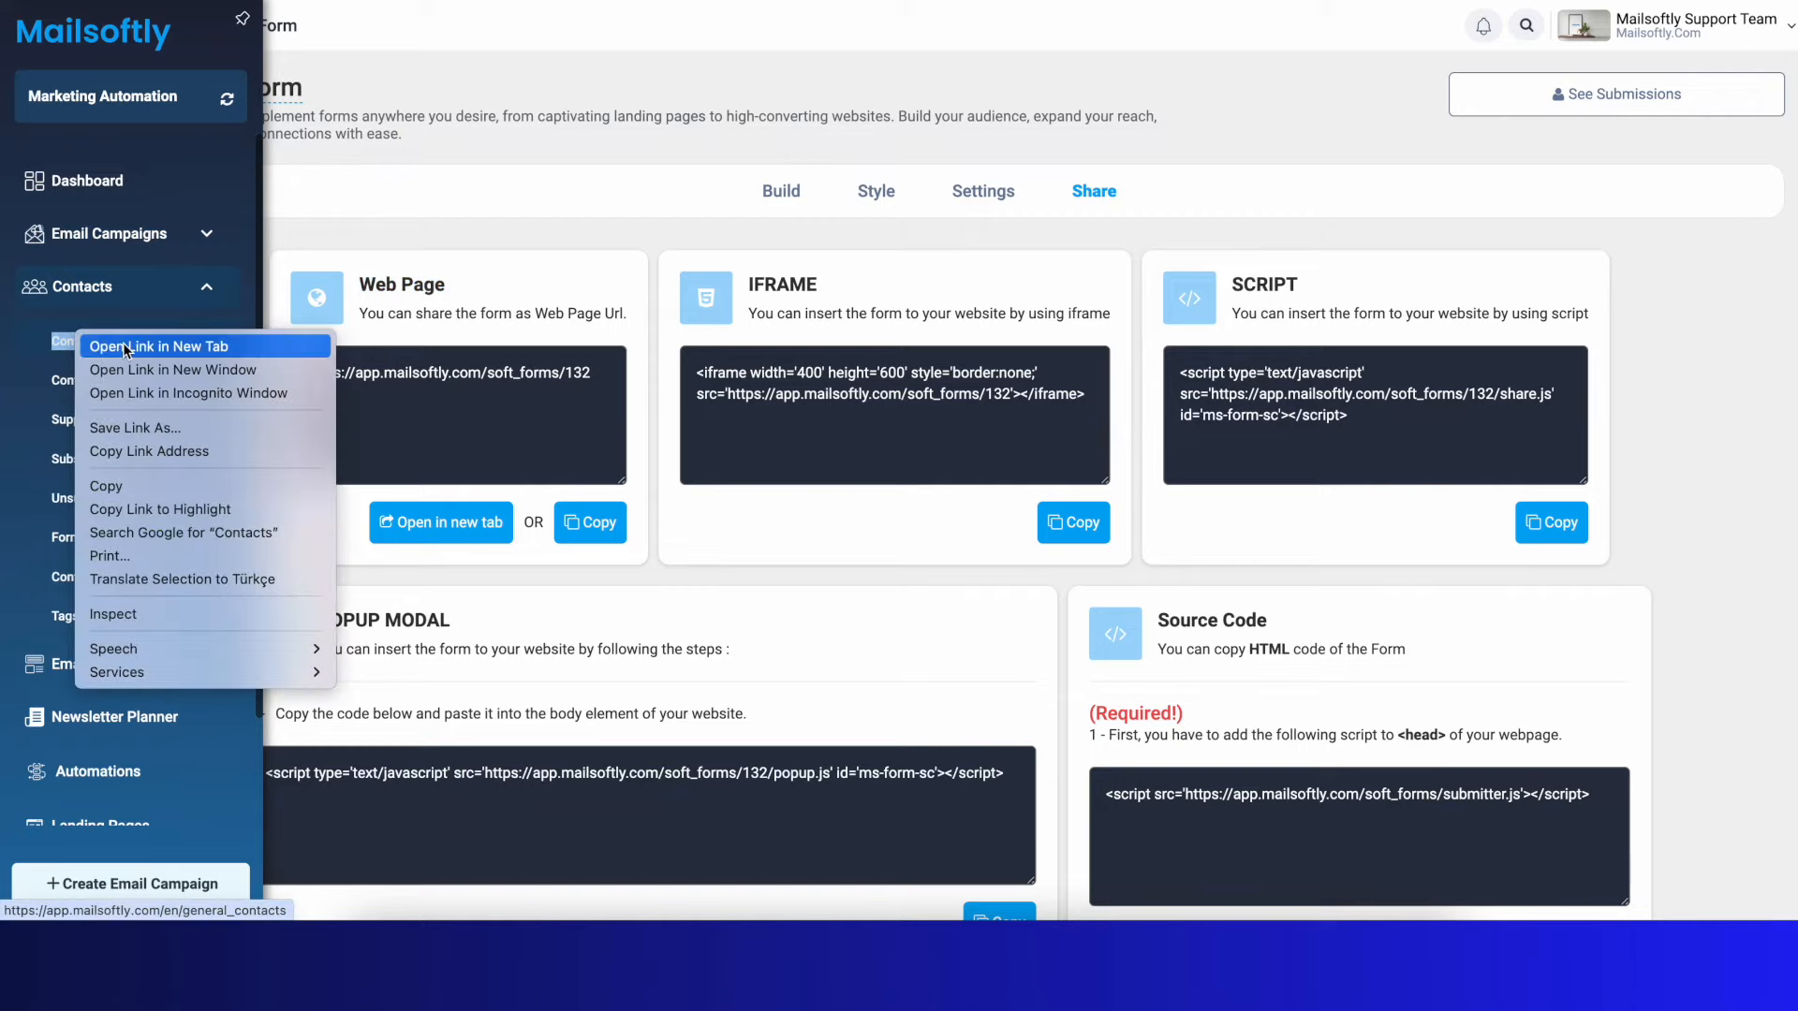
left_click(122, 343)
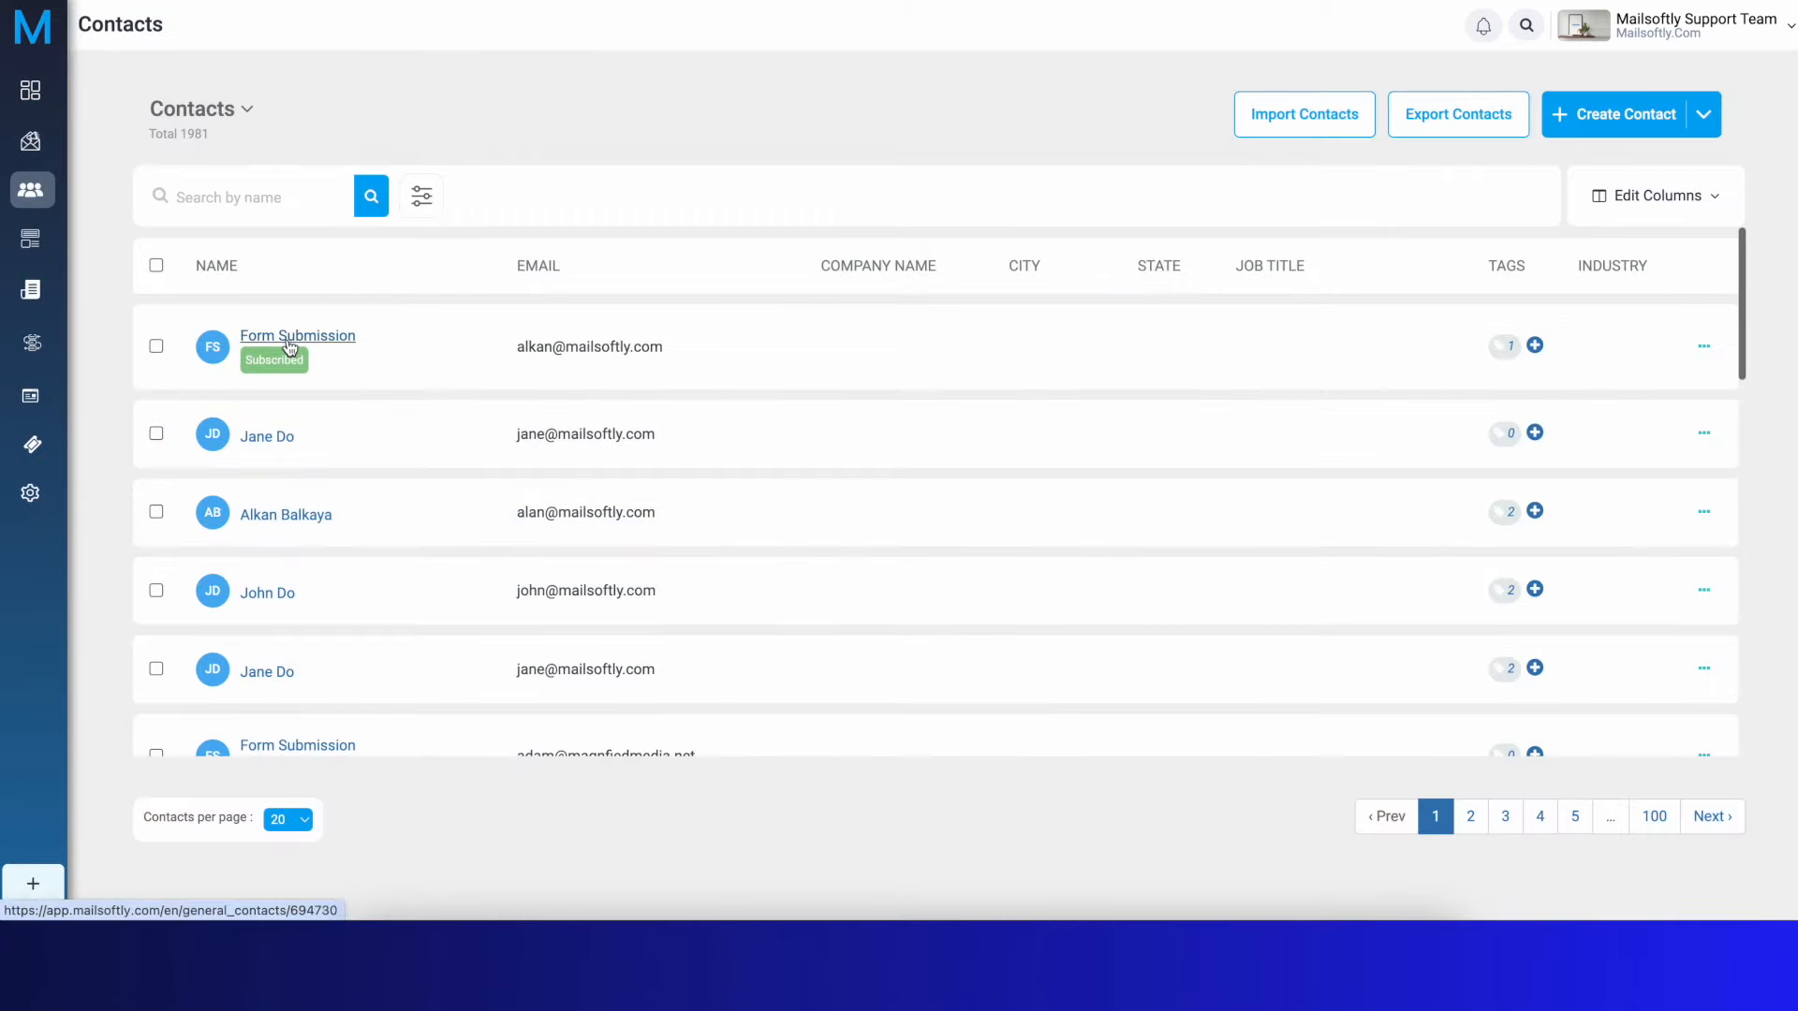
left_click(289, 344)
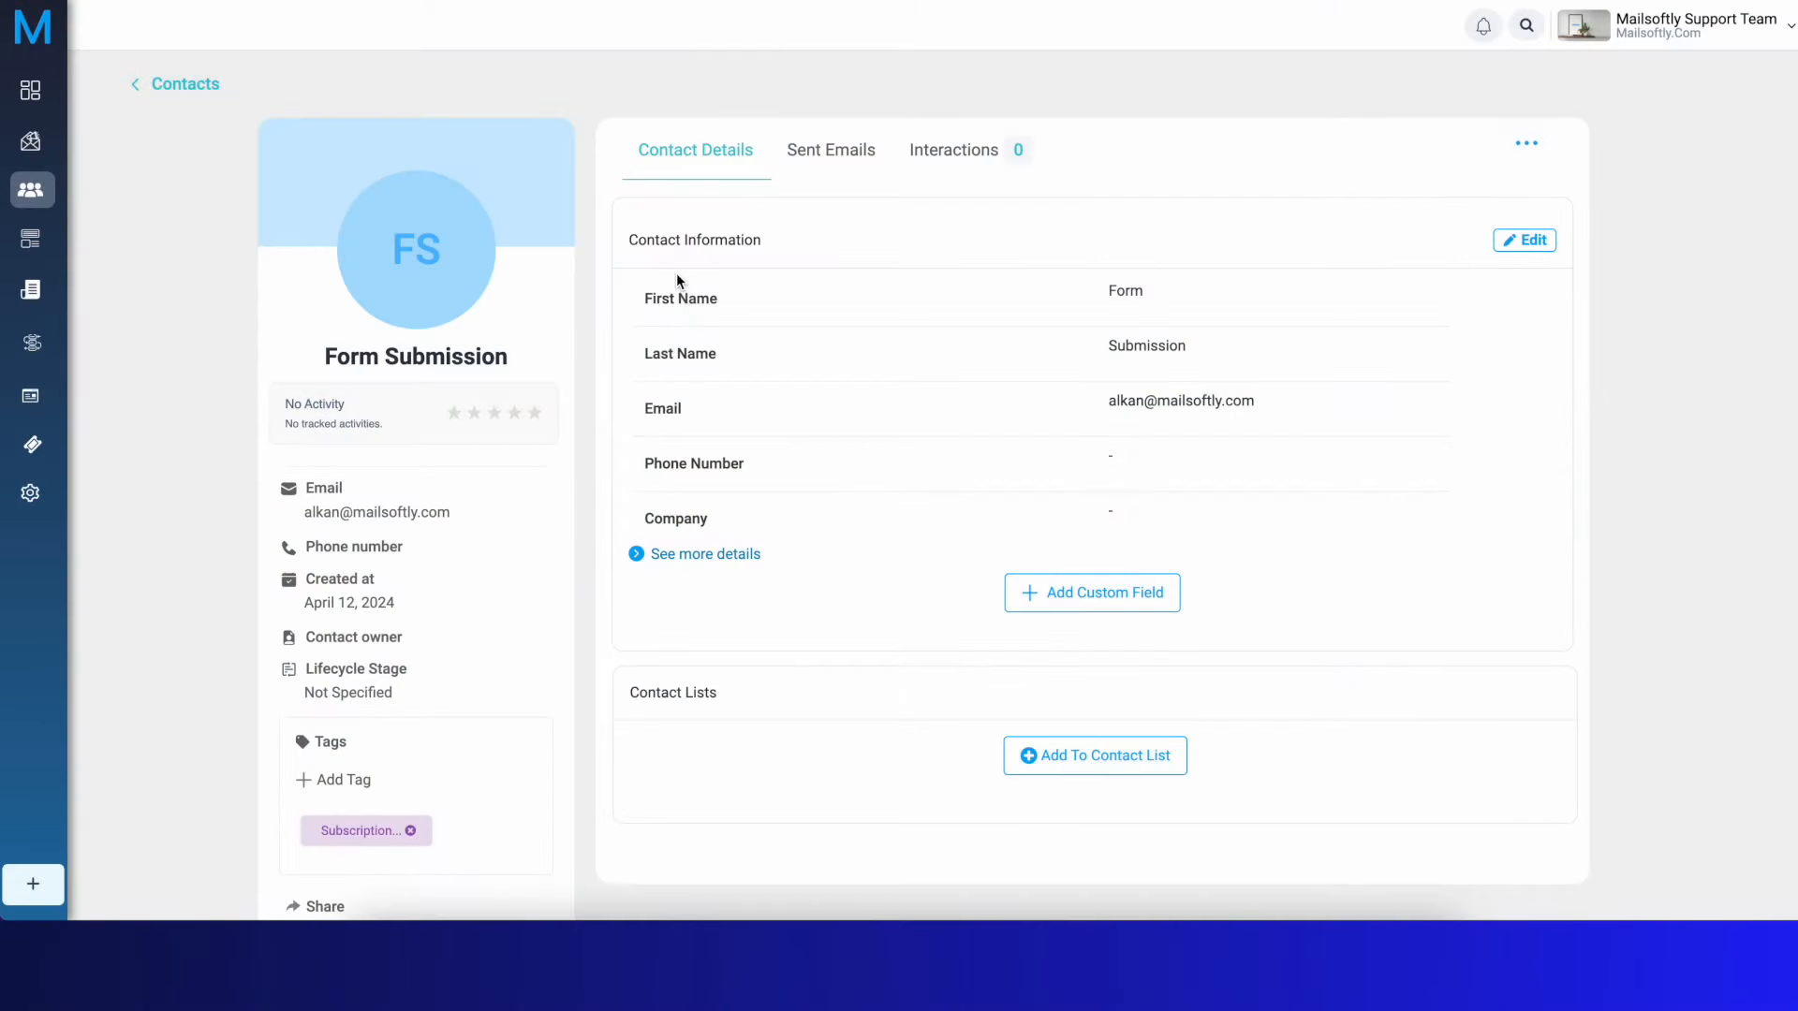
scroll(722, 454, "down", 2)
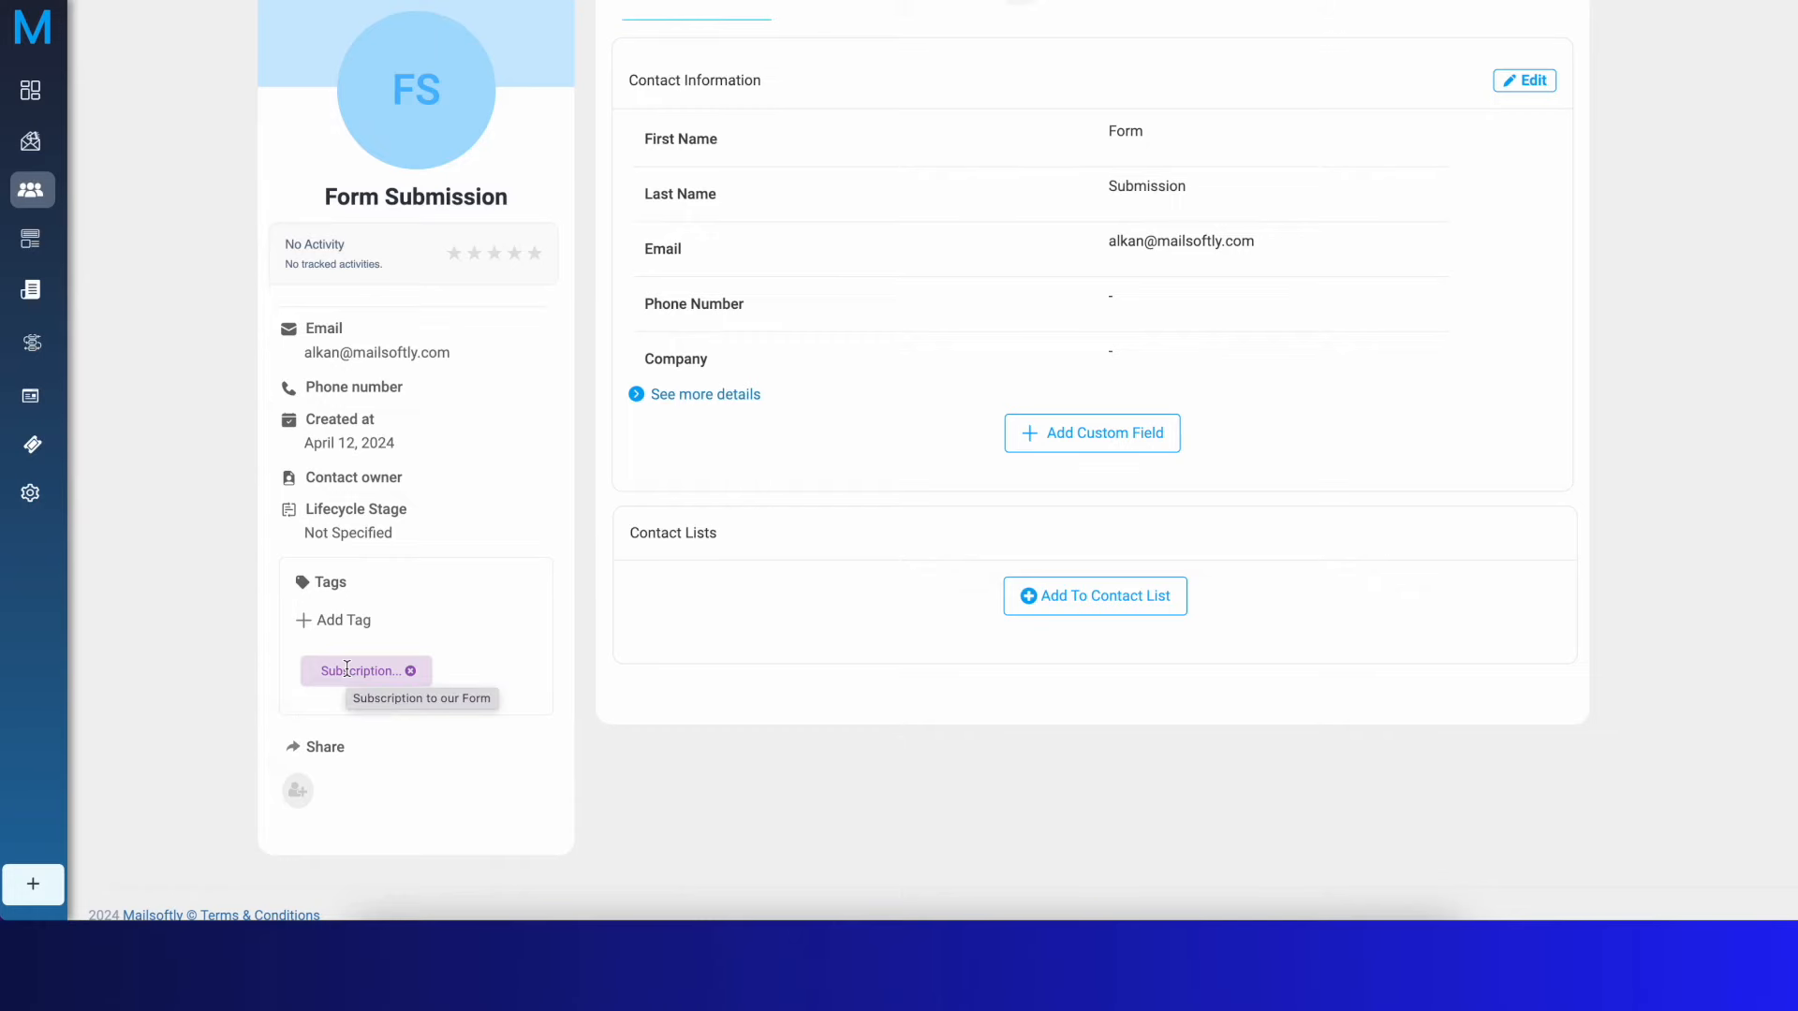
scroll(881, 449, "up", 2)
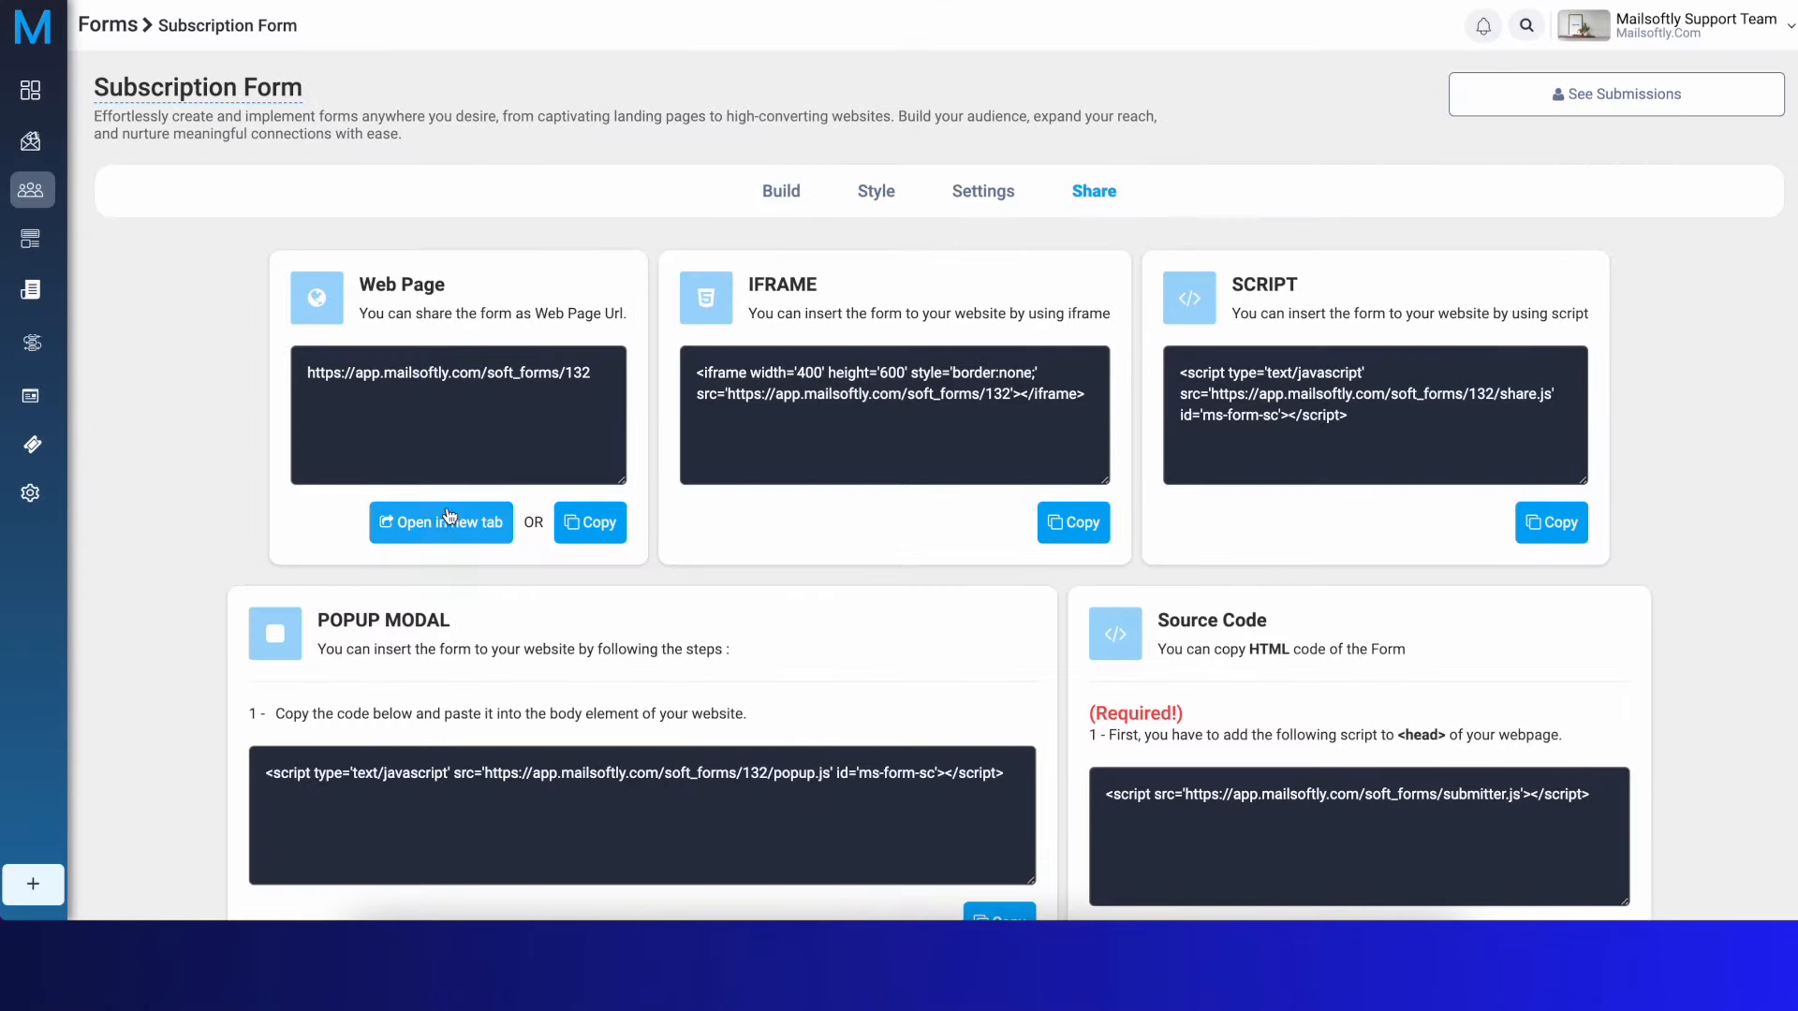
Return to the form's sharing options and examine the web page link, iframe code and script code
left_click(457, 525)
left_click_drag(698, 368, 1094, 412)
left_click(1082, 425)
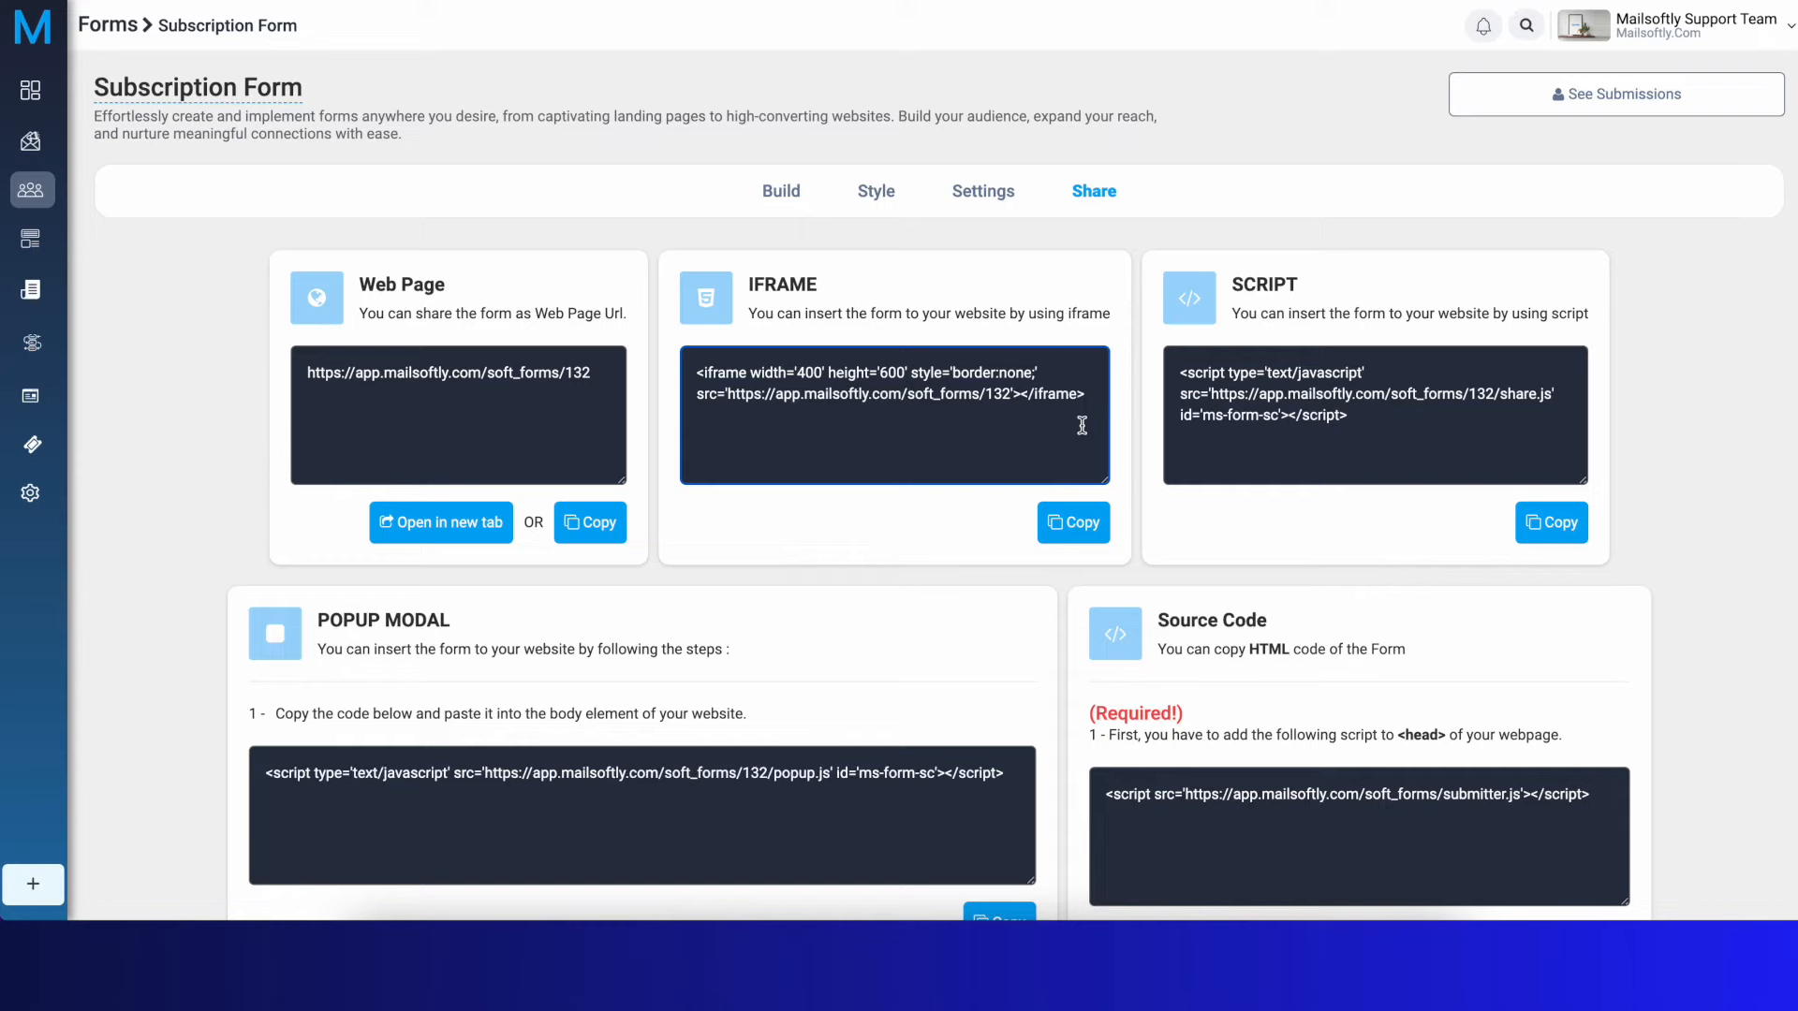
left_click_drag(1092, 390, 702, 368)
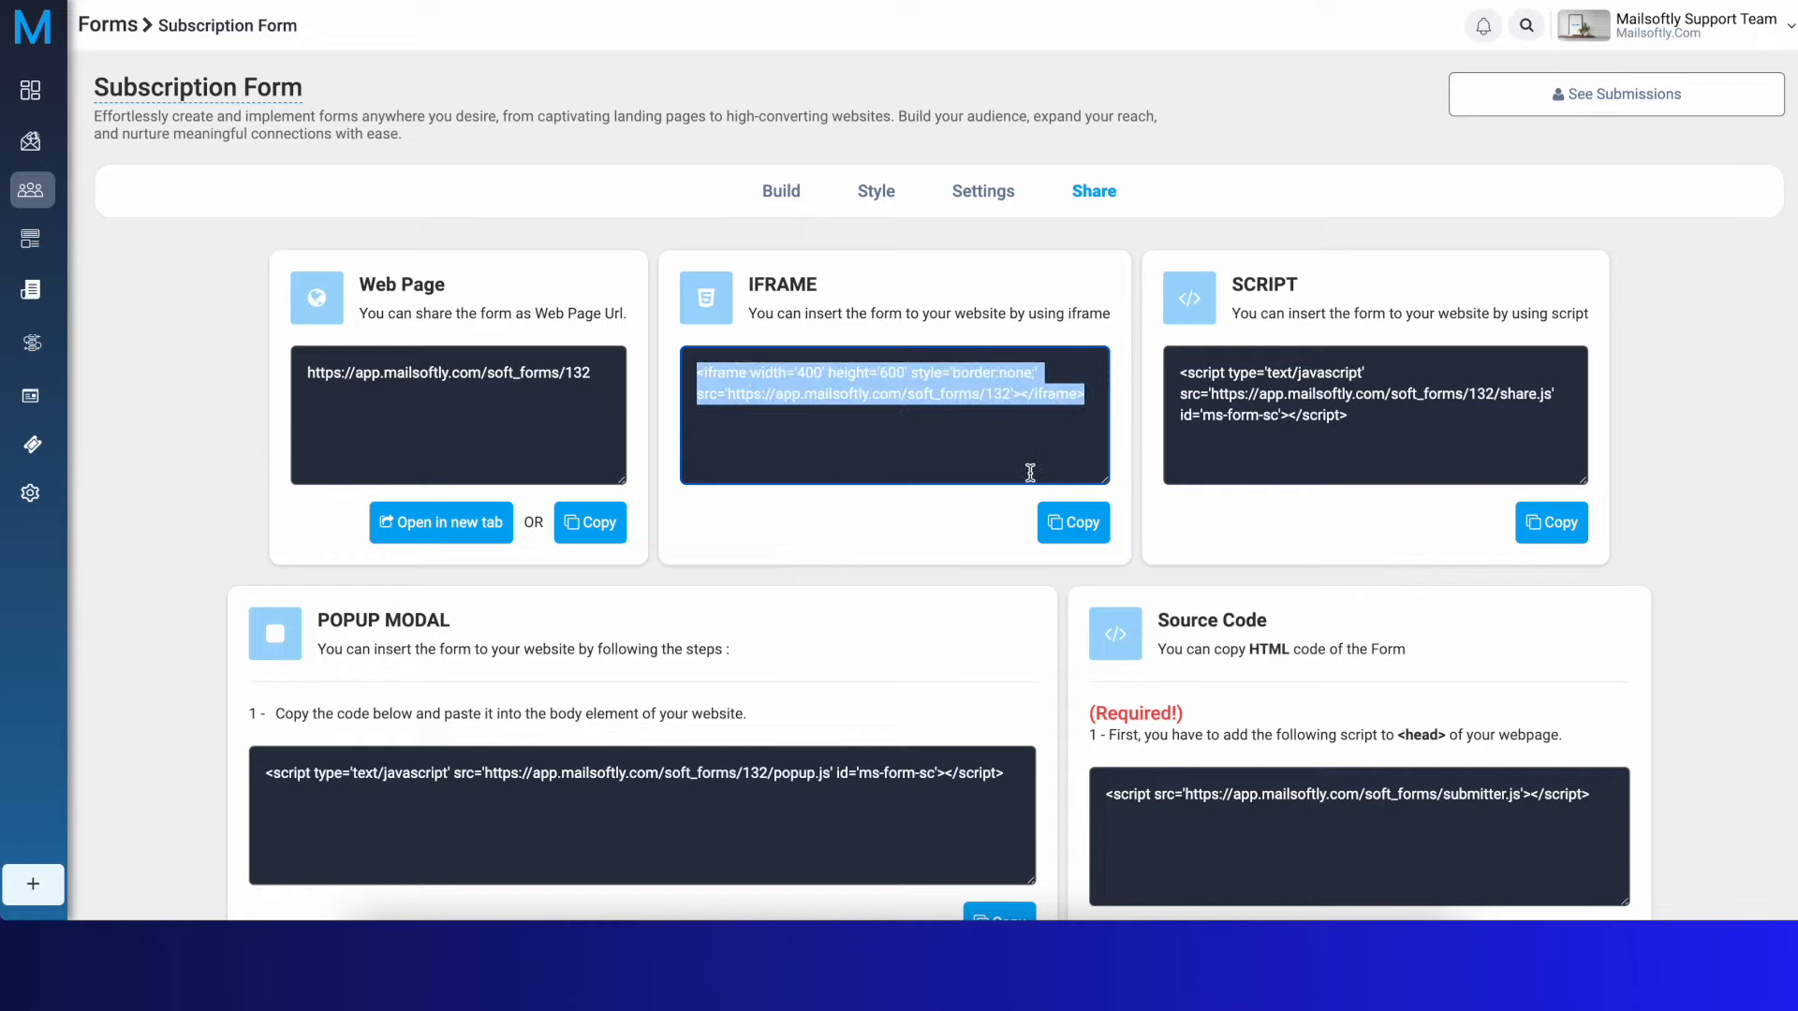
left_click(909, 459)
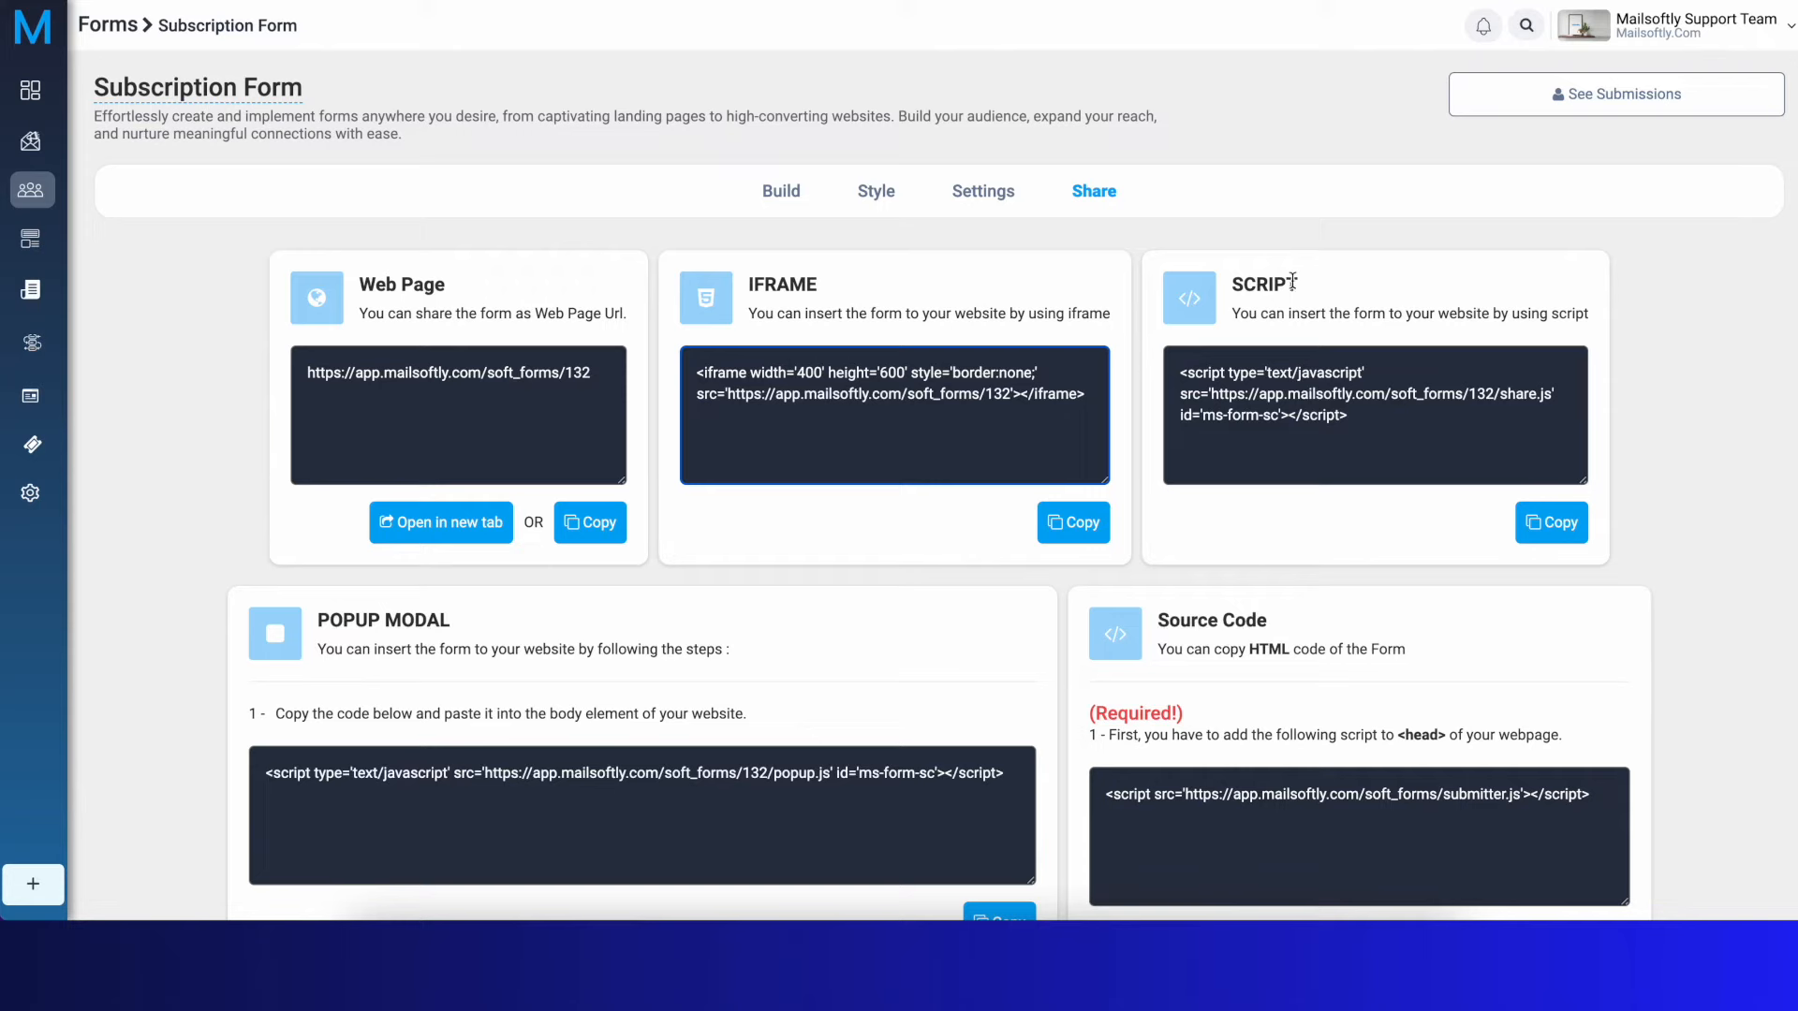
triple_click(1396, 410)
left_click(1377, 409)
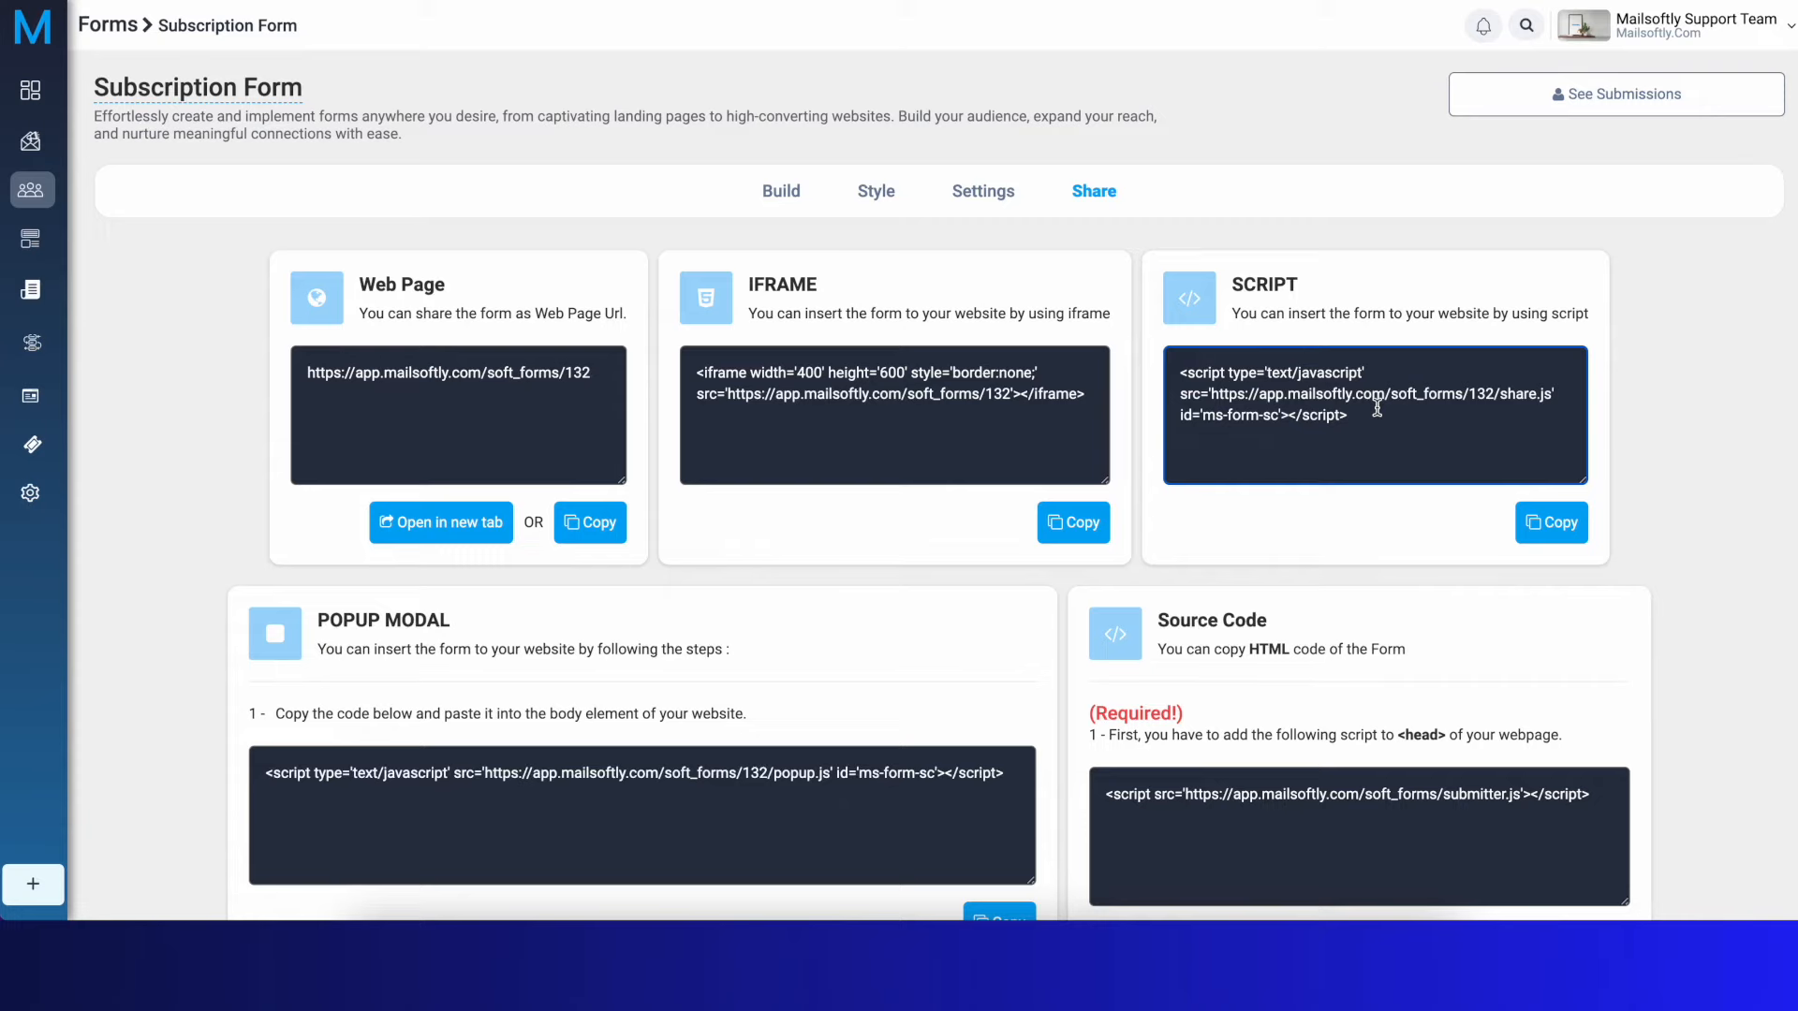
Read through the Source Code instructions, including the head script, the form's HTML code and the default stylesheet link
scroll(1377, 409, "down", 3)
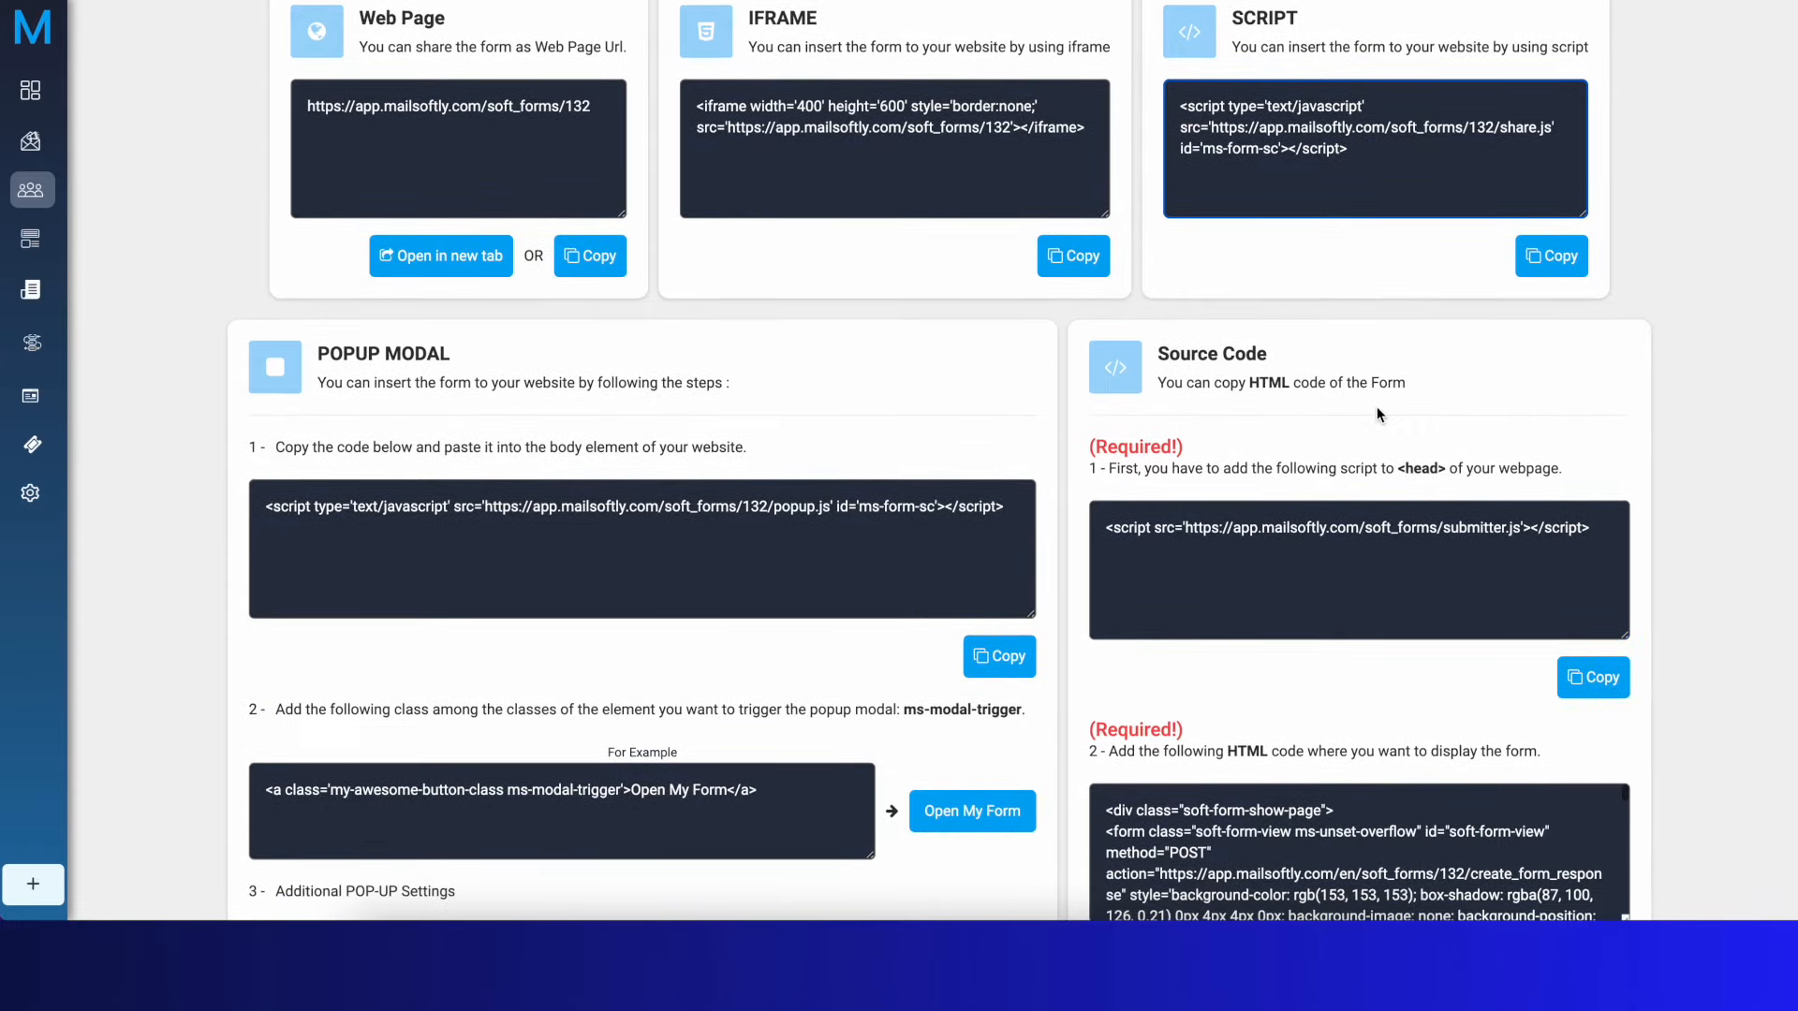
scroll(1376, 406, "down", 1)
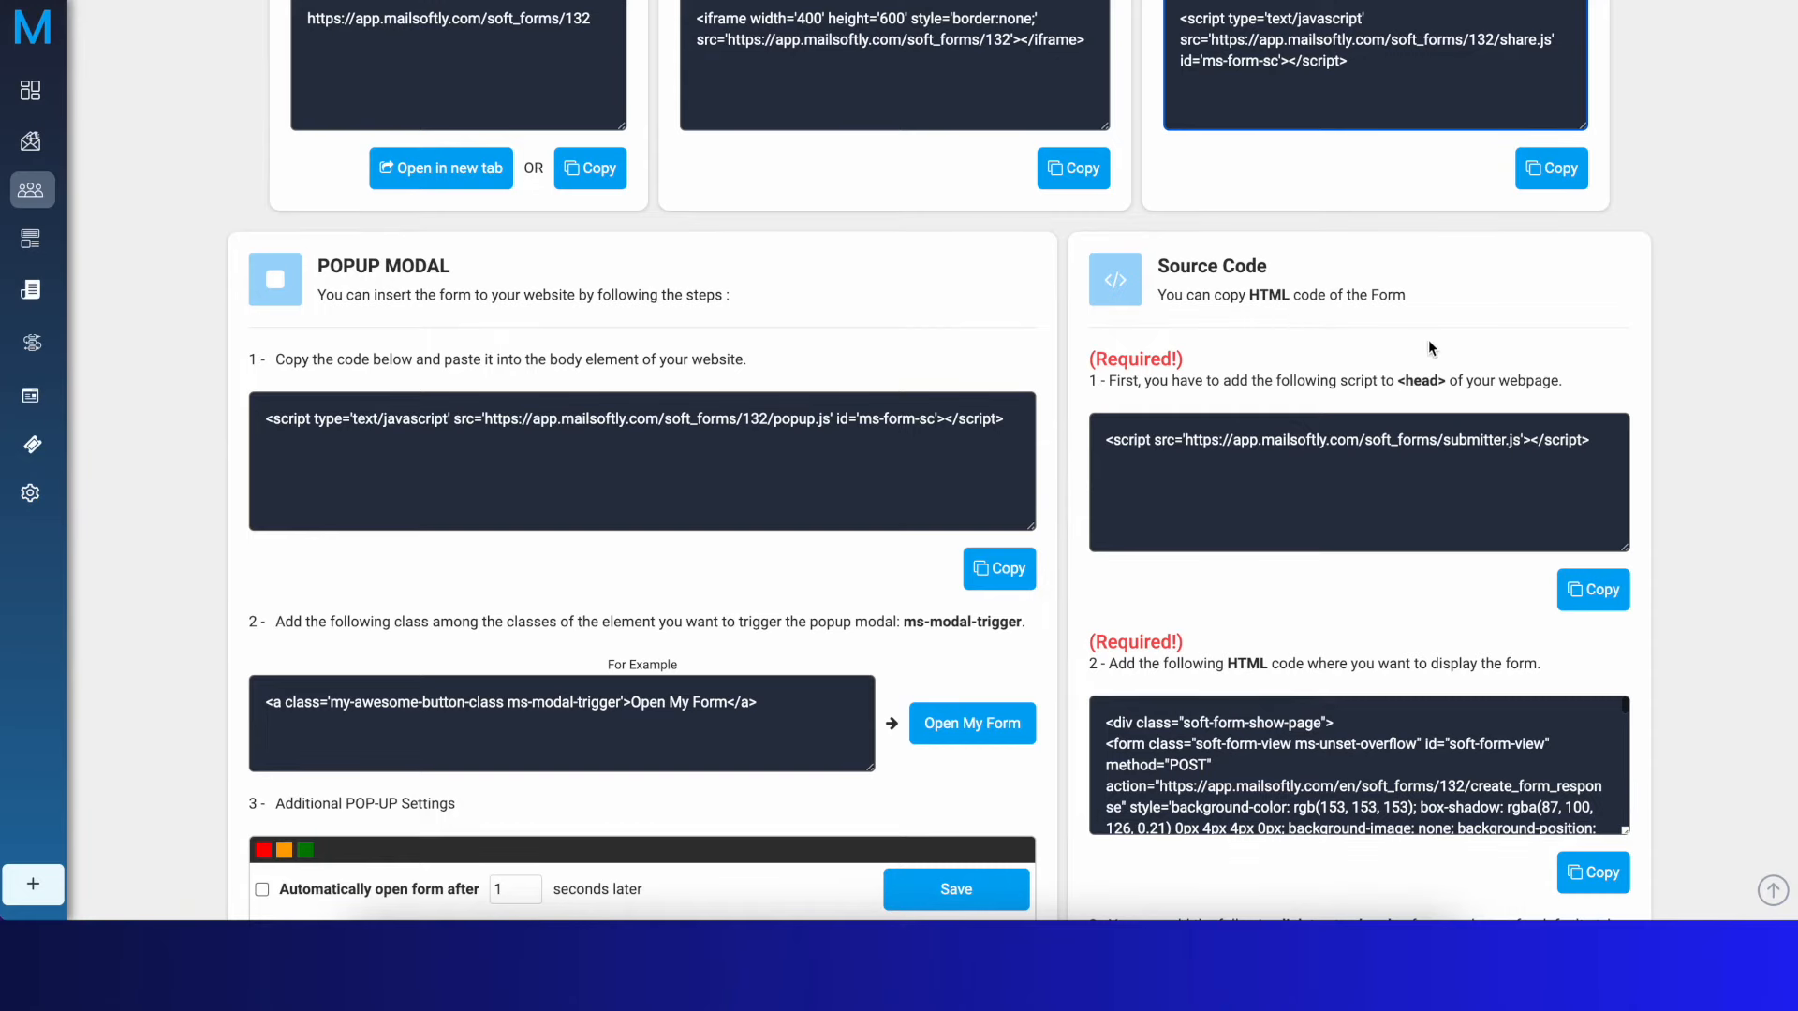
scroll(1429, 339, "down", 3)
scroll(1367, 562, "down", 10)
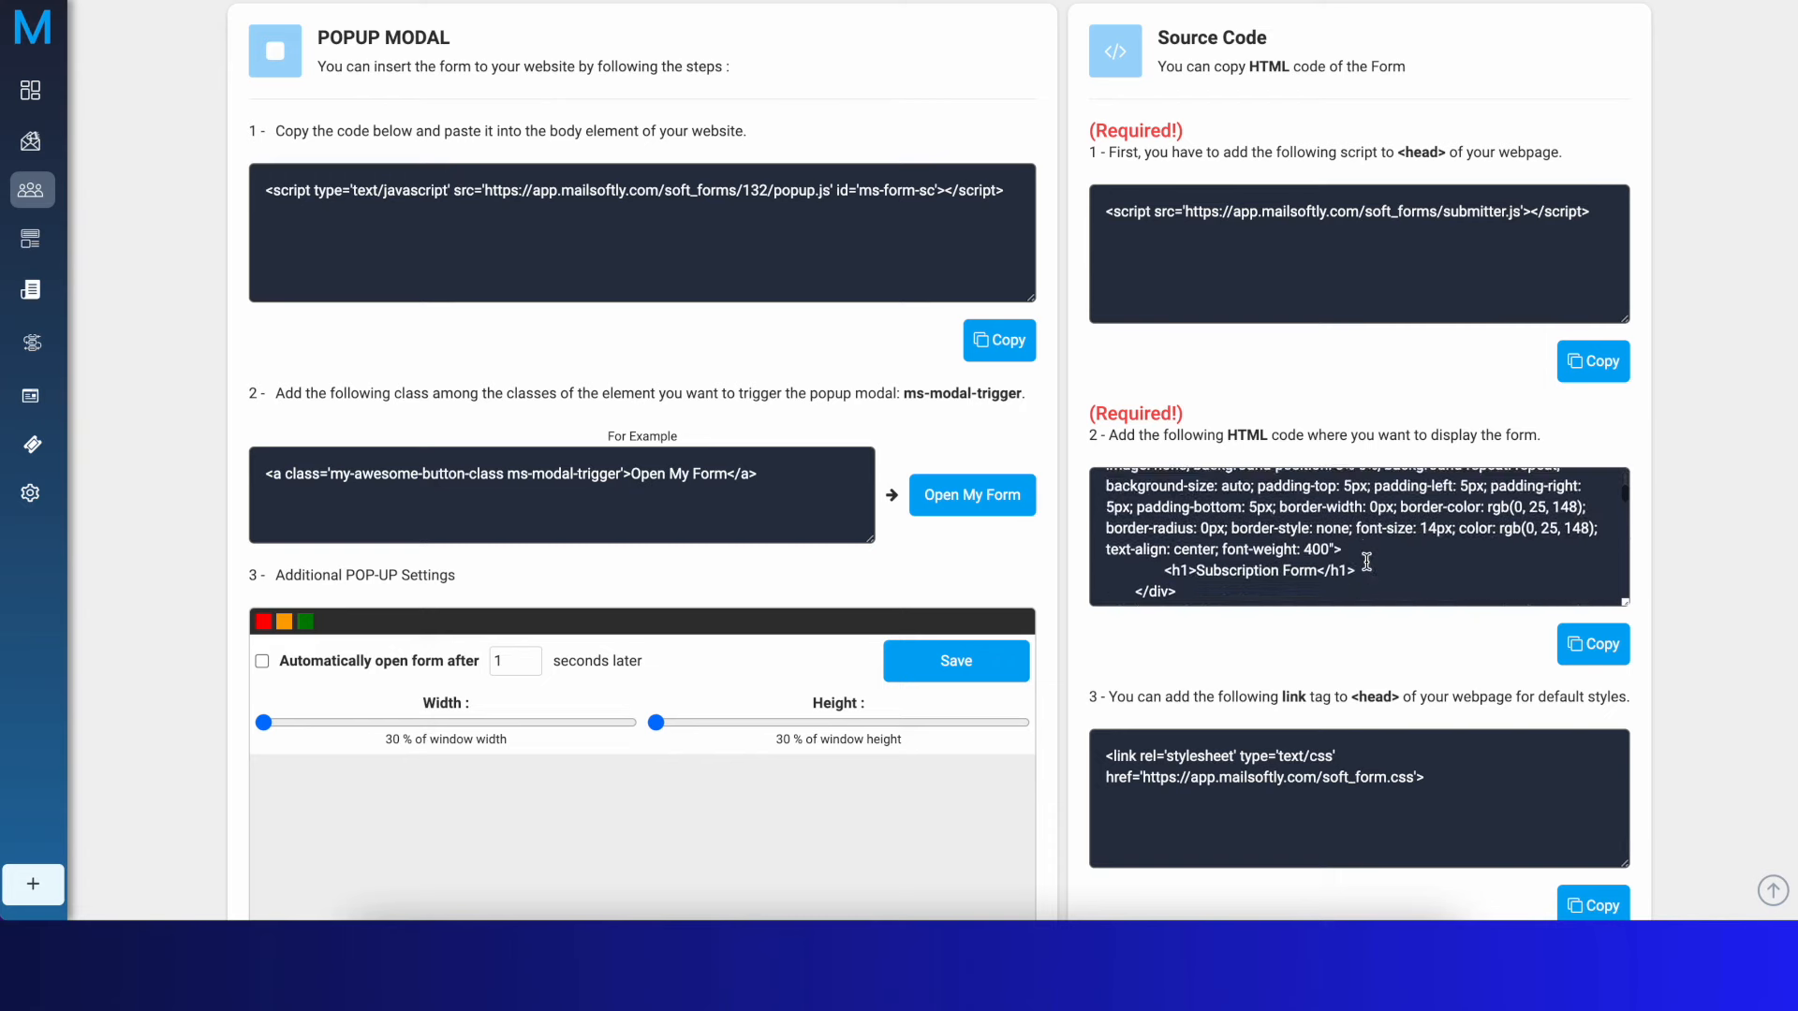
scroll(1367, 561, "down", 2)
scroll(1367, 561, "up", 10)
scroll(1369, 559, "down", 1)
scroll(1377, 525, "up", 1)
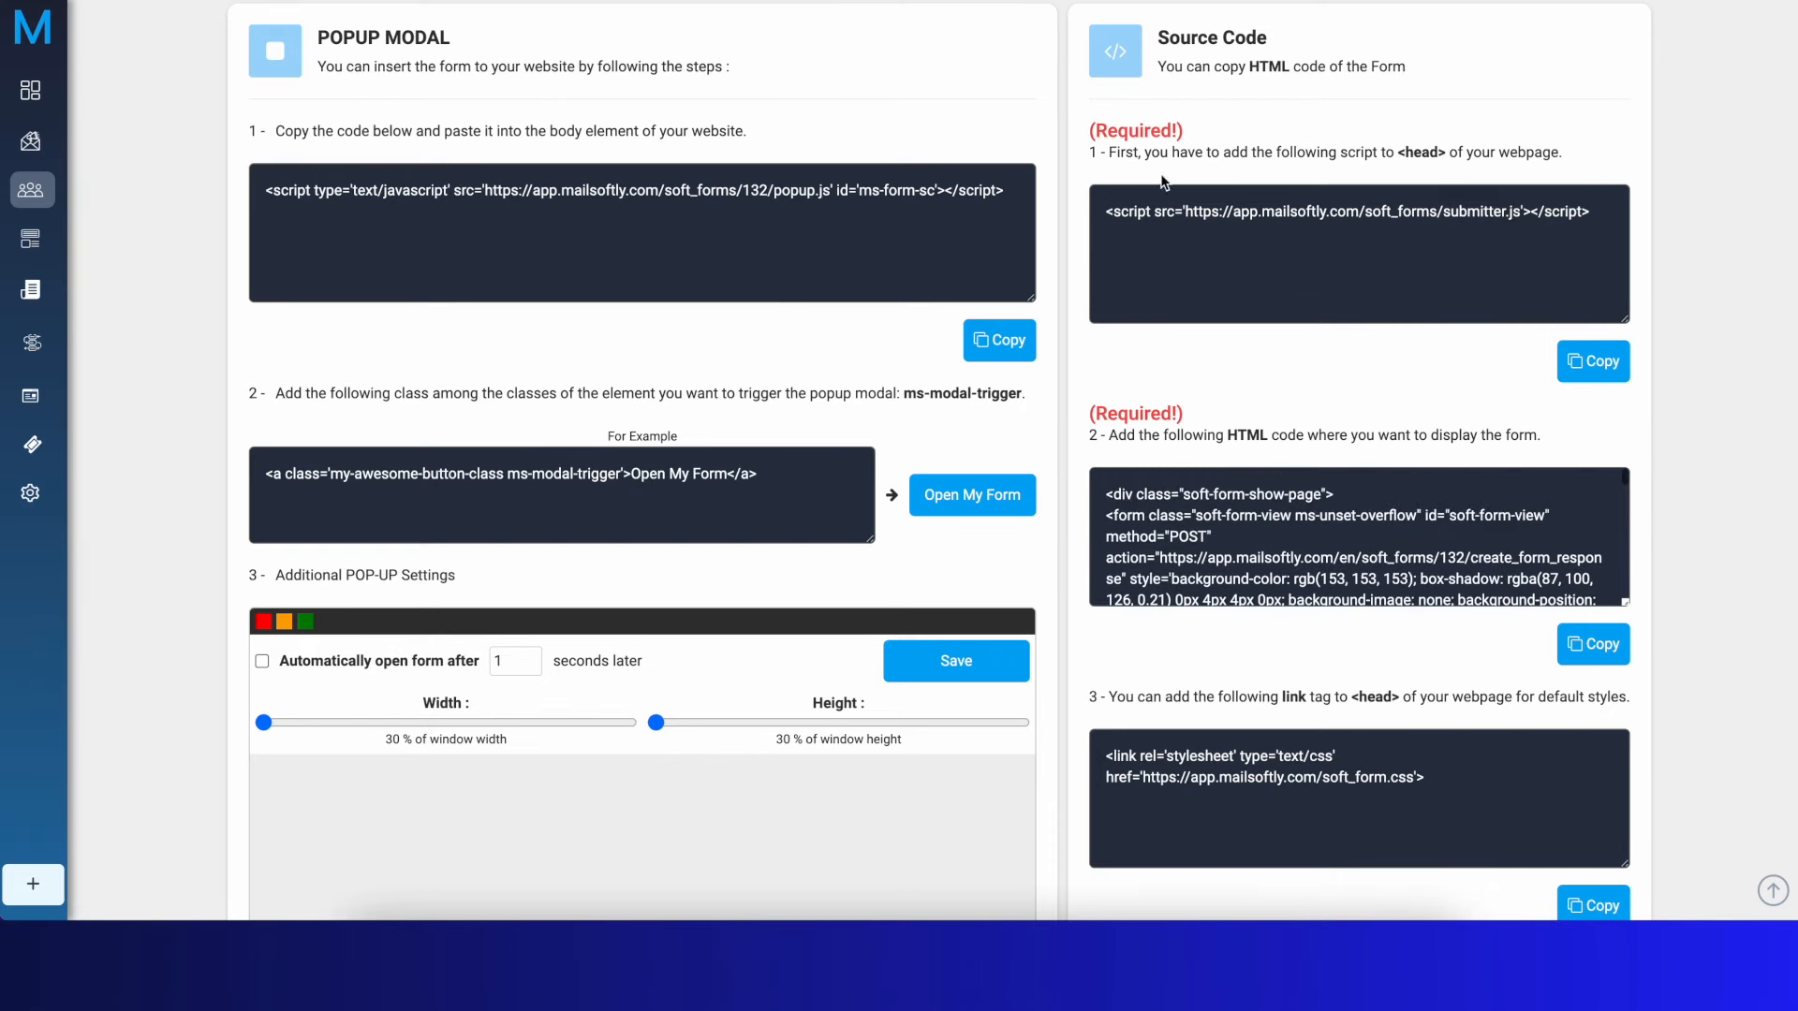
scroll(1296, 249, "down", 4)
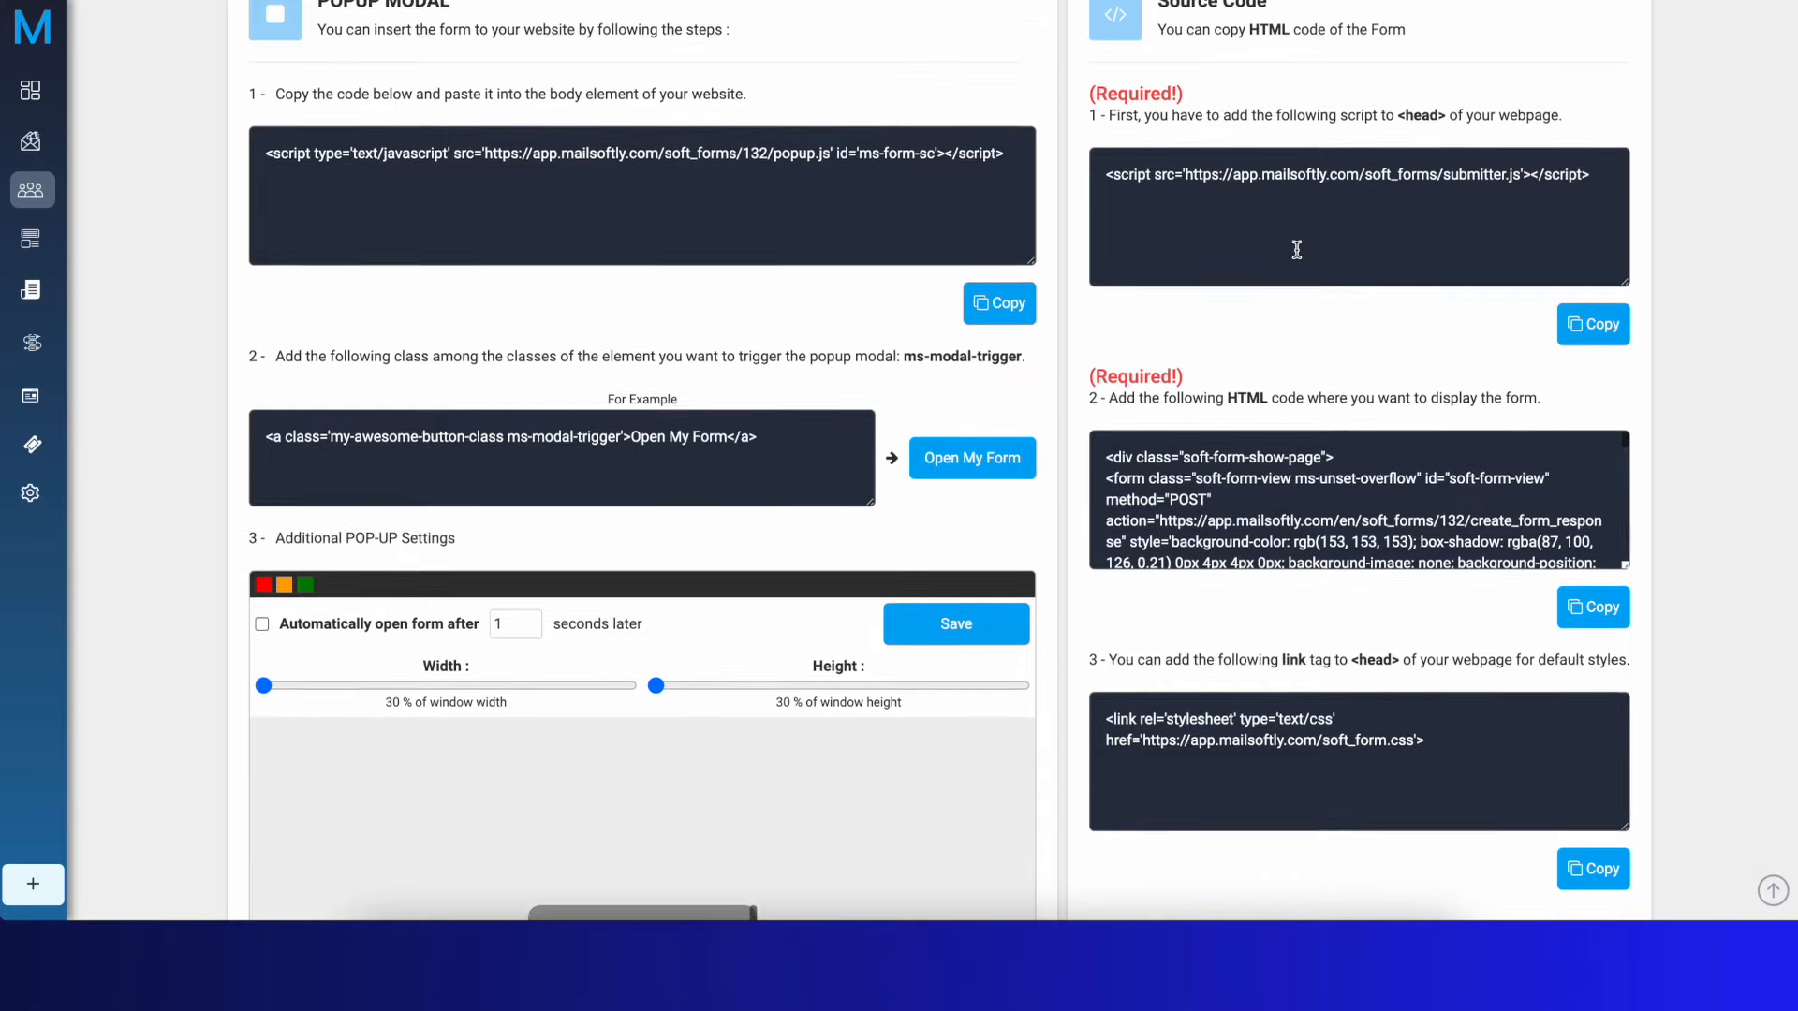
scroll(1298, 253, "up", 5)
scroll(1296, 249, "up", 1)
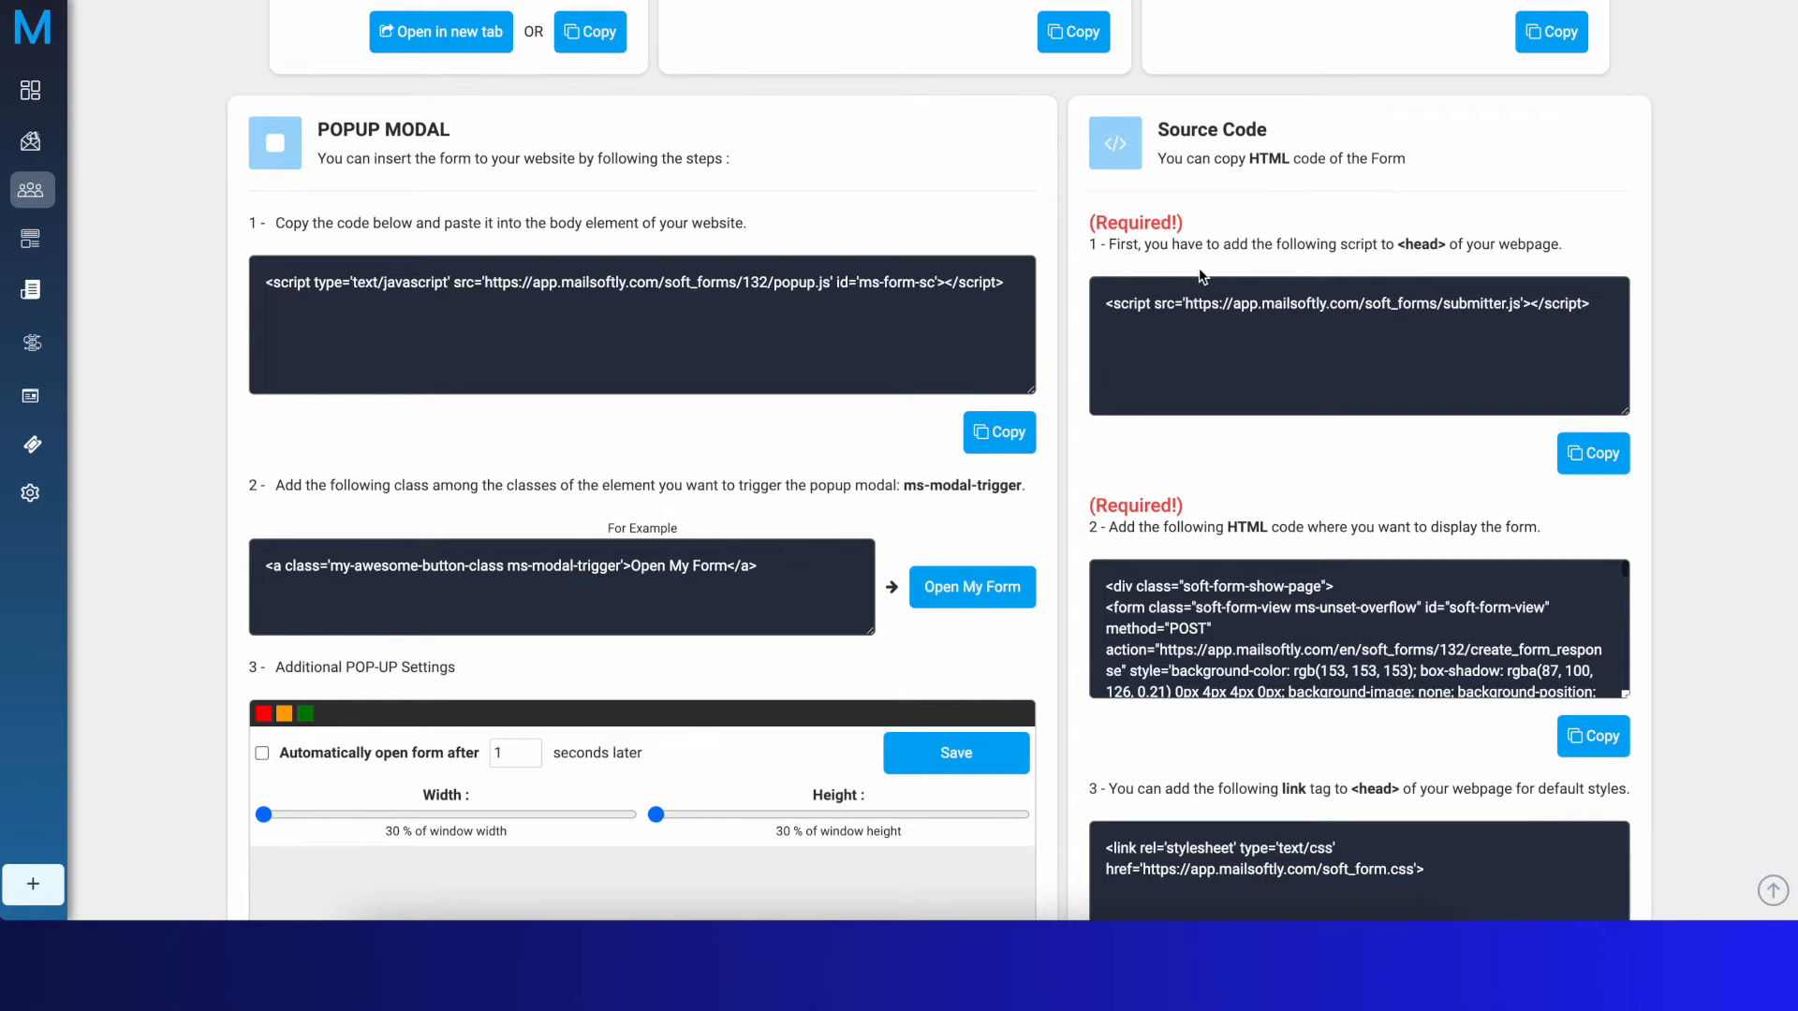
scroll(578, 238, "up", 1)
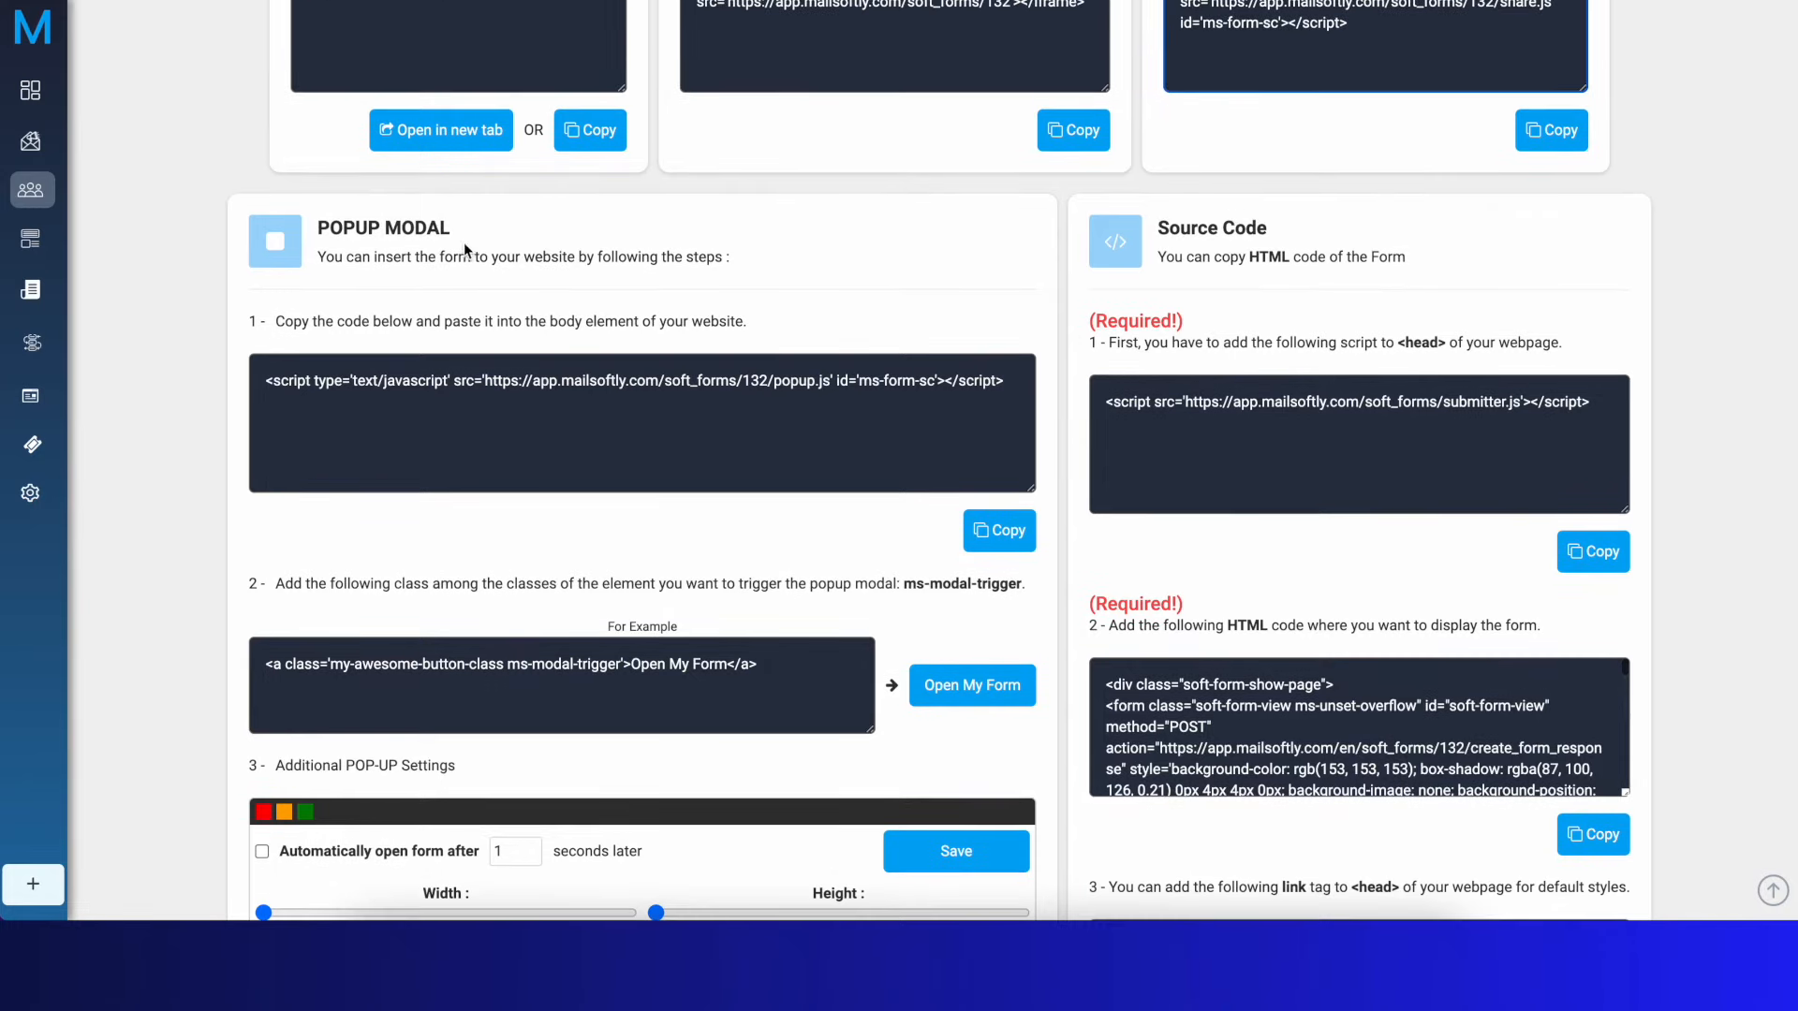
Examine the Popup Modal instructions, highlighting the popup script for the website's body and reading the trigger class step
scroll(689, 313, "down", 2)
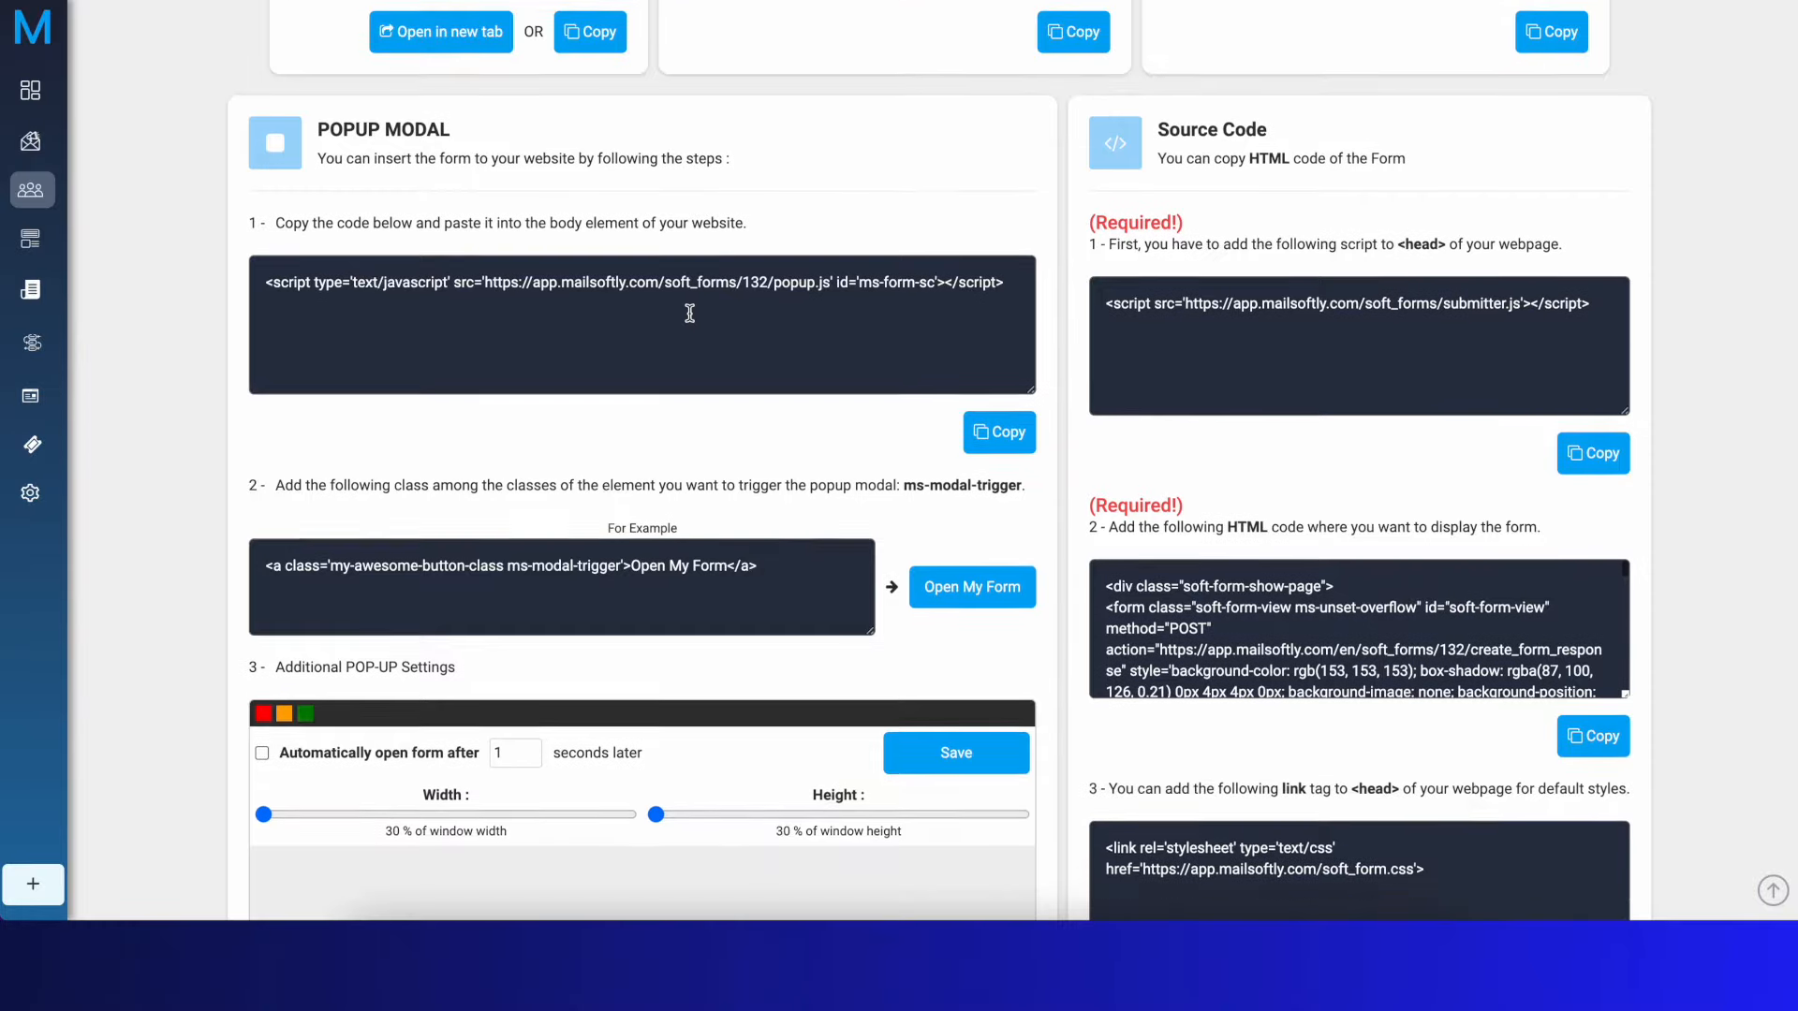
scroll(600, 468, "up", 2)
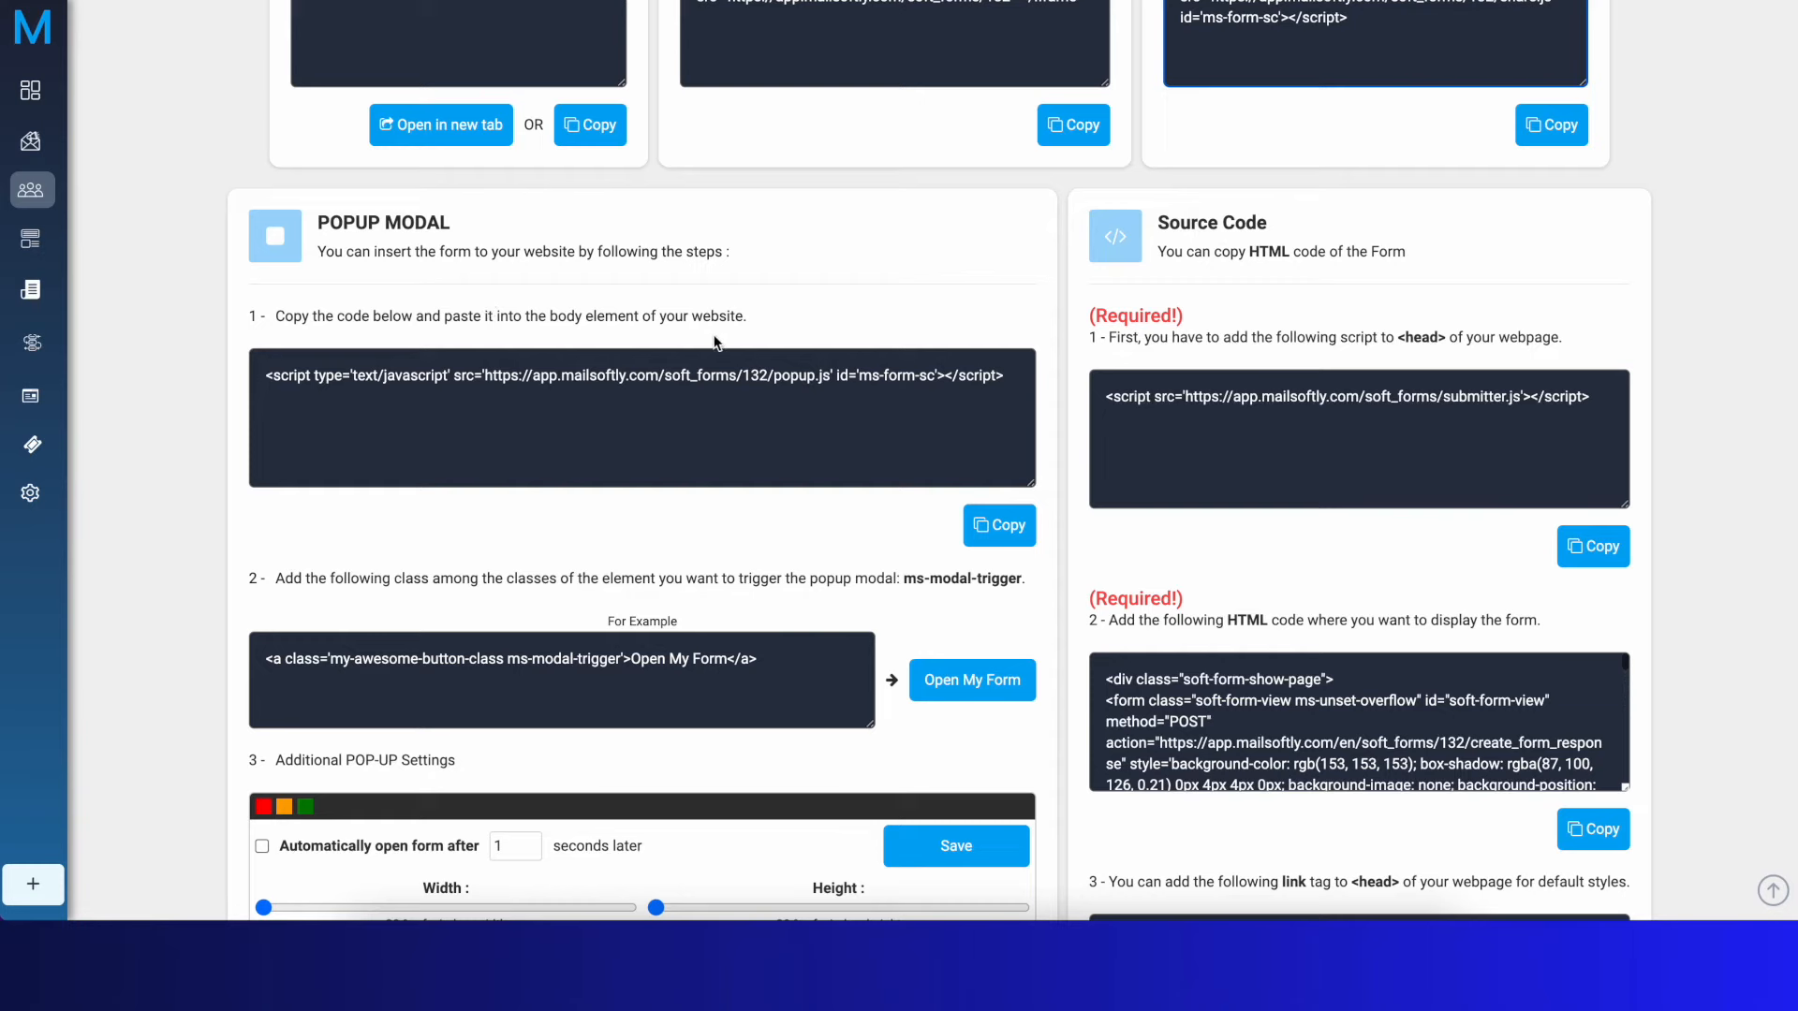
left_click(269, 376)
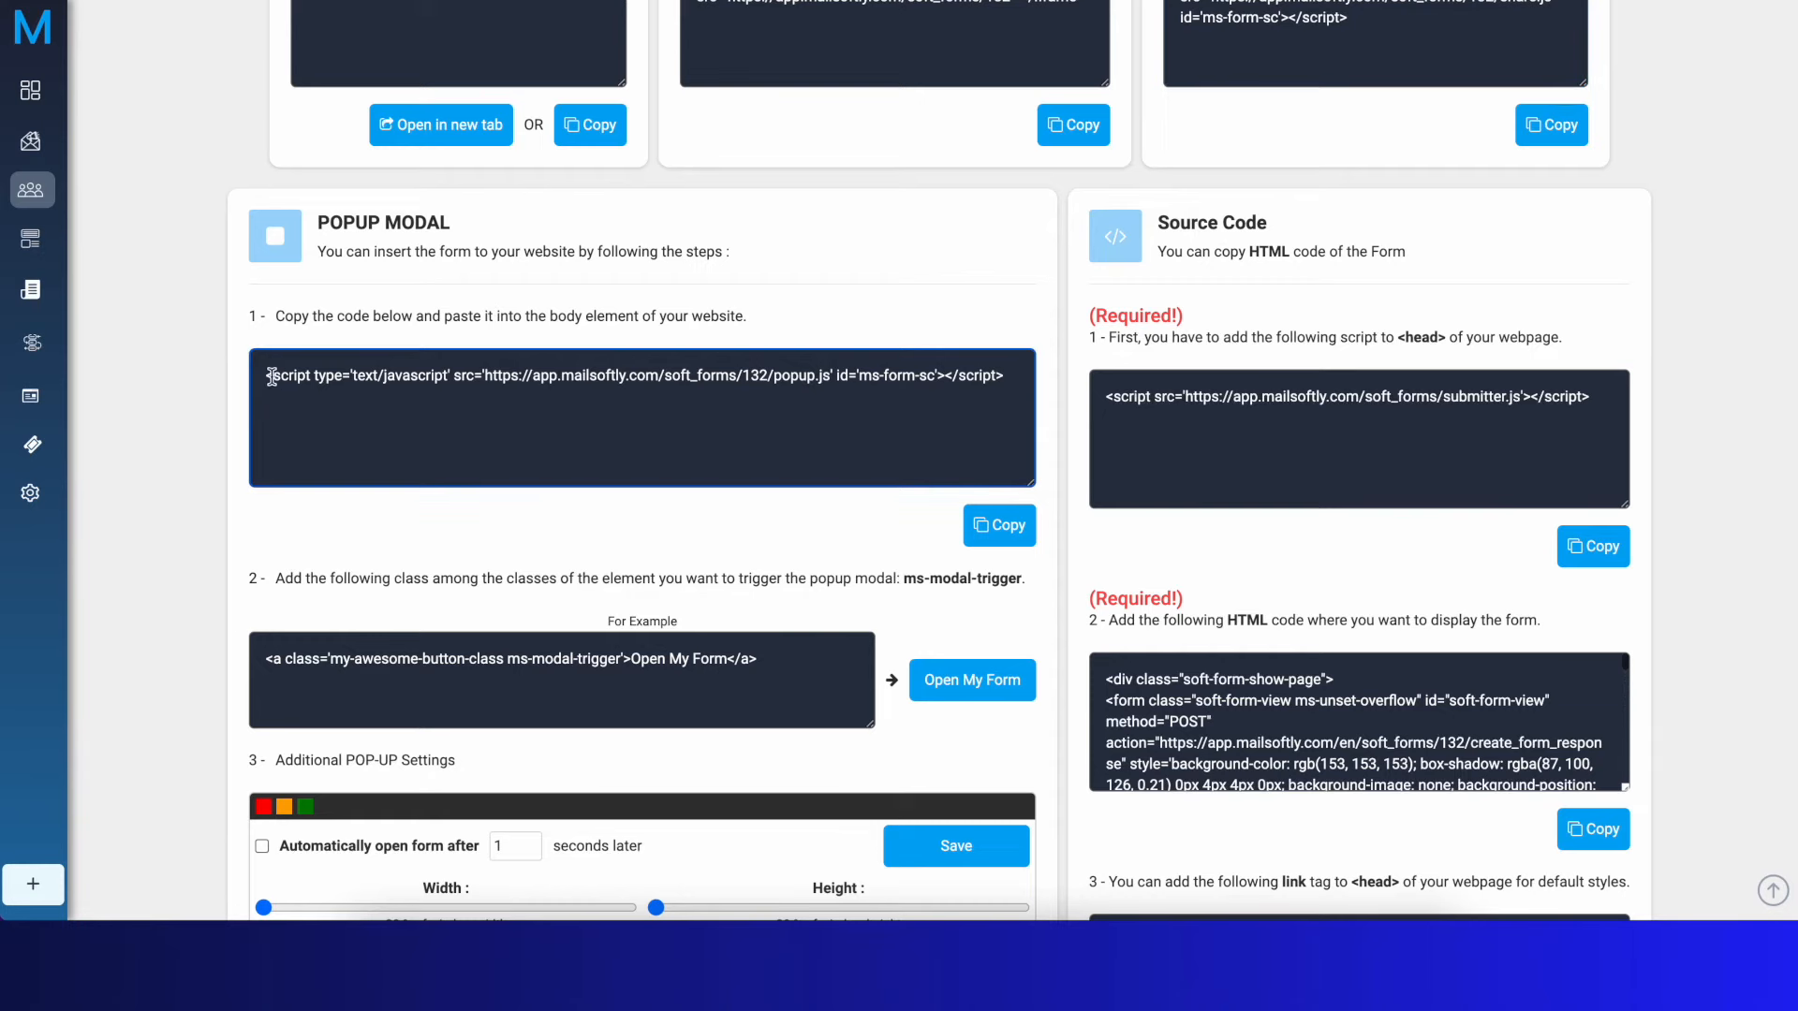
left_click_drag(1023, 376, 242, 351)
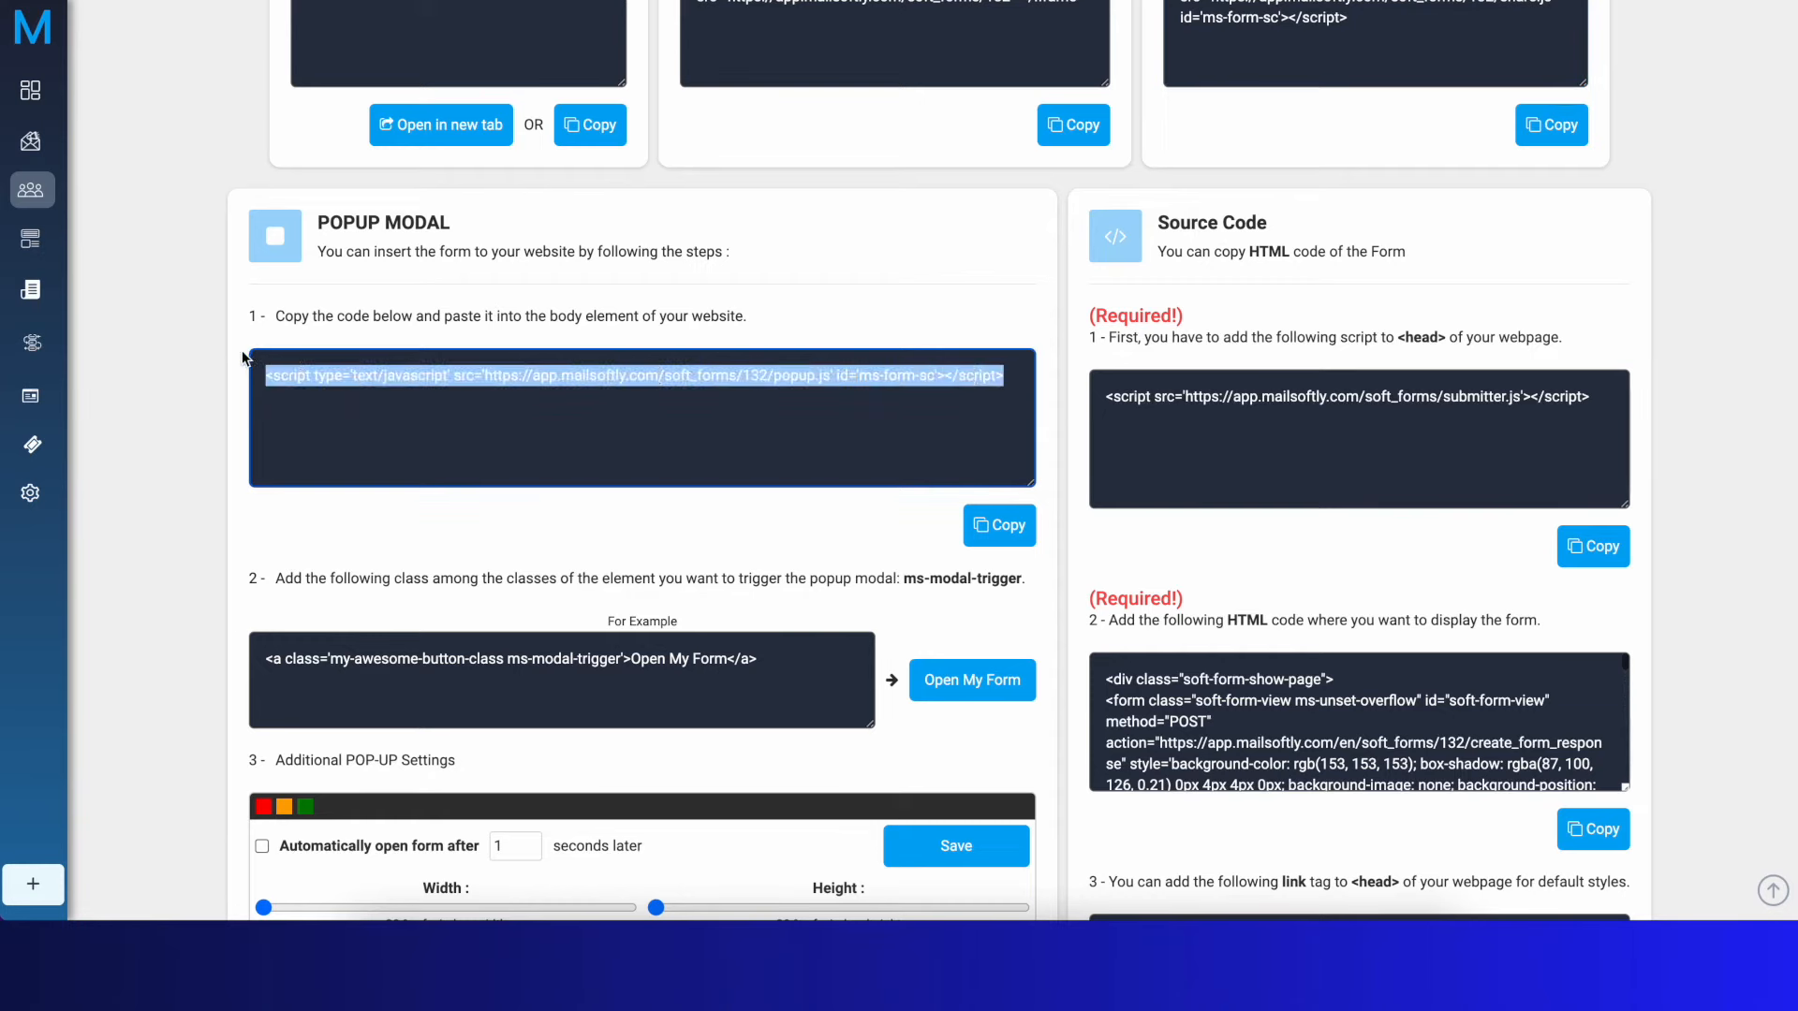
scroll(374, 428, "down", 1)
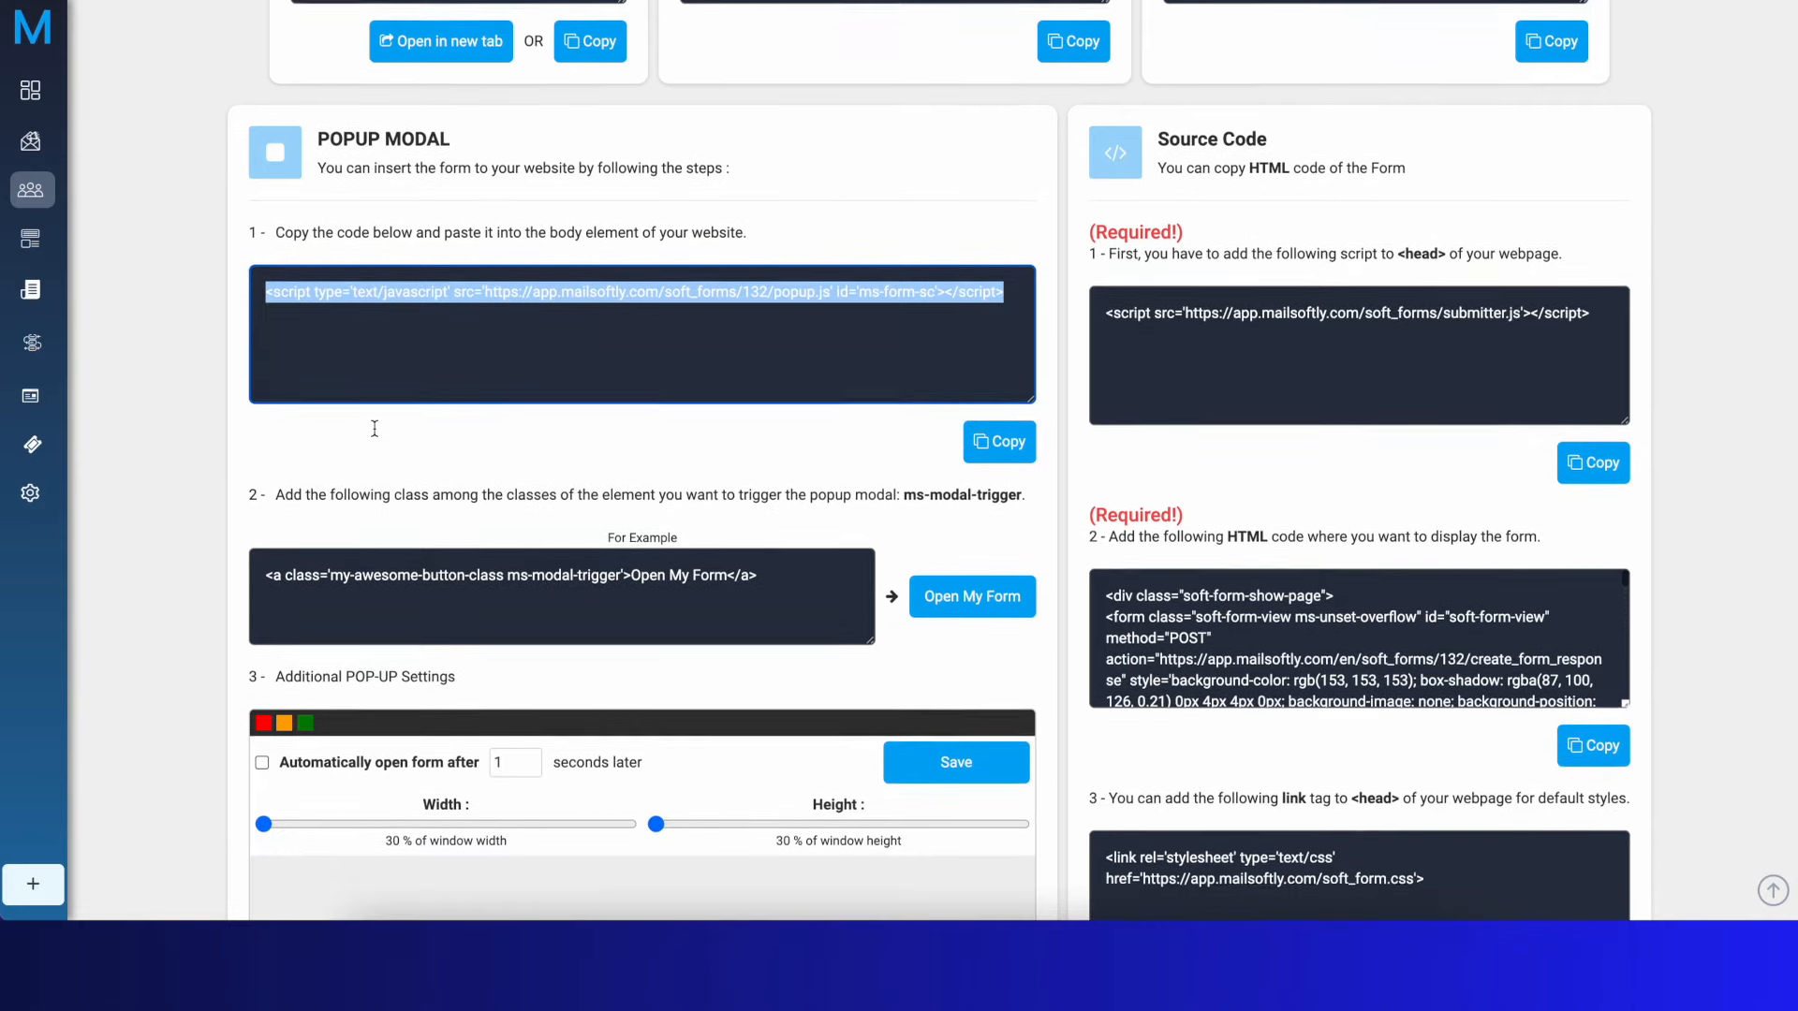
left_click(334, 470)
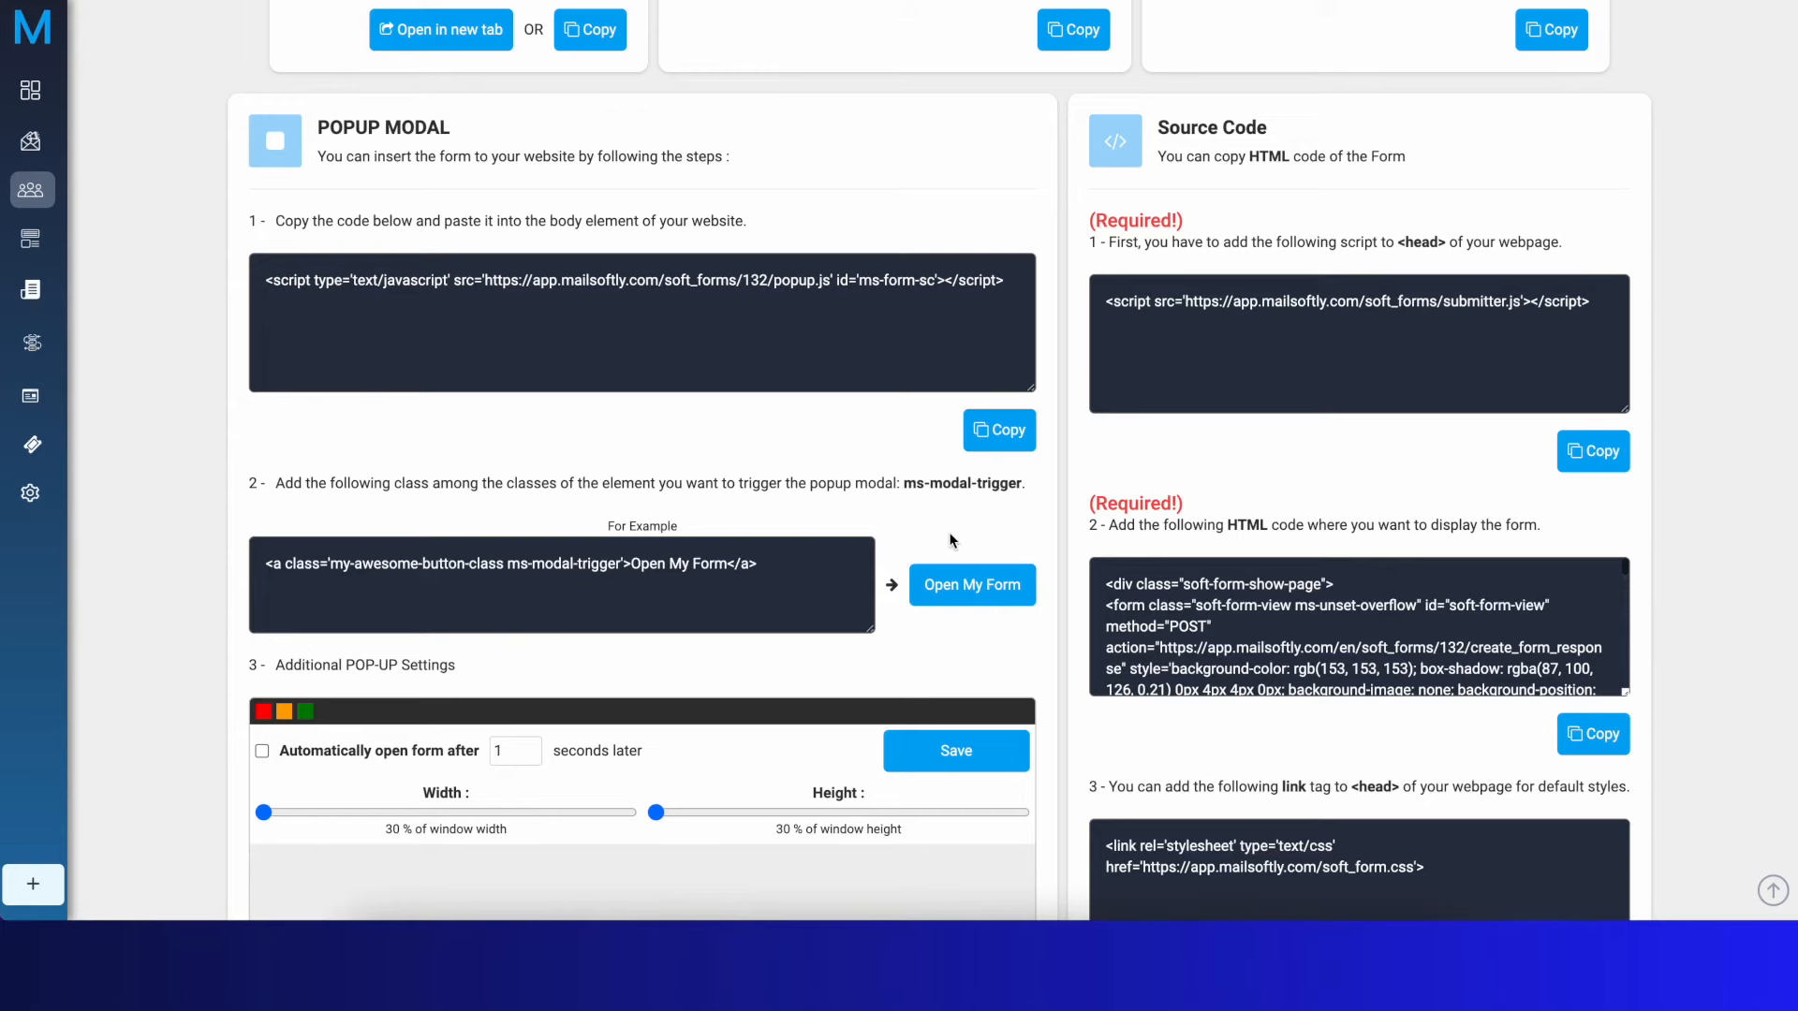
Preview the subscription form as a popup, look through its fields down to the send button, and close it
left_click(955, 594)
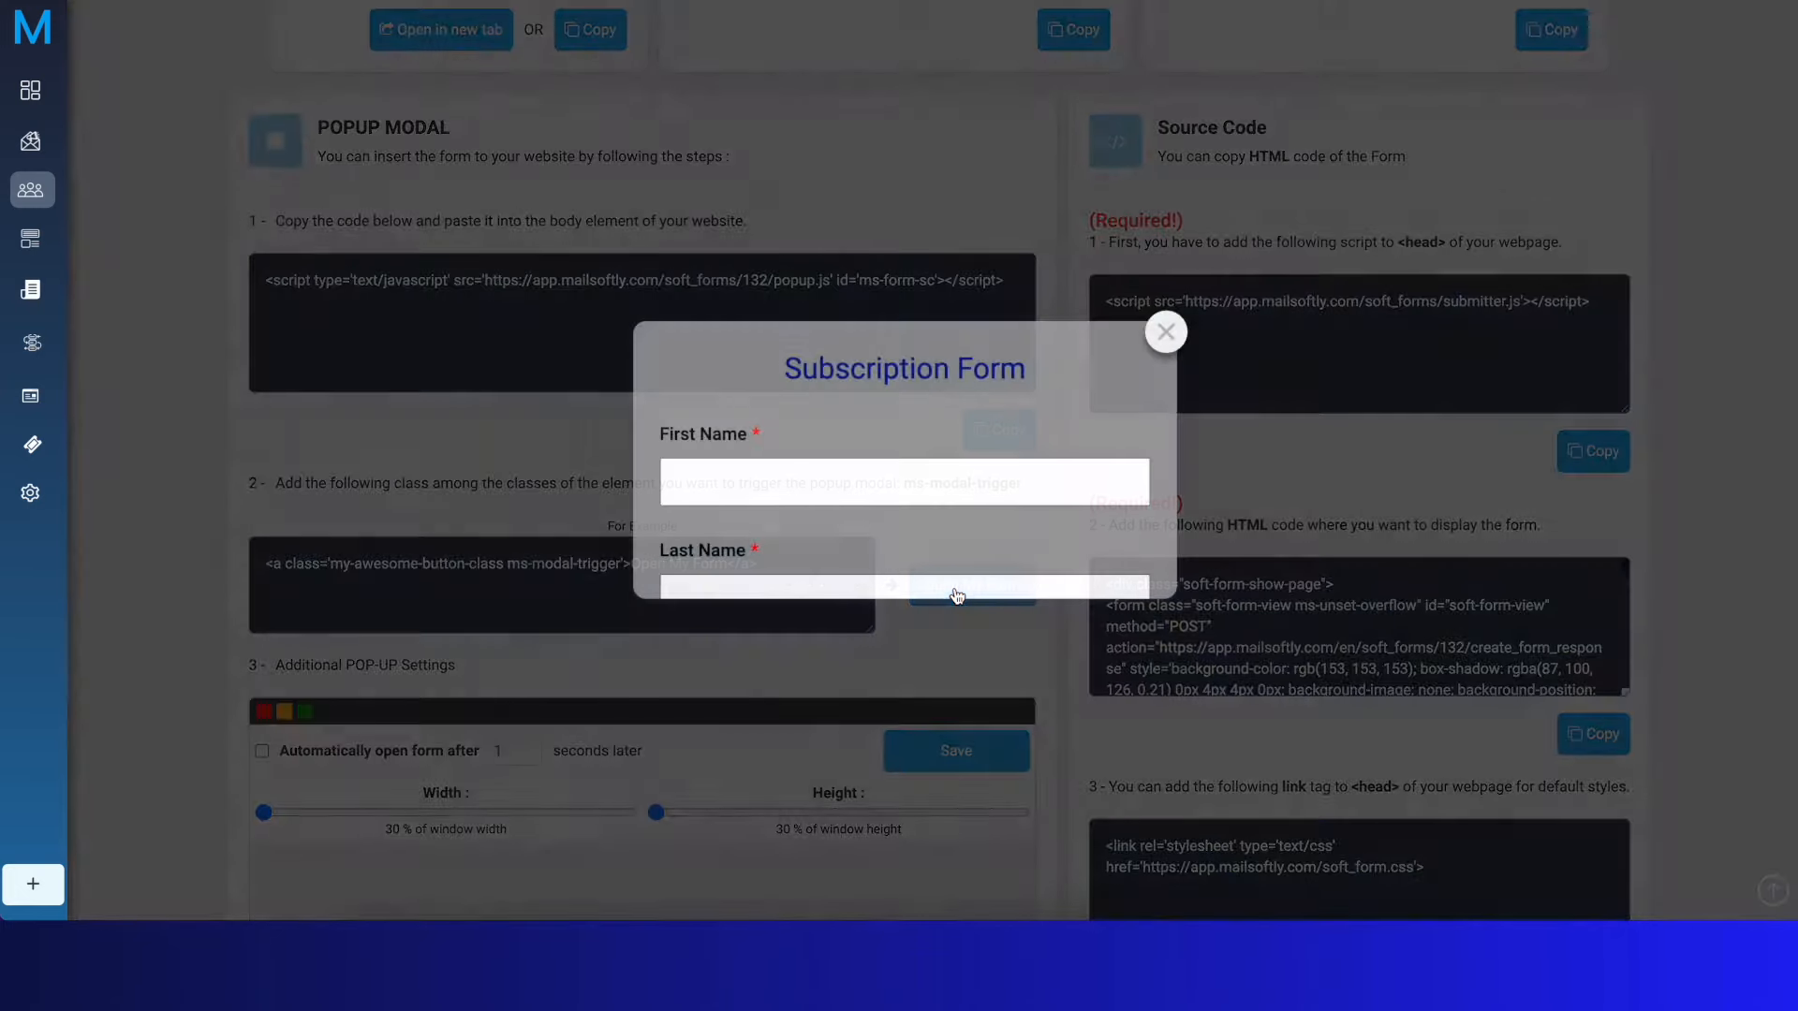
scroll(982, 493, "down", 2)
scroll(982, 493, "down", 3)
scroll(979, 490, "up", 5)
scroll(979, 490, "down", 5)
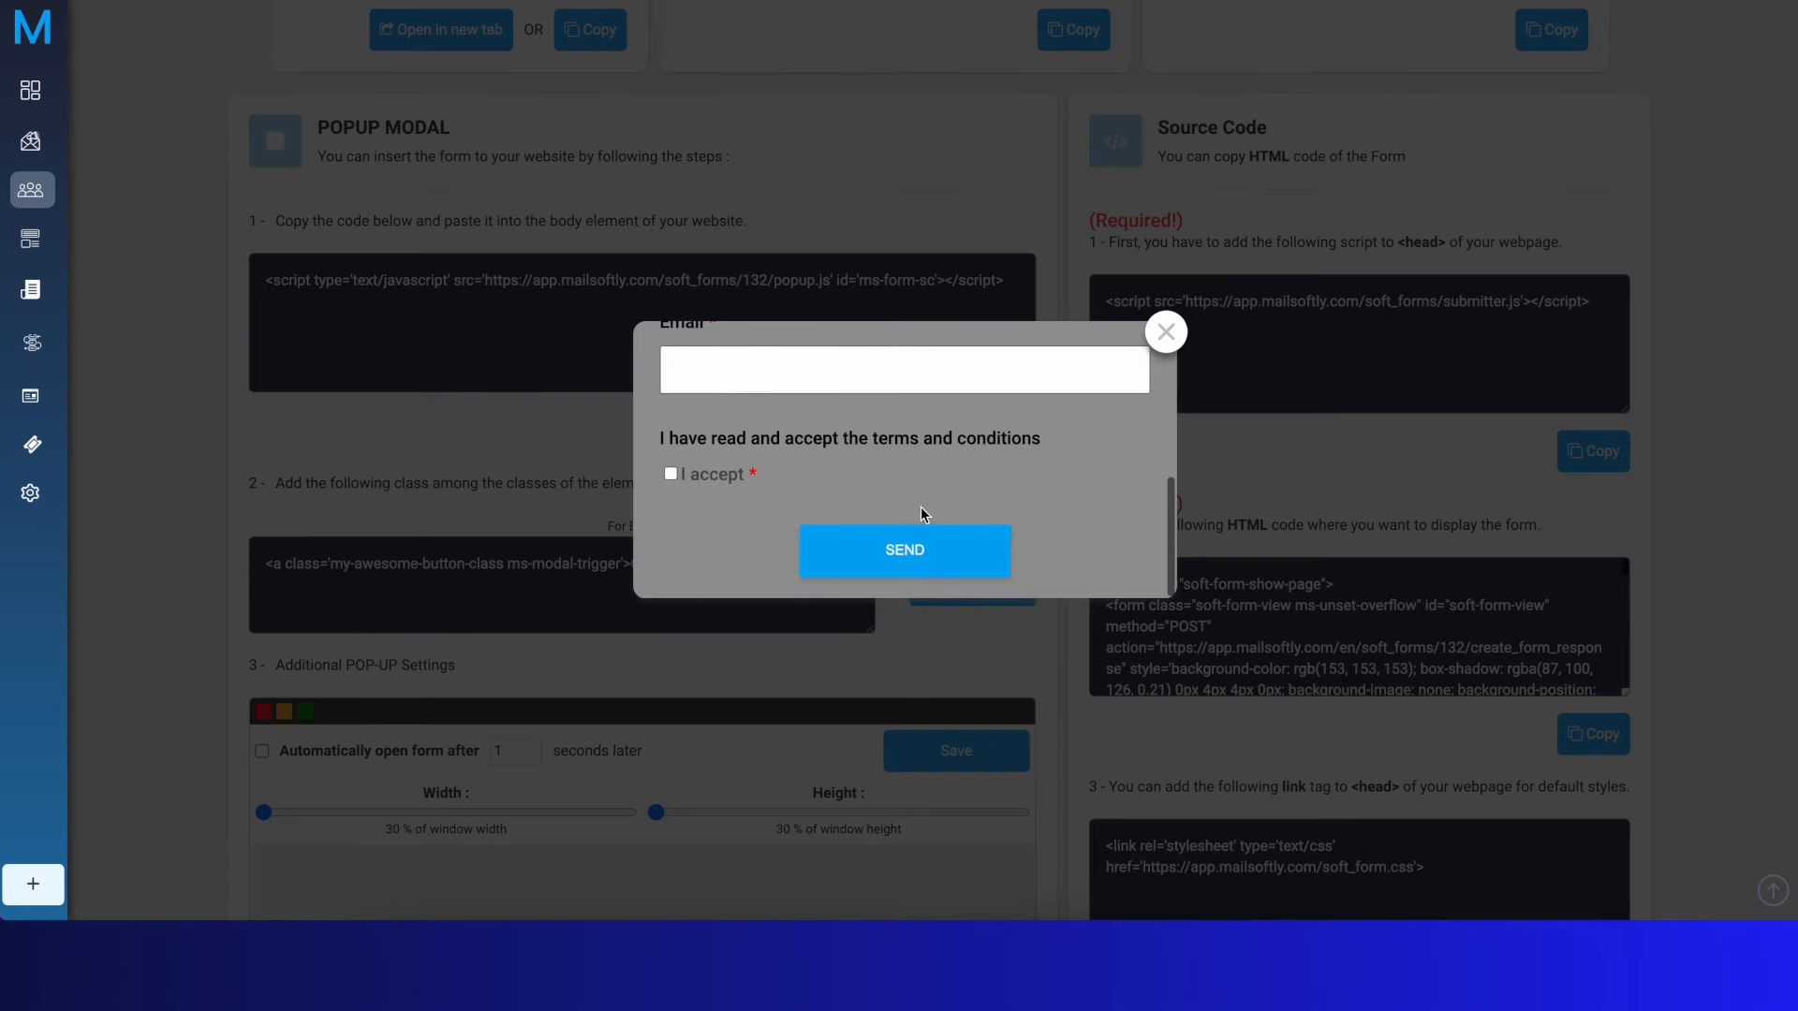
left_click(1166, 334)
Set the popup to 80 % of window width and 90 % of window height, save the settings and preview the popup form
scroll(790, 648, "down", 3)
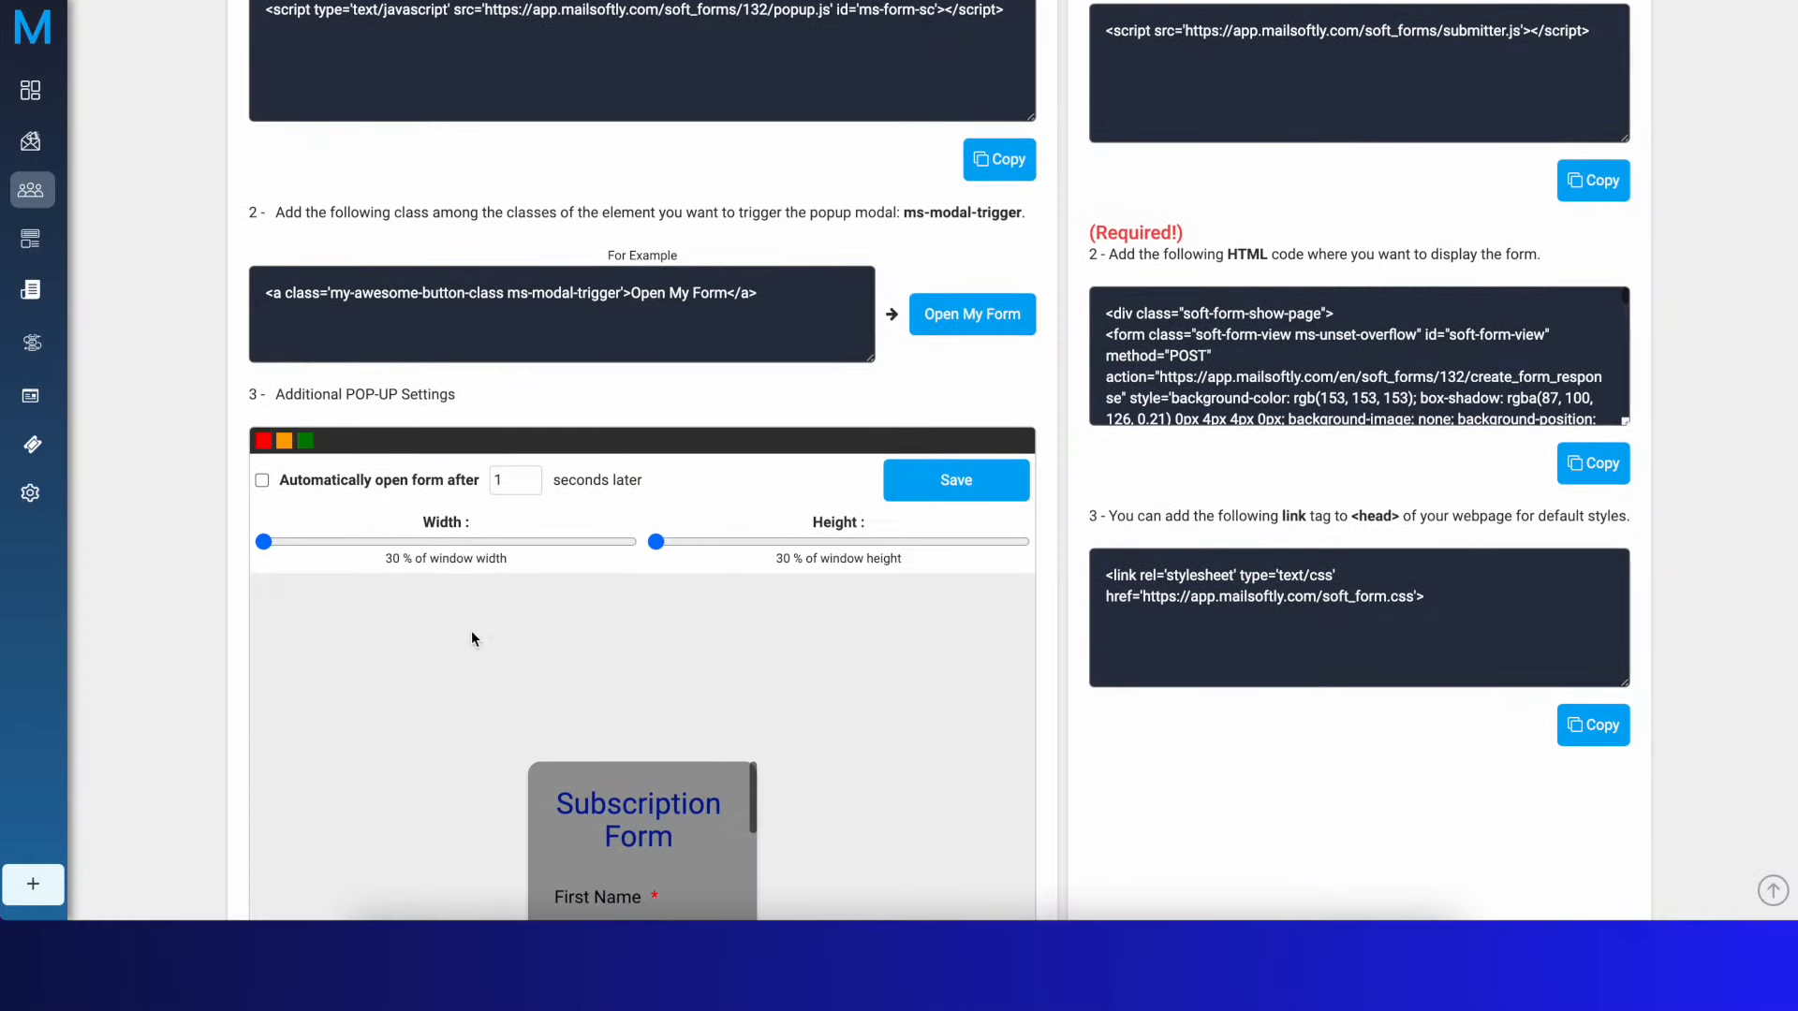
scroll(470, 639, "down", 1)
left_click_drag(270, 423, 567, 423)
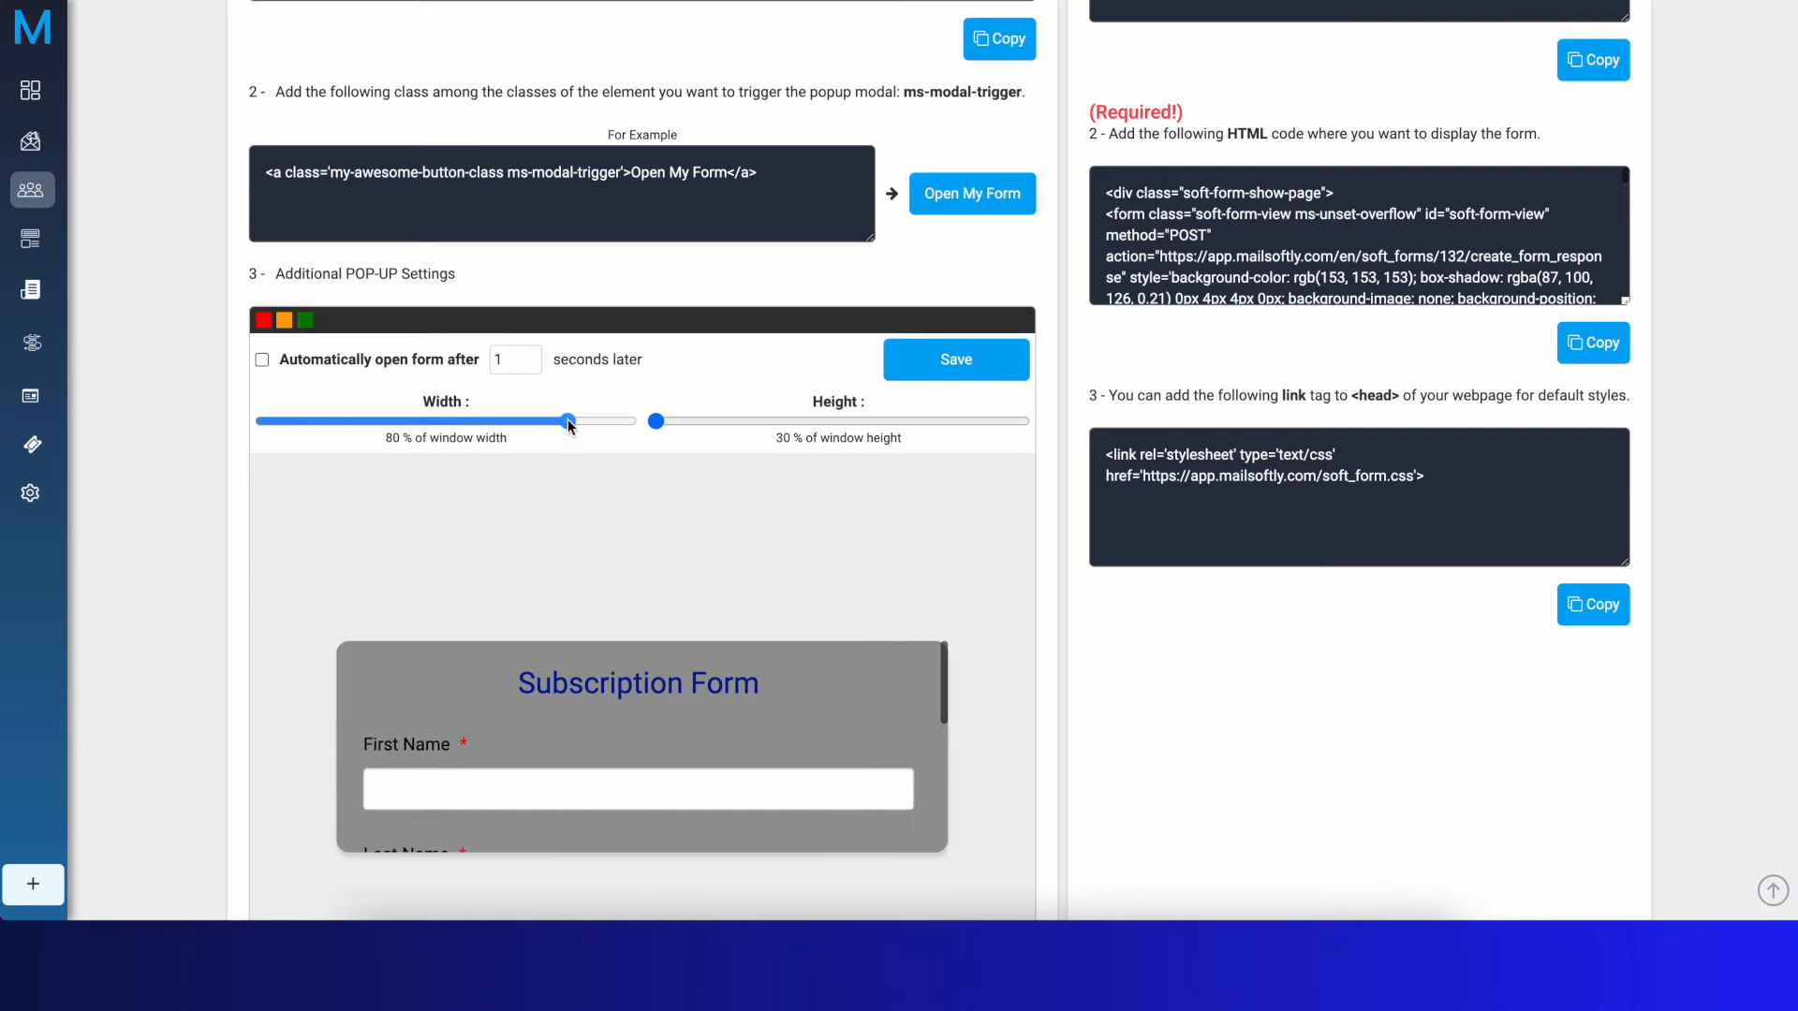
scroll(740, 421, "down", 1)
left_click_drag(664, 353, 1023, 357)
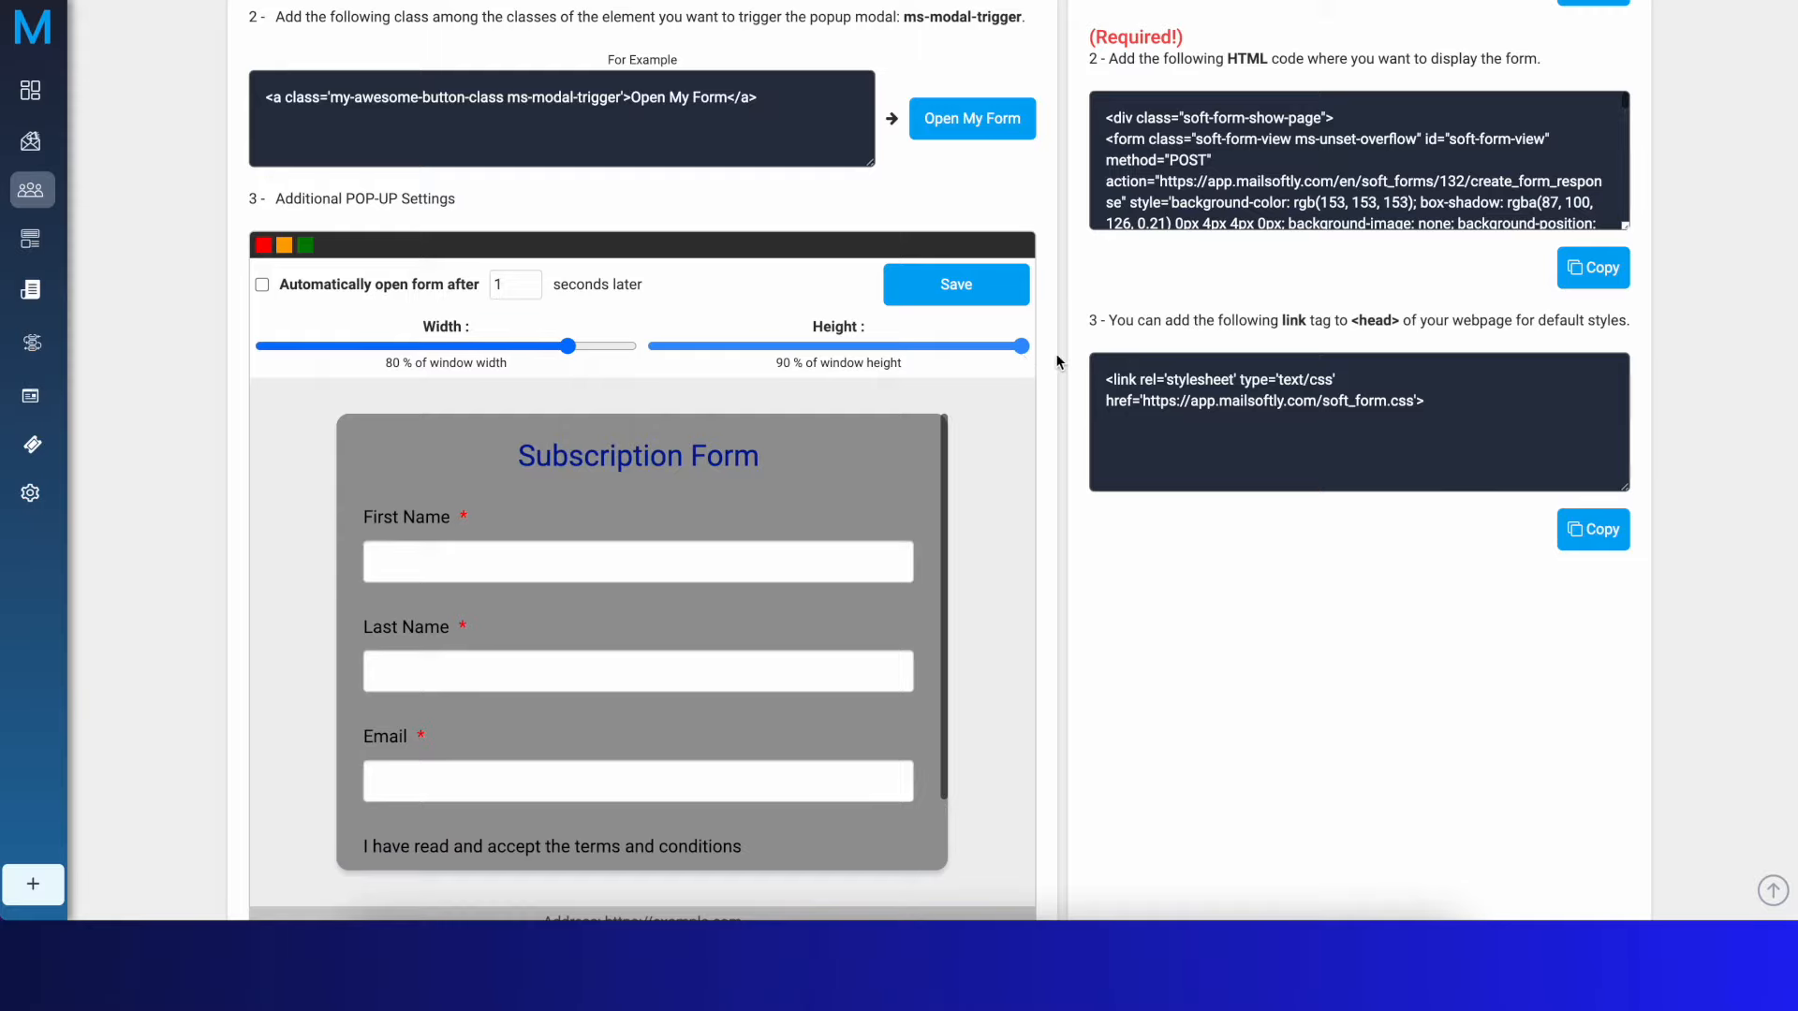
left_click(965, 284)
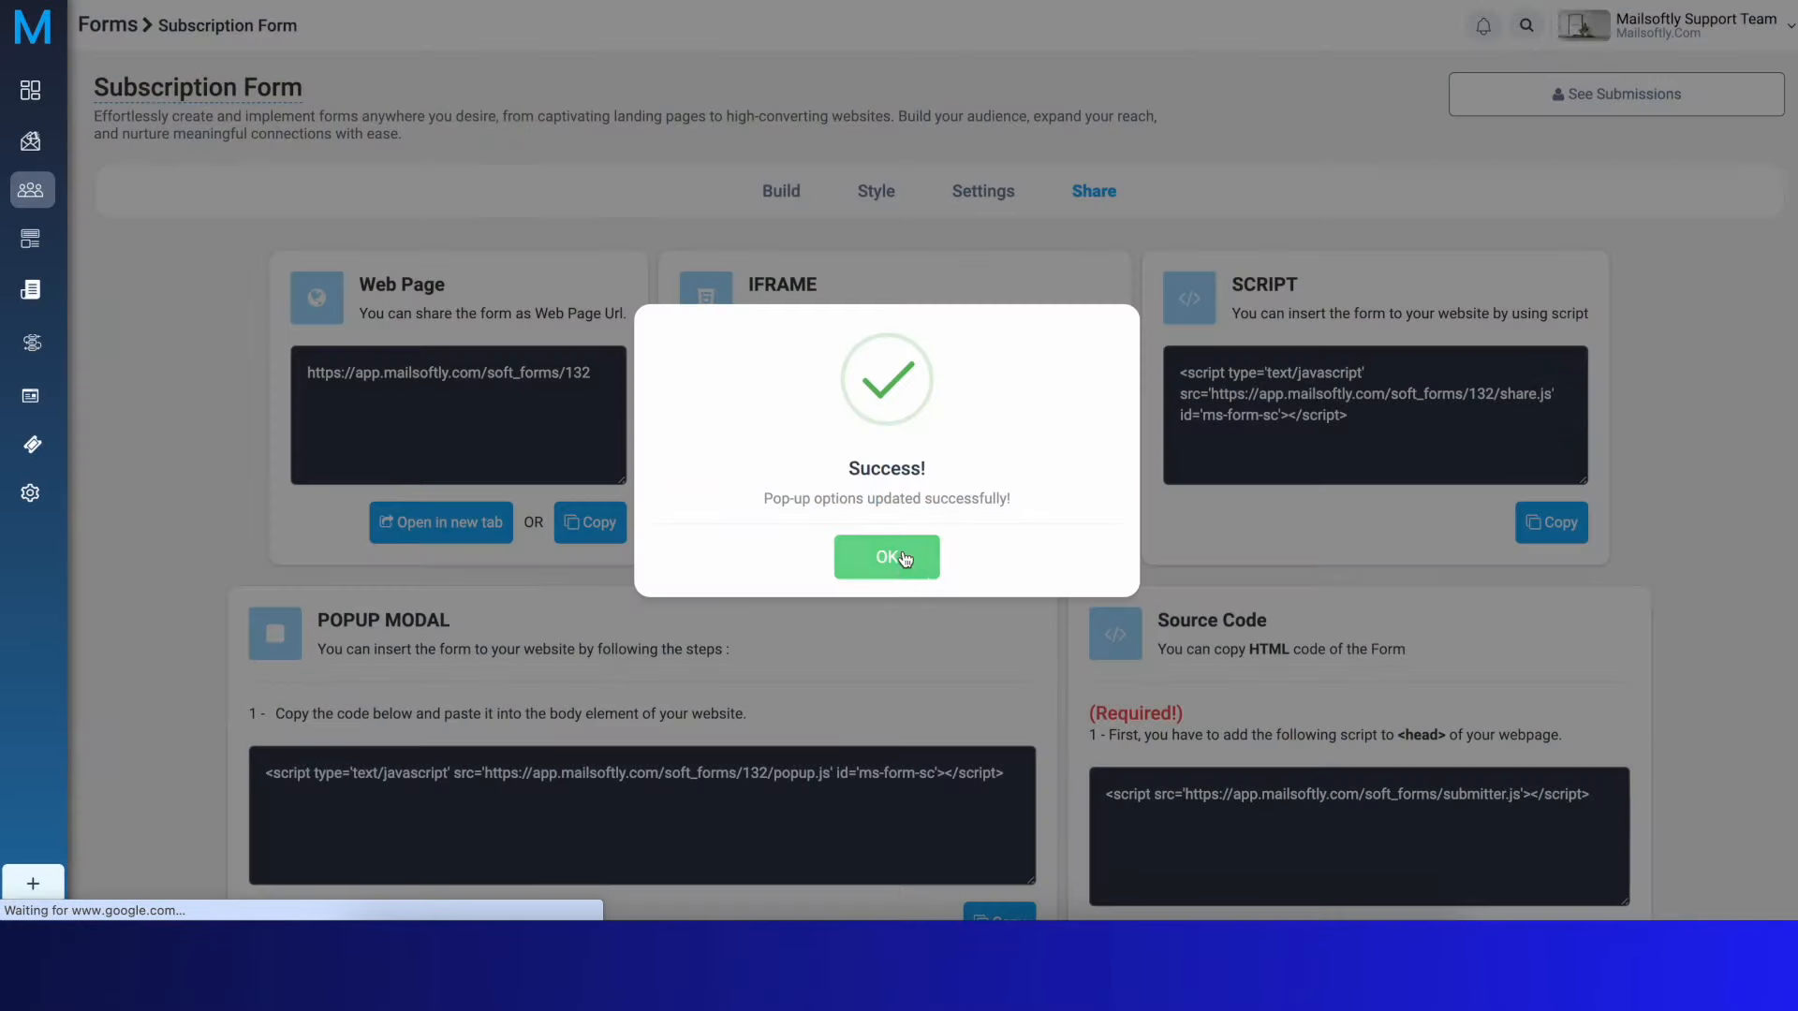
left_click(897, 553)
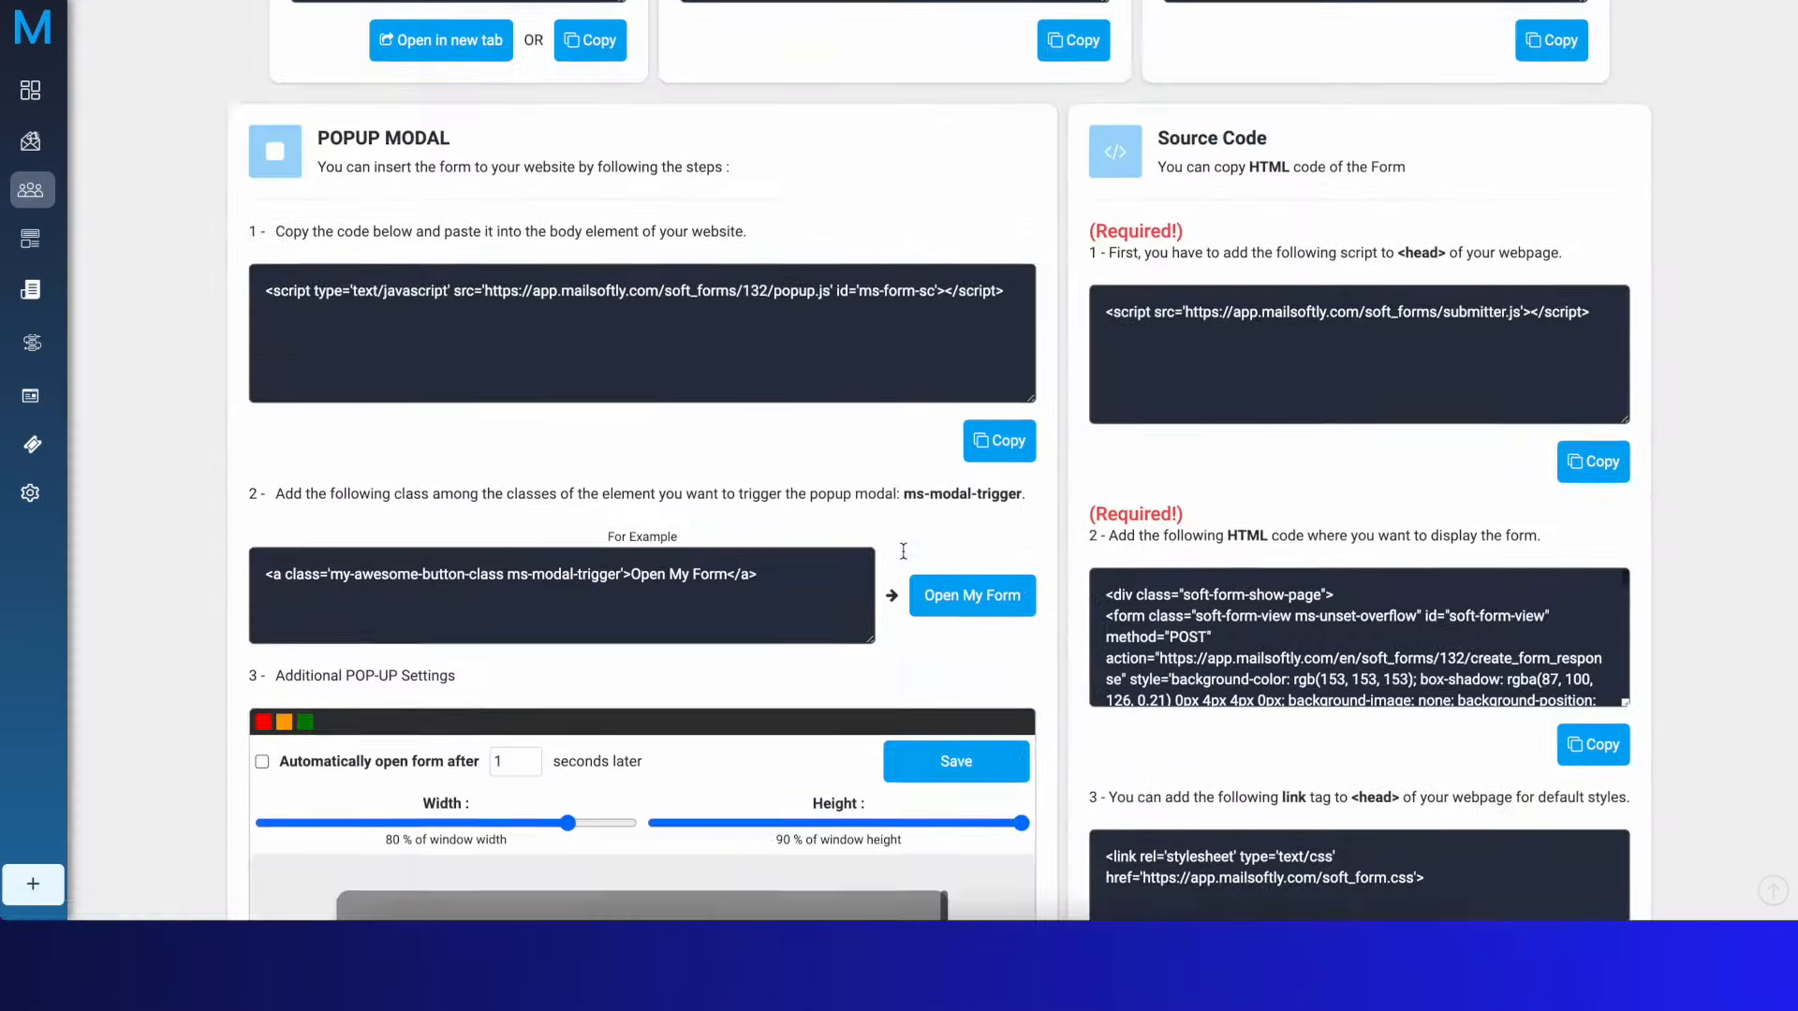
scroll(904, 551, "down", 3)
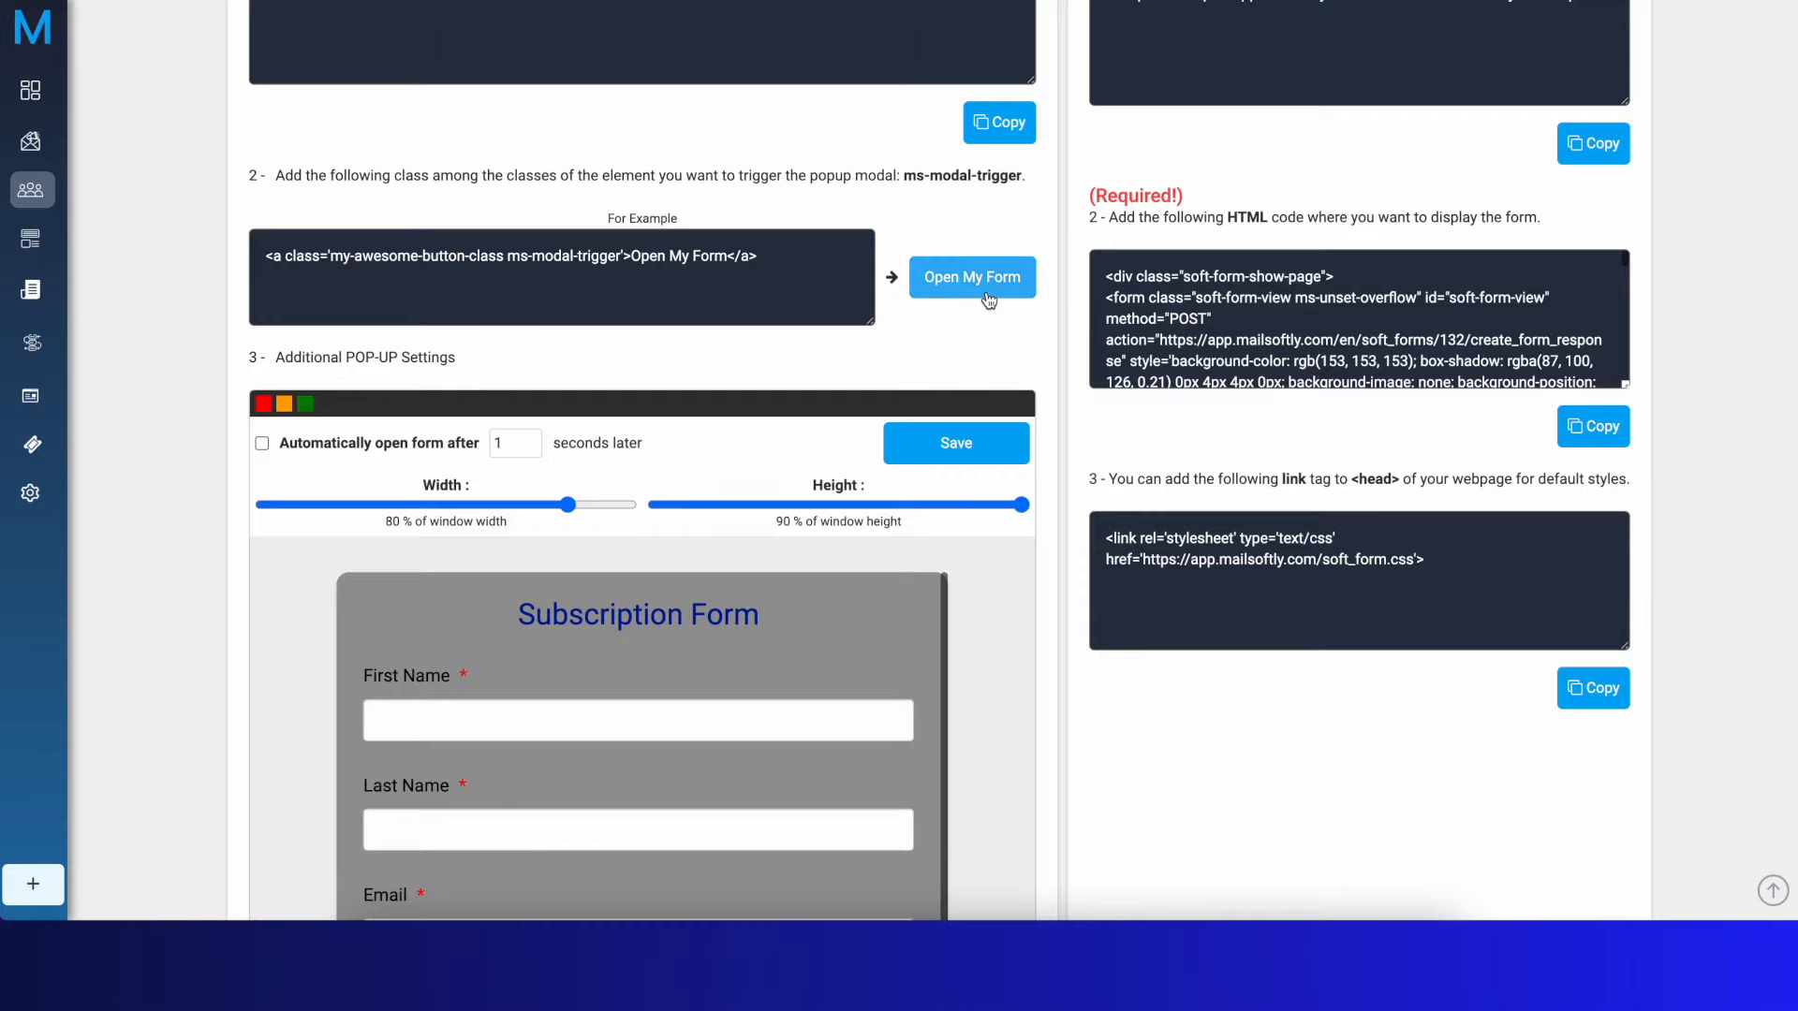
left_click(986, 295)
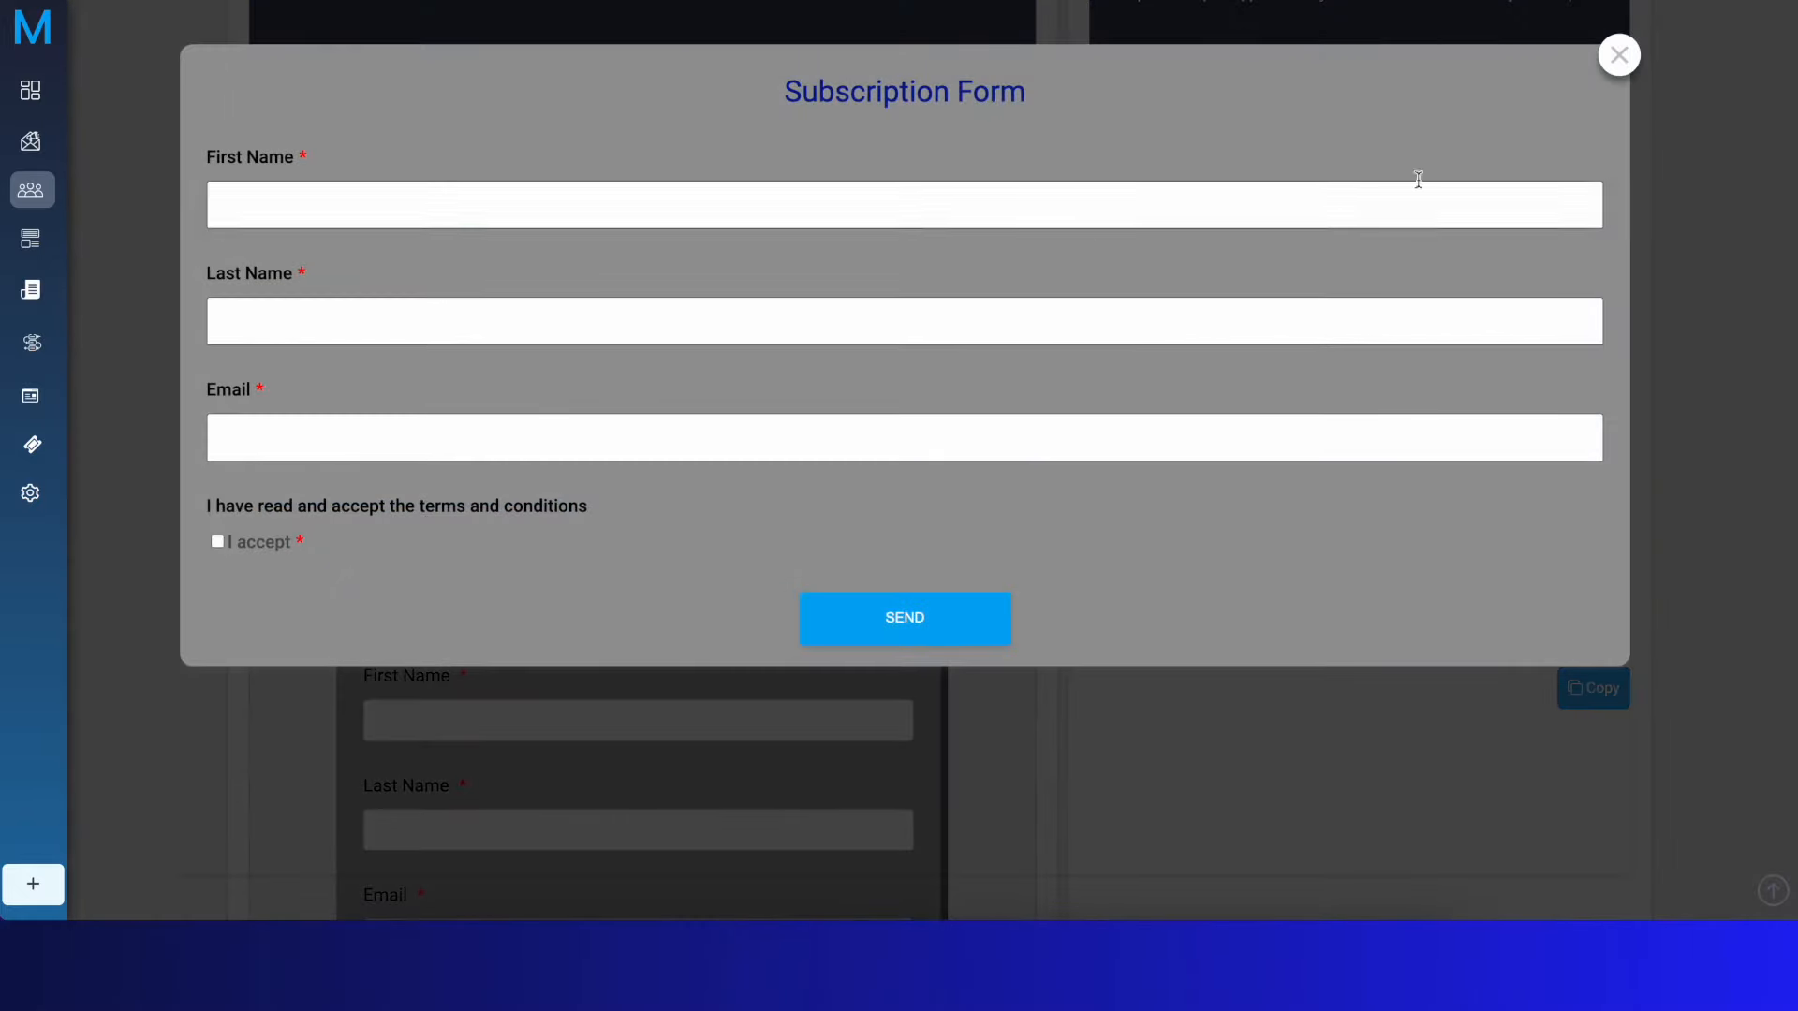
Reduce the popup width to 60 % of window width, save the settings, and preview and close the popup form
left_click(1625, 62)
scroll(665, 665, "down", 1)
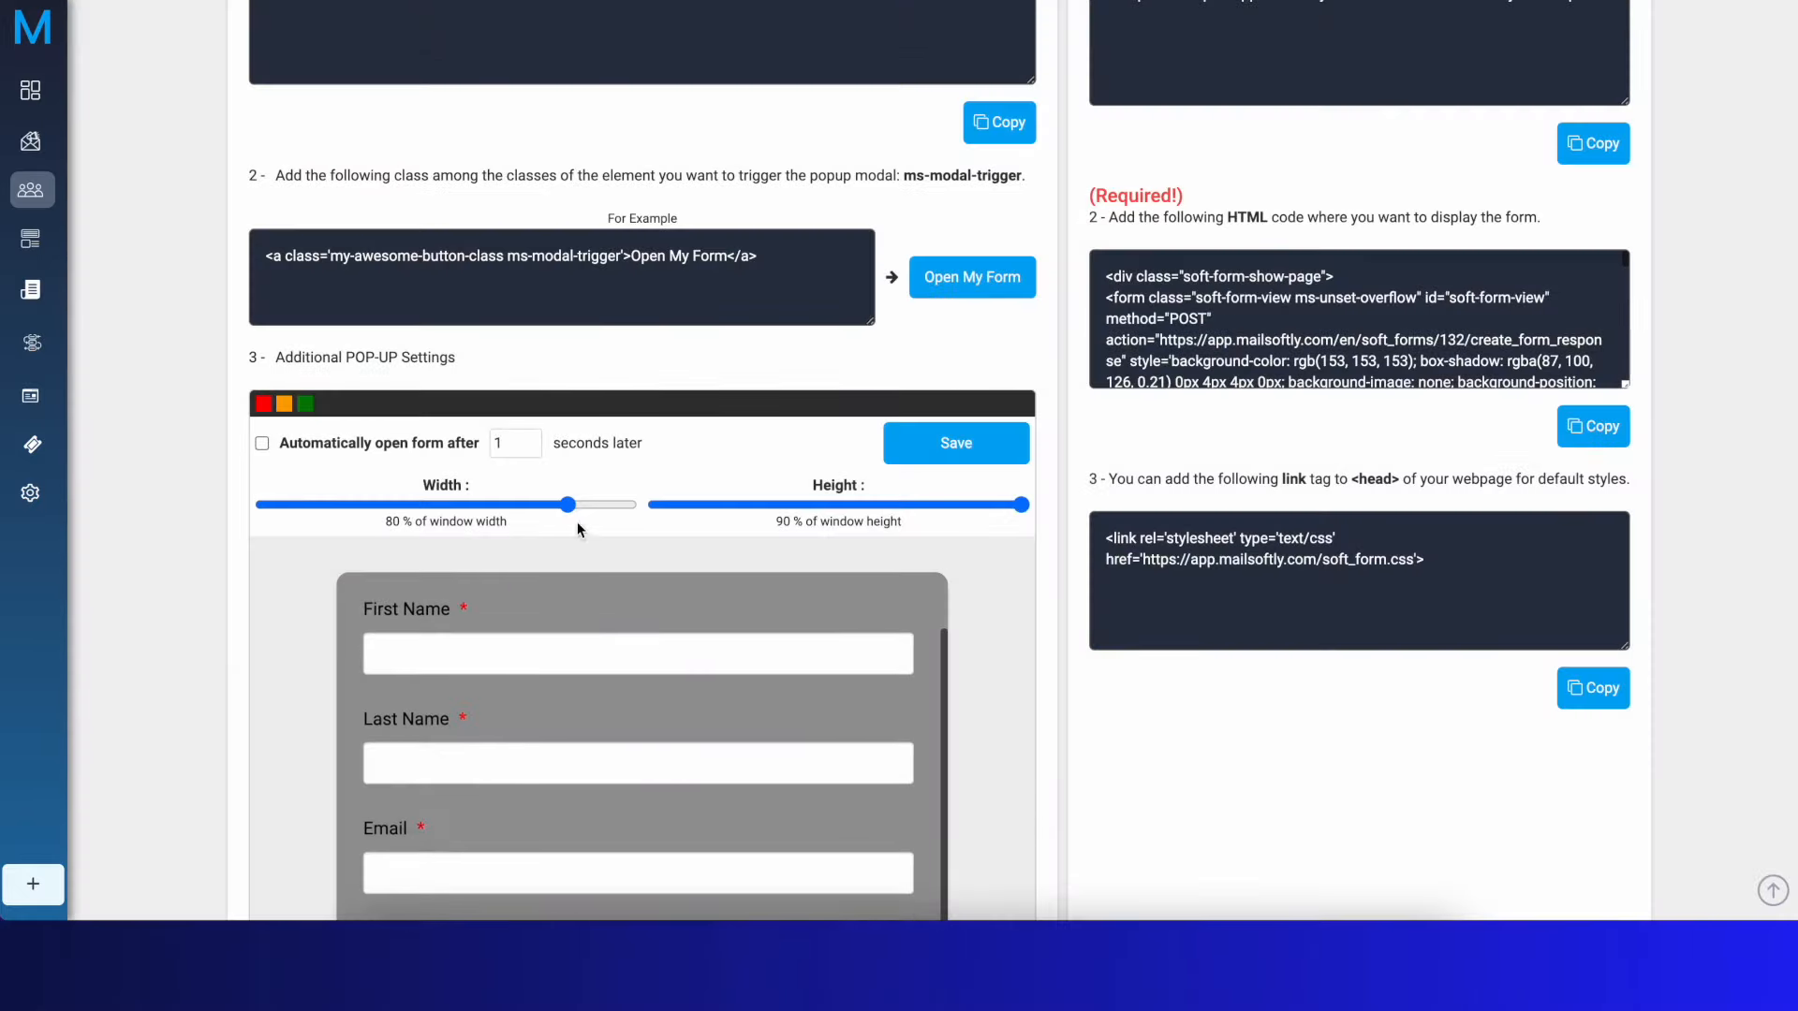
left_click_drag(568, 506, 447, 503)
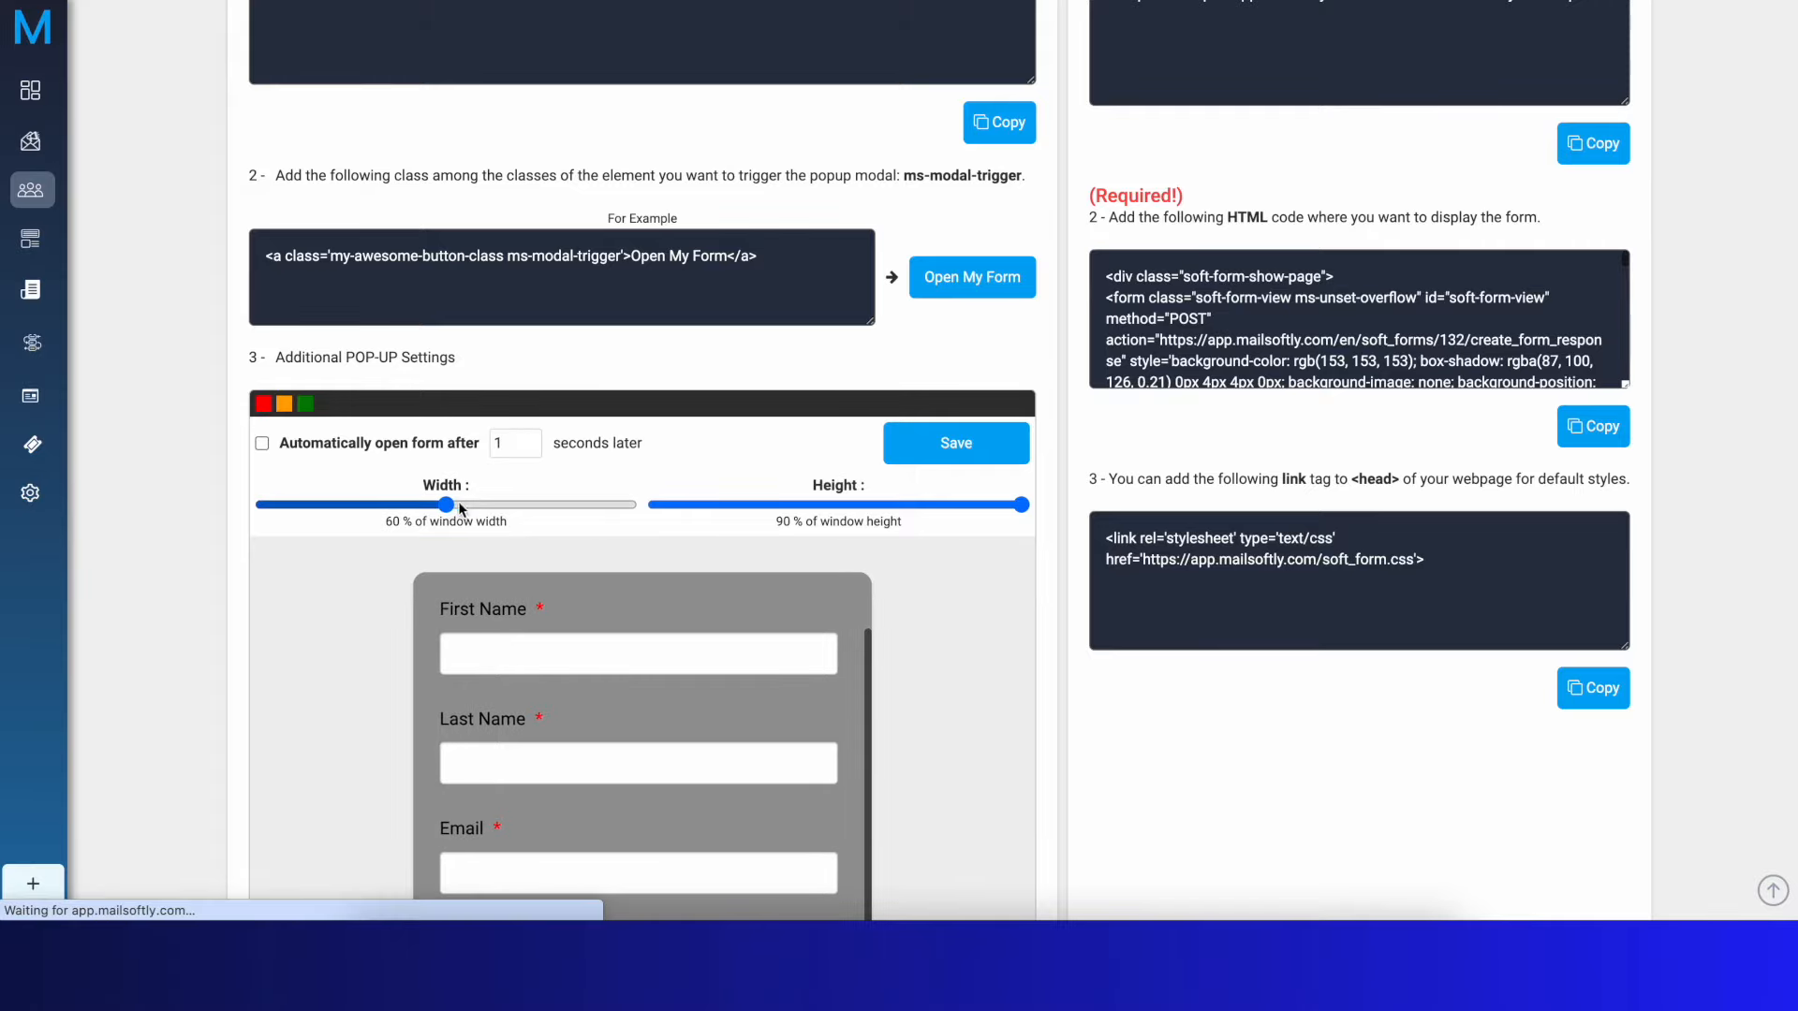
left_click(923, 452)
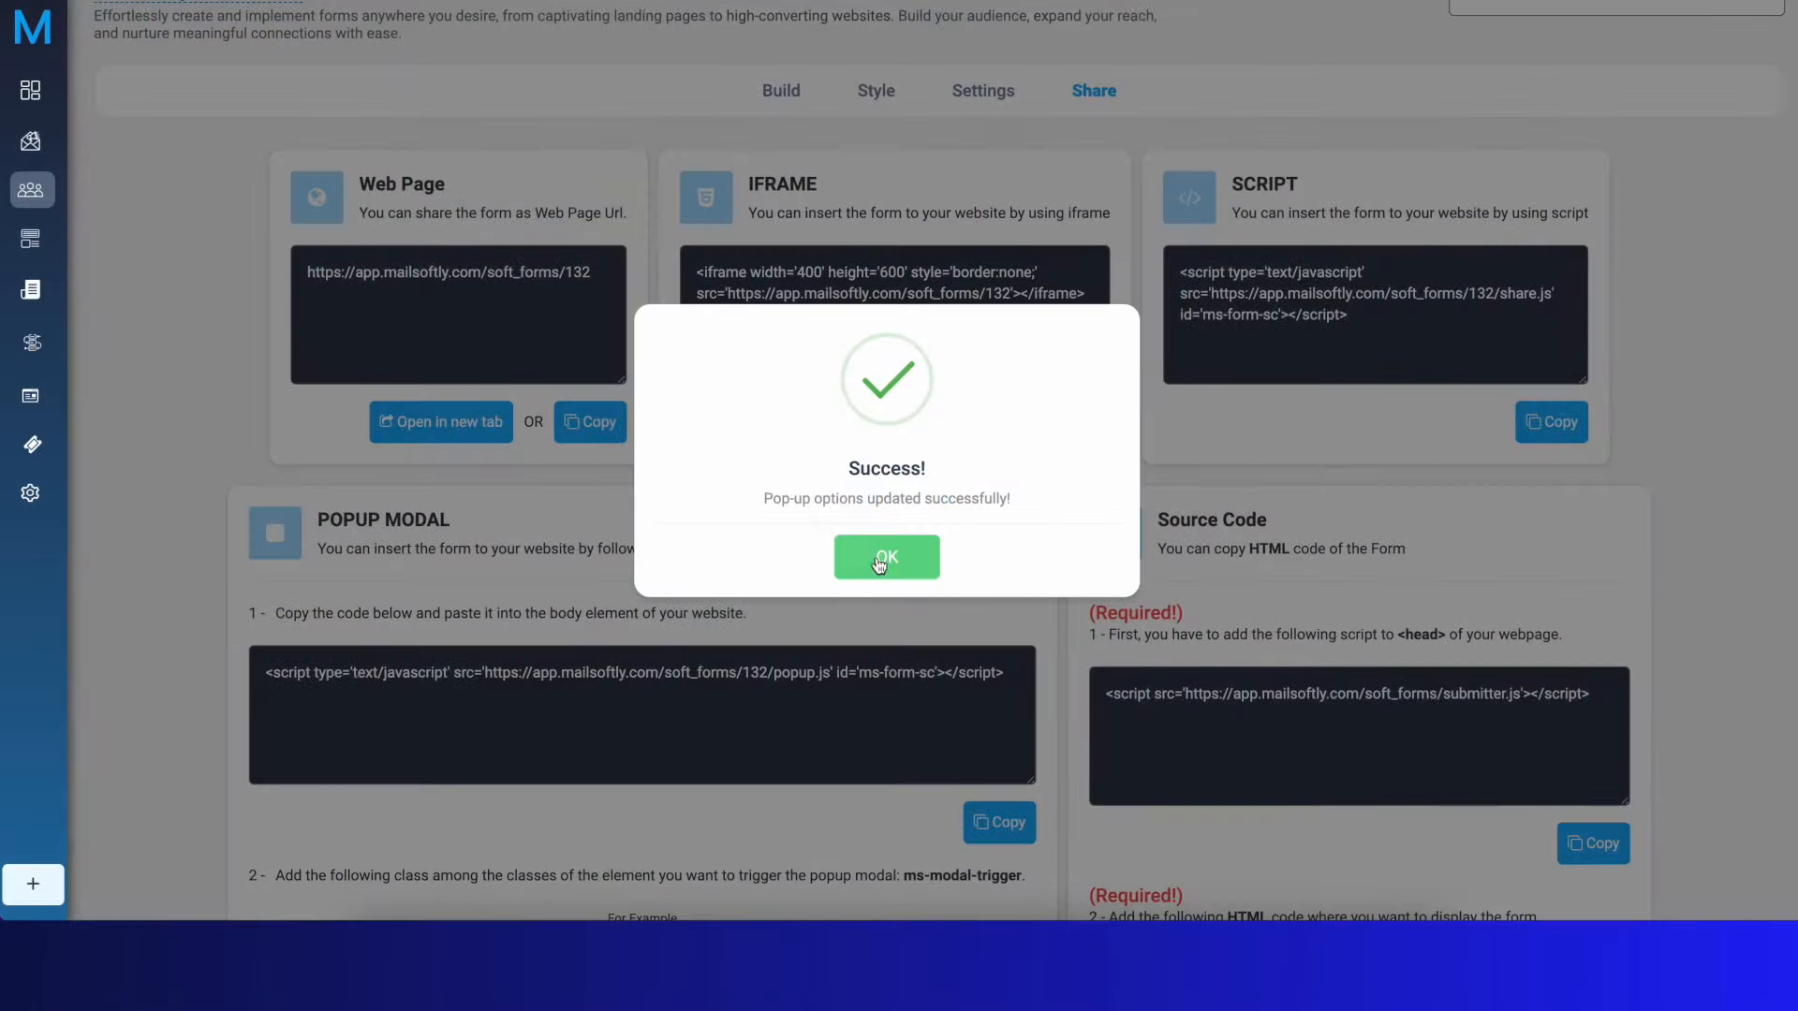
left_click(880, 562)
scroll(881, 561, "down", 8)
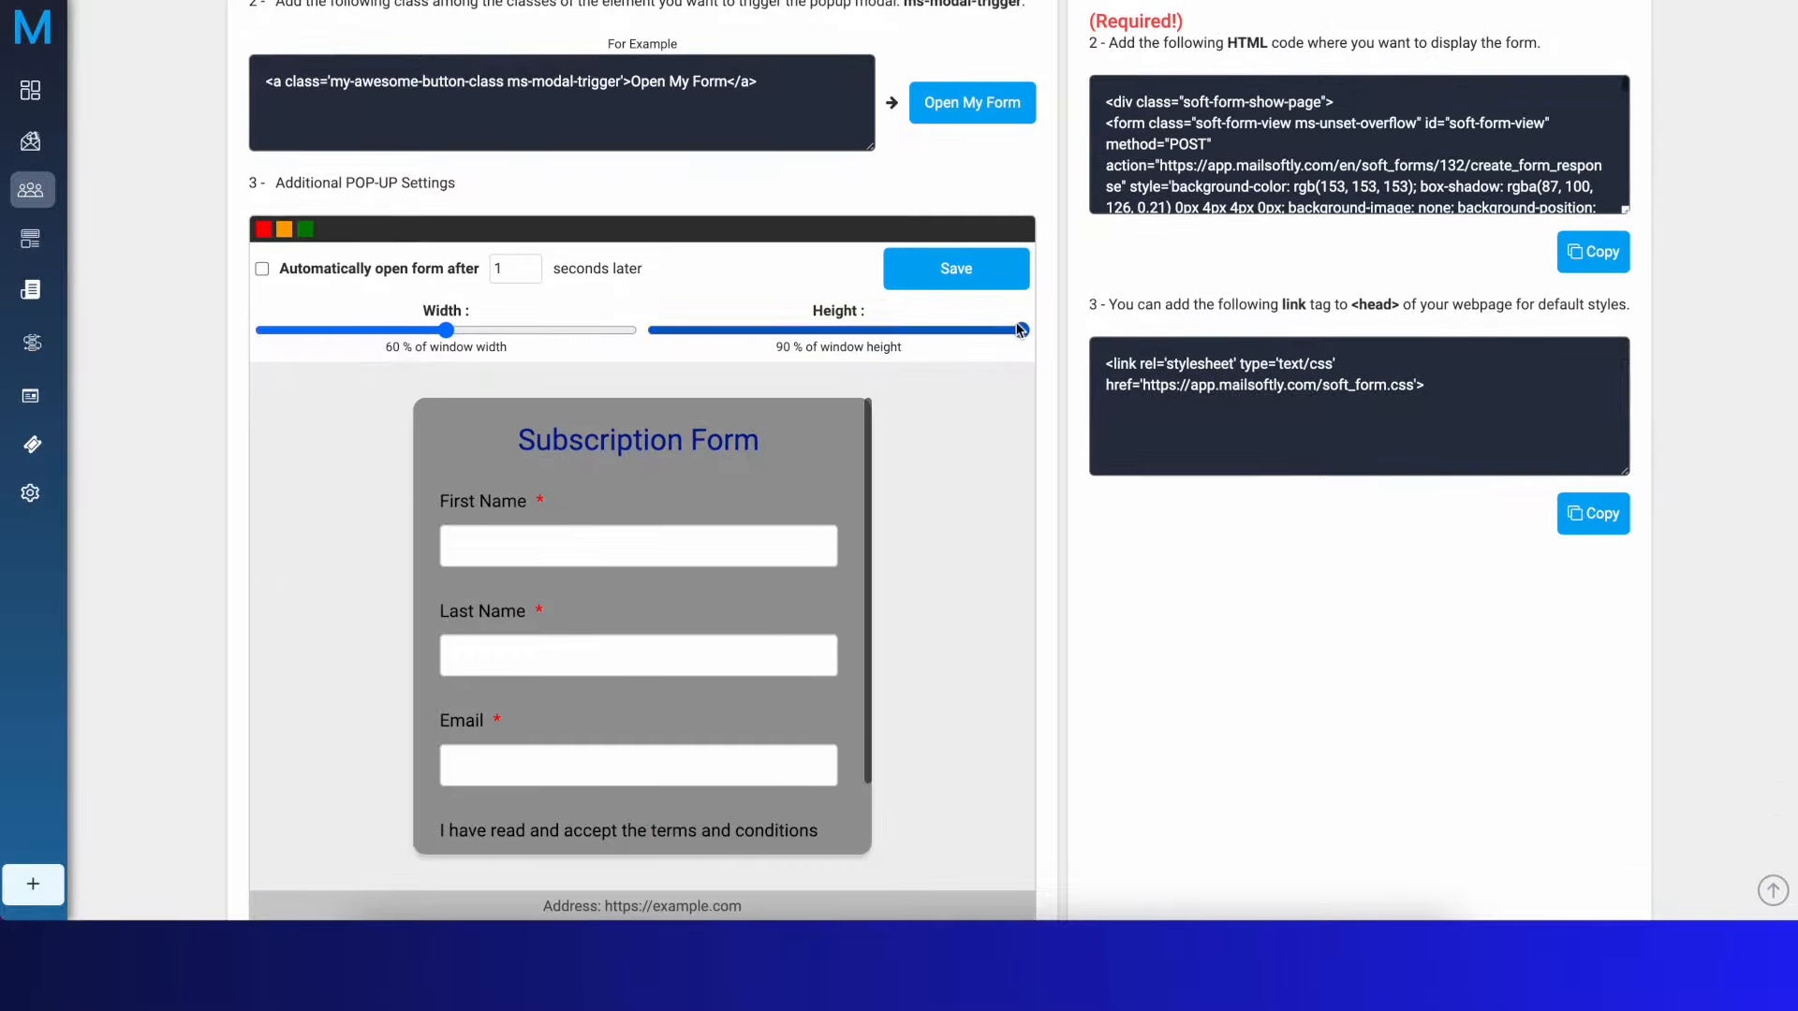
left_click(974, 103)
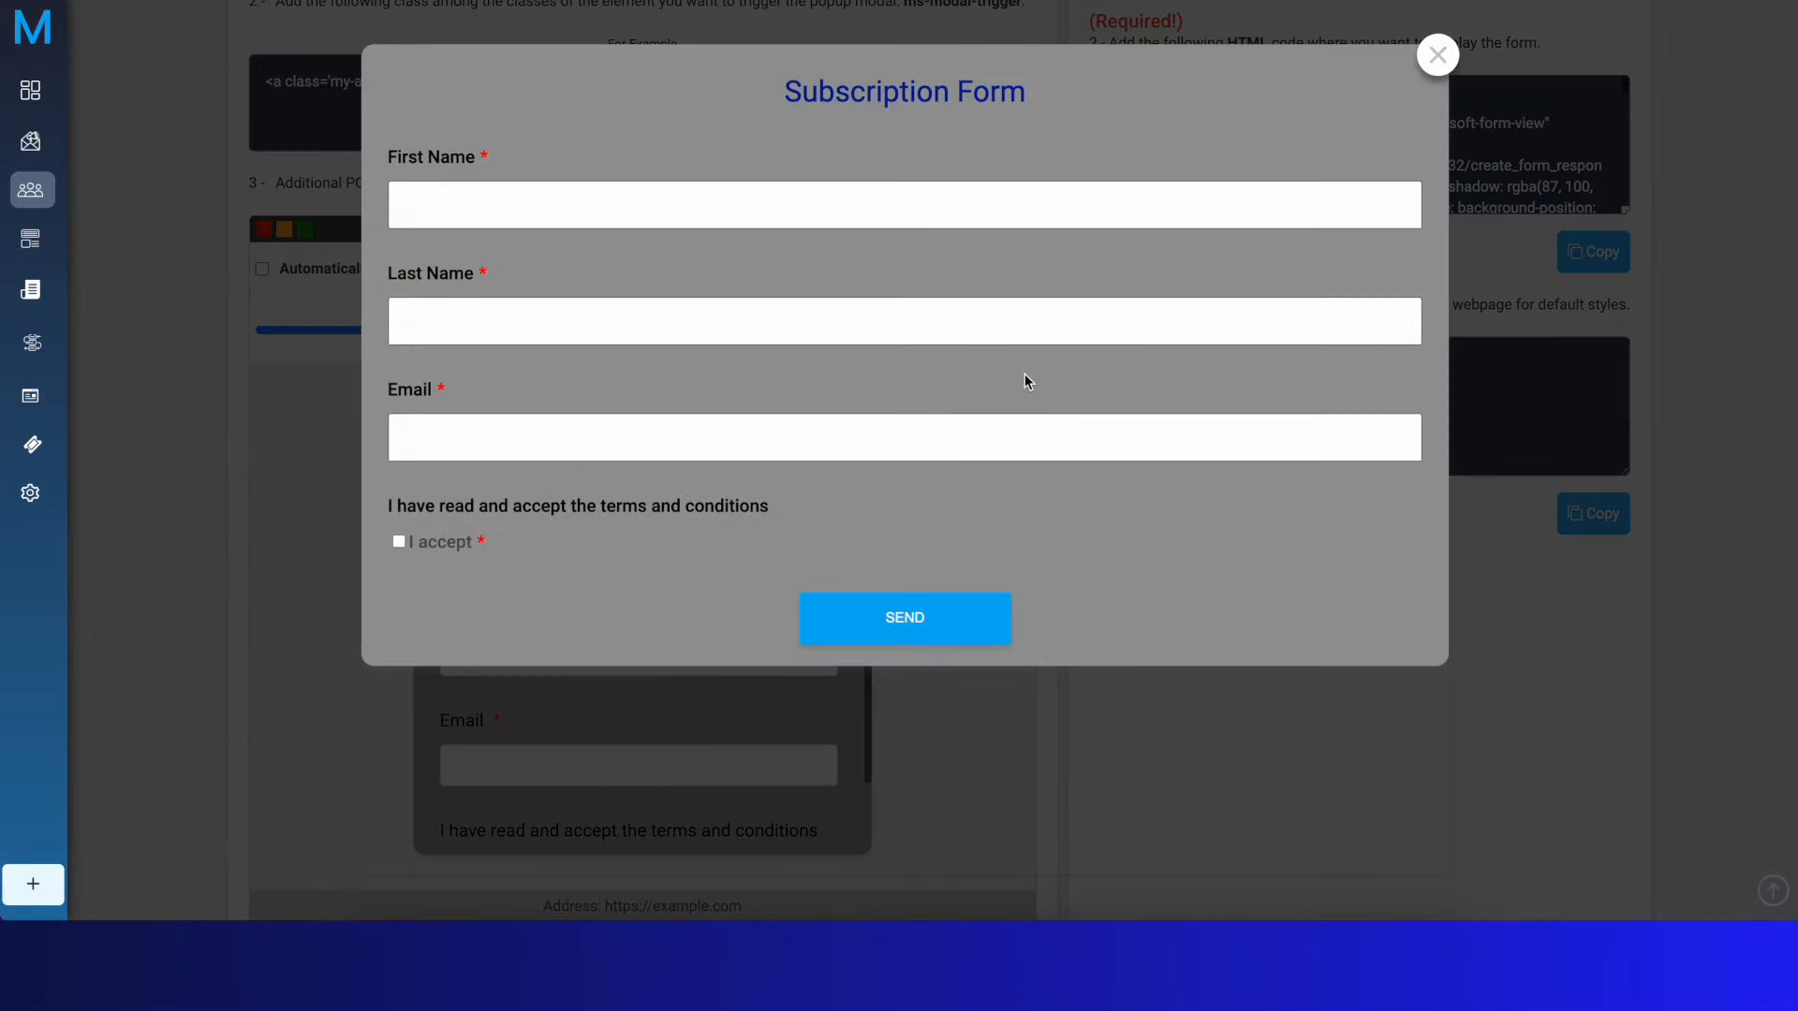
left_click(1439, 53)
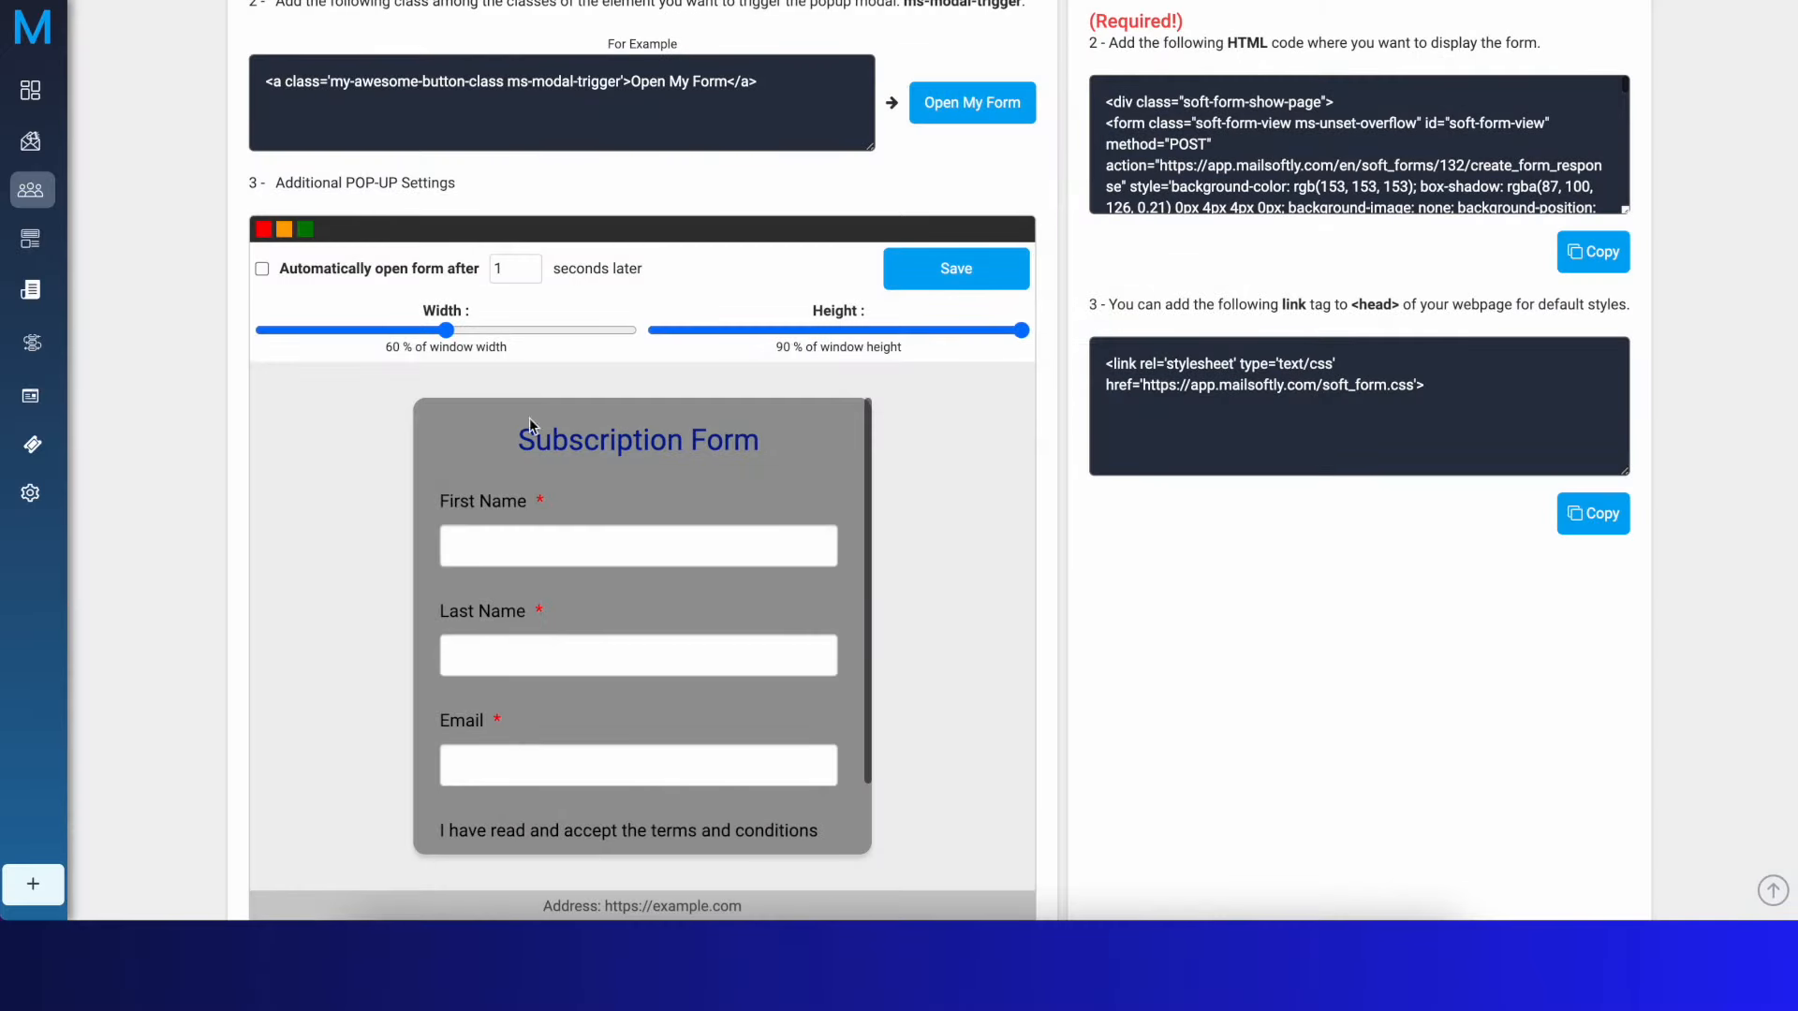
Set the popup width to 44 % of window width, save the settings, and check the narrower form in a popup preview
left_click_drag(438, 327, 351, 334)
left_click(937, 266)
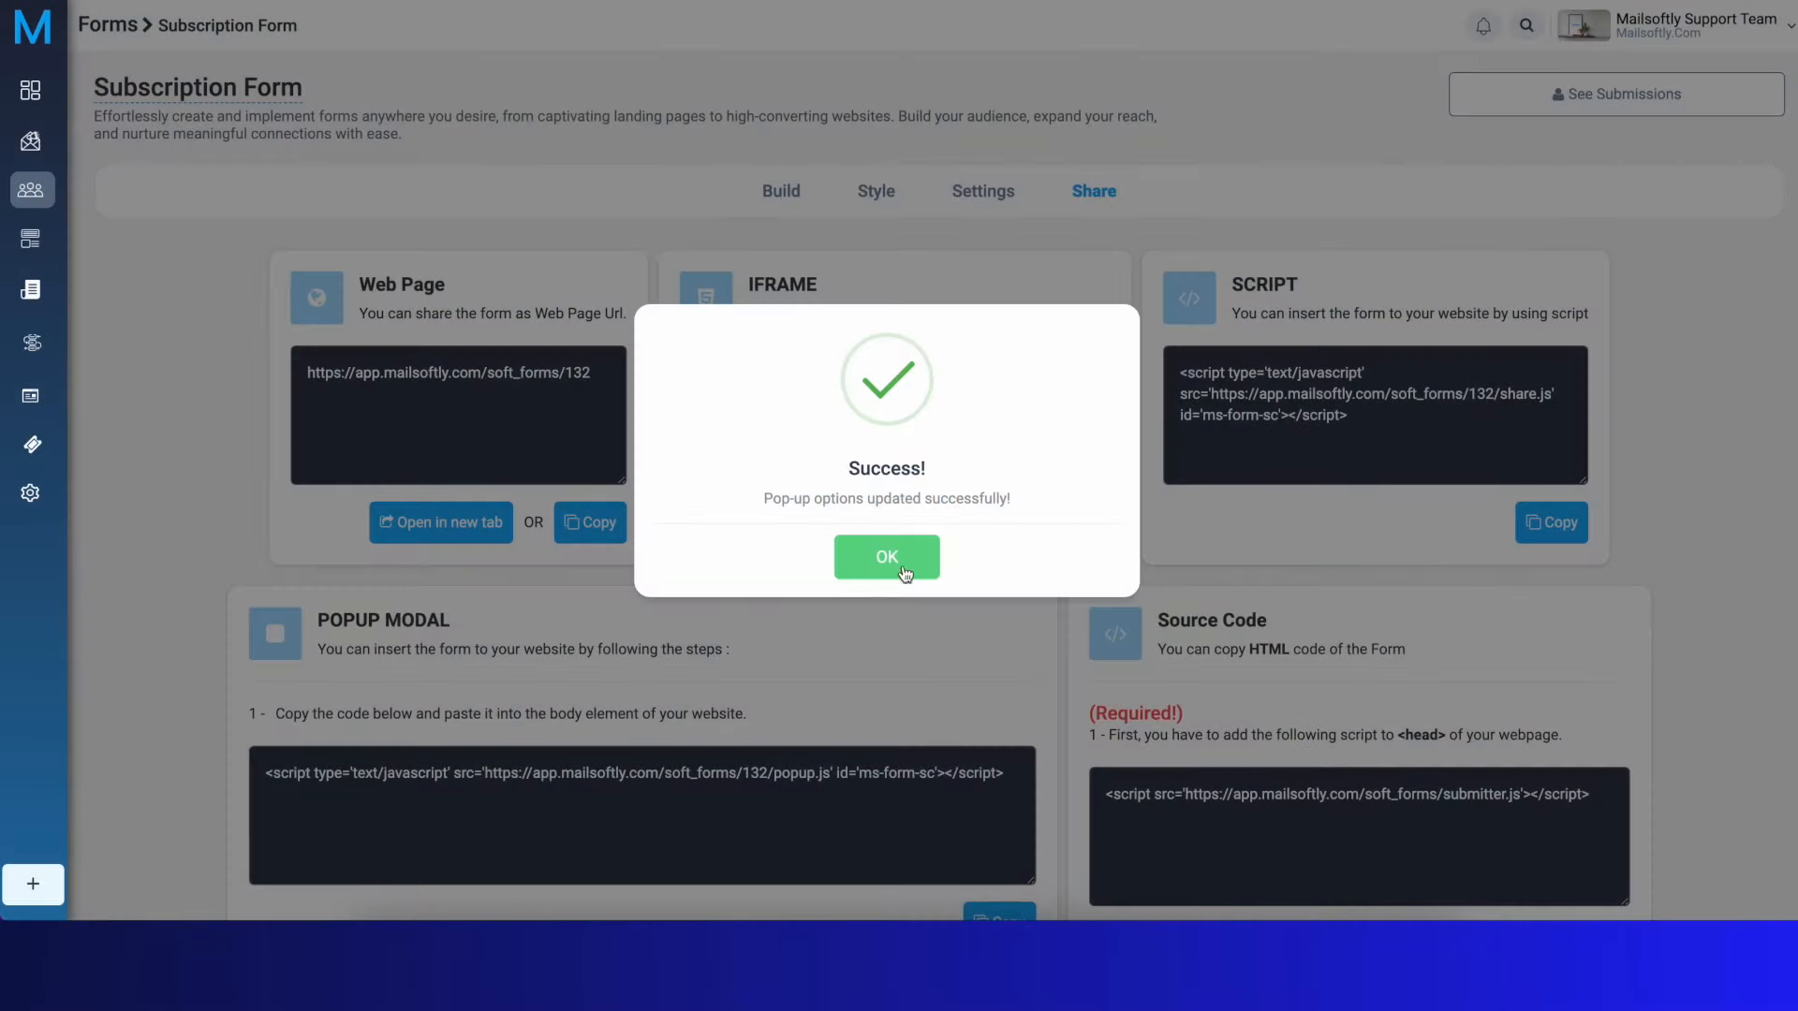
left_click(901, 558)
scroll(905, 552, "down", 10)
scroll(985, 174, "up", 1)
left_click(995, 111)
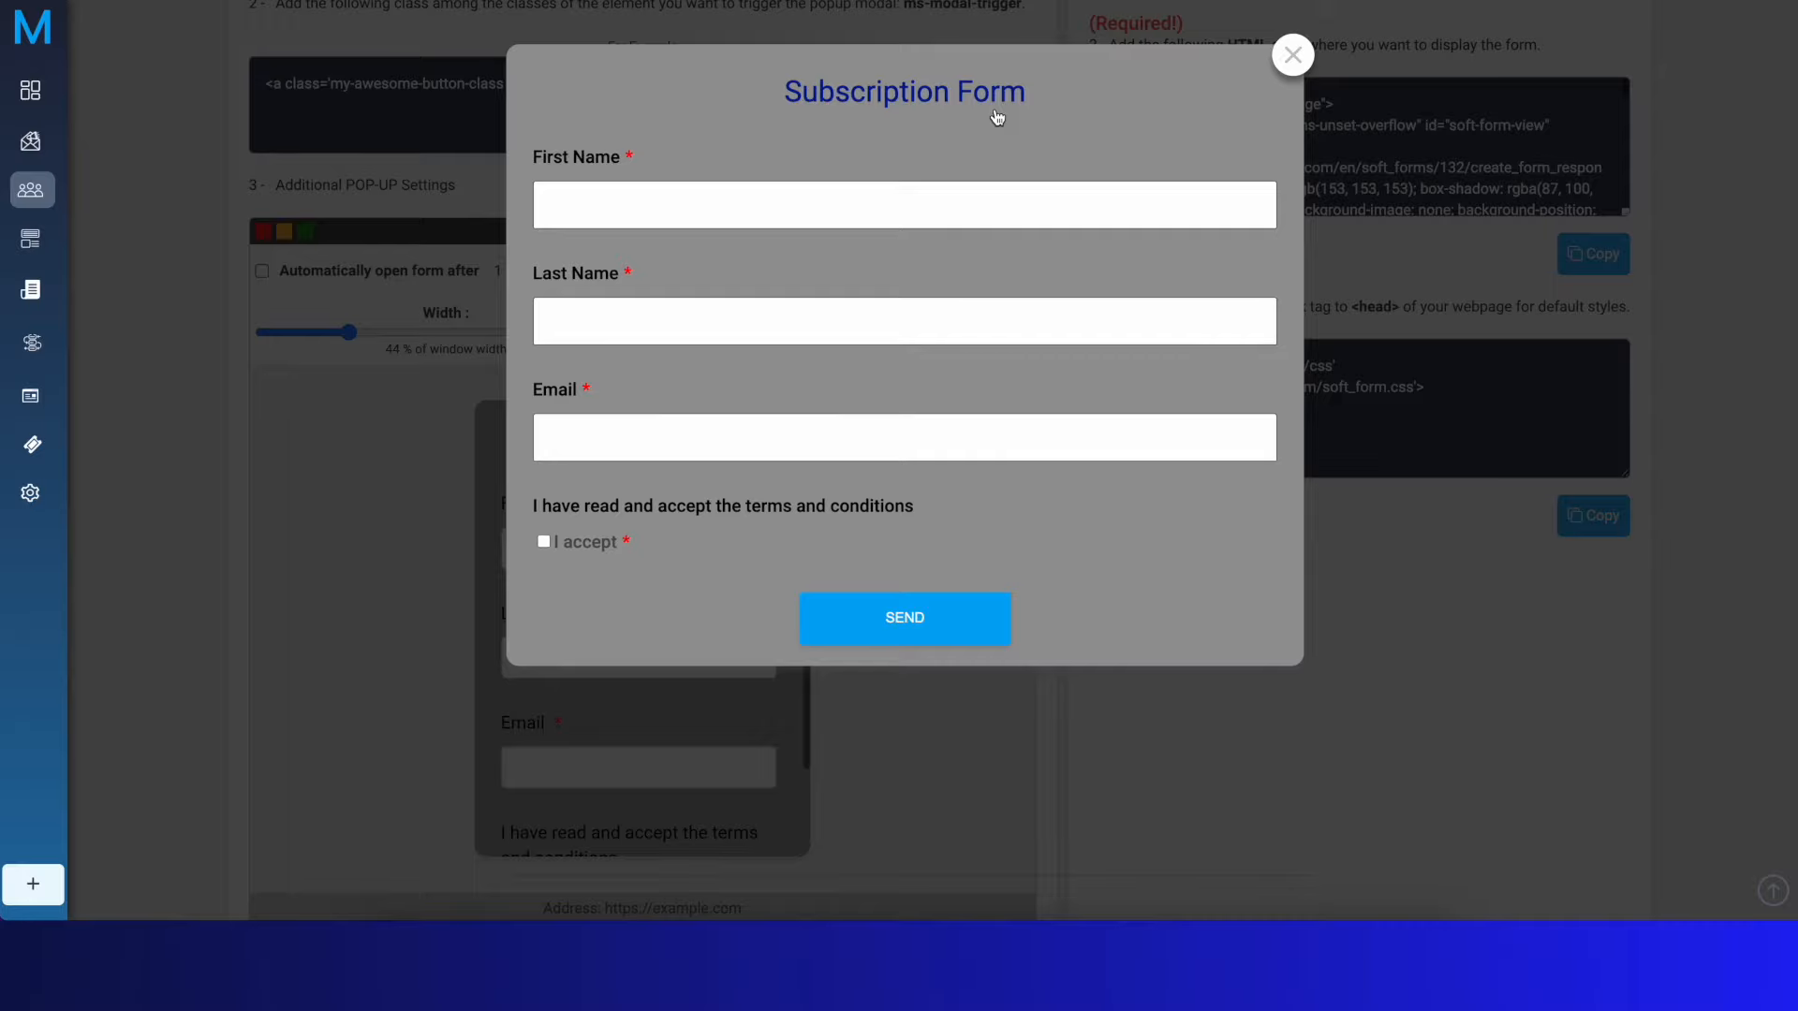
left_click(1293, 55)
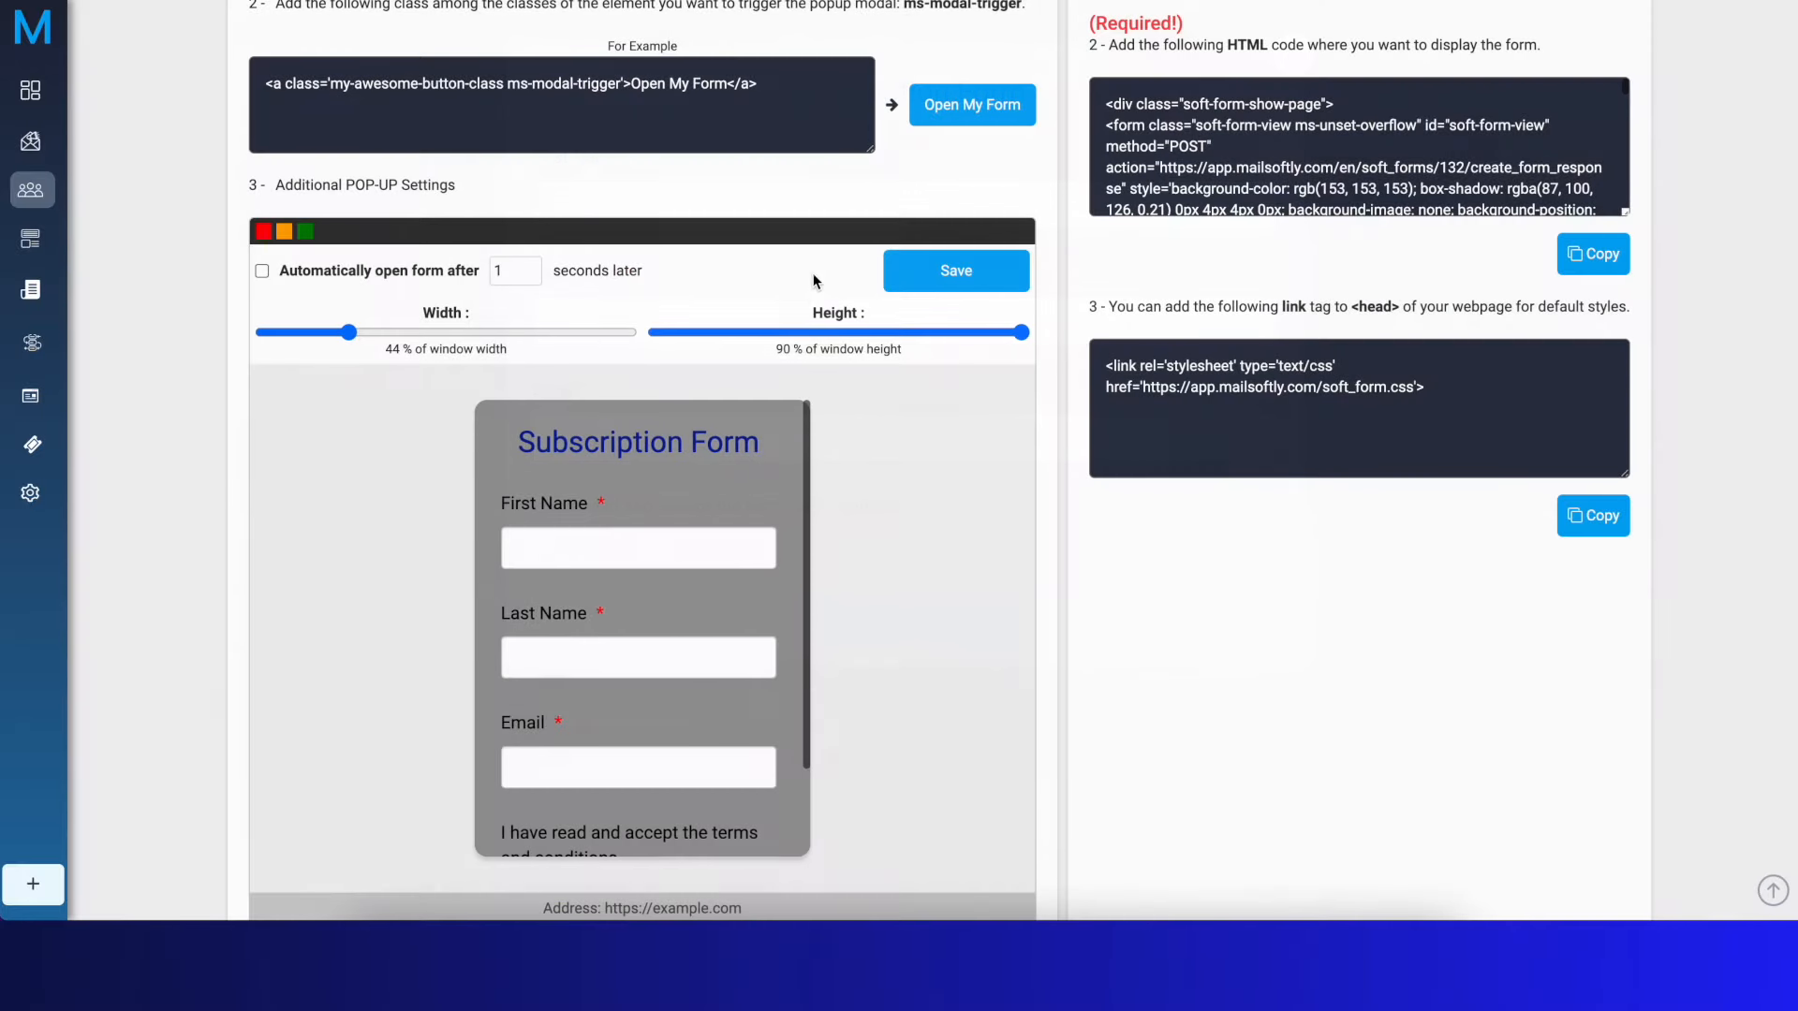
Make the form open automatically after 3 seconds, save the popup settings, and dismiss the automatically opened form
scroll(800, 287, "up", 1)
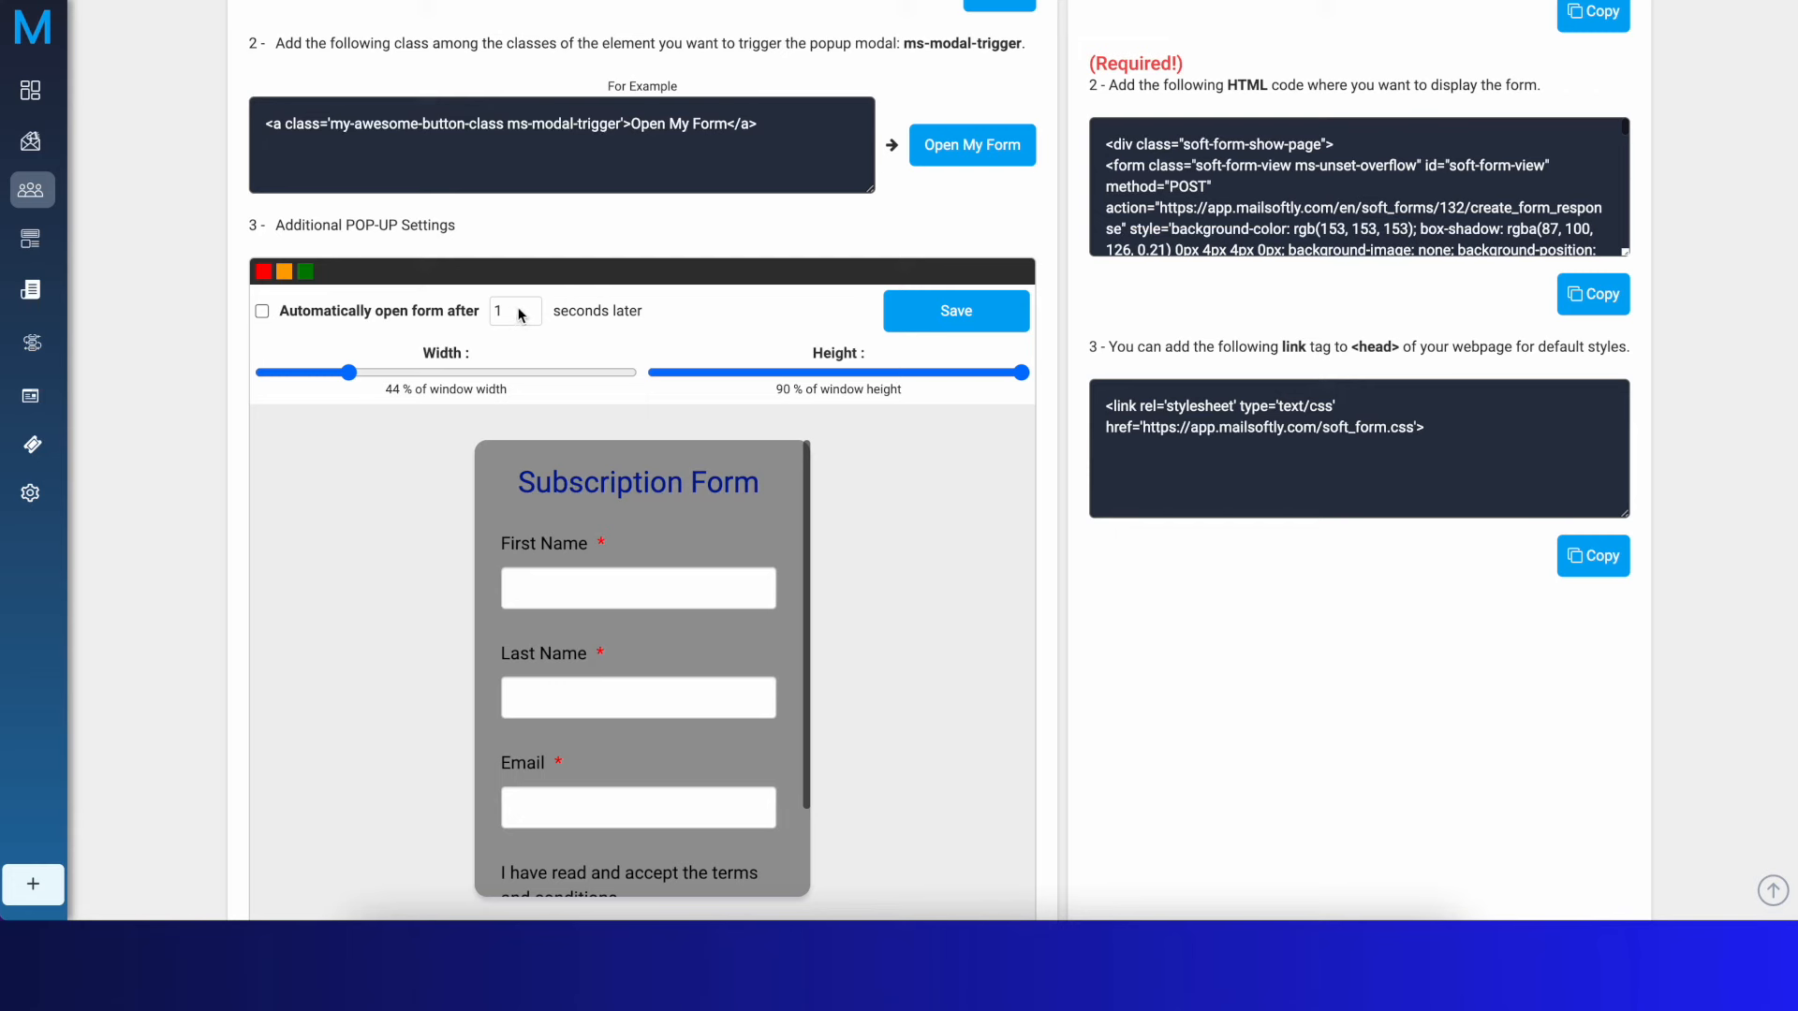
left_click(262, 311)
left_click(509, 306)
double_click(530, 305)
left_click(627, 264)
left_click(987, 319)
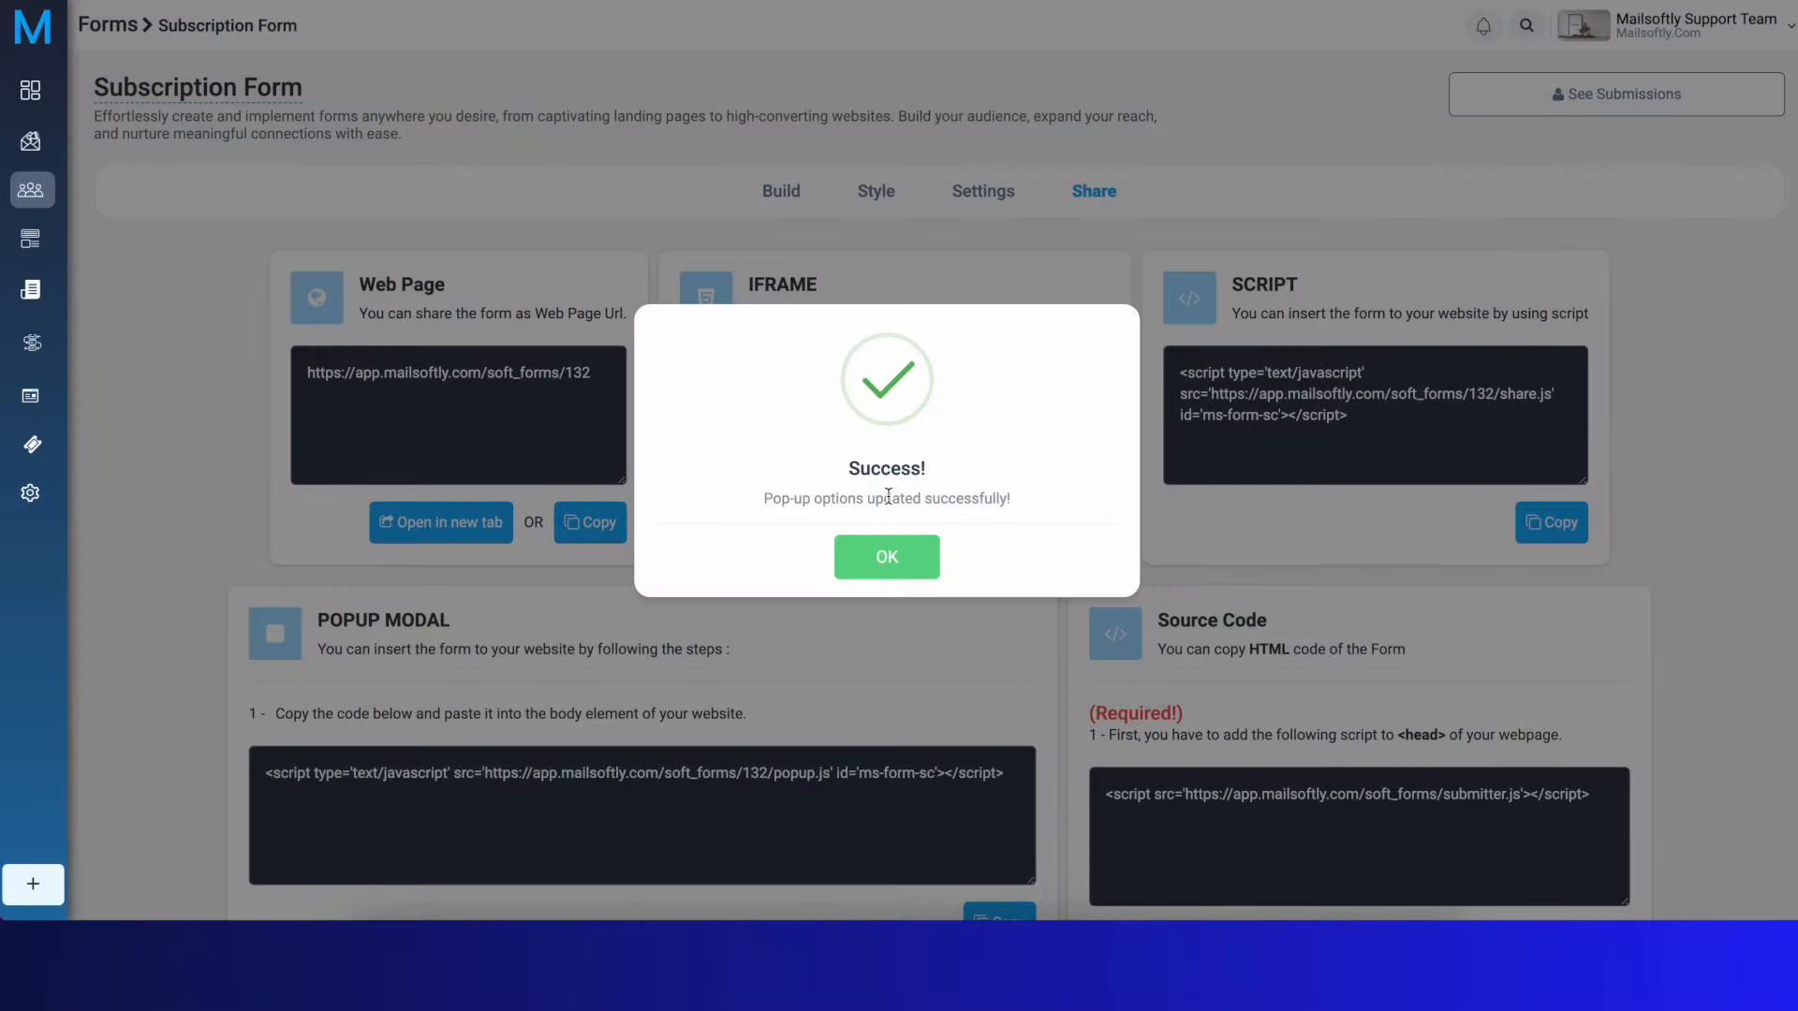
left_click(876, 557)
scroll(871, 562, "down", 8)
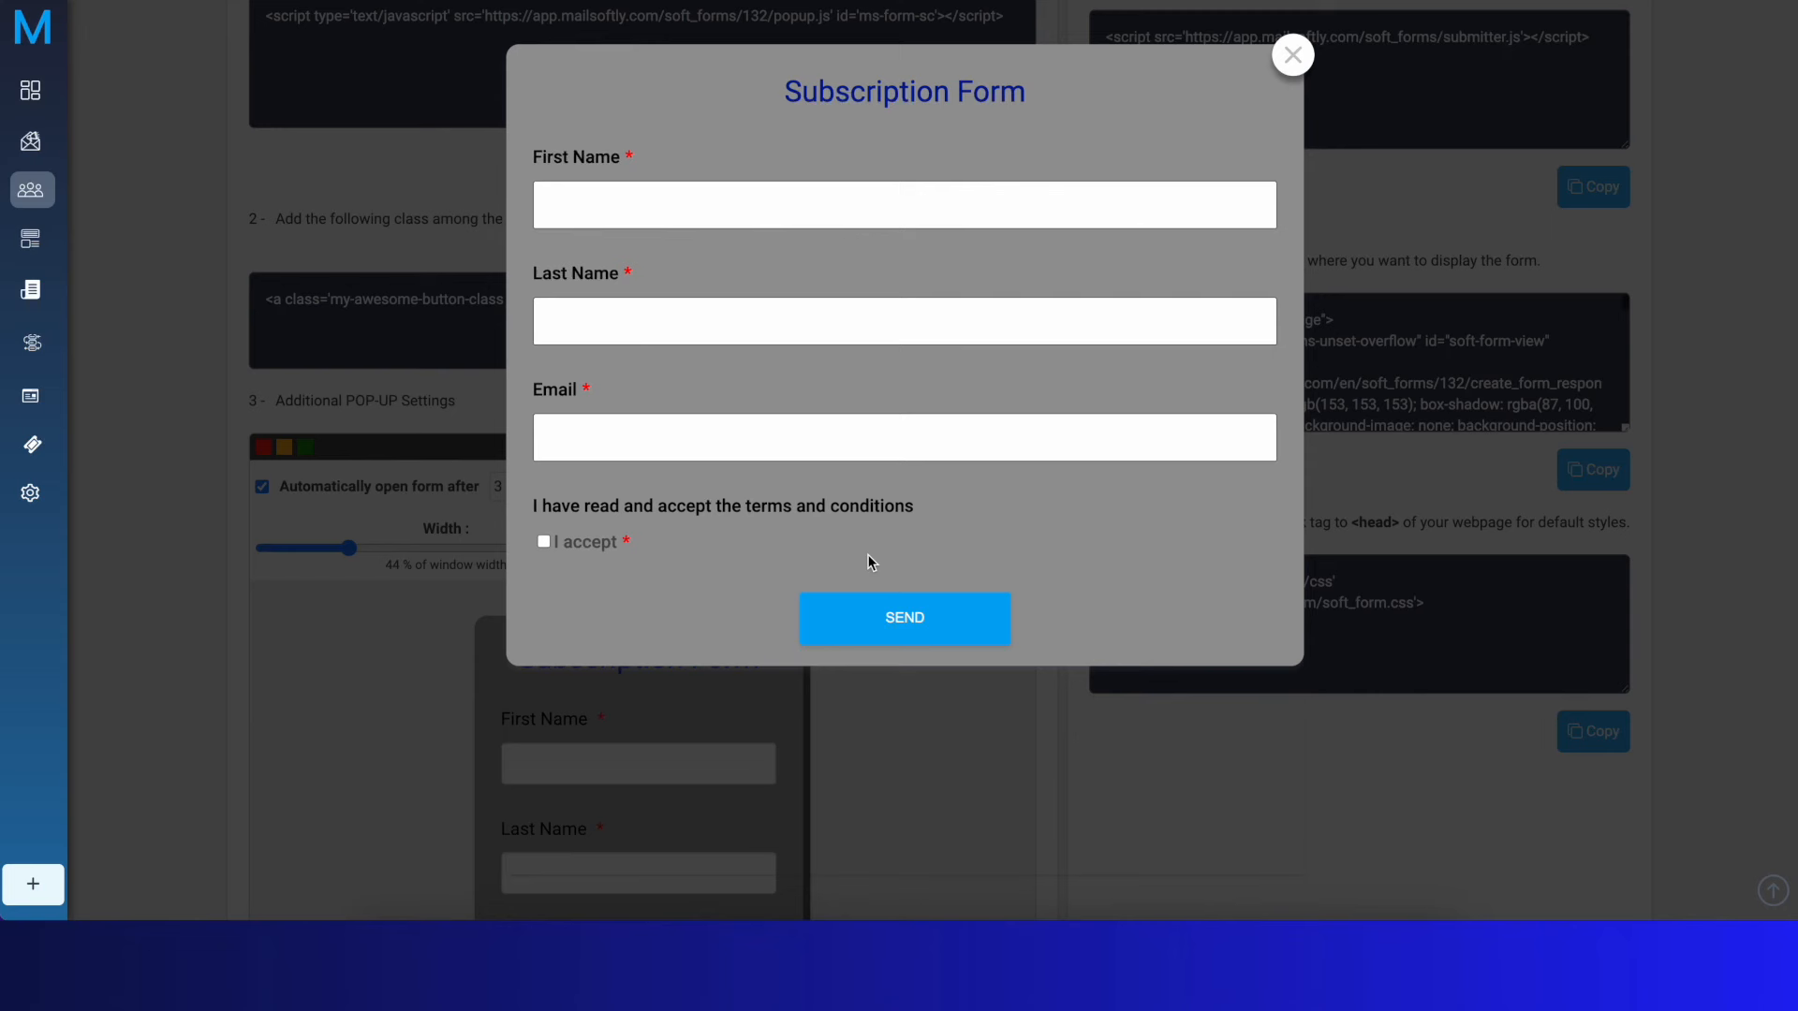
left_click(1293, 56)
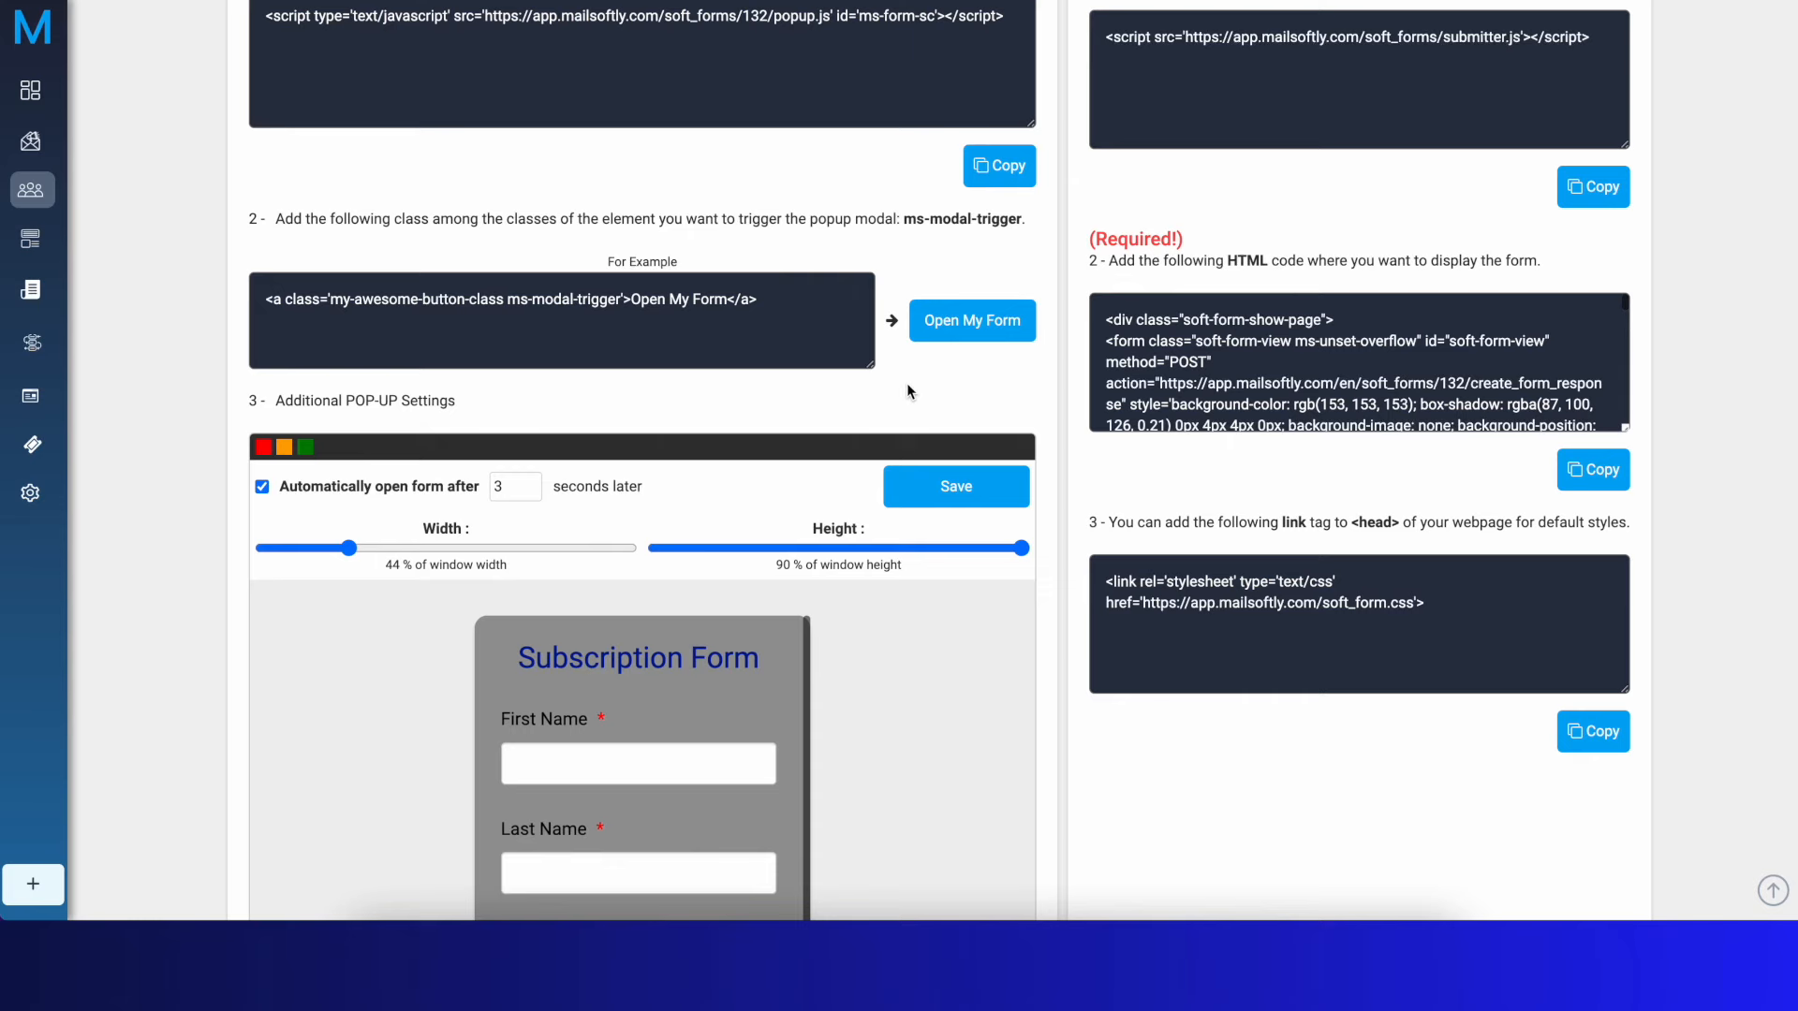
View the form's submissions, and open them again through Subscription Form in the forms list
scroll(906, 391, "up", 8)
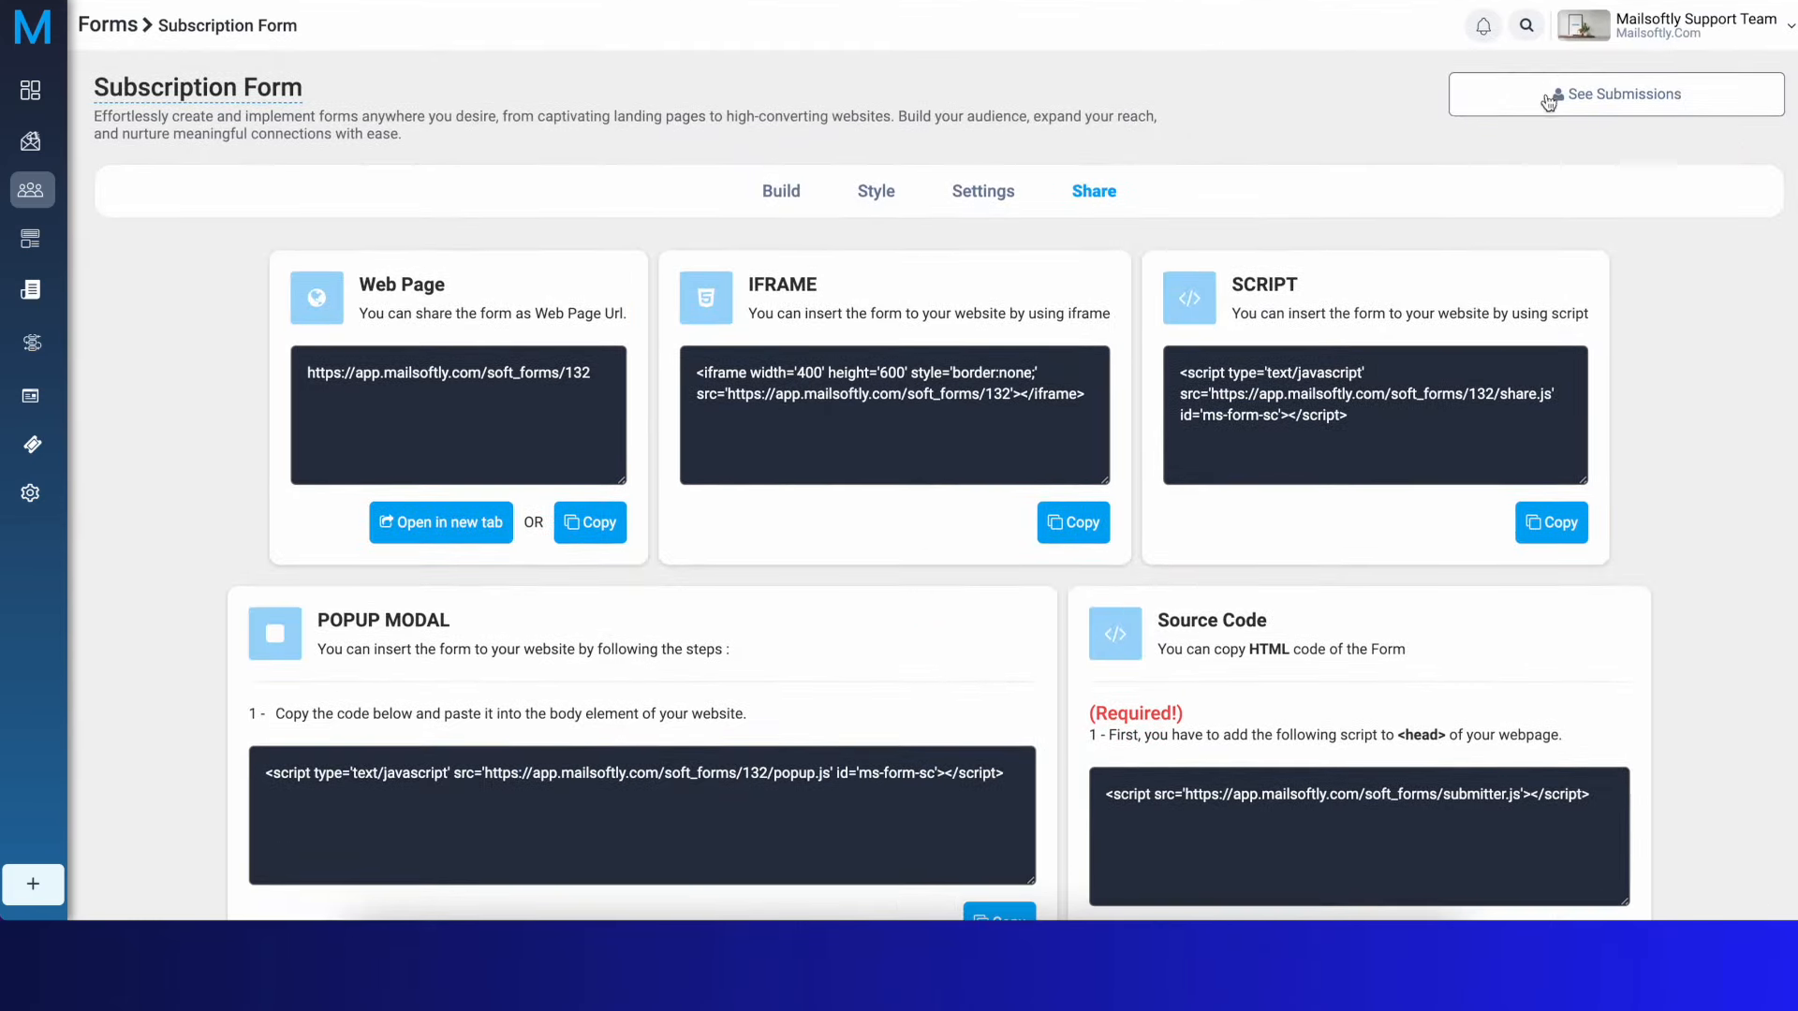
left_click(1633, 105)
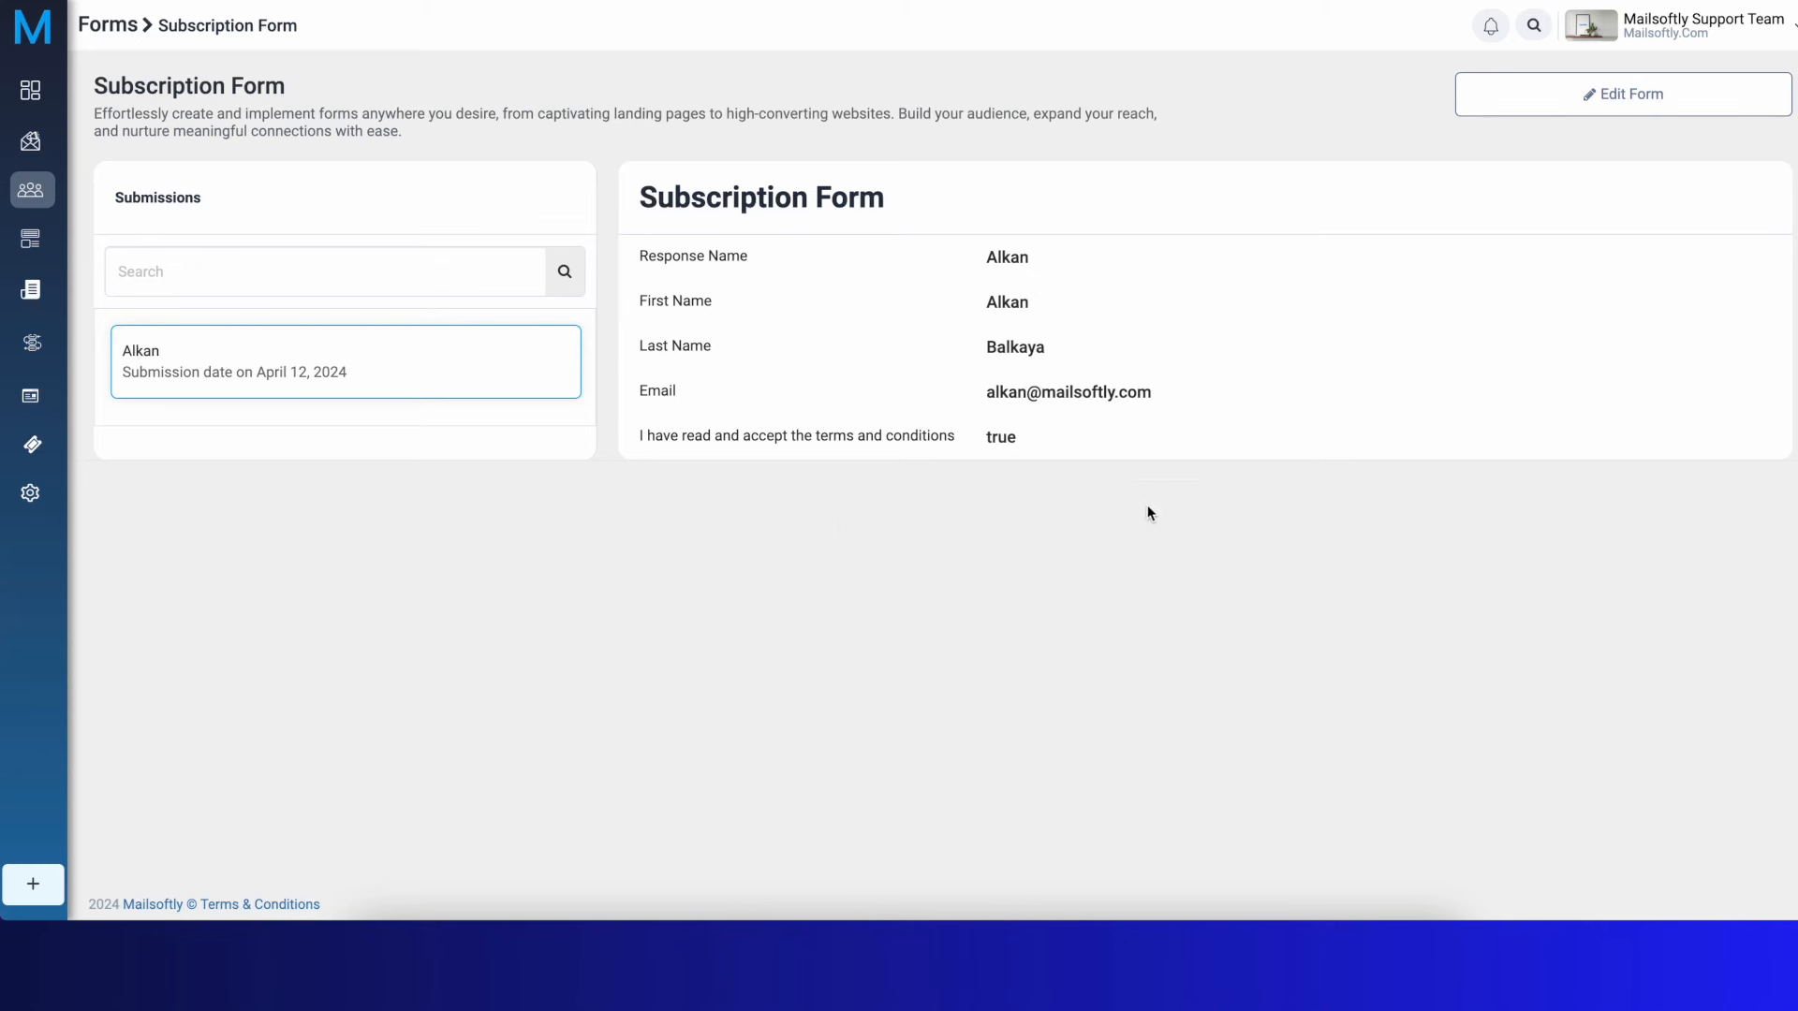
mouse_move(65, 353)
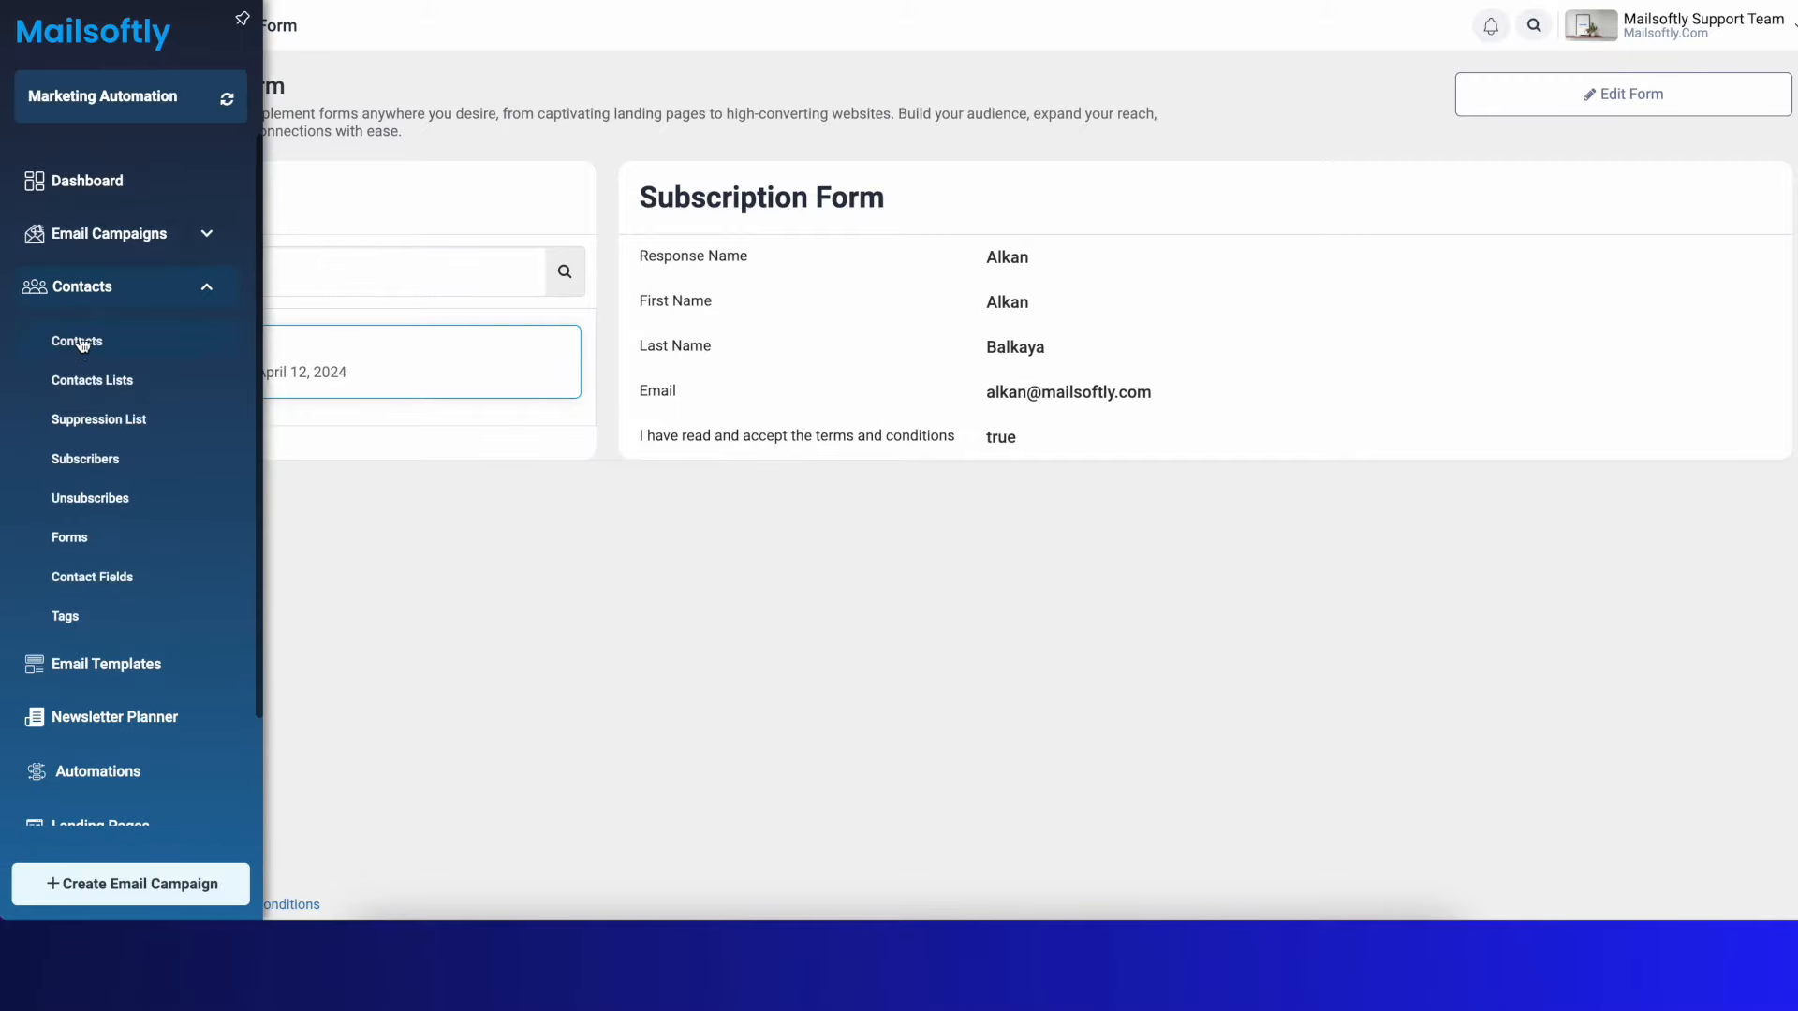
left_click(72, 540)
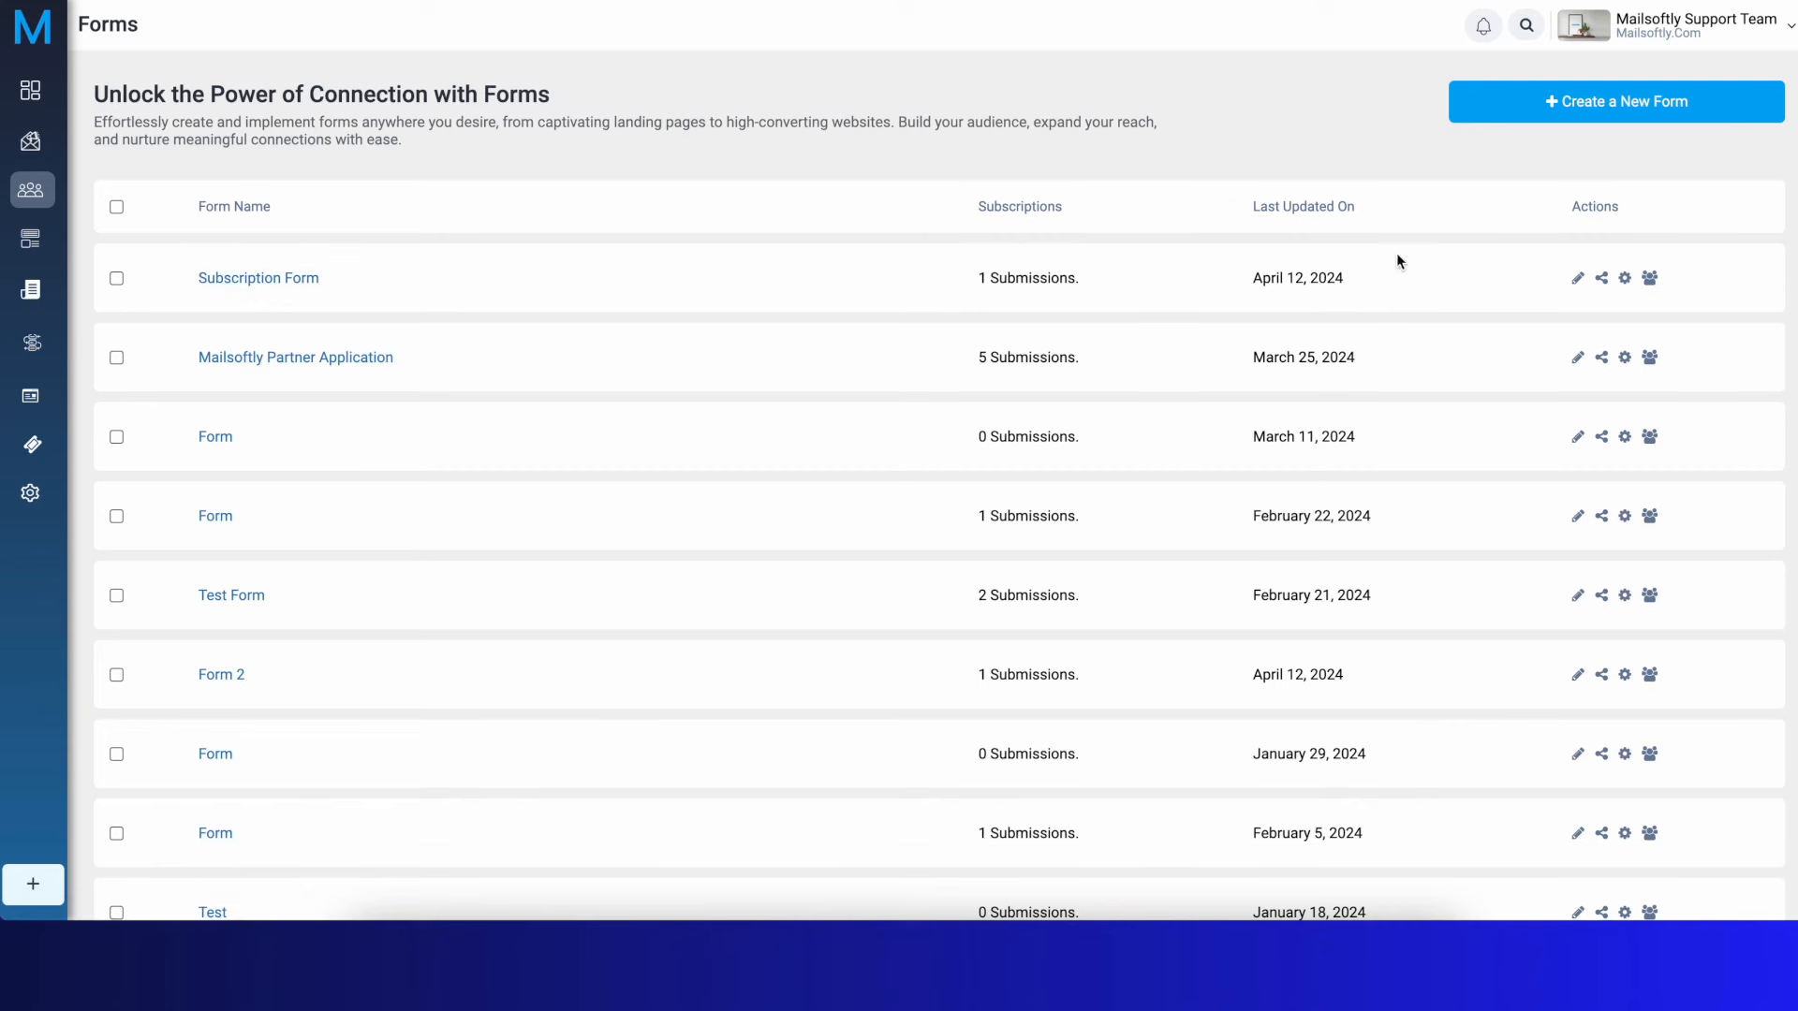
left_click(251, 279)
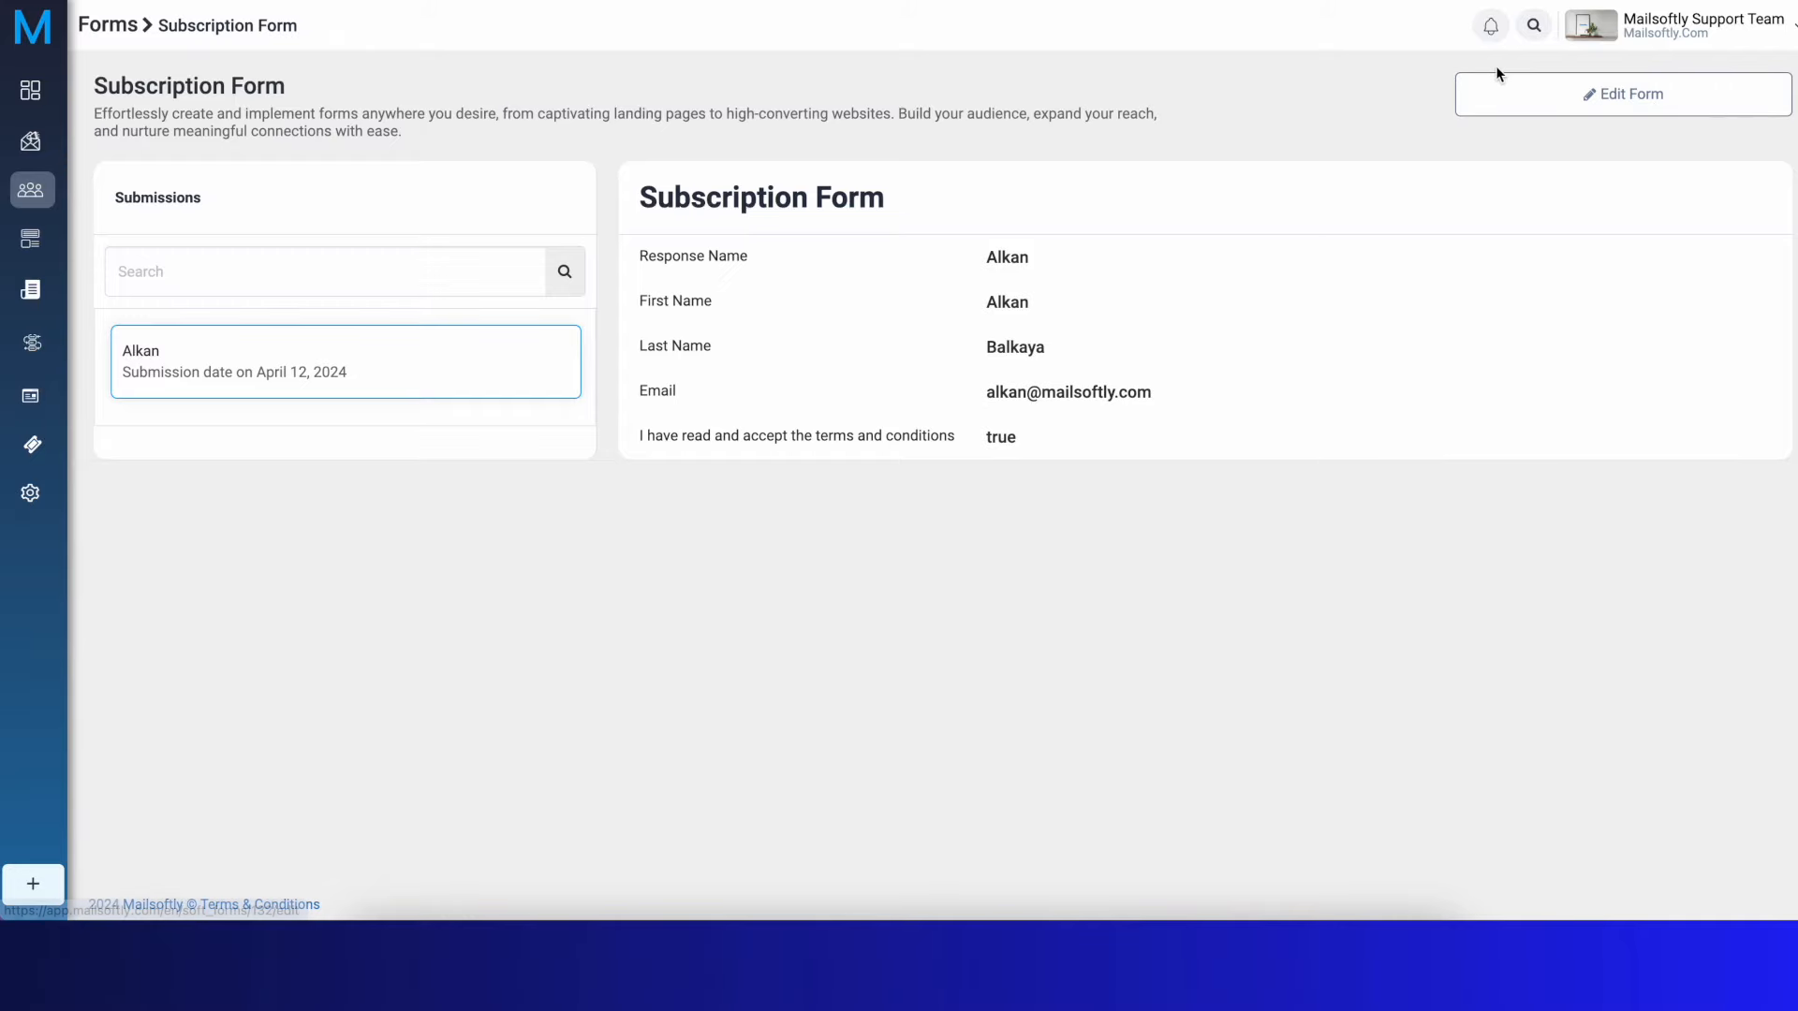
Open Subscription Form for editing and look through its Style and Settings pages before returning to the Build page
left_click(1626, 103)
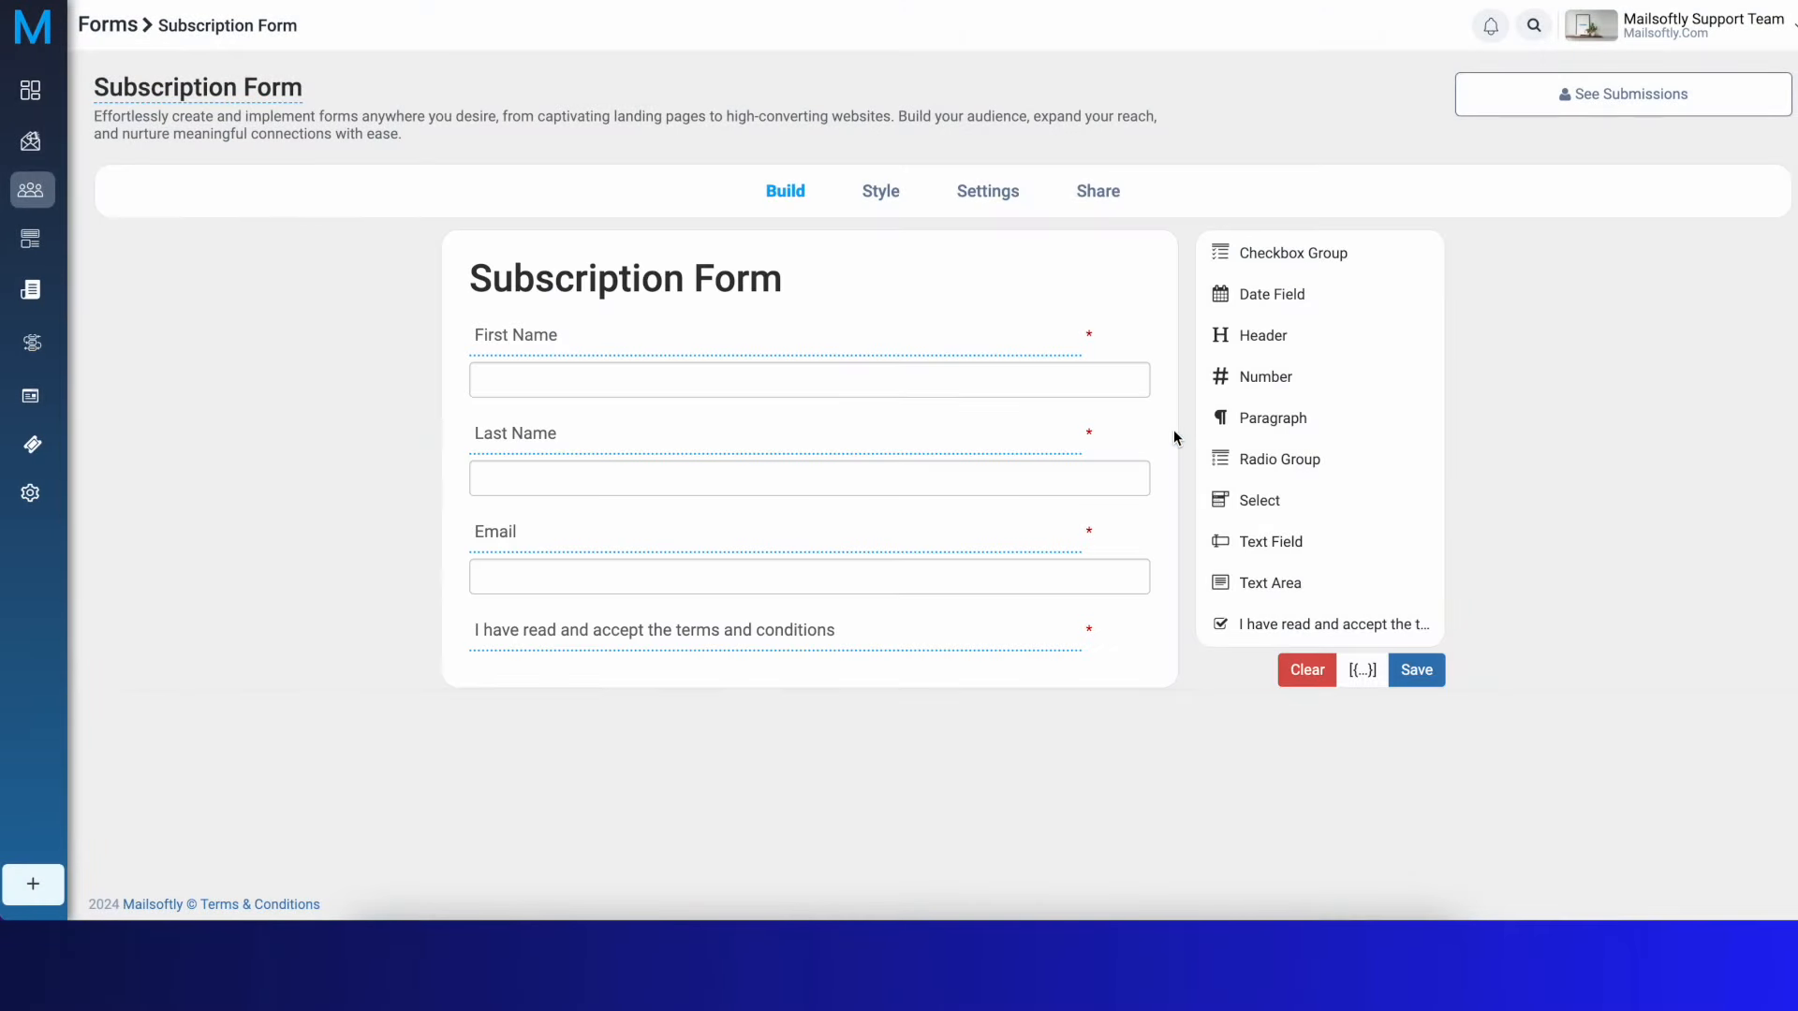
left_click(904, 197)
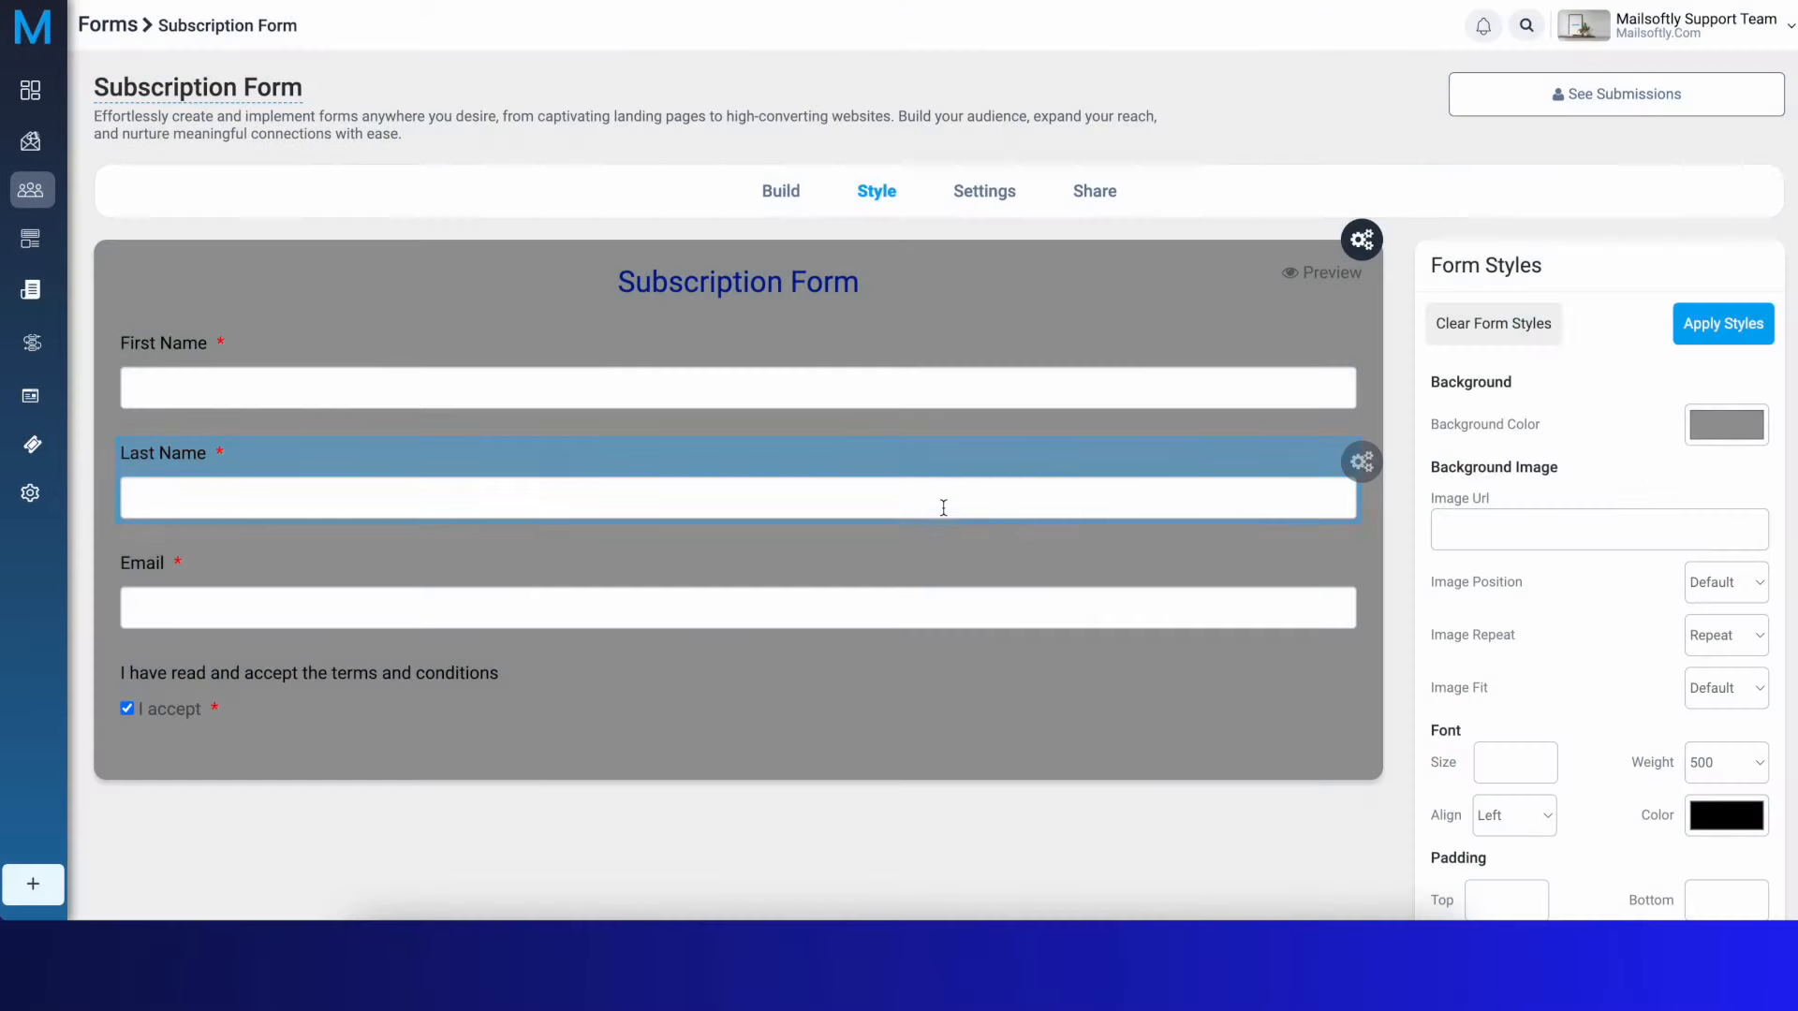
left_click(995, 198)
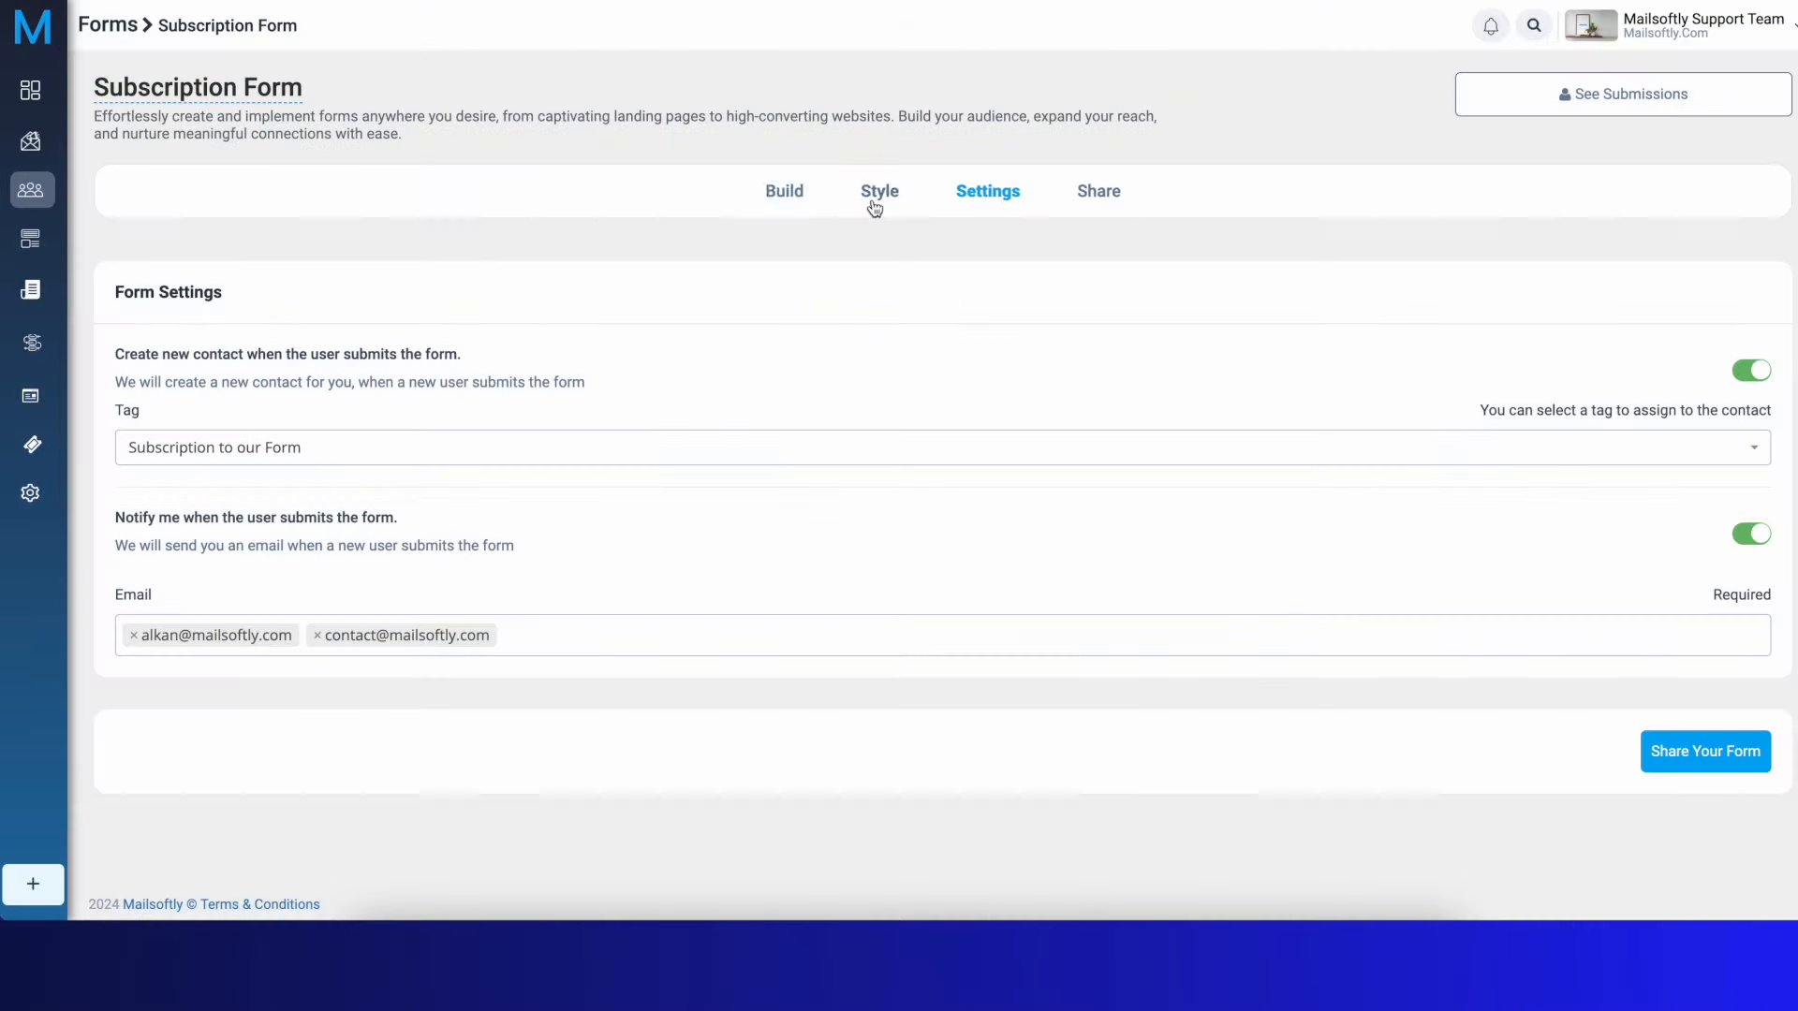
left_click(774, 190)
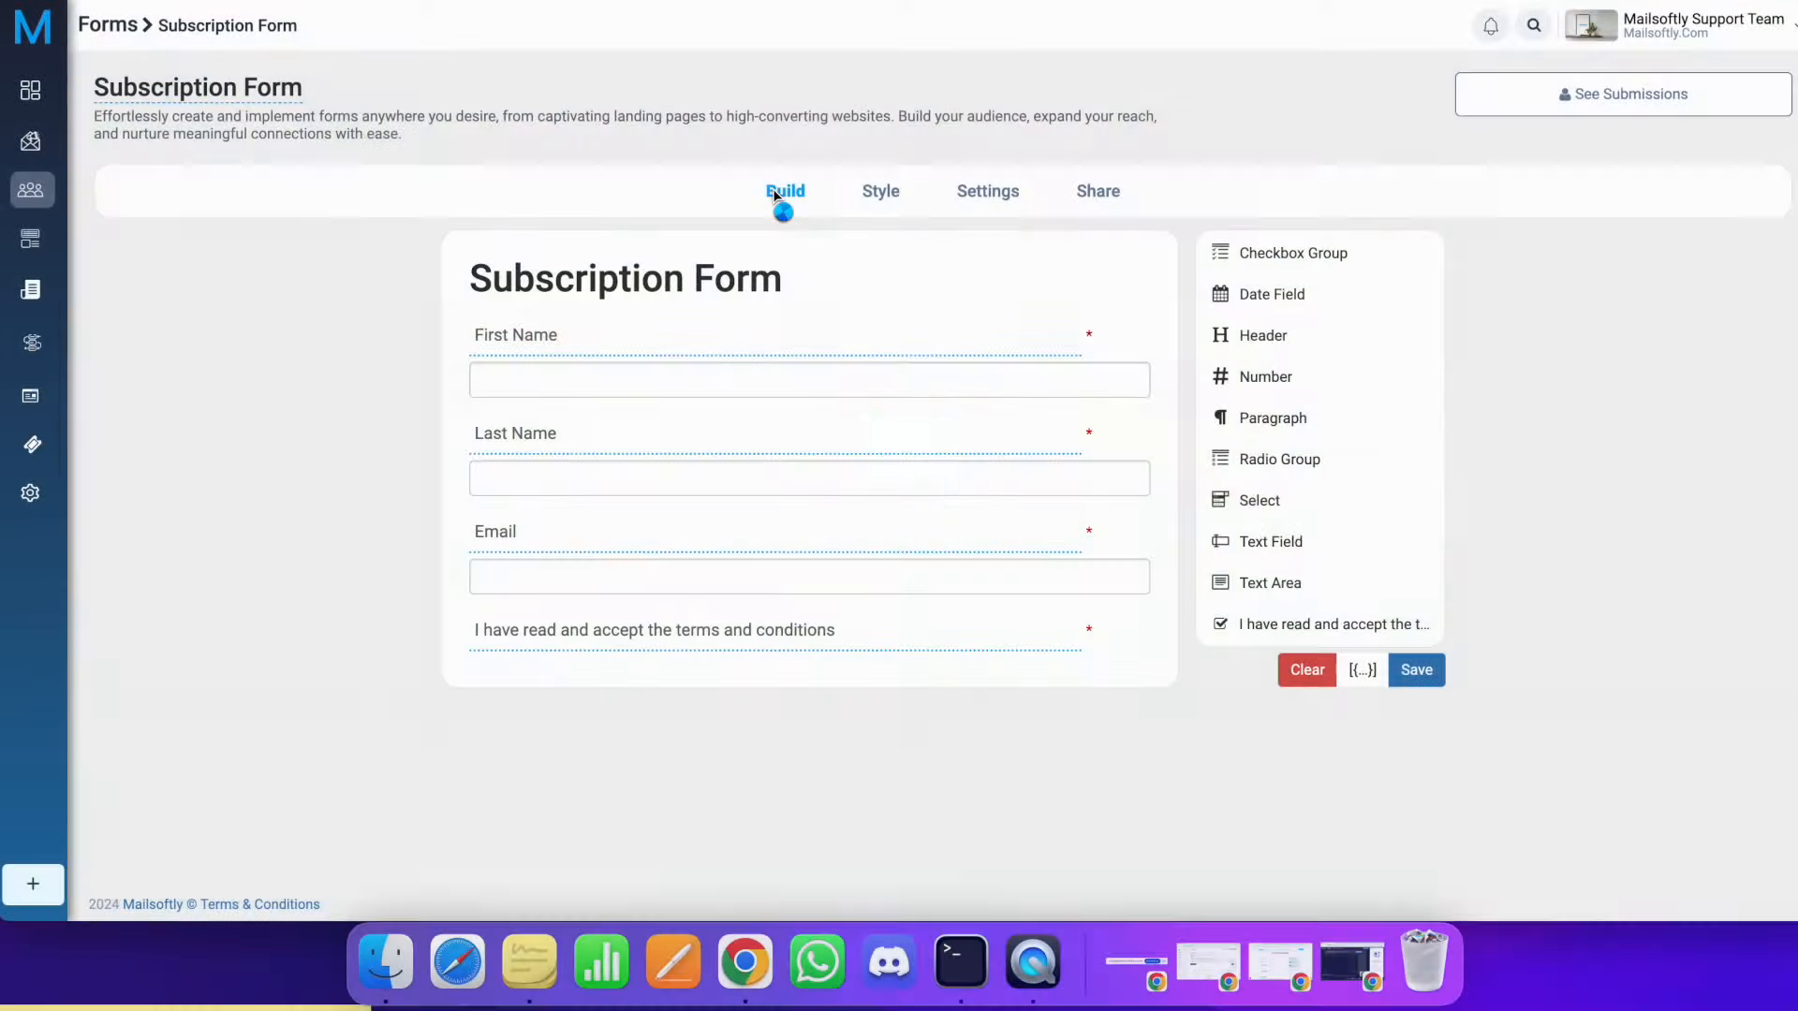